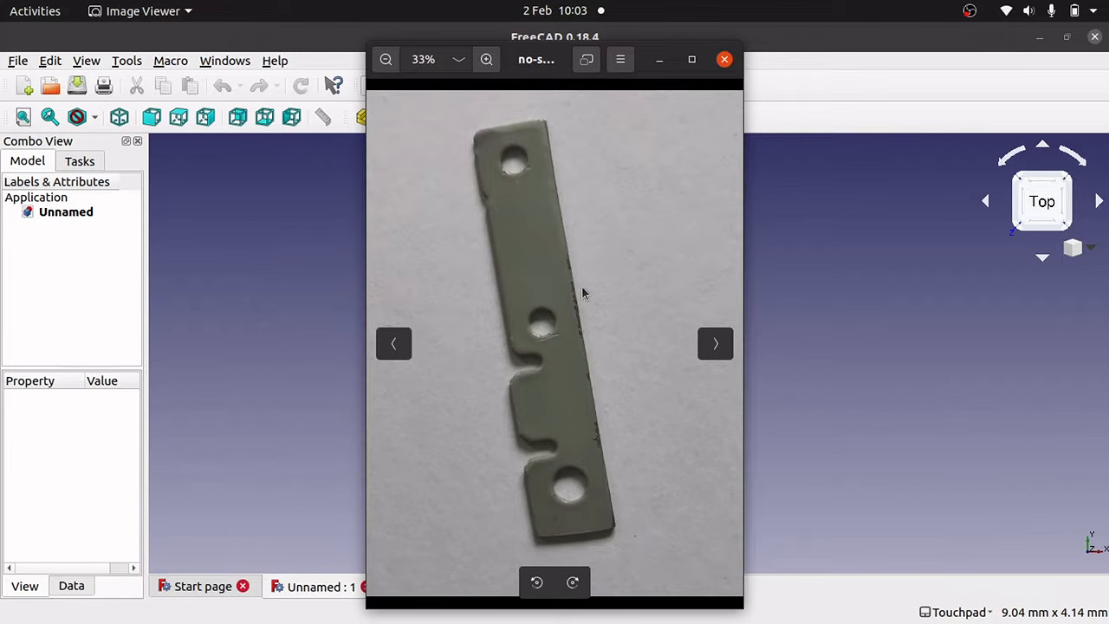
View the part photos with-obj.jpg, with-rule.jpg and with-scale.jpg in turn in Image Viewer.
key(super)
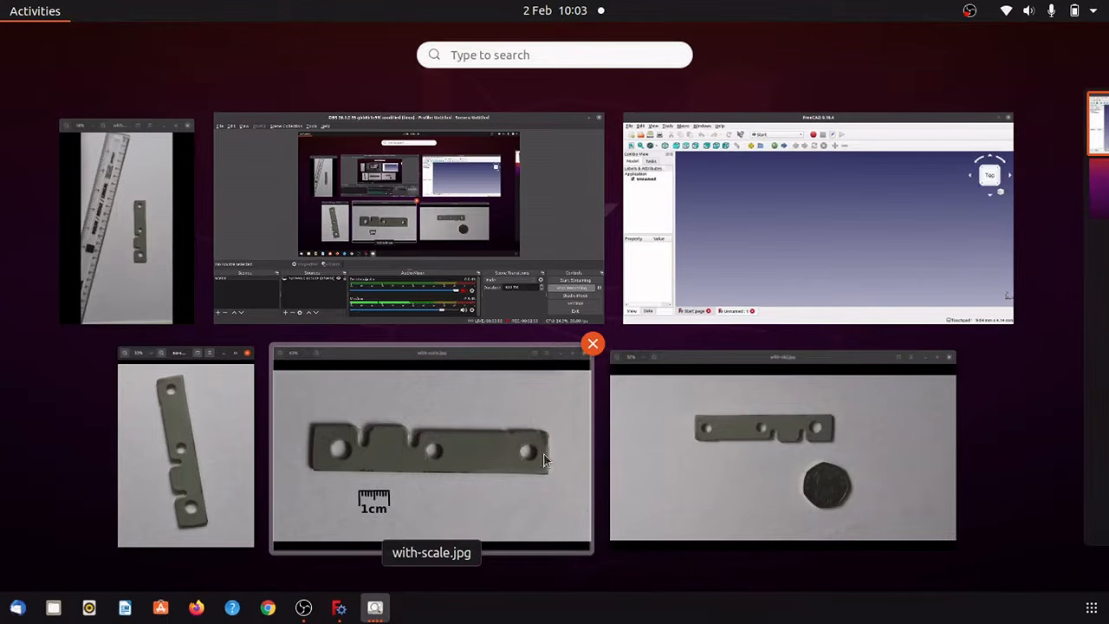
click(784, 454)
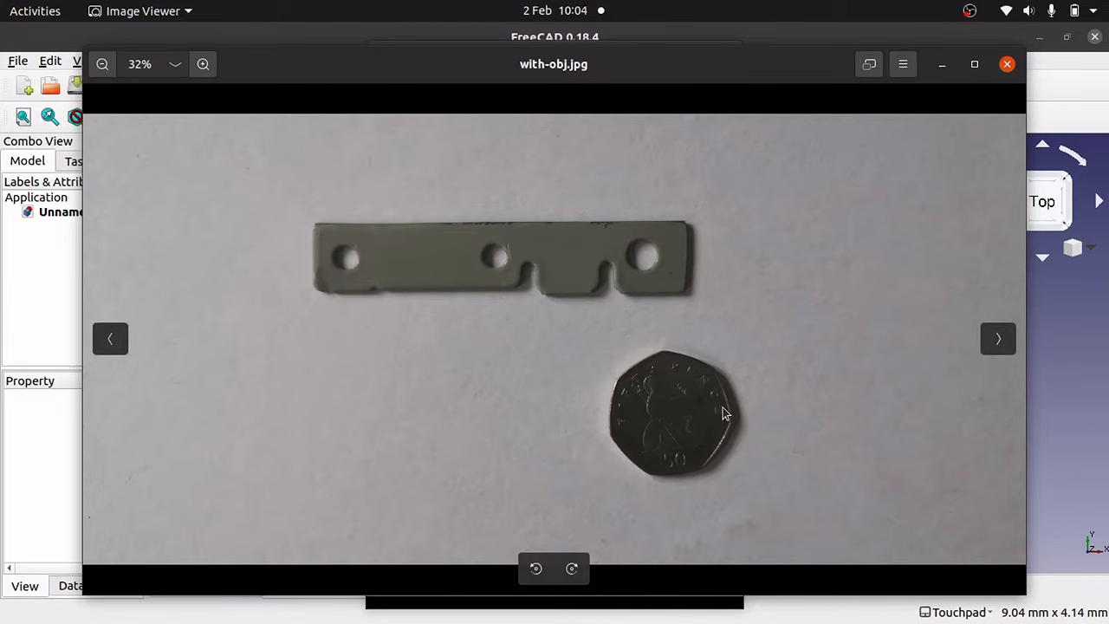
key(super)
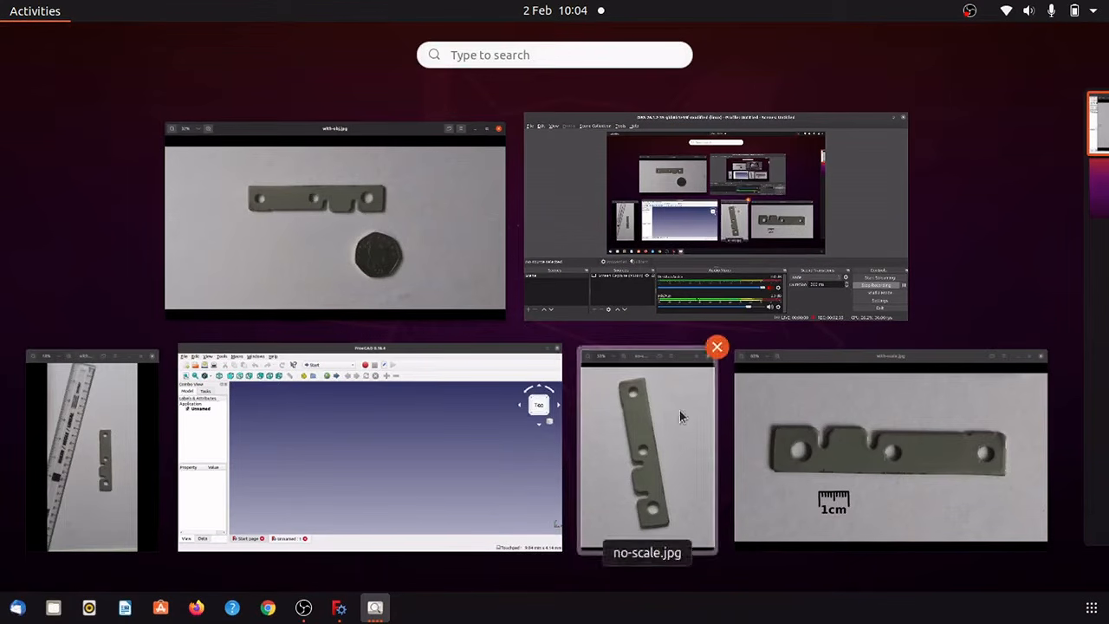
click(84, 461)
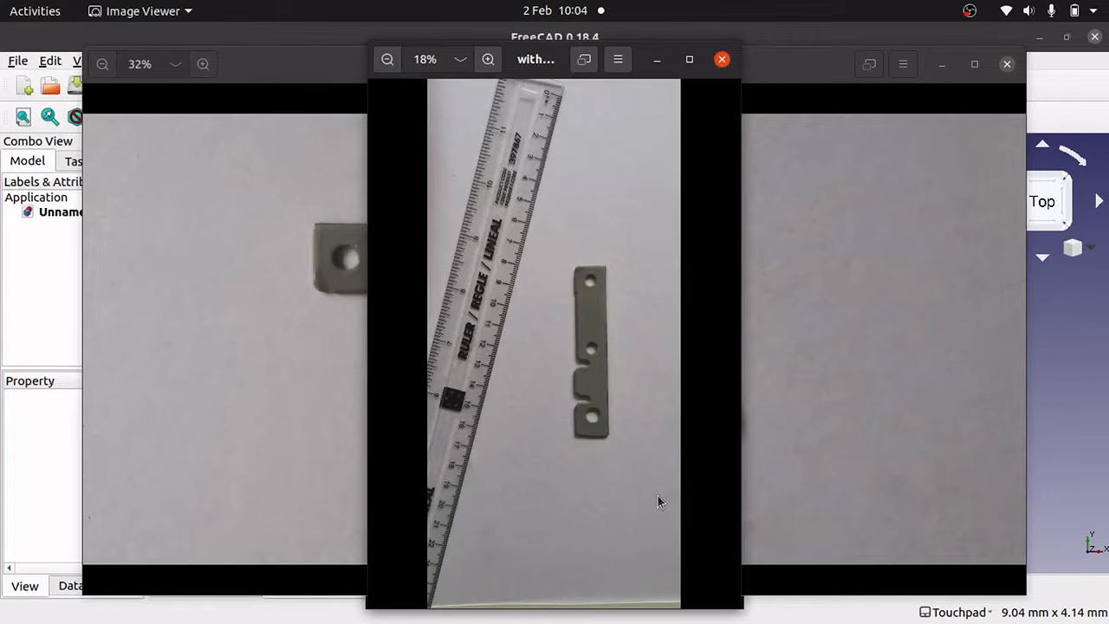
key(super)
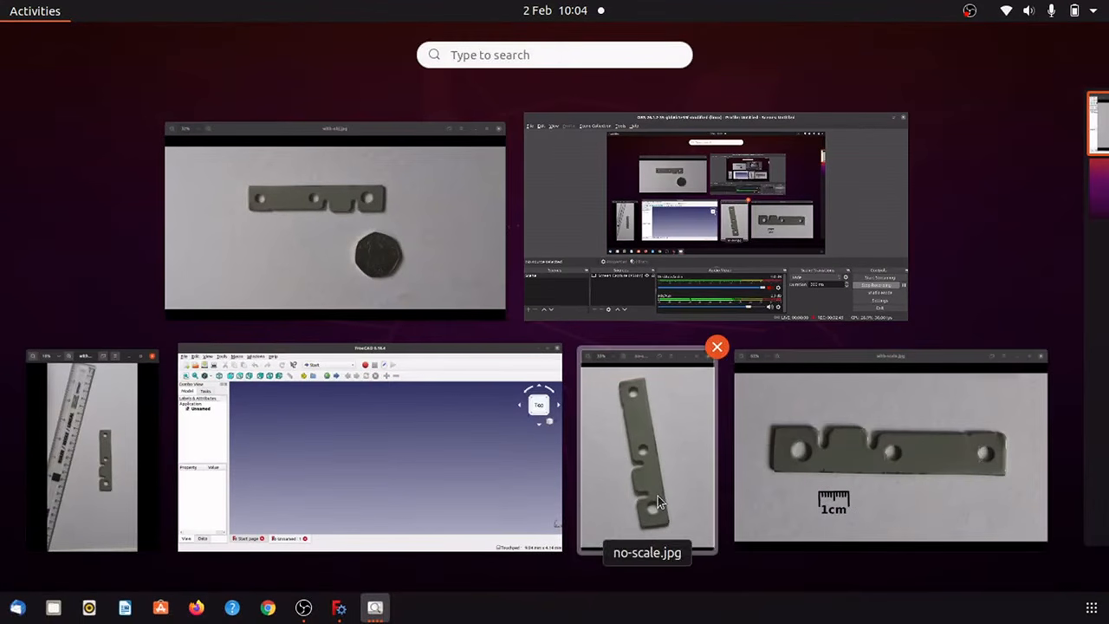
click(935, 504)
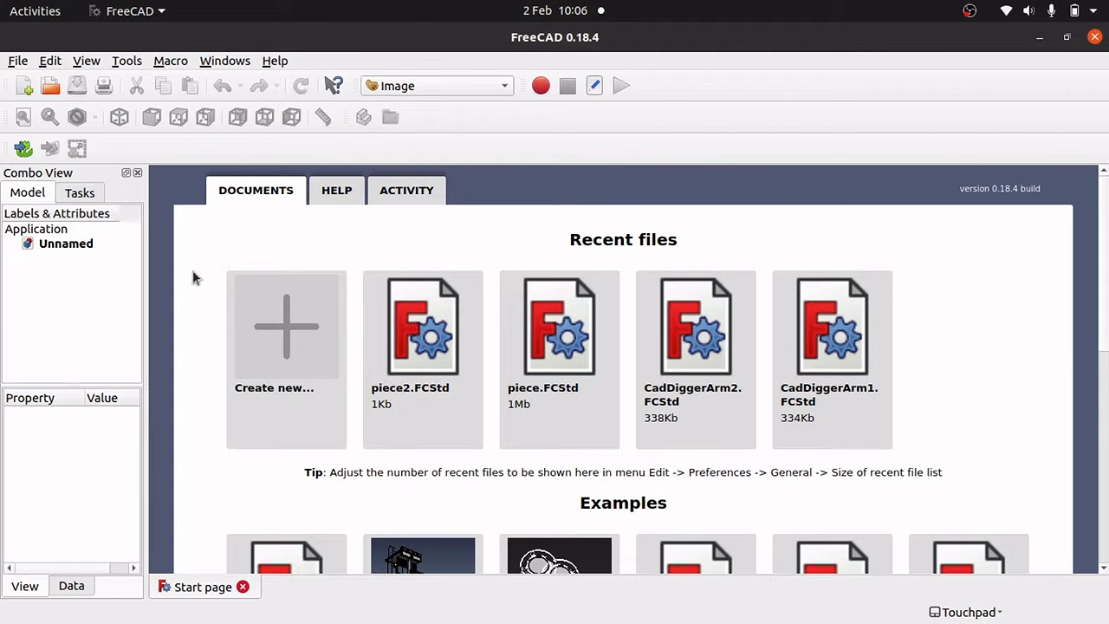
Create a new document in the Image workbench and open no-scale.jpg fitted to the view.
click(282, 374)
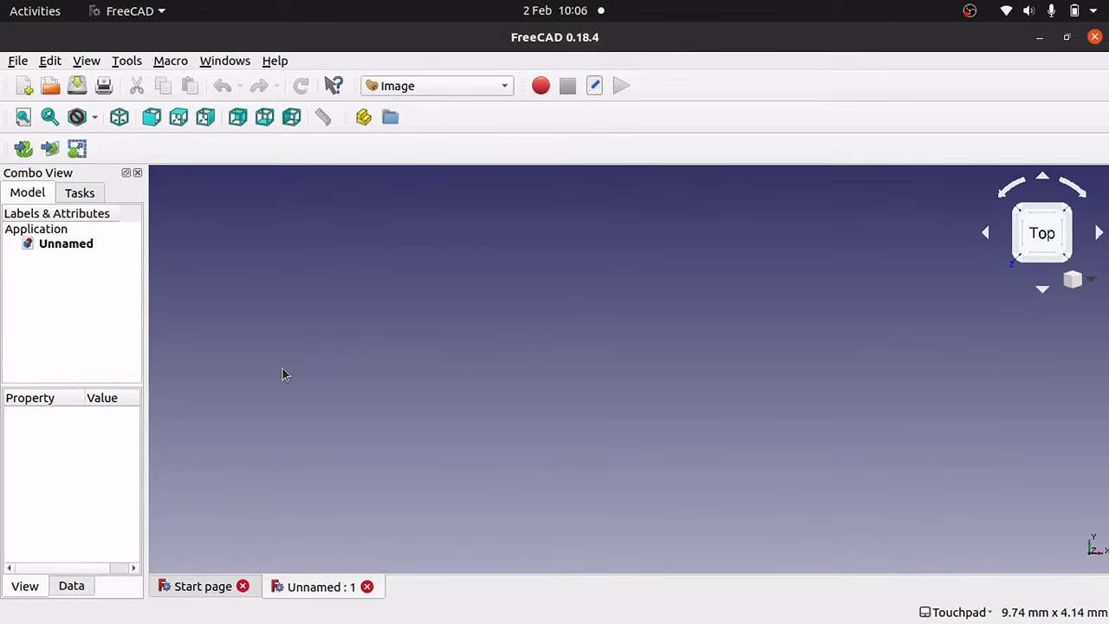
click(434, 88)
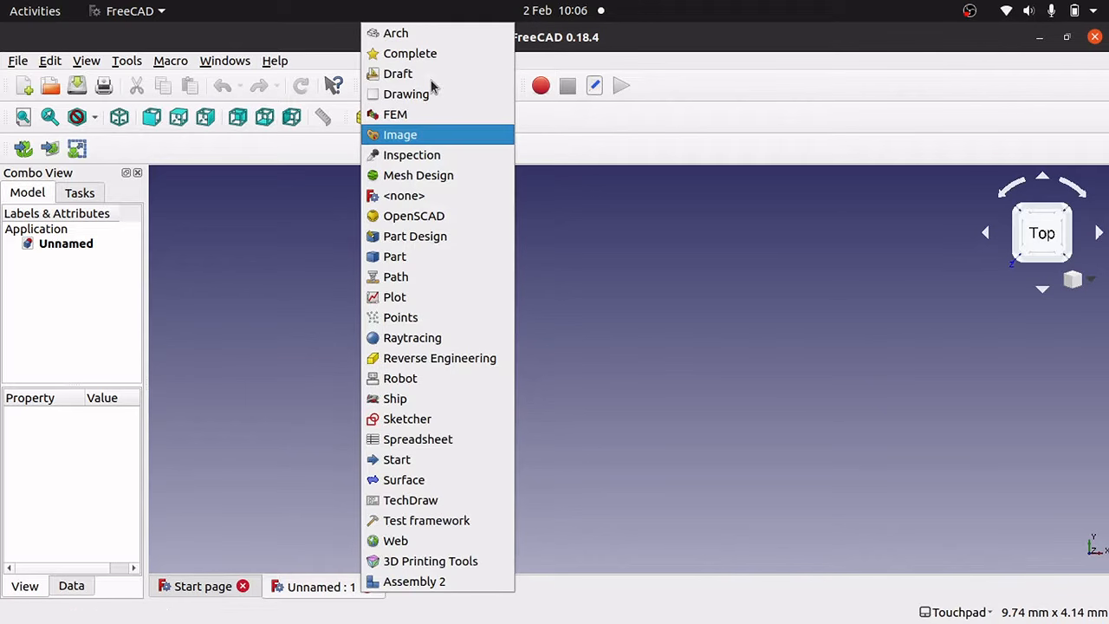
click(427, 136)
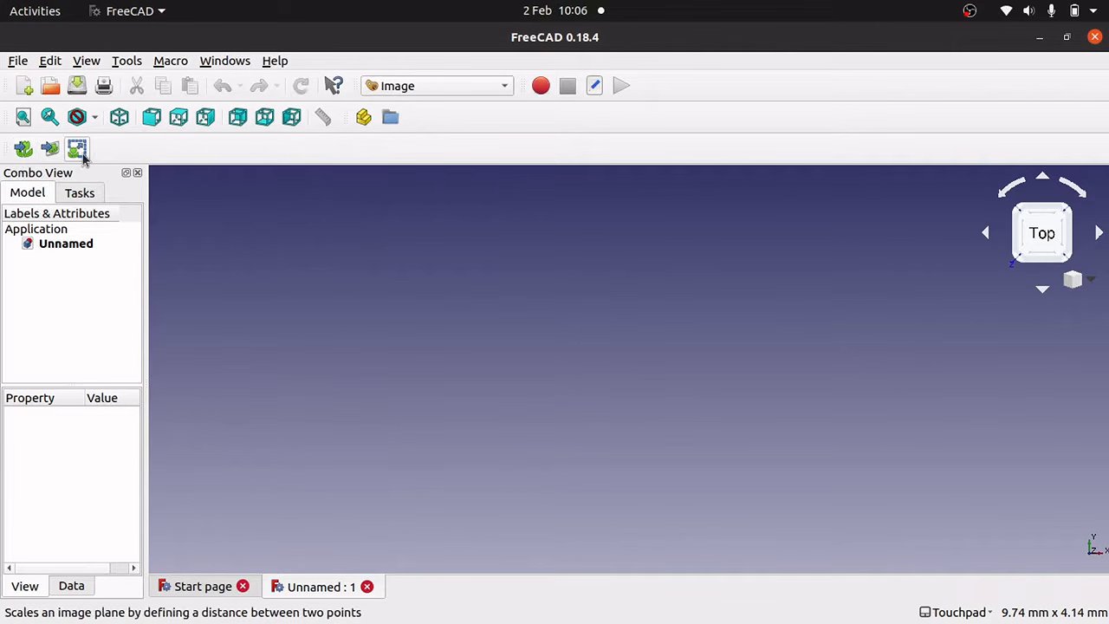
click(24, 151)
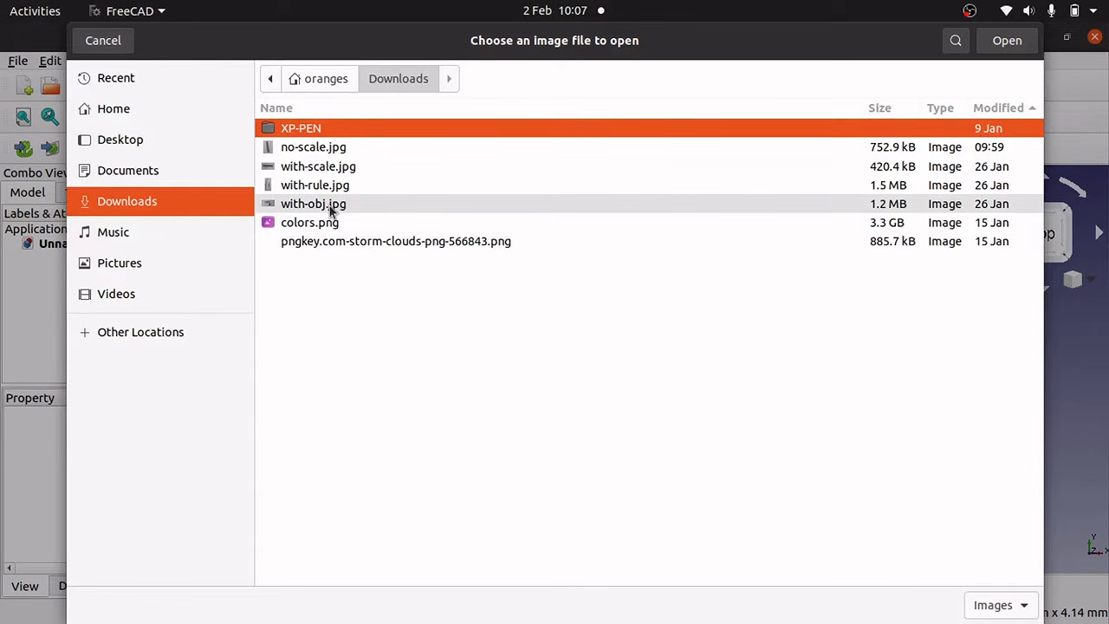
click(336, 154)
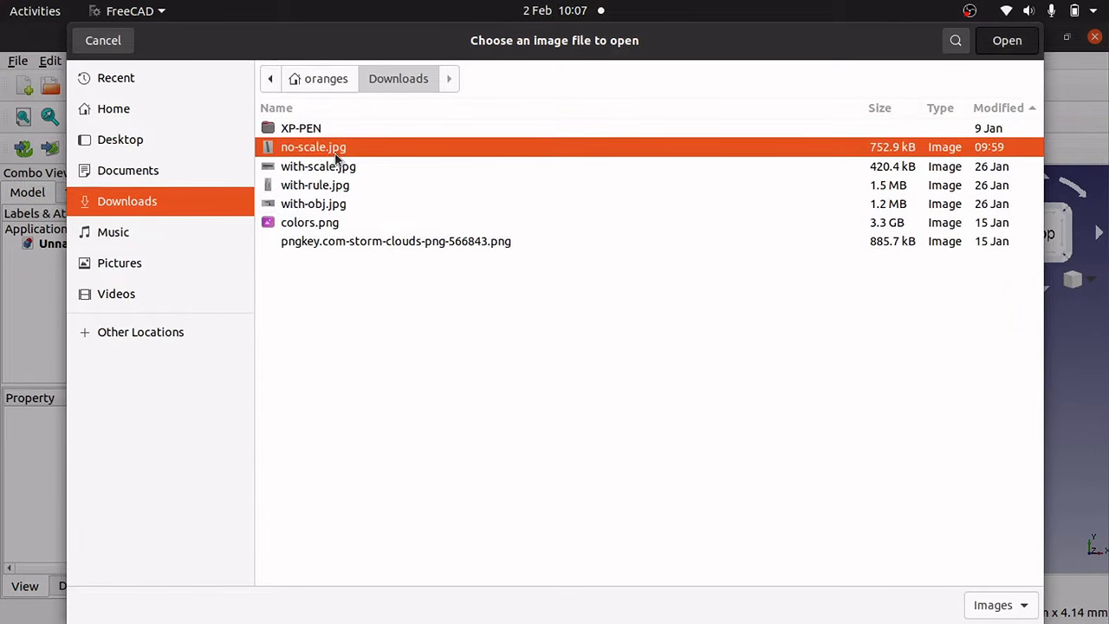
double_click(336, 154)
click(172, 180)
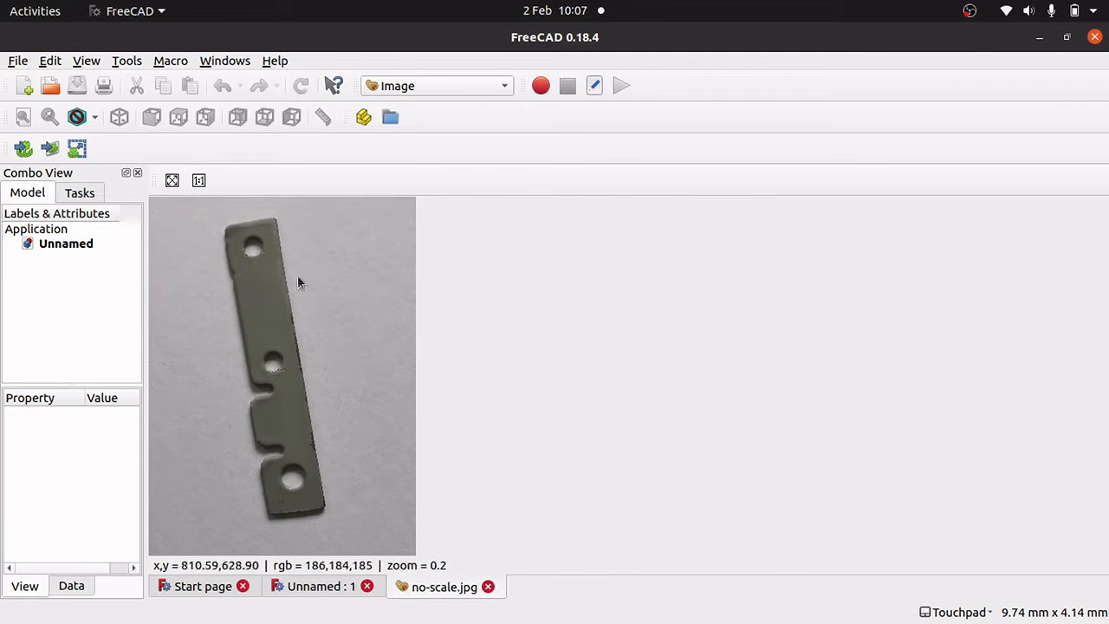
Load no-scale.jpg as a planar image on the XY plane.
click(49, 149)
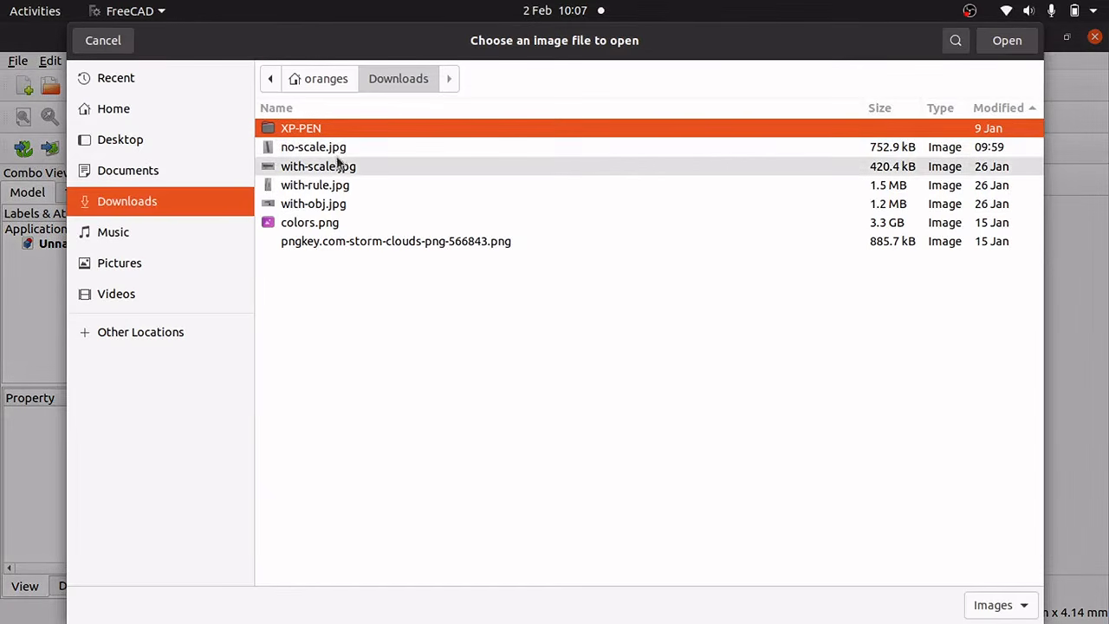
click(325, 153)
double_click(324, 153)
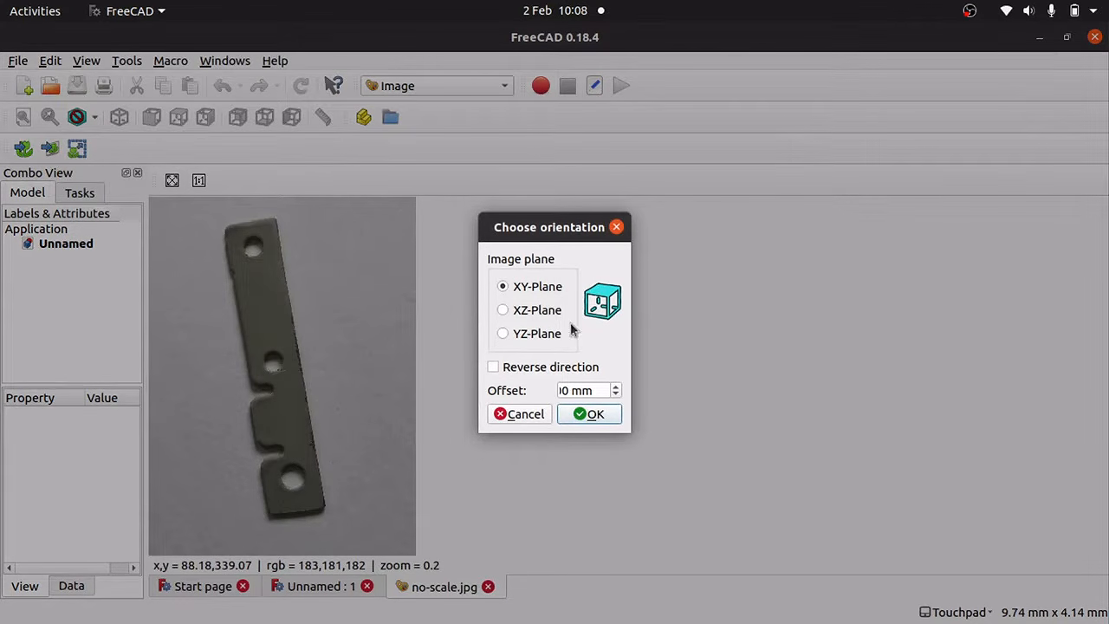
click(590, 414)
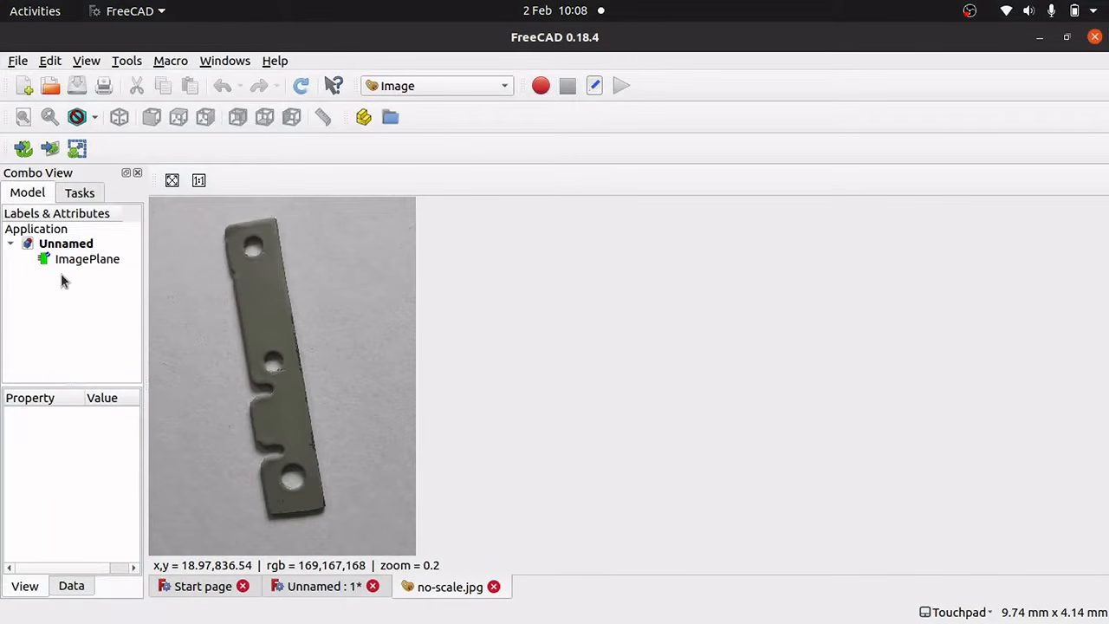
Move the ImagePlane 85 mm along the X axis.
click(94, 263)
mouse_move(94, 262)
mouse_down()
mouse_move(95, 272)
mouse_move(84, 260)
mouse_up()
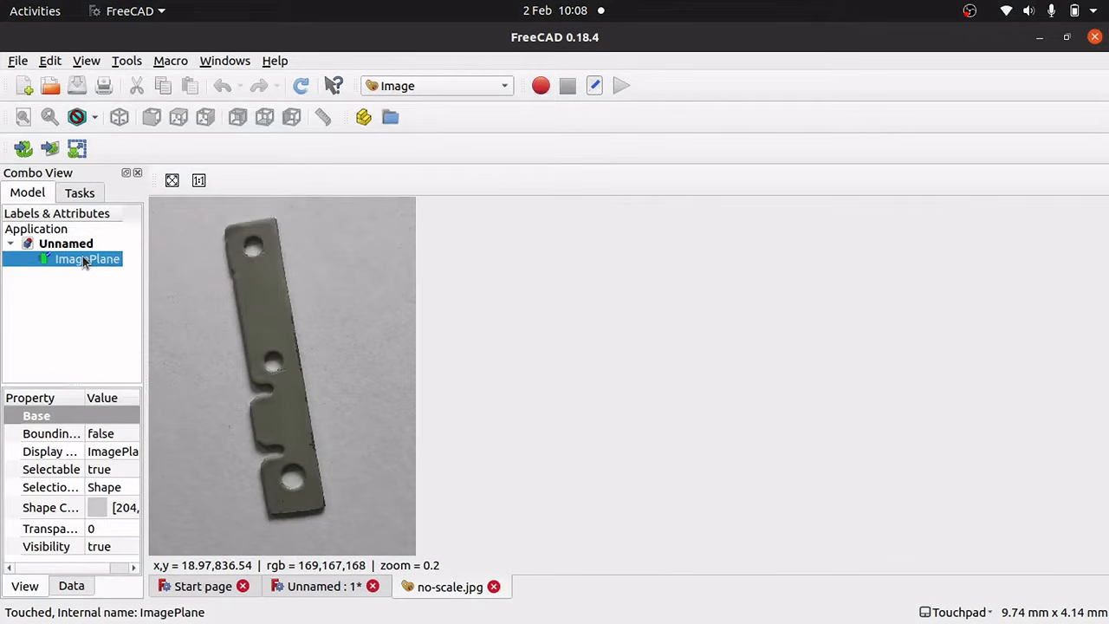
double_click(84, 260)
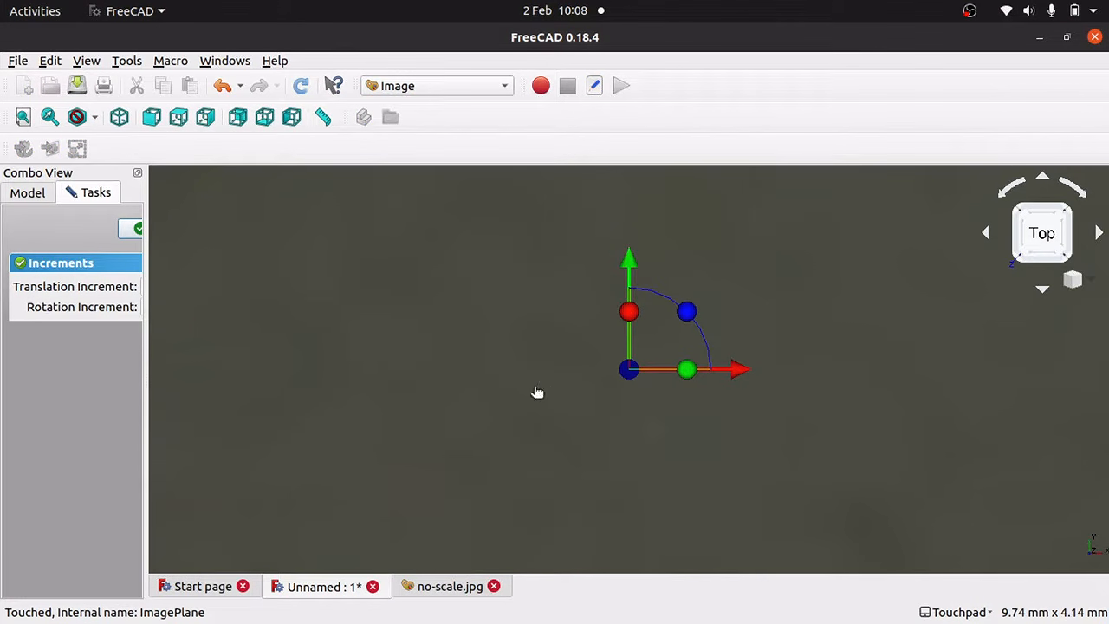
scroll(534, 392, down, 15)
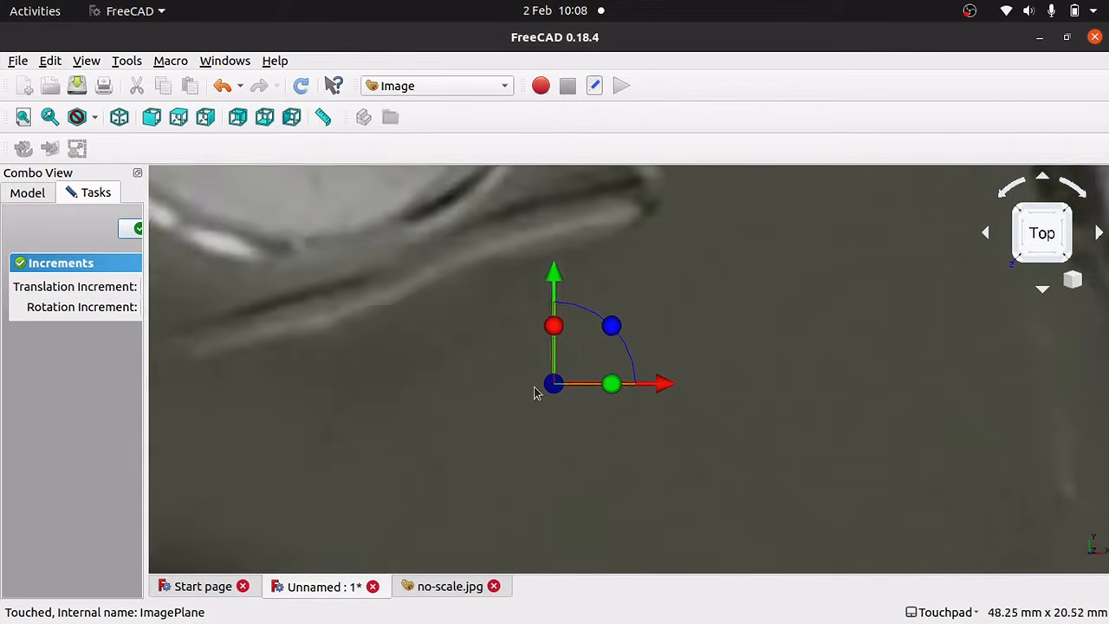
scroll(535, 393, down, 4)
scroll(535, 392, up, 7)
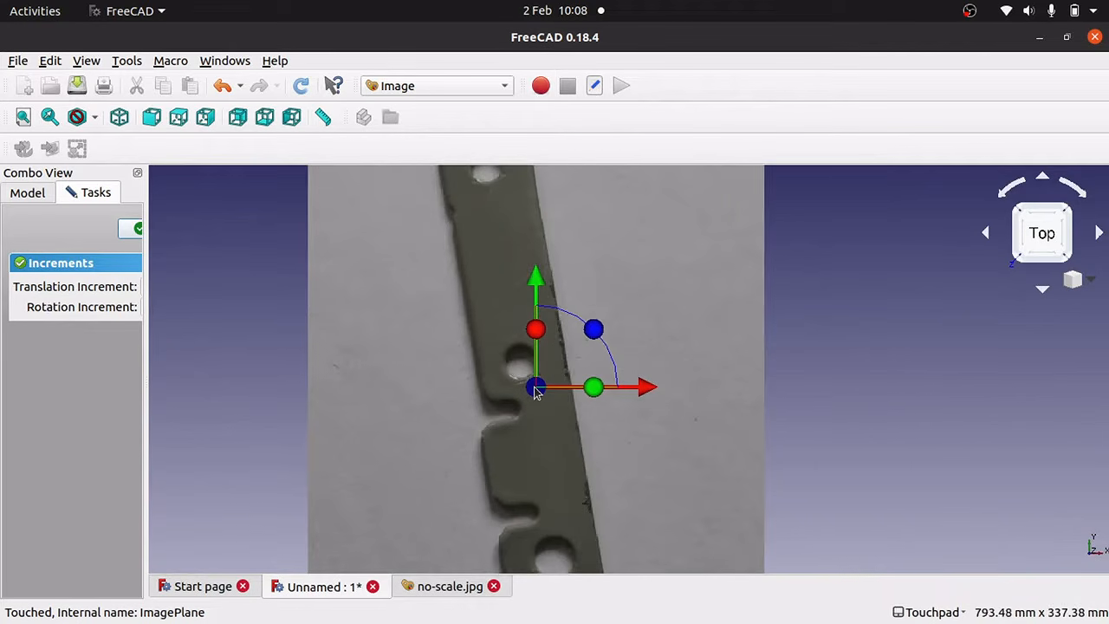
scroll(534, 393, down, 3)
scroll(534, 392, down, 1)
drag(144, 272, 223, 265)
drag(688, 387, 716, 386)
click(160, 231)
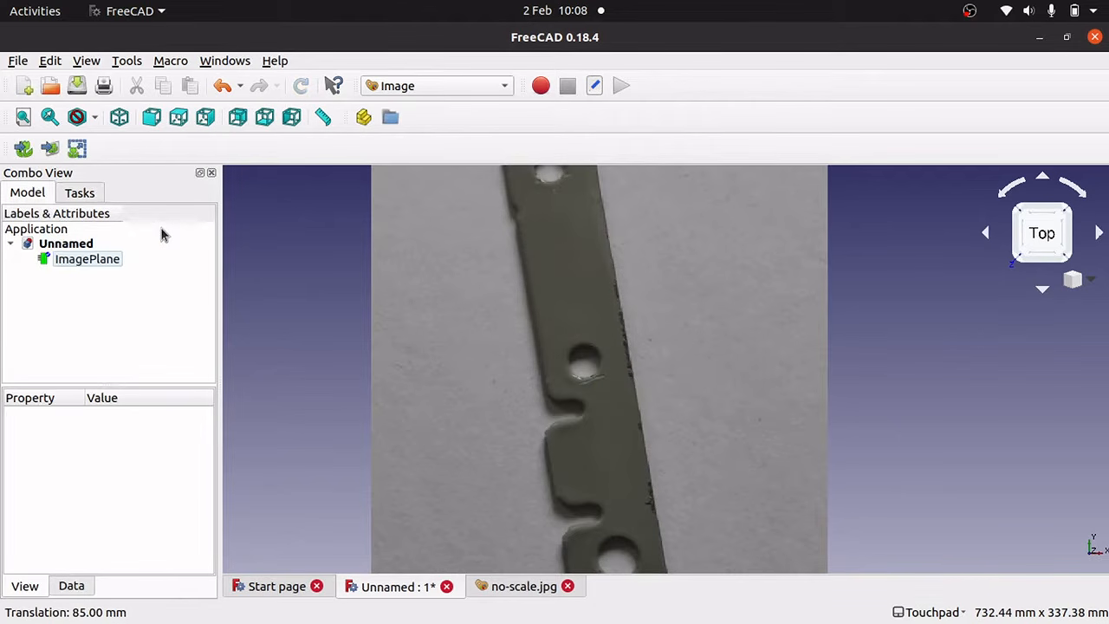
Measure across the bottom hole on the unscaled photo (31.04 mm), then delete that Distance.
click(84, 260)
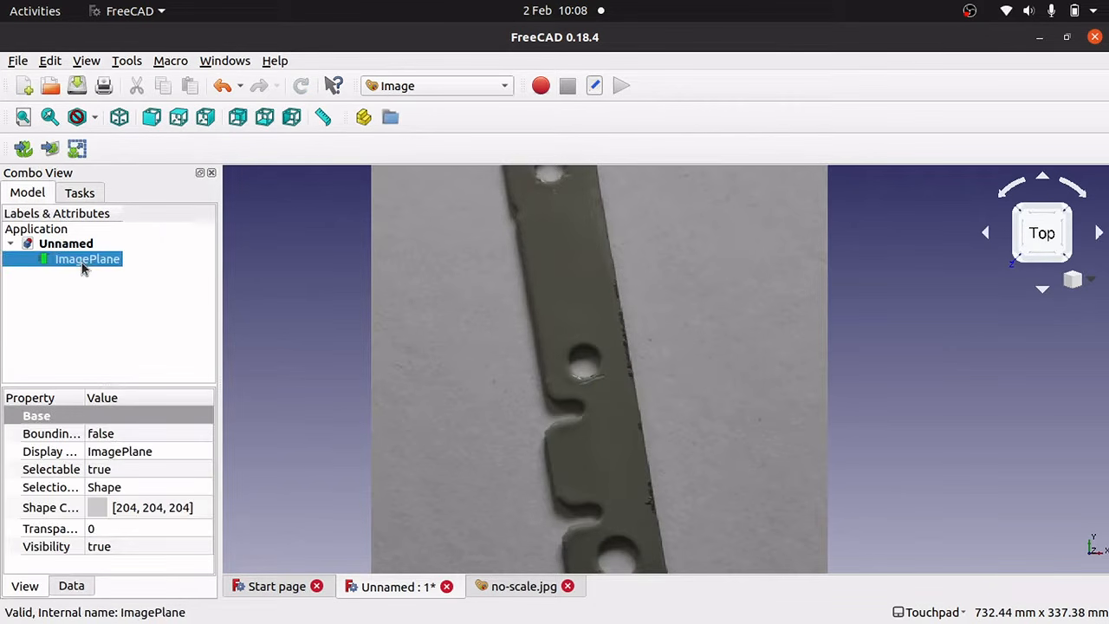
click(322, 118)
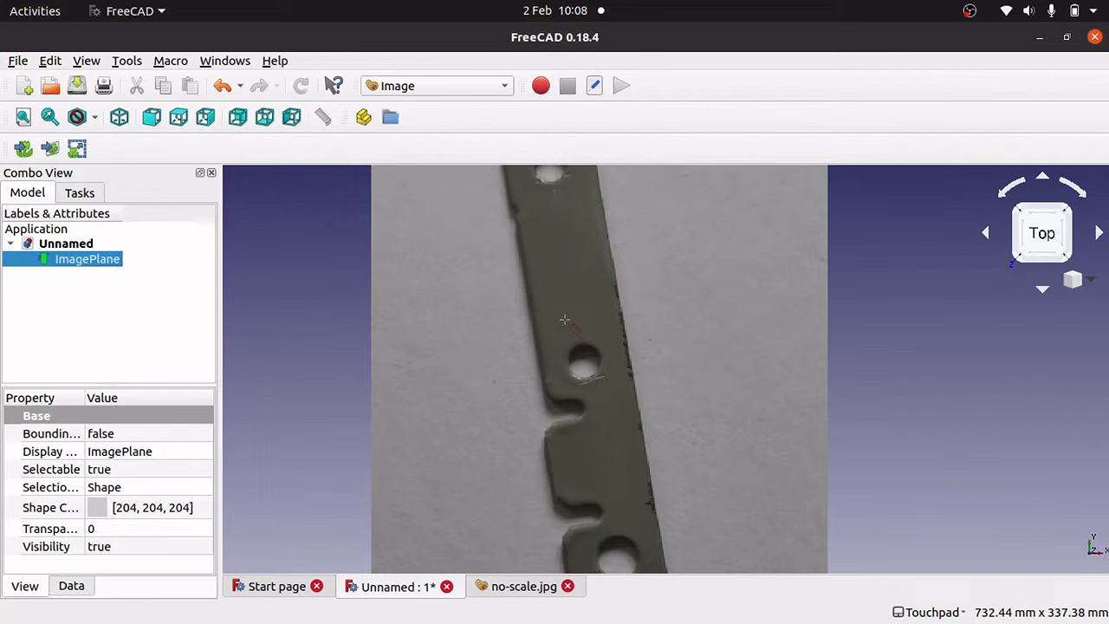
click(643, 469)
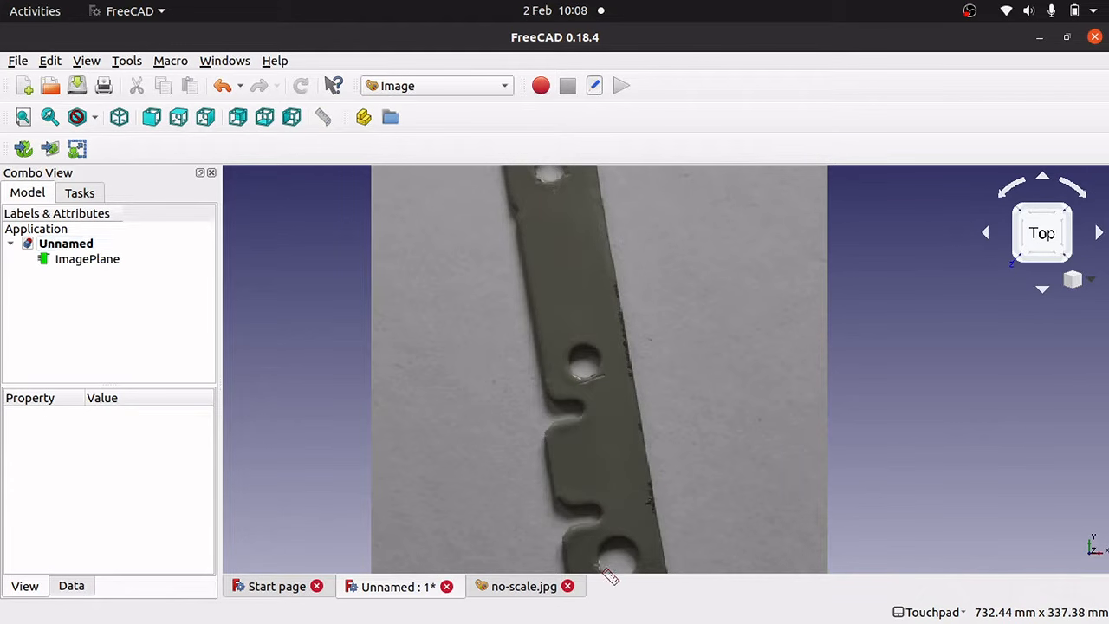
click(636, 561)
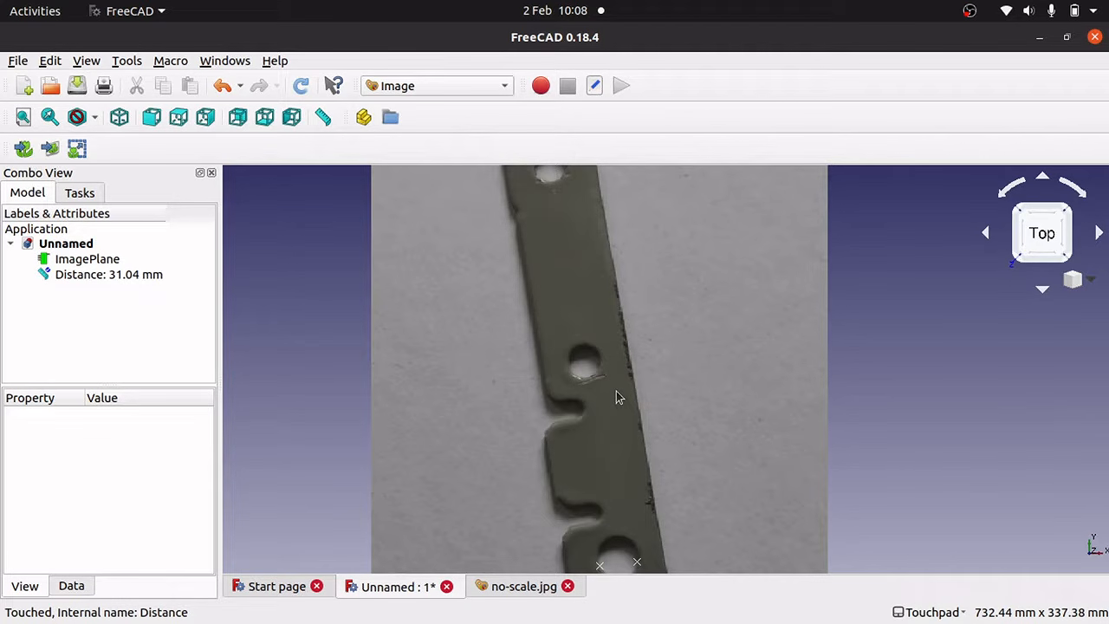
key(Down)
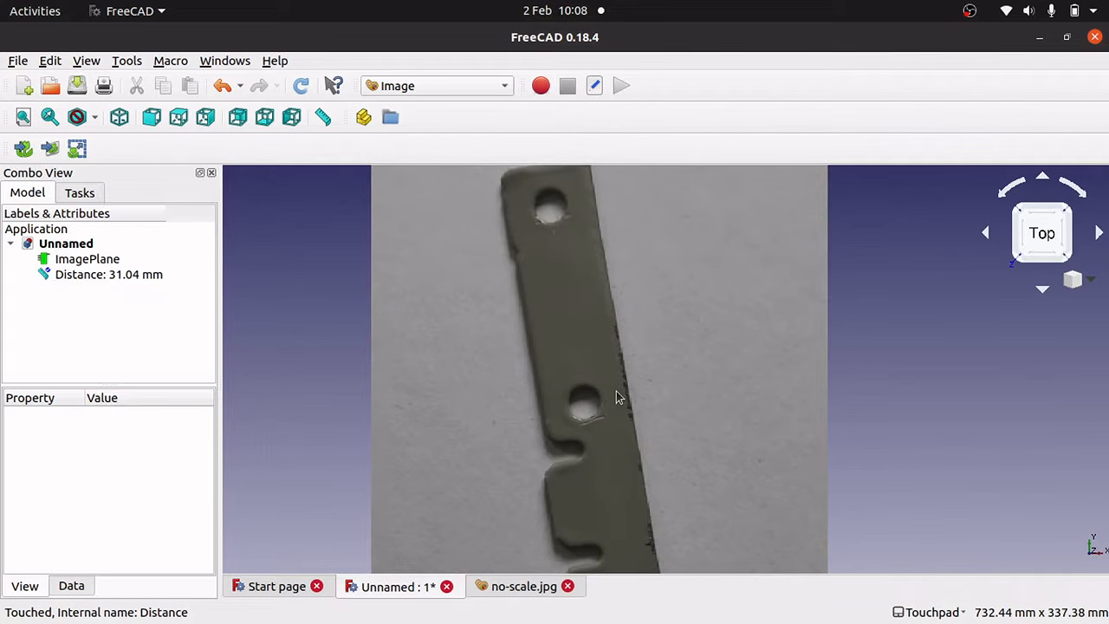
key(Up)
key(Up)
key(Up)
key(Up)
key(Up)
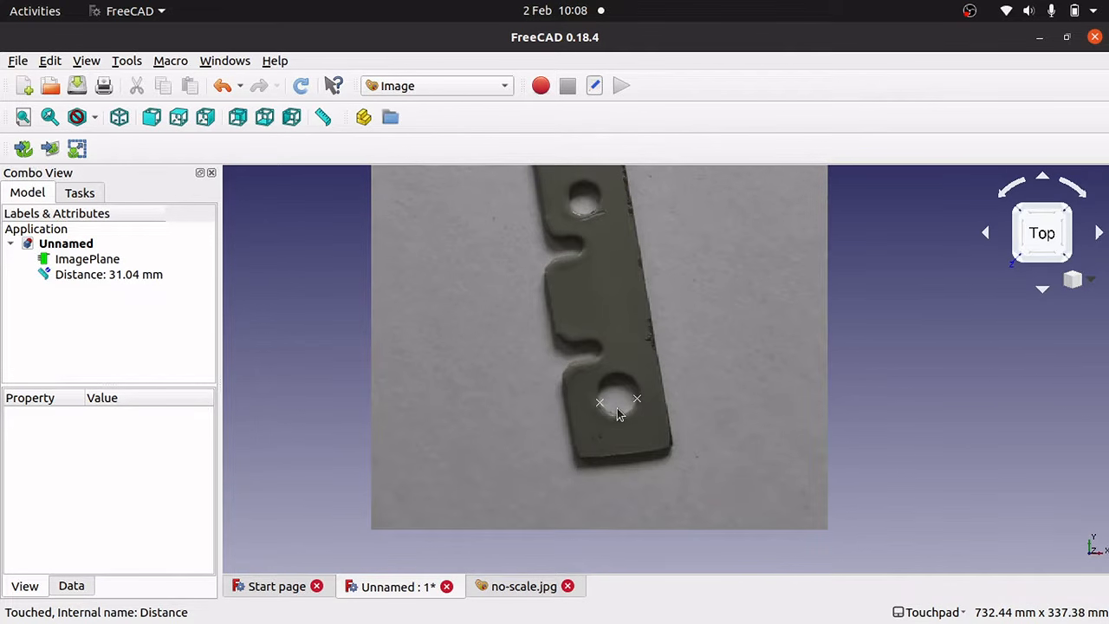
scroll(617, 414, down, 2)
scroll(611, 413, up, 6)
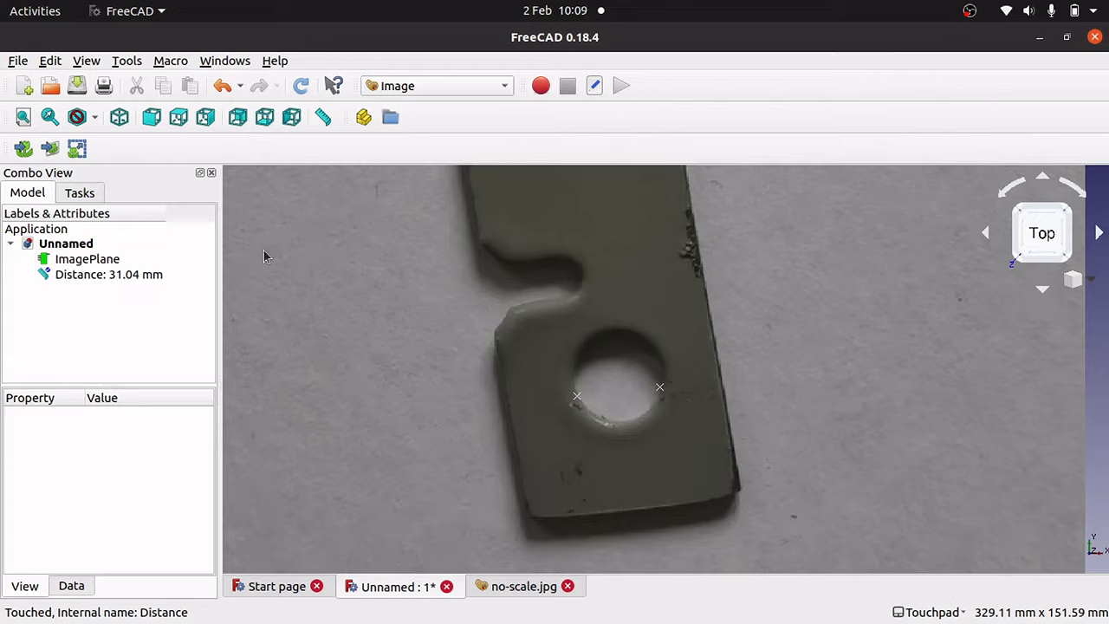
click(104, 275)
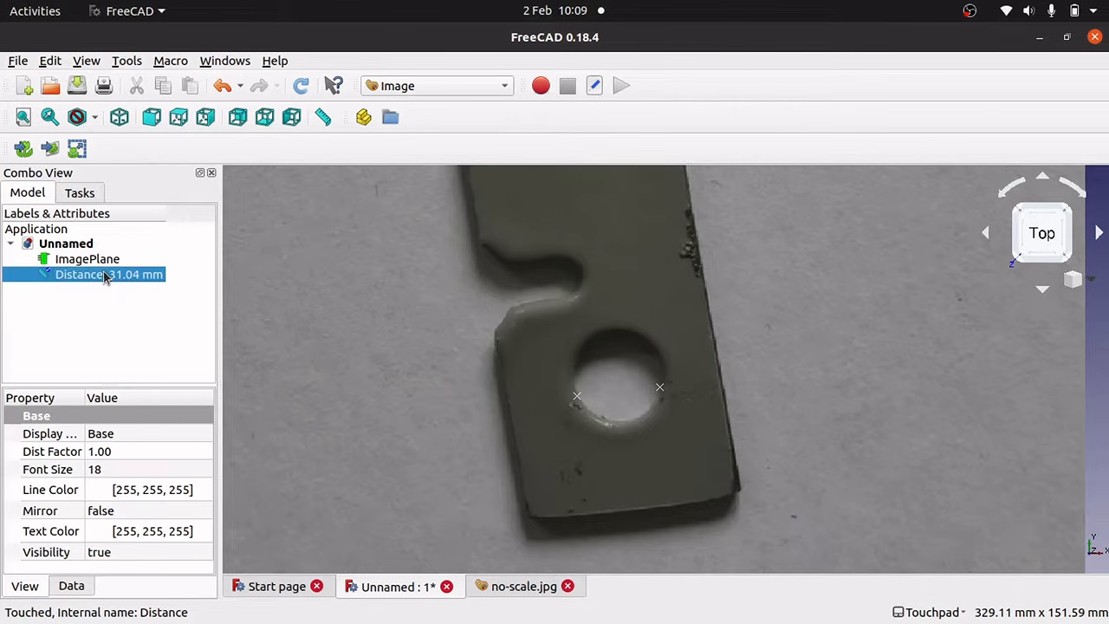
key(Delete)
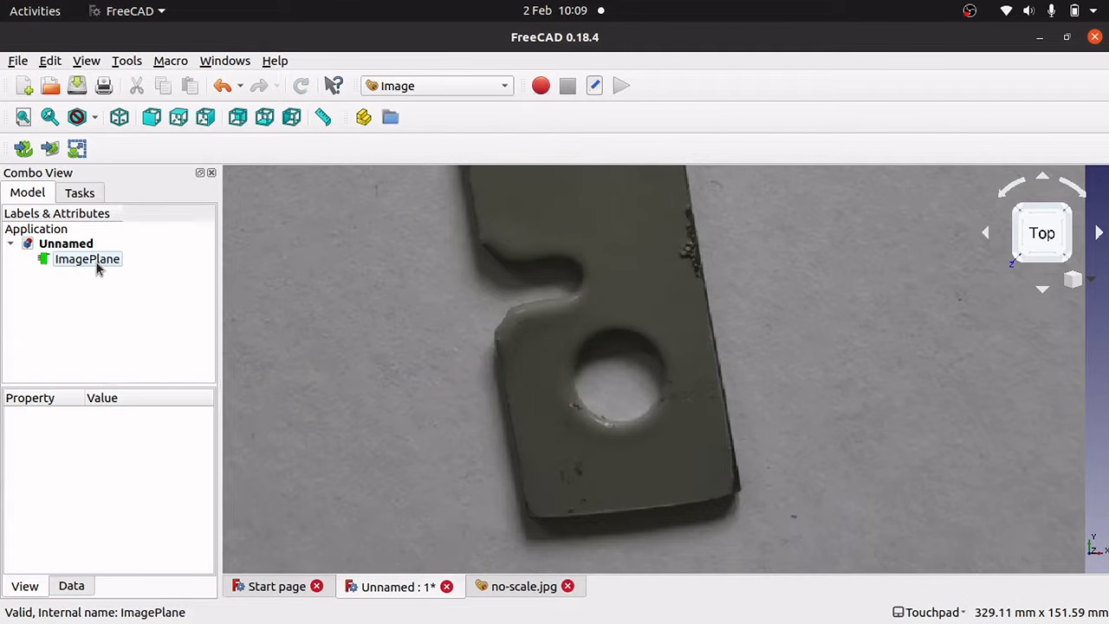
Scale the ImagePlane from two points across the lower hole set to 7mm.
click(77, 151)
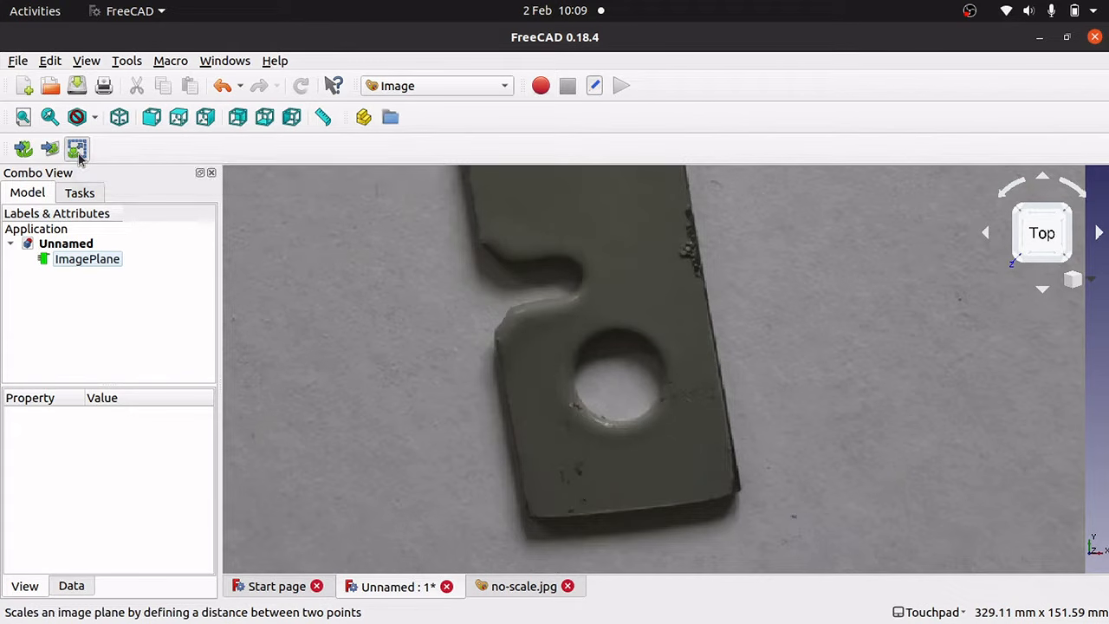
drag(587, 259, 390, 219)
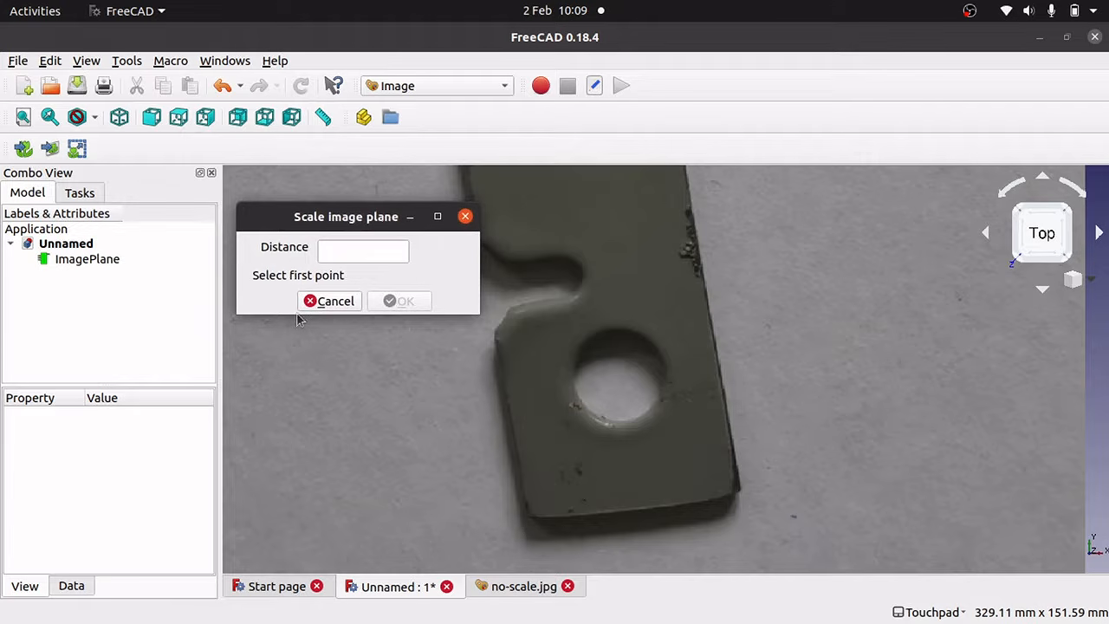
click(576, 393)
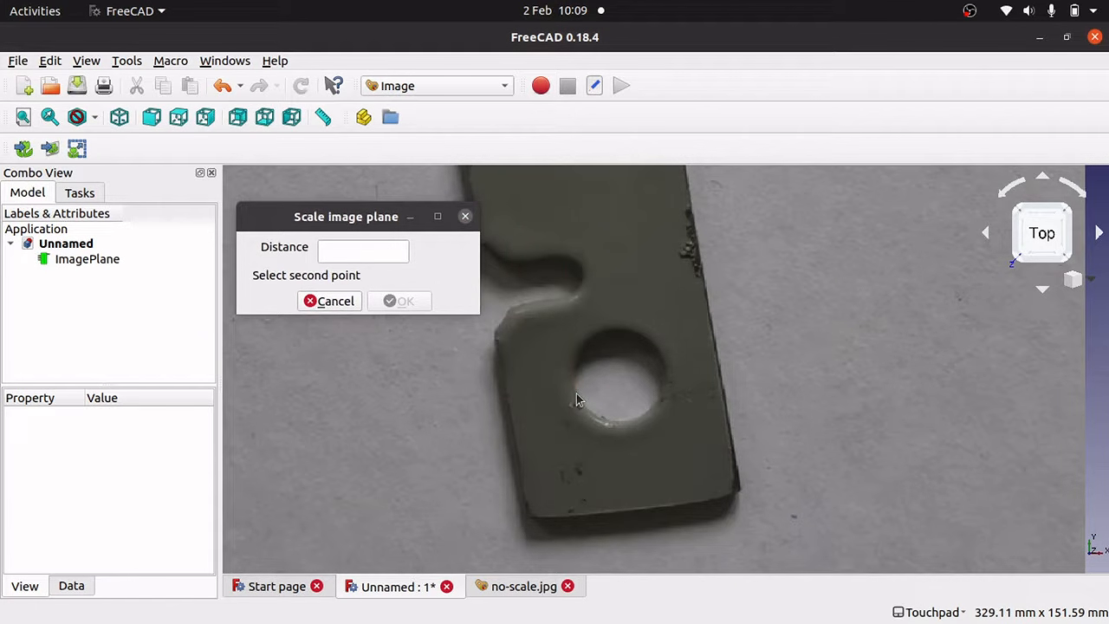
click(661, 368)
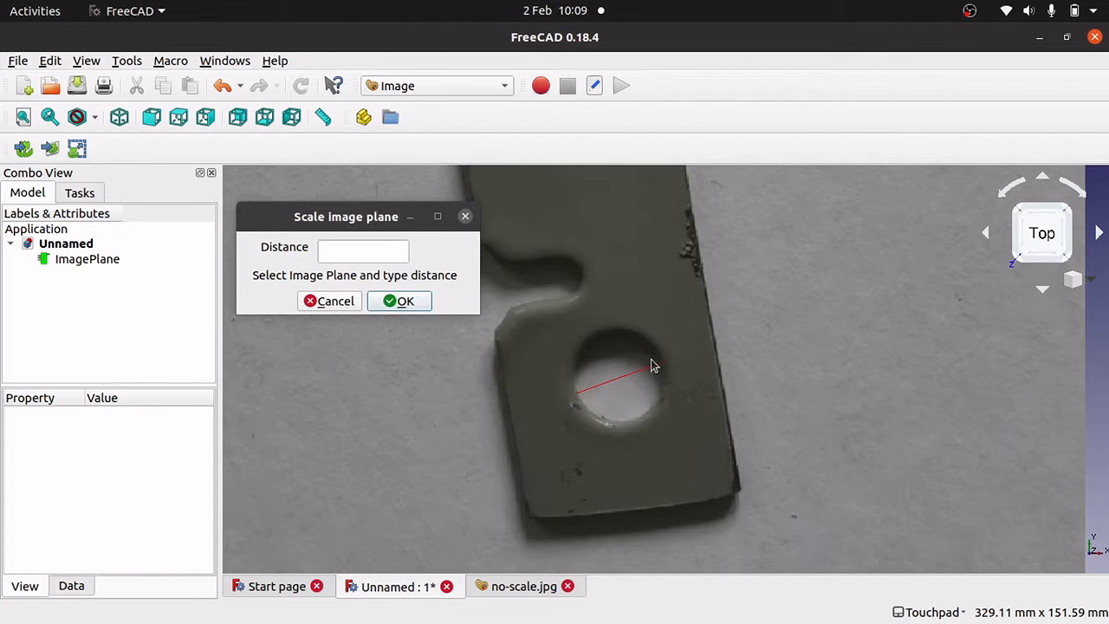
click(380, 252)
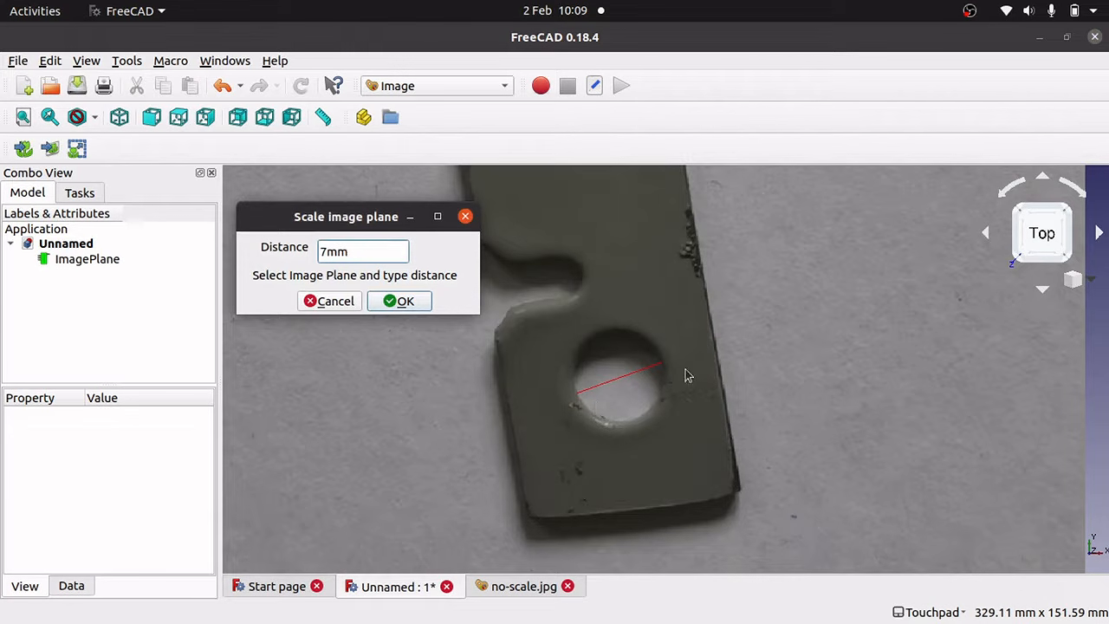
click(401, 306)
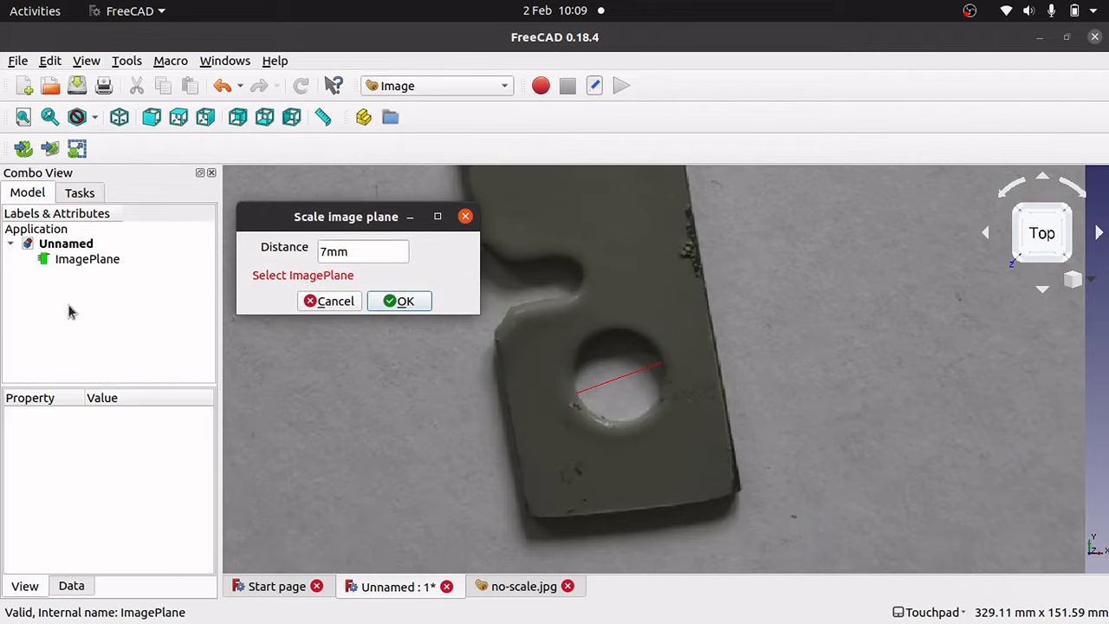
click(88, 259)
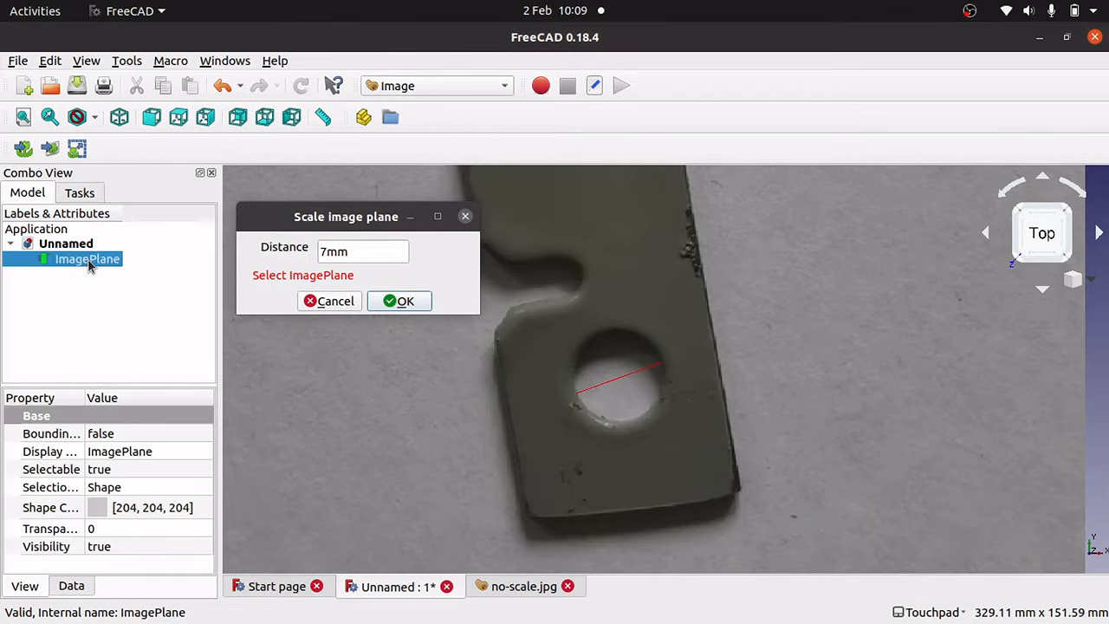
click(400, 302)
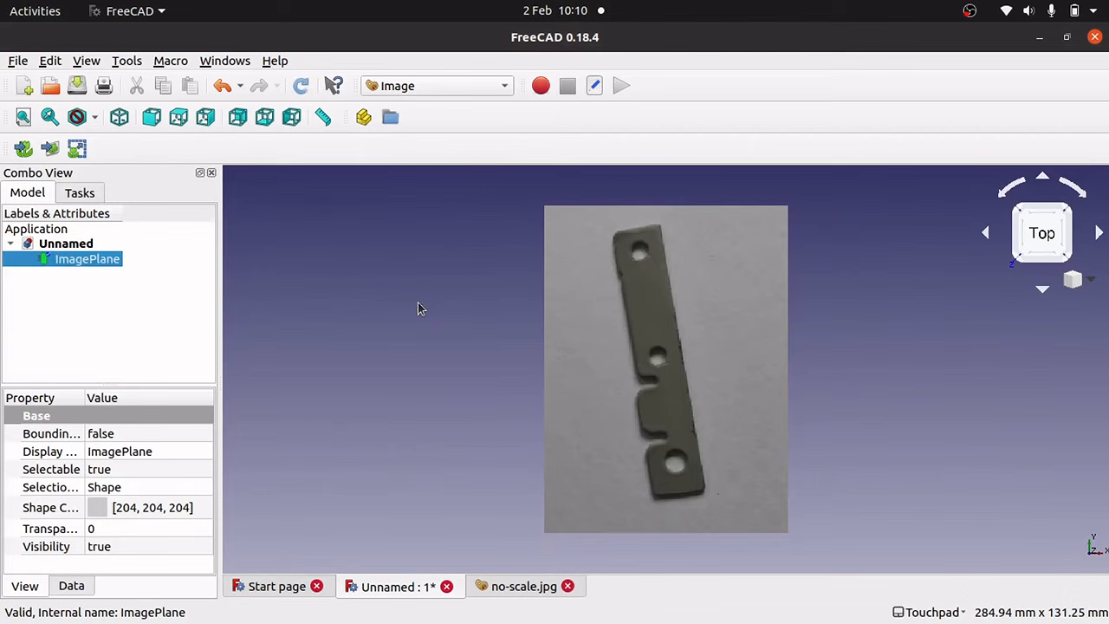
click(718, 452)
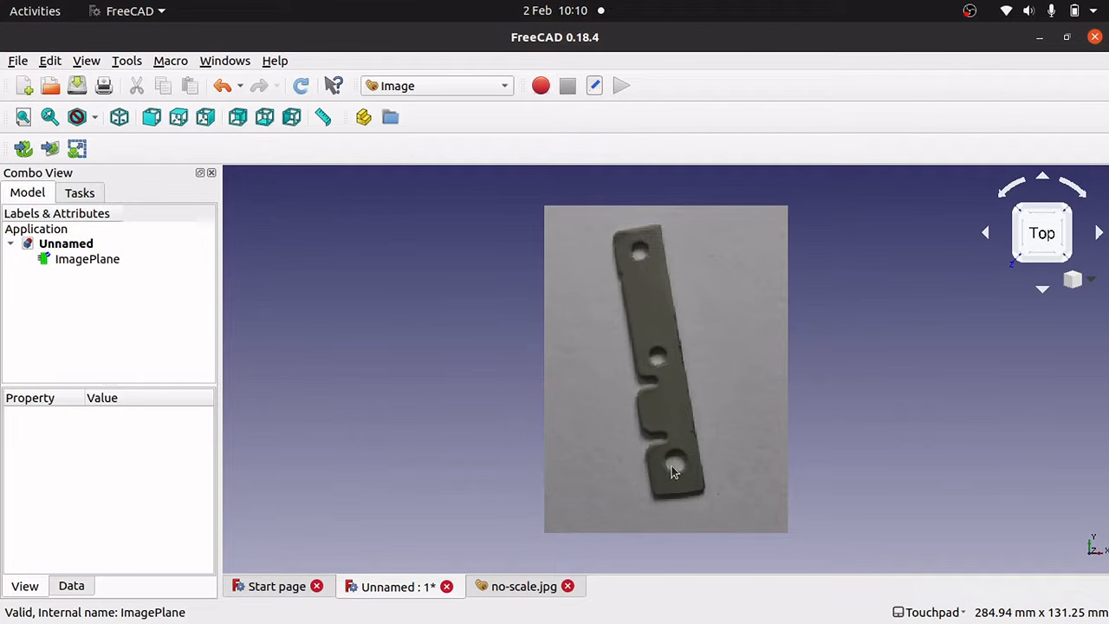
Measure the lower hole's width at 7.24 mm and delete that measurement.
scroll(673, 470, down, 1)
scroll(672, 470, up, 8)
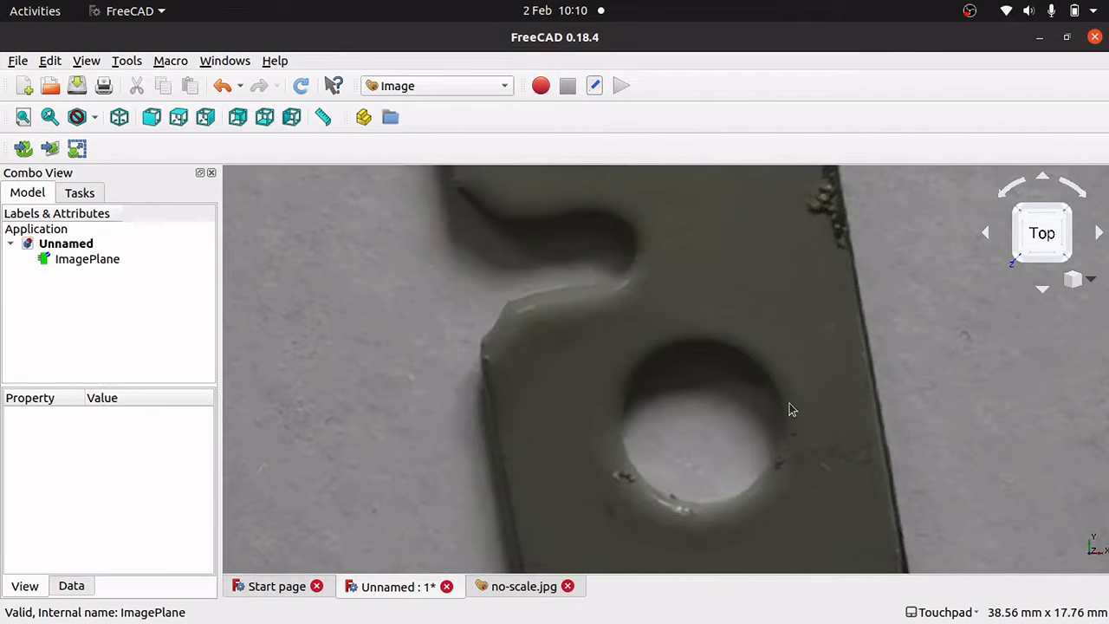
click(334, 122)
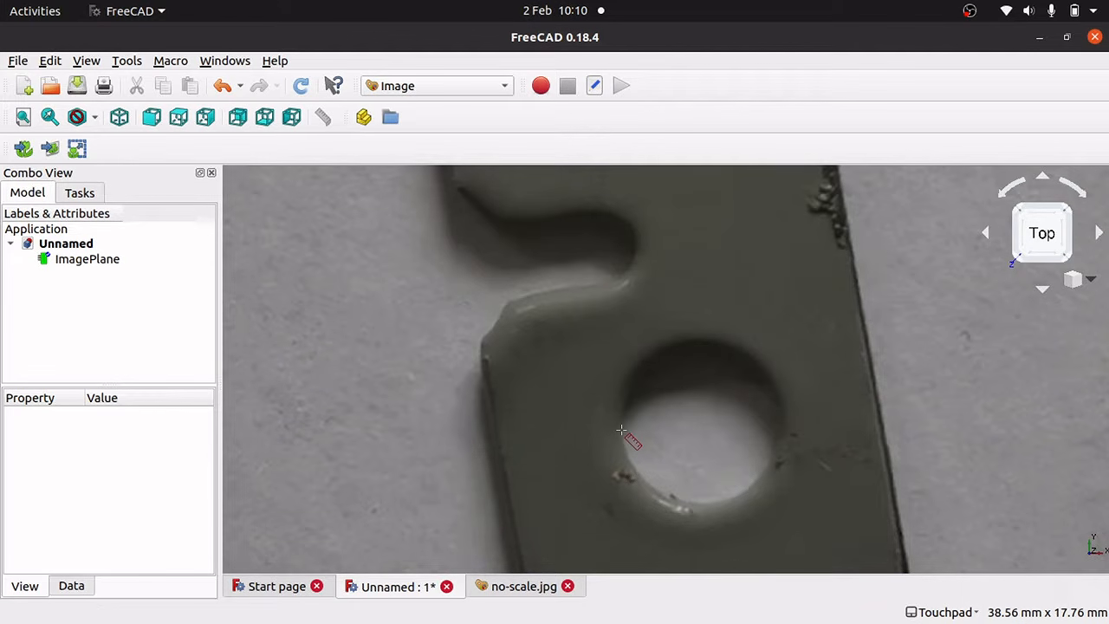
click(785, 414)
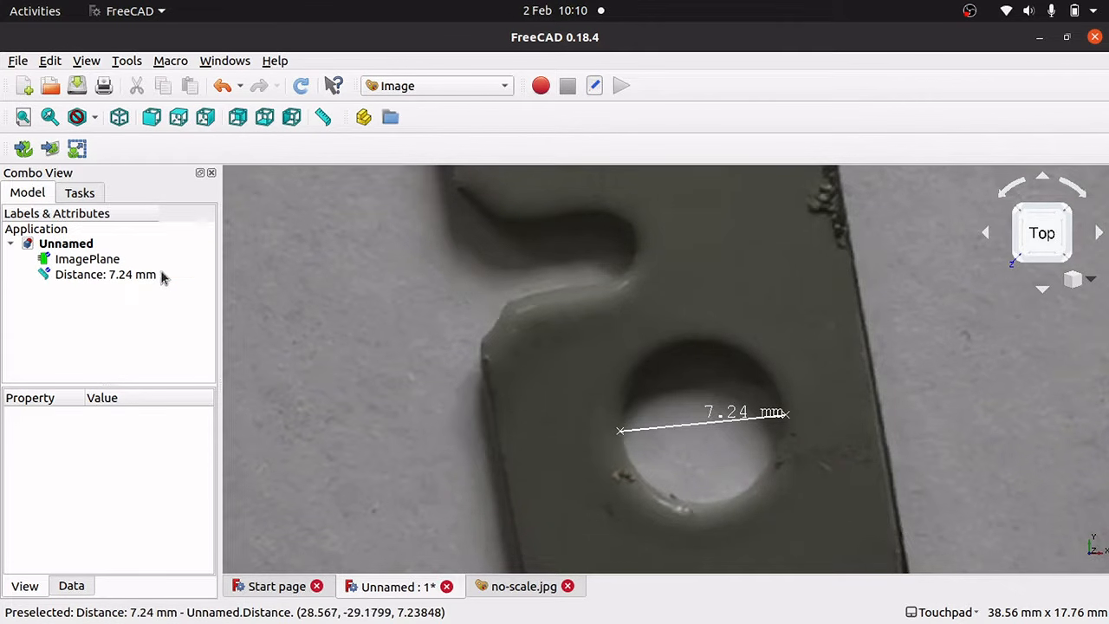
click(123, 277)
key(Delete)
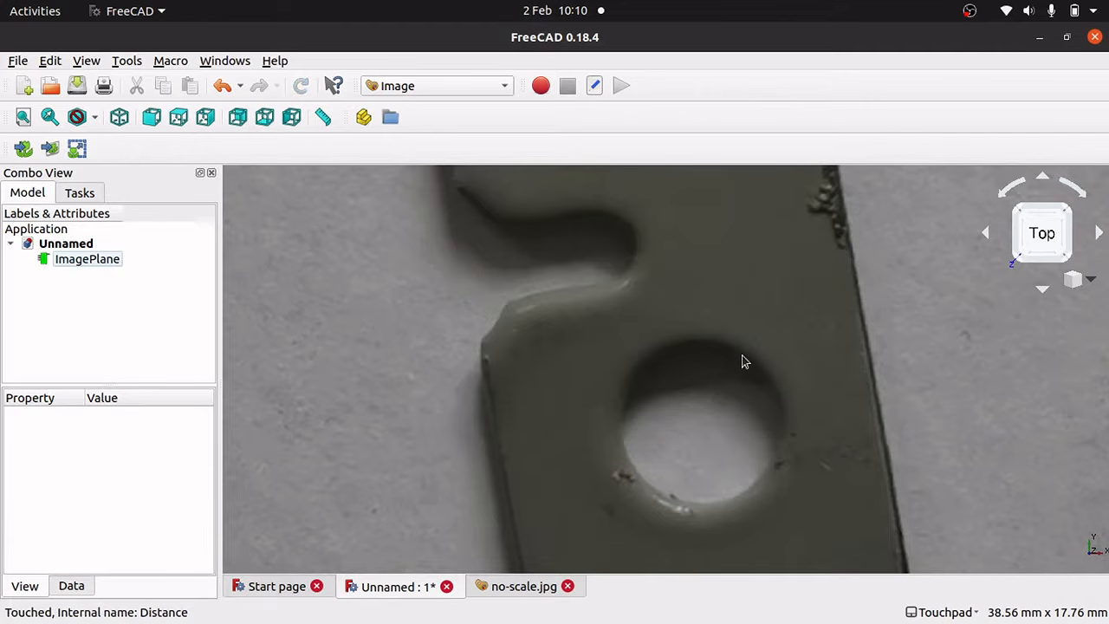
Re-measure the hole edge to edge at 6.97 mm, delete it, and start rescaling ImagePlane.
click(322, 117)
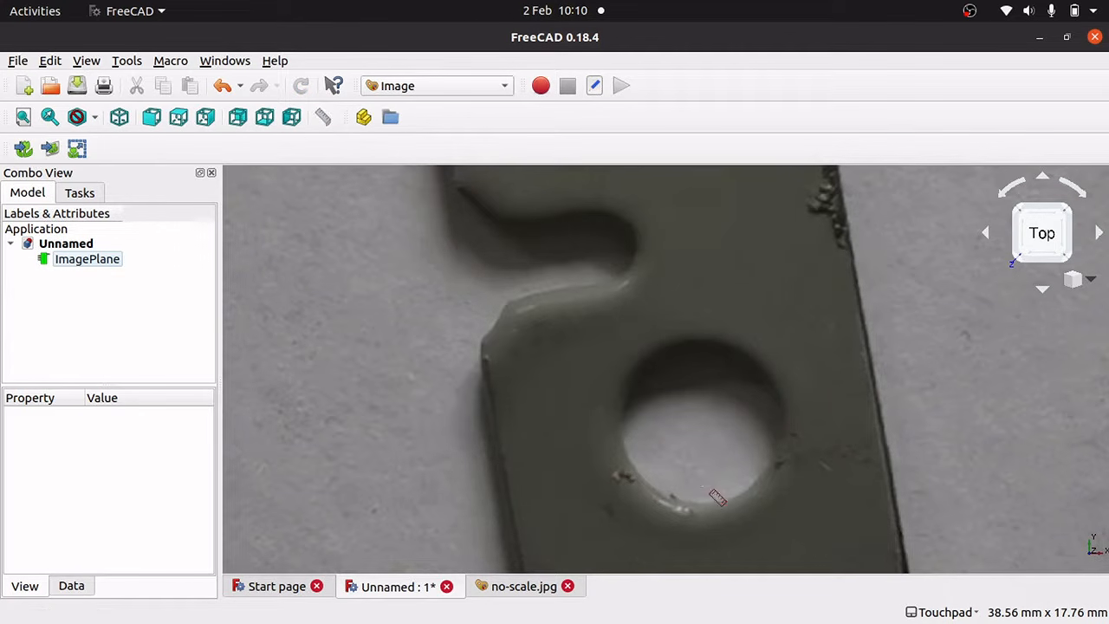
click(622, 441)
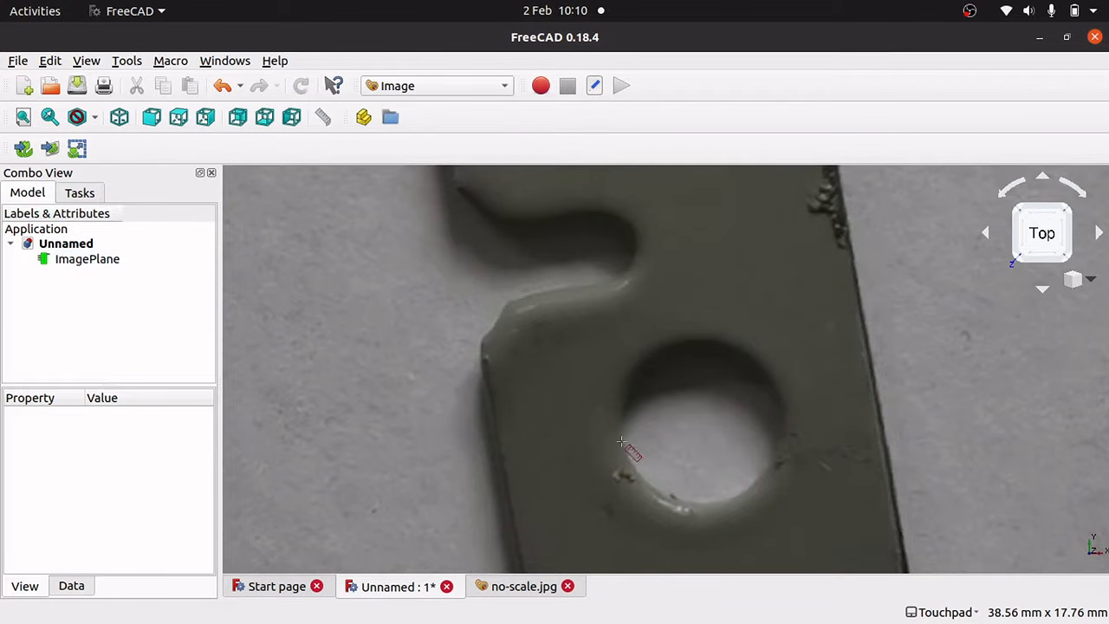
click(779, 413)
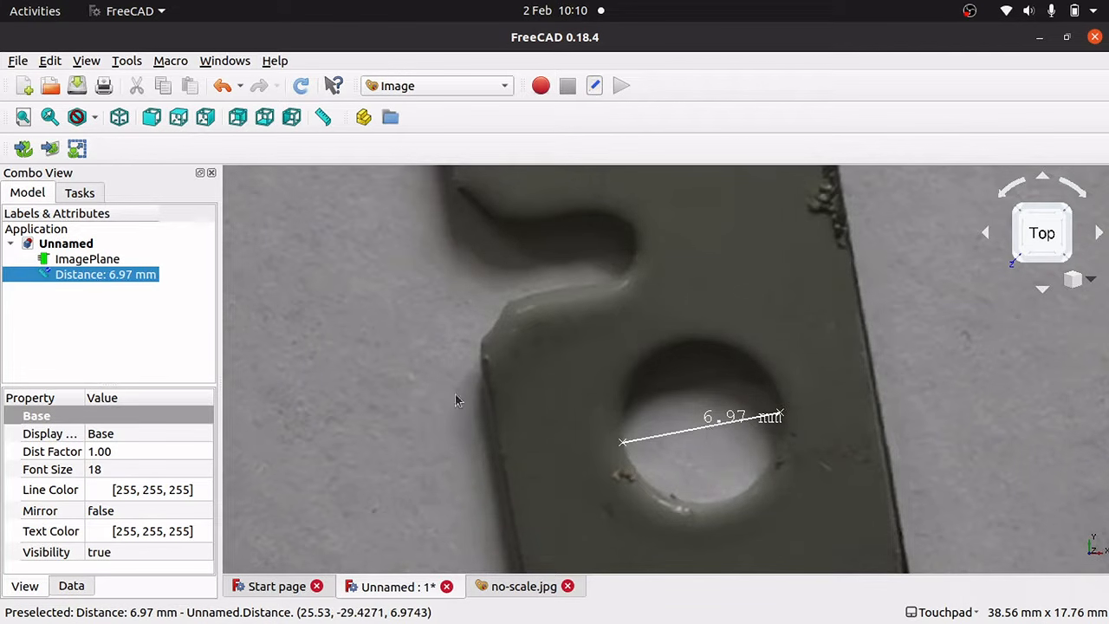
key(Delete)
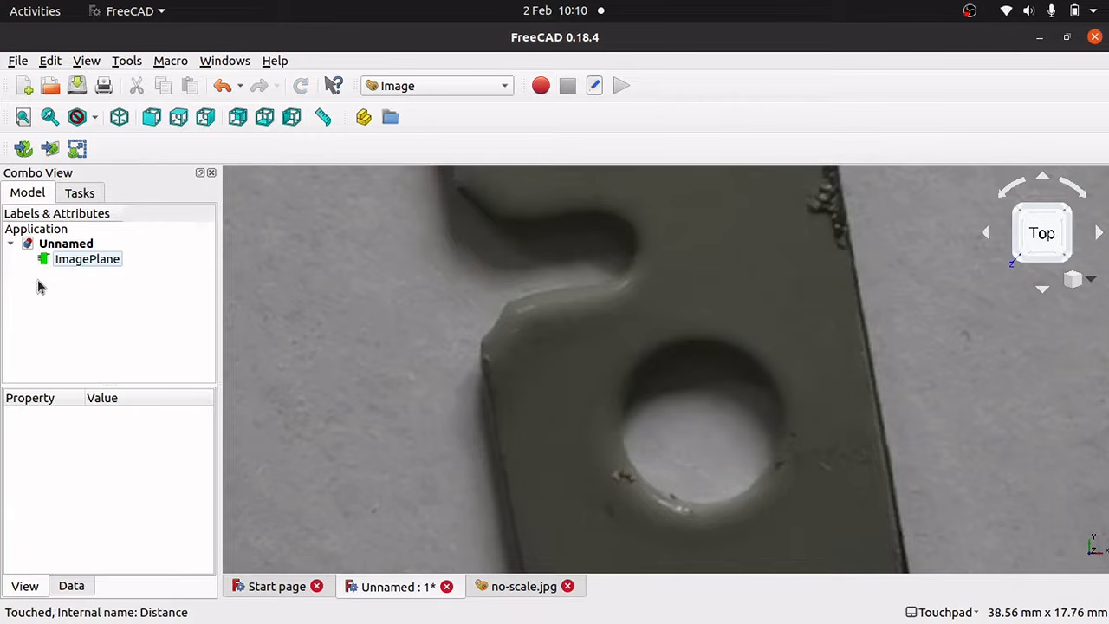
click(67, 264)
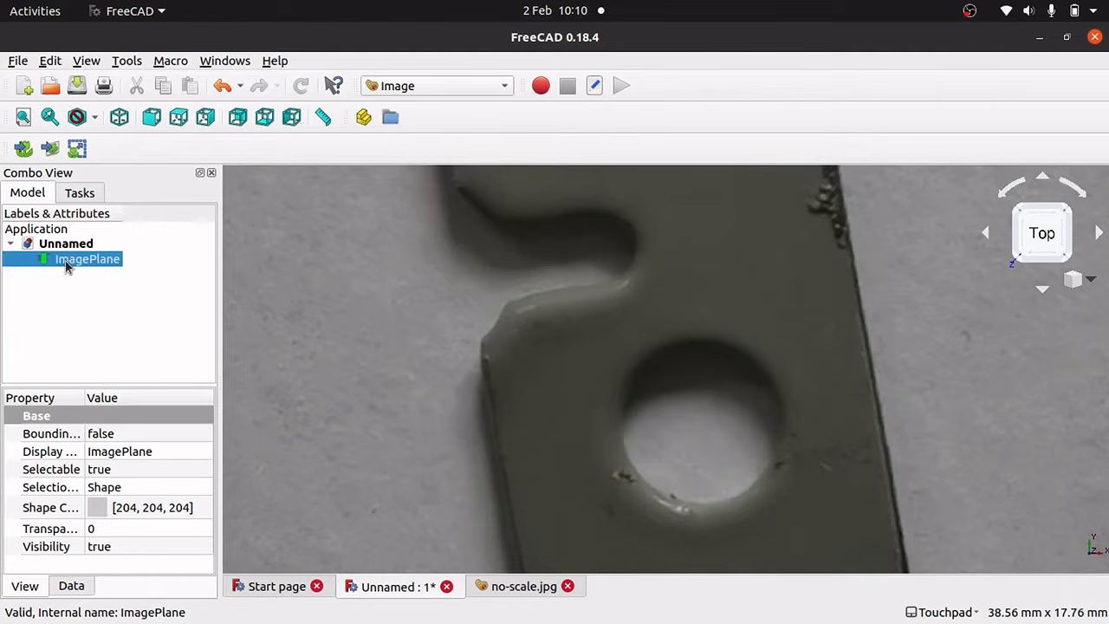
click(77, 149)
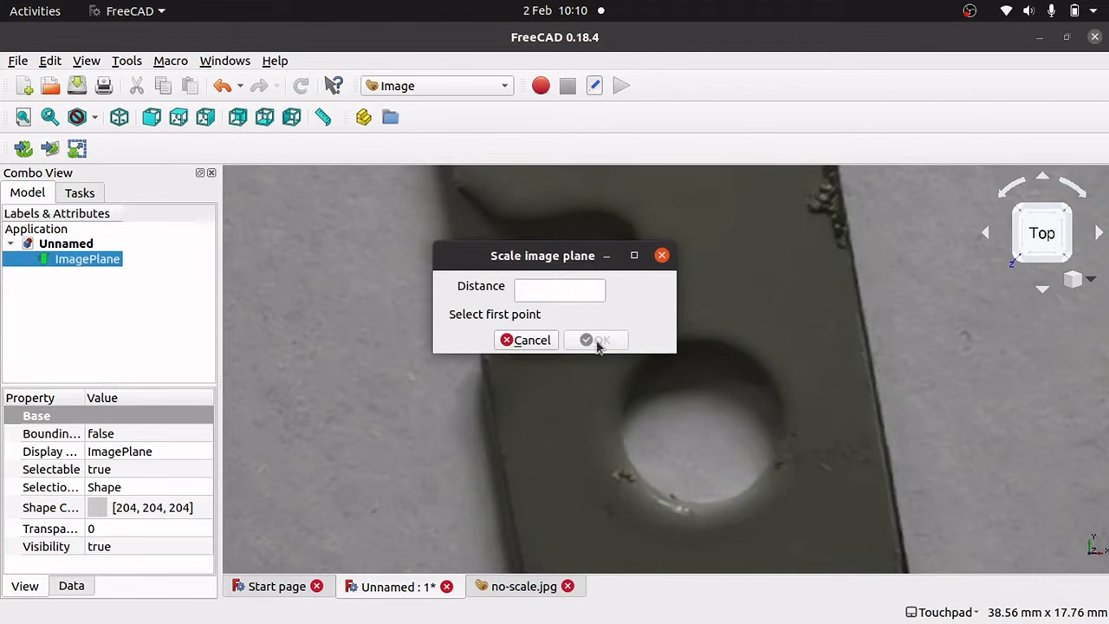
Pick two new points across the lower hole, enter 7mm and apply it to ImagePlane.
click(624, 446)
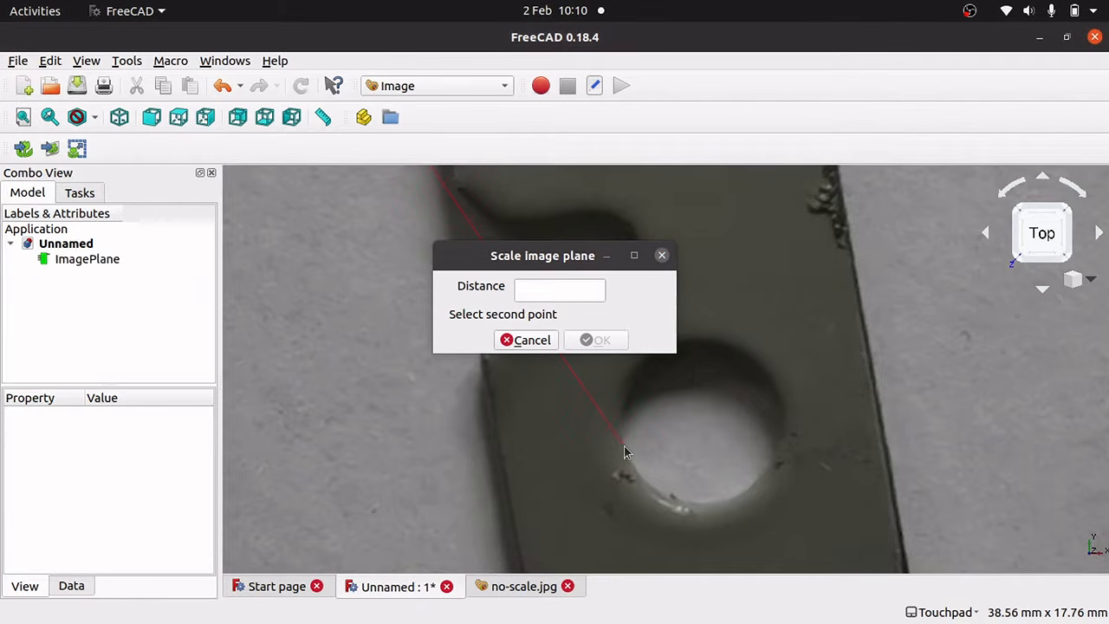
click(783, 407)
click(542, 292)
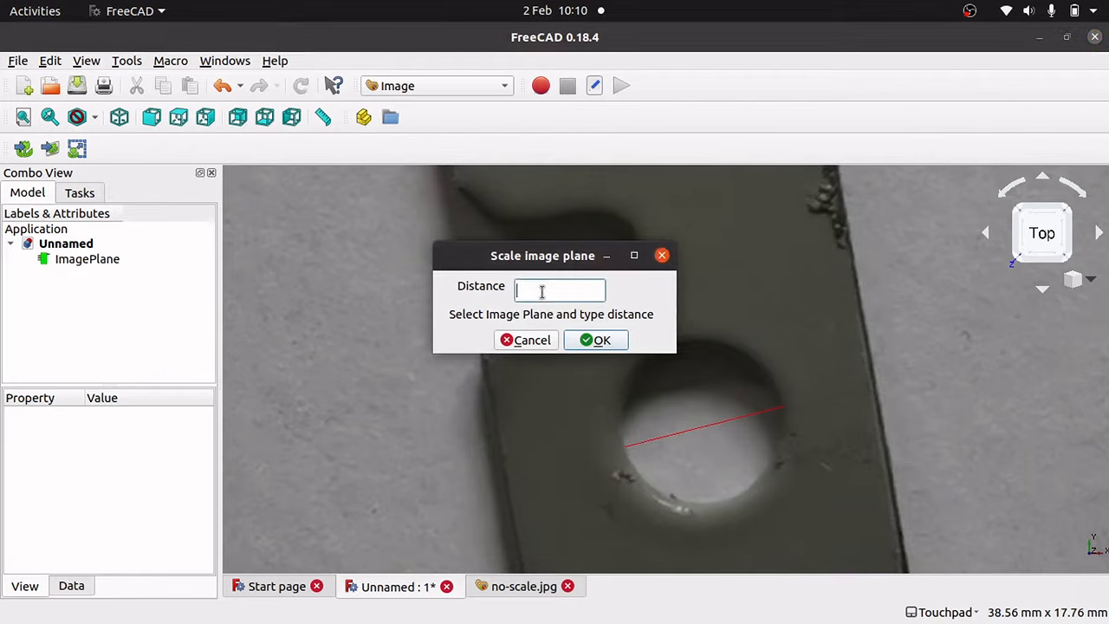
text(7mm)
click(75, 261)
click(596, 340)
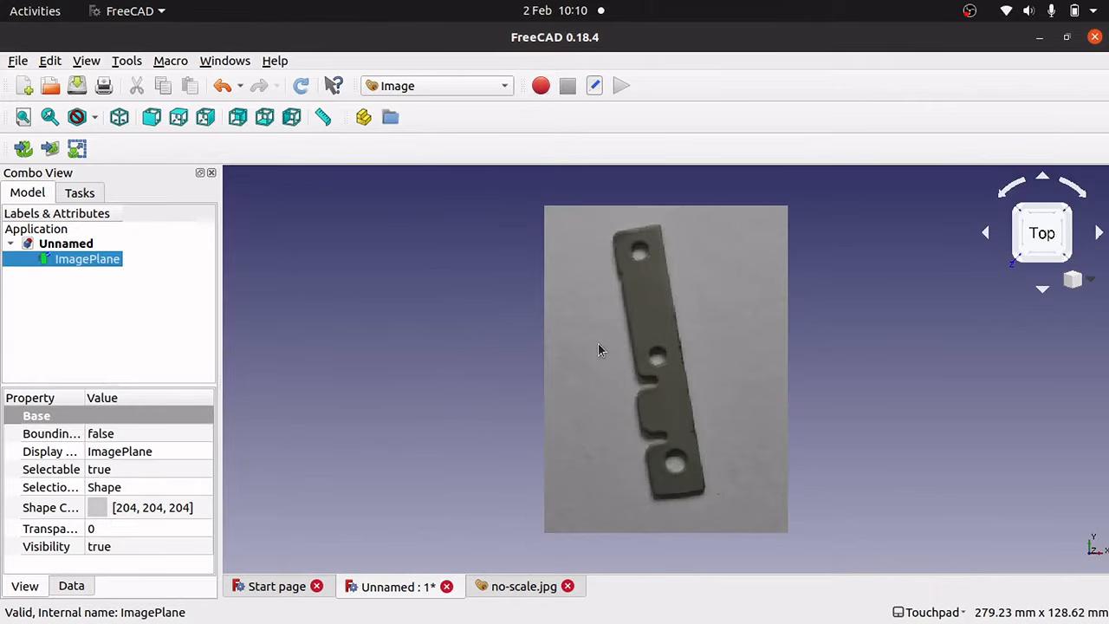
Measure the lower hole top to bottom at 7.10 mm, then pan to the middle hole.
click(671, 483)
scroll(671, 483, down, 2)
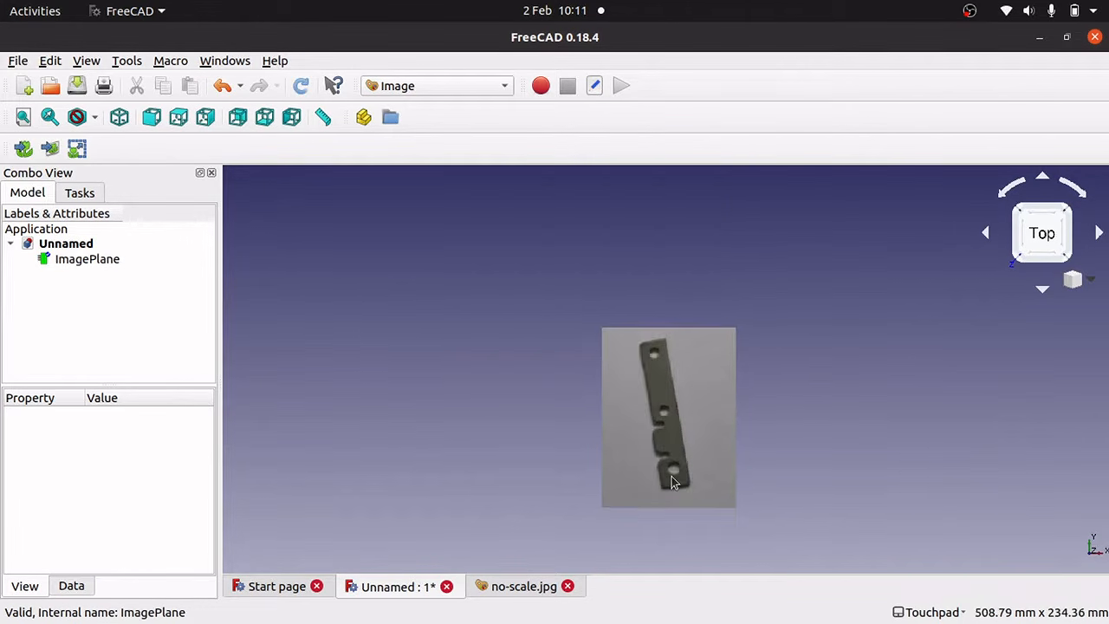
scroll(673, 483, up, 6)
scroll(672, 480, up, 1)
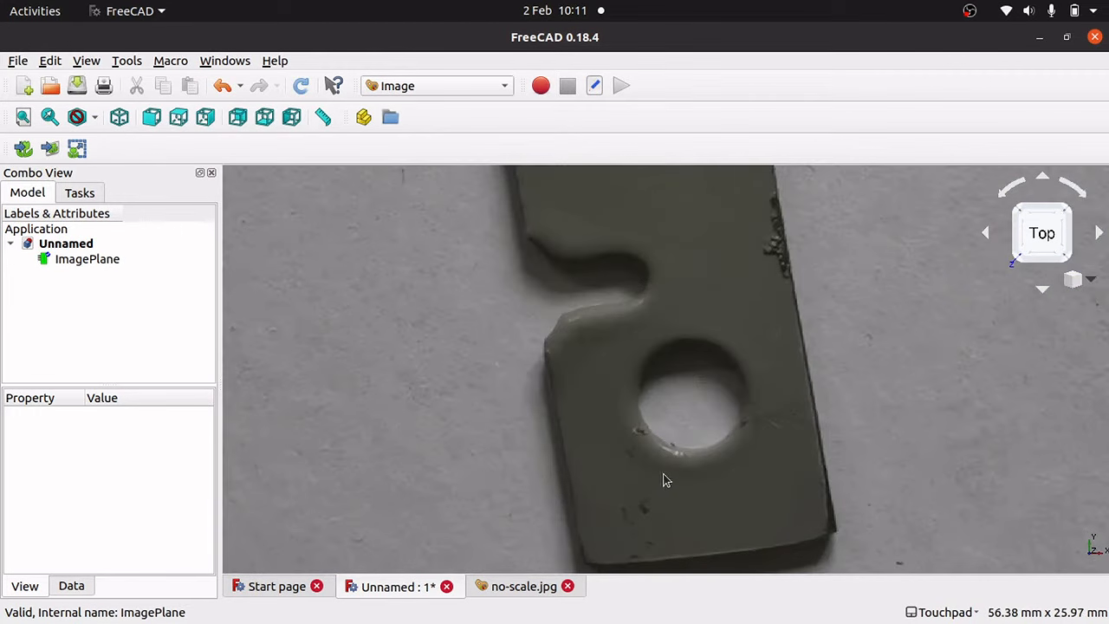
click(327, 126)
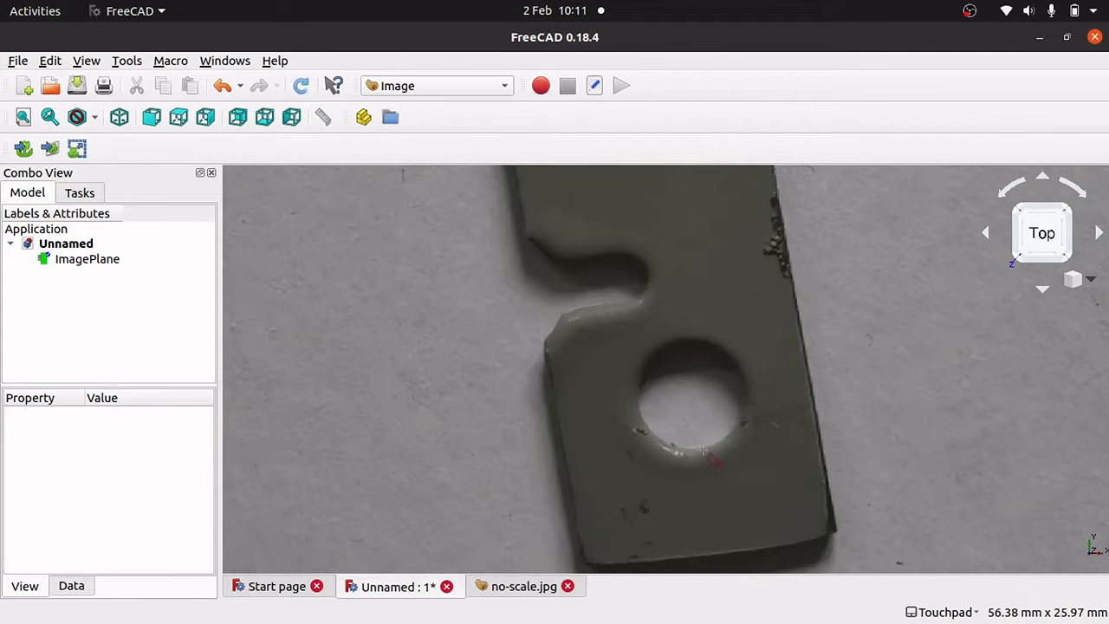
click(704, 452)
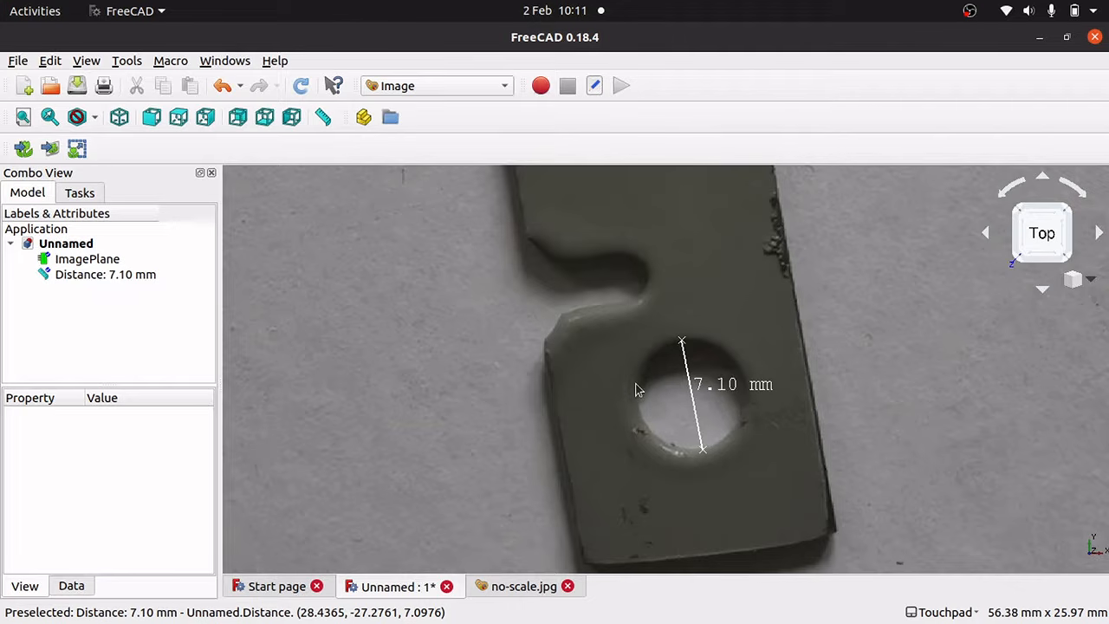
key(Right)
key(Down)
key(Down)
key(Down)
key(Down)
key(Down)
key(Down)
key(Down)
key(Down)
key(Down)
key(Down)
key(Down)
key(Down)
key(Down)
key(Down)
key(Down)
key(Down)
key(Down)
key(Down)
key(Up)
key(Up)
key(Up)
key(Up)
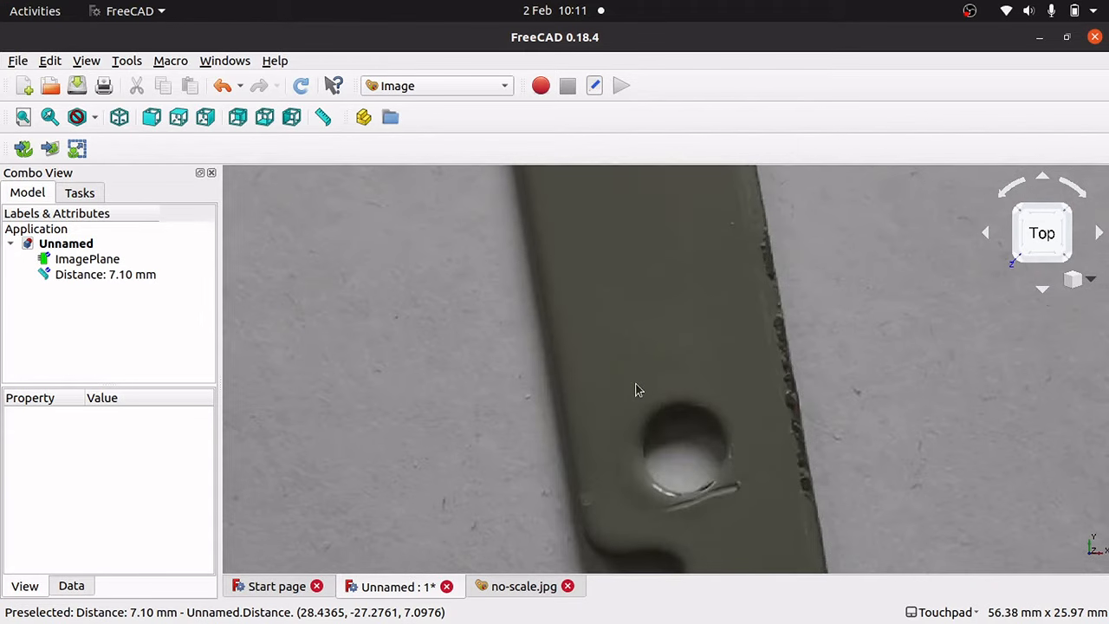
Measure across the middle hole at 5.66 mm and delete that measurement.
click(322, 117)
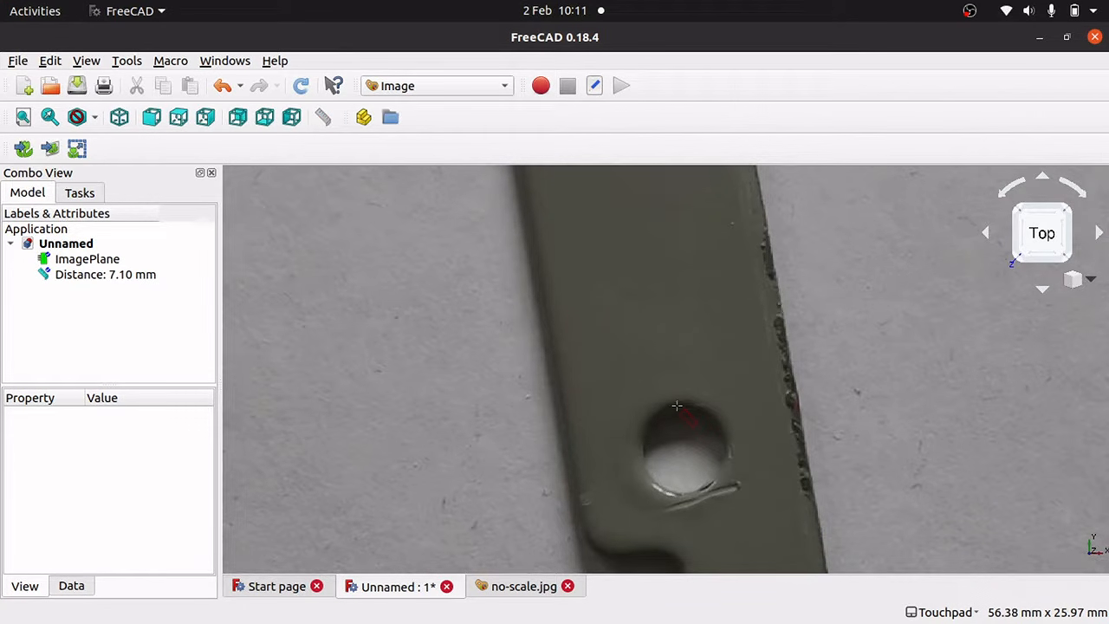
click(693, 495)
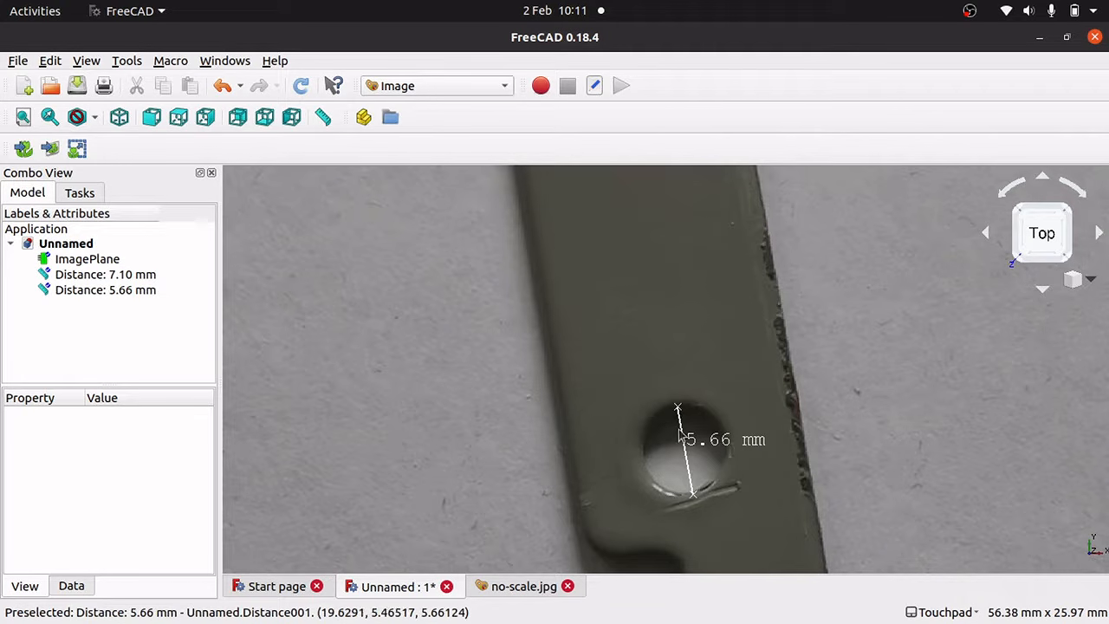
click(125, 292)
key(Delete)
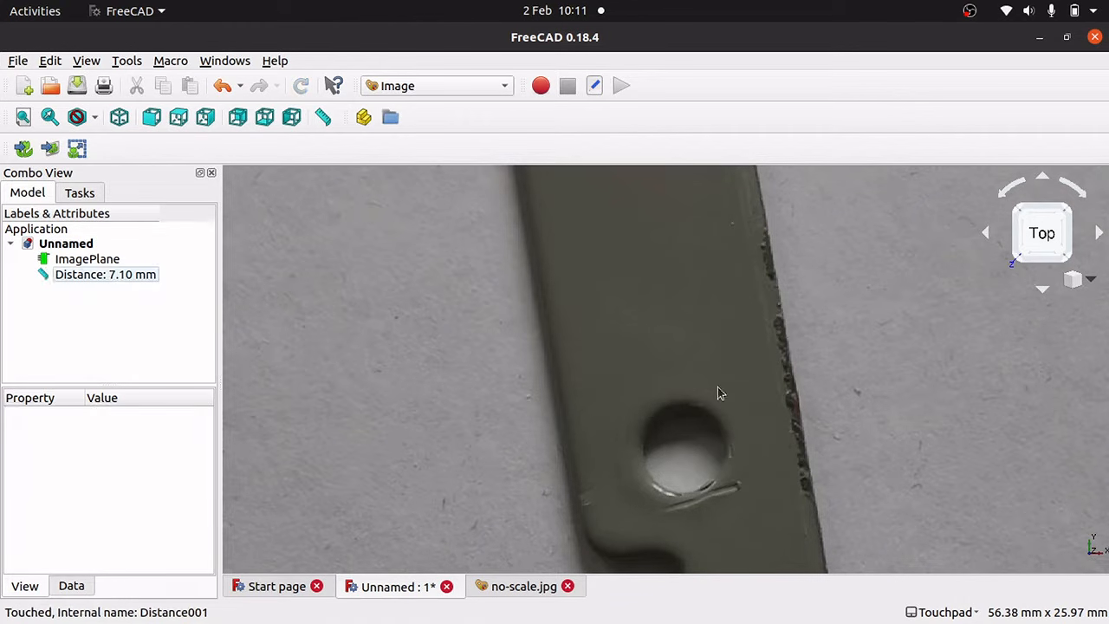
Re-measure the middle hole edge to edge, getting 5.30 mm.
click(323, 117)
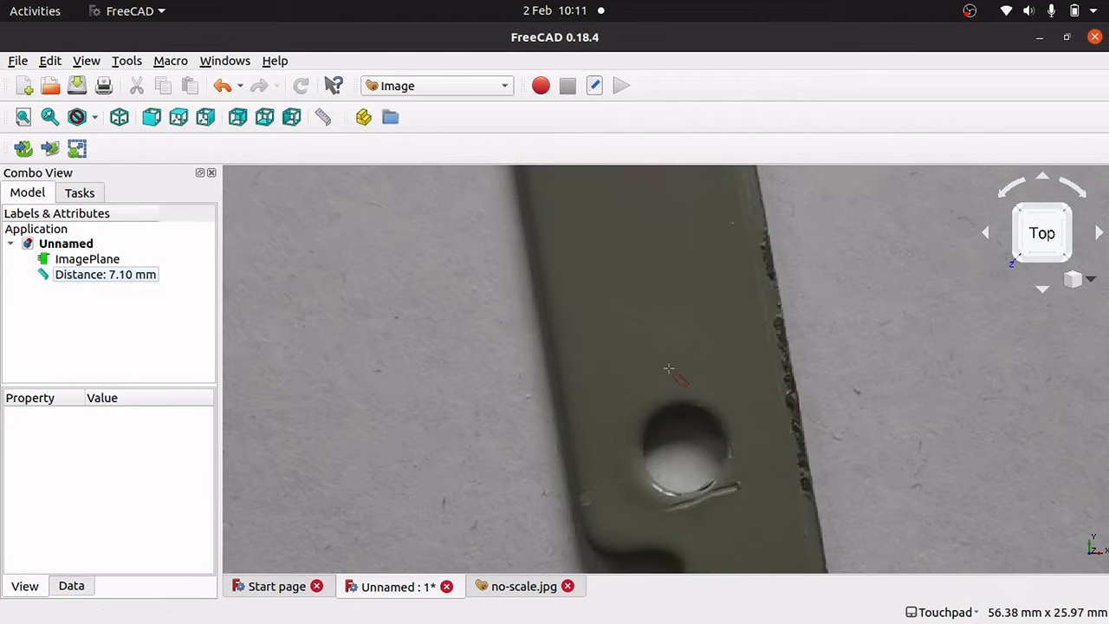
click(643, 459)
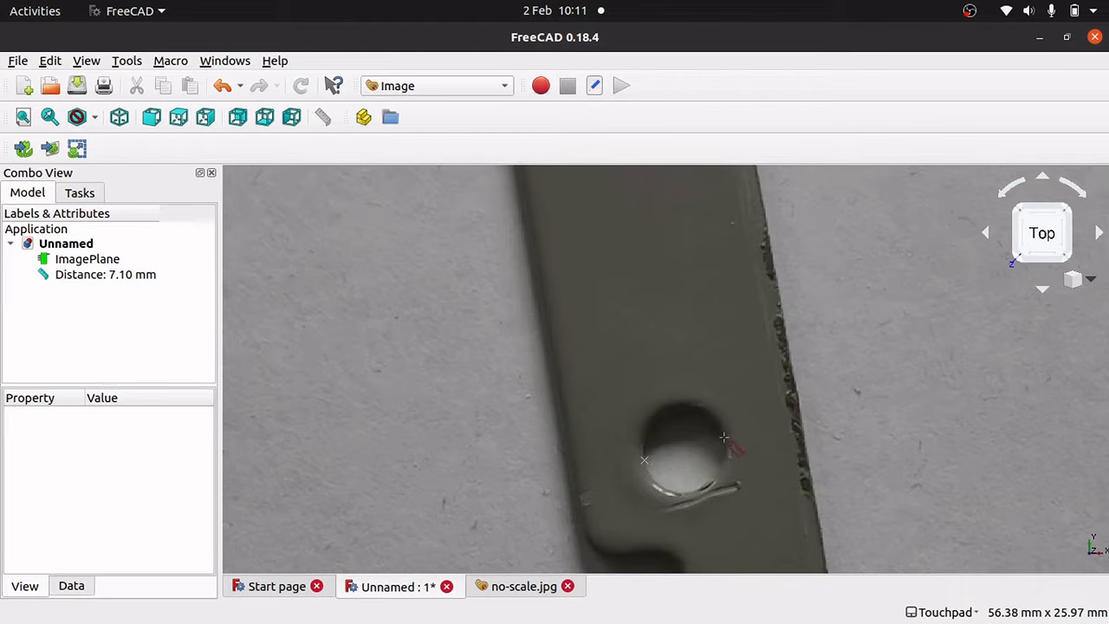
click(724, 437)
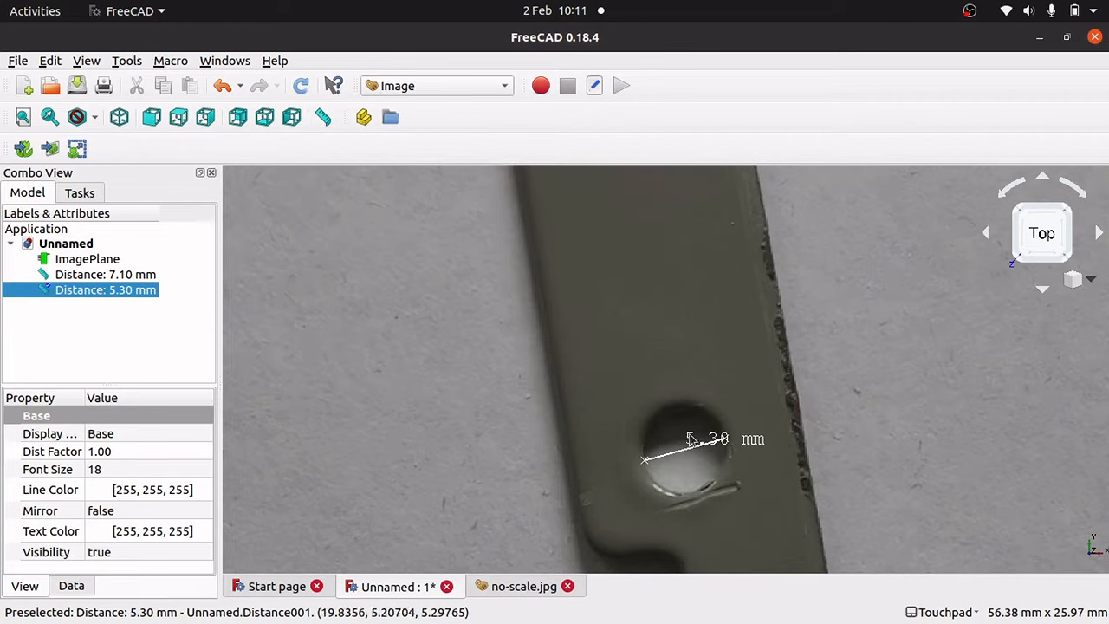
key(Down)
key(Down)
key(Down)
key(Down)
key(Down)
key(Down)
key(Down)
key(Down)
key(Down)
key(Down)
key(Down)
key(Down)
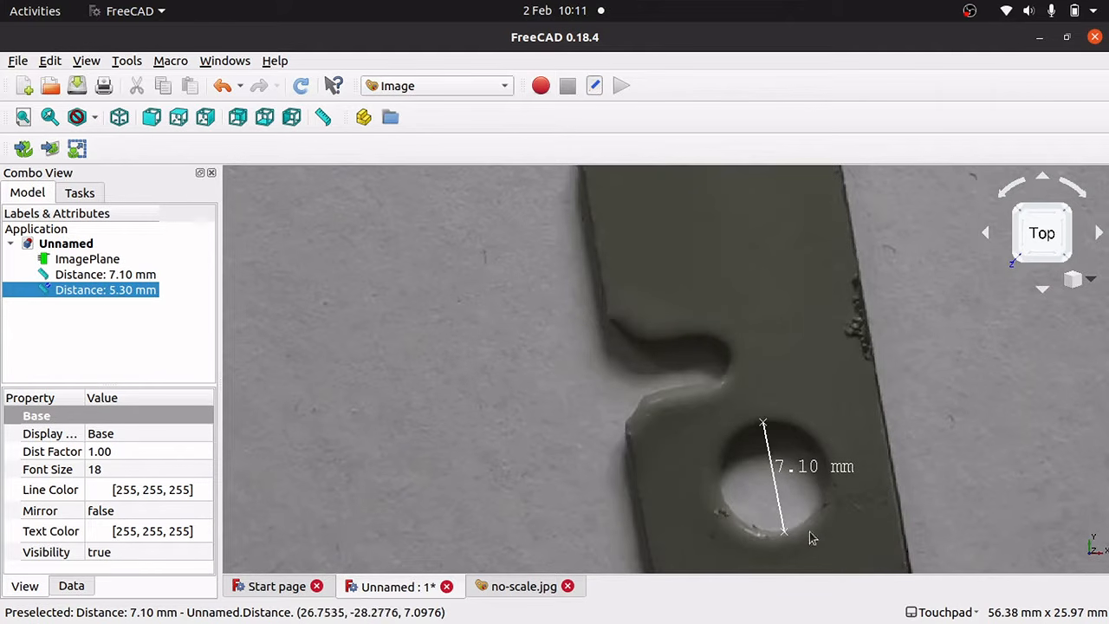
key(Up)
key(Up)
key(Up)
key(Up)
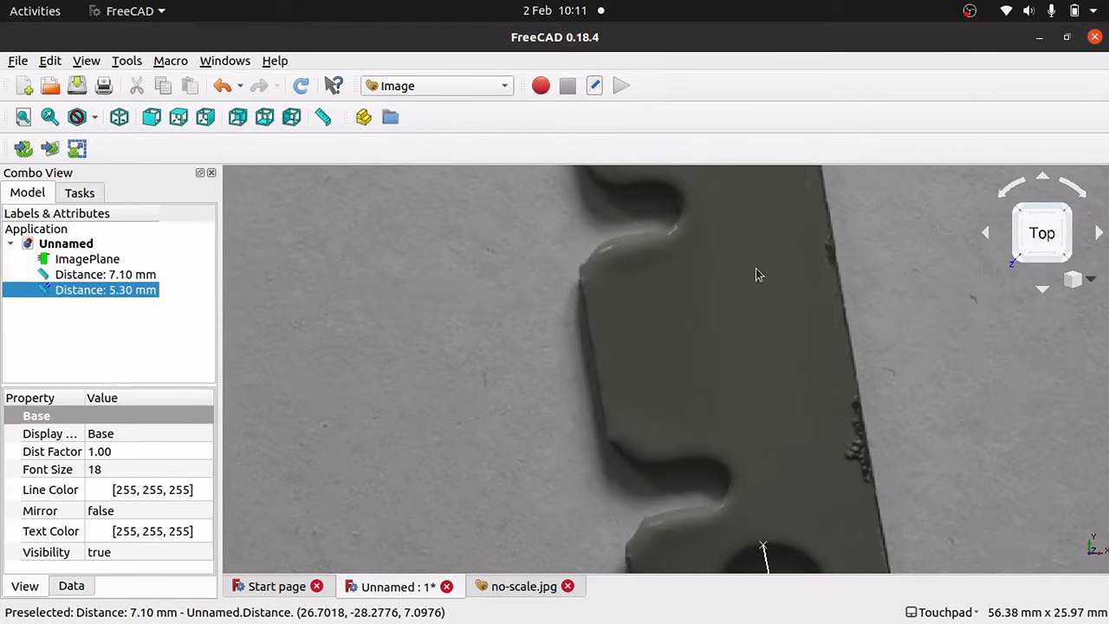
key(Down)
key(Down)
key(Down)
key(Down)
key(Down)
key(Up)
key(Up)
key(Up)
key(Up)
key(Up)
key(Up)
key(Down)
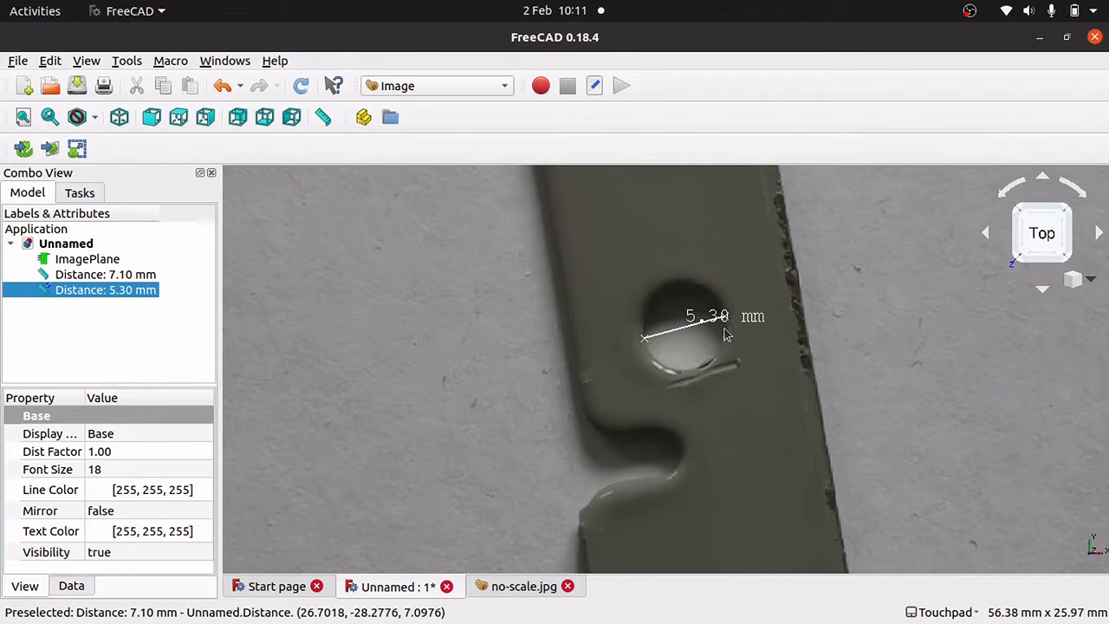
Delete the 5.30 mm and 7.10 mm measurements and hide the original ImagePlane.
click(698, 379)
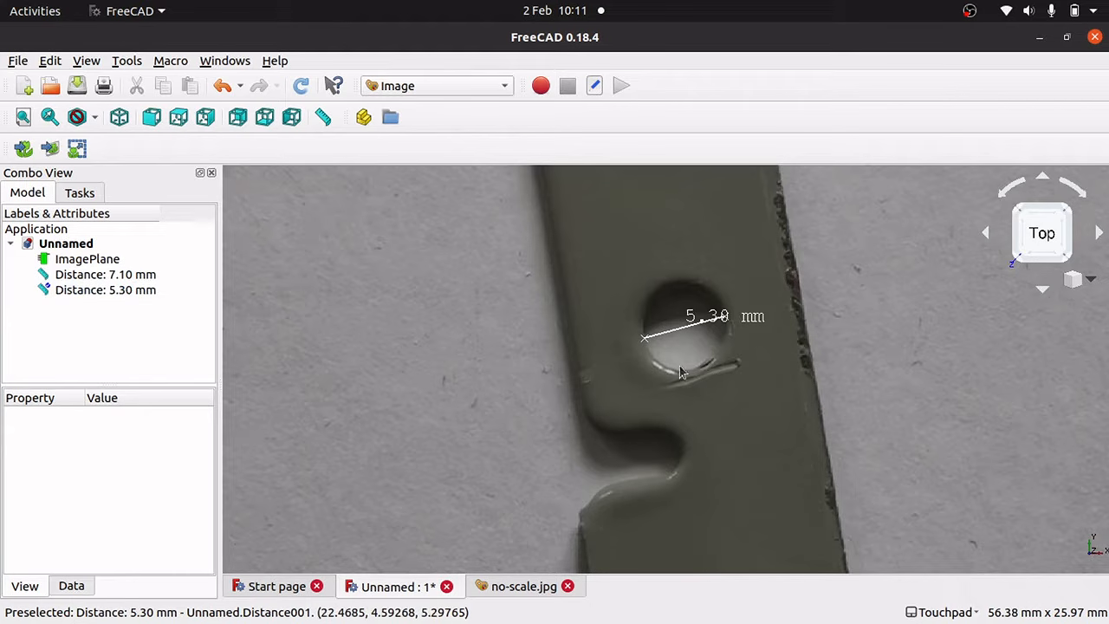
click(107, 297)
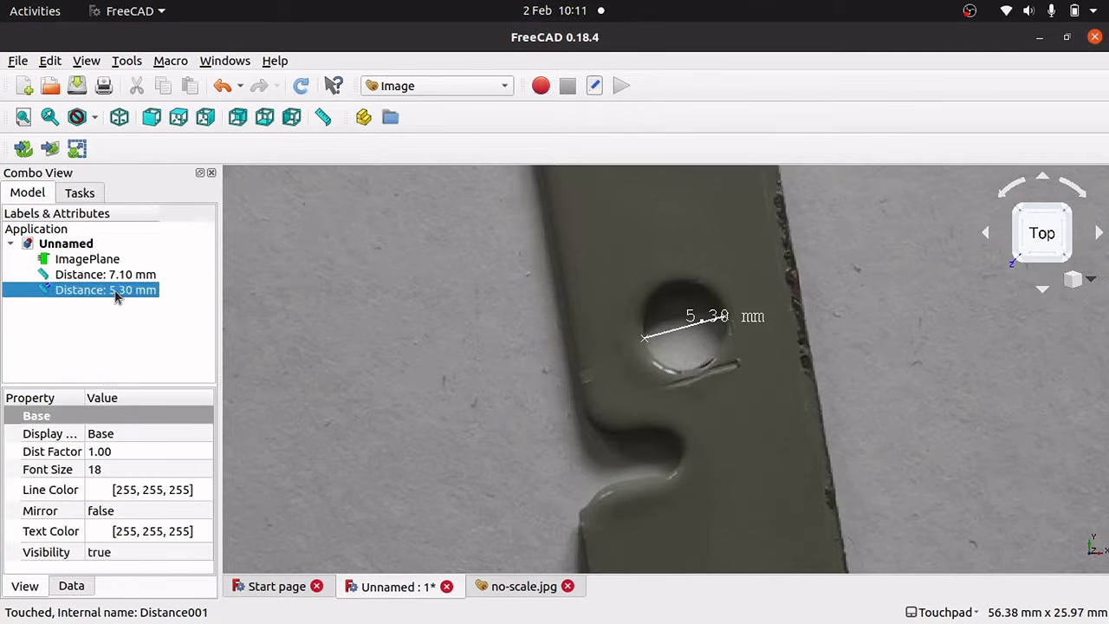
key(Delete)
click(114, 274)
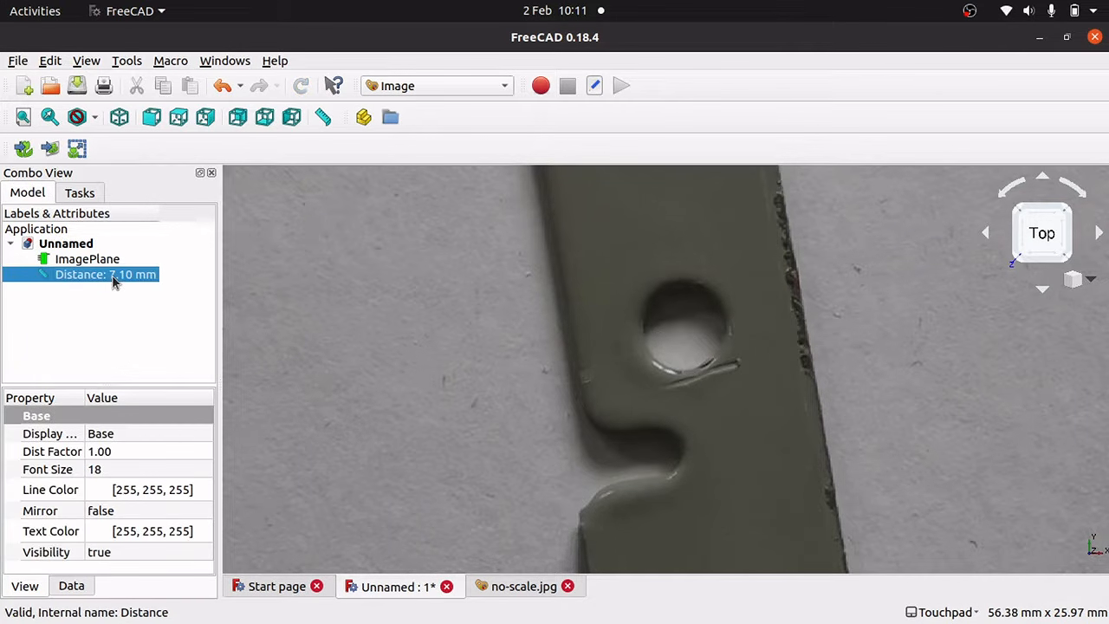
key(Delete)
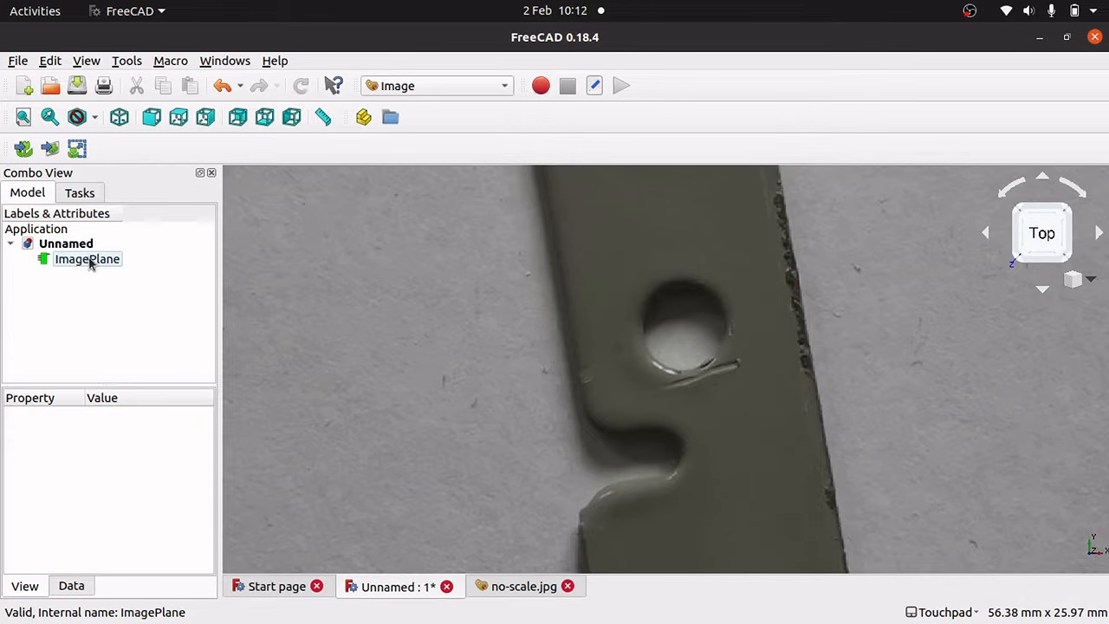
click(89, 261)
key(space)
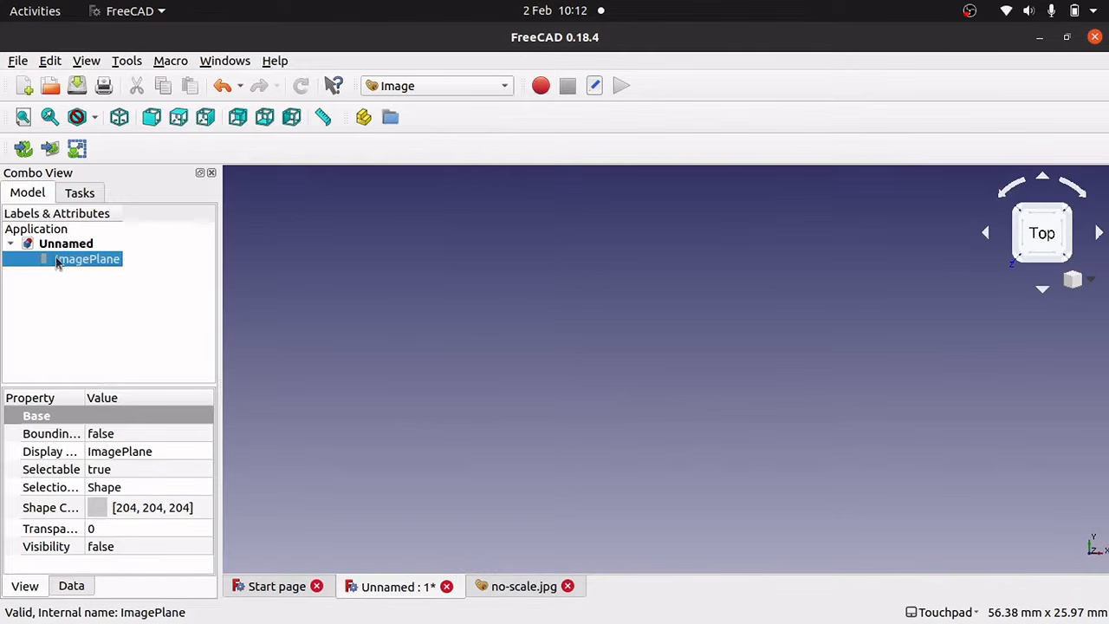
Add with-obj.jpg as a new image plane on the XY plane.
click(49, 149)
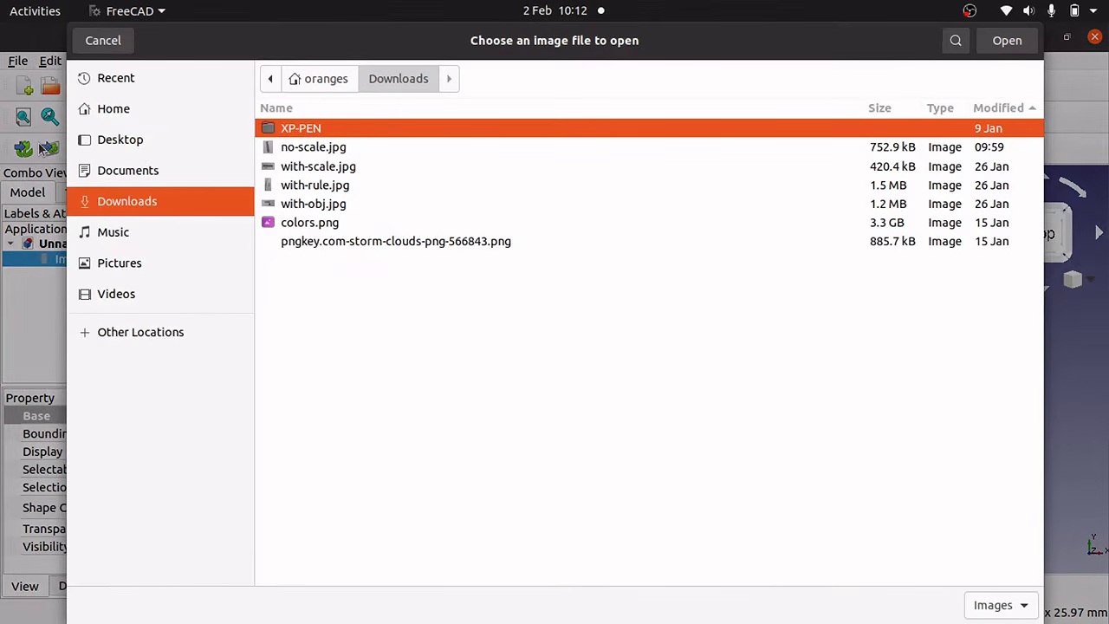
click(327, 204)
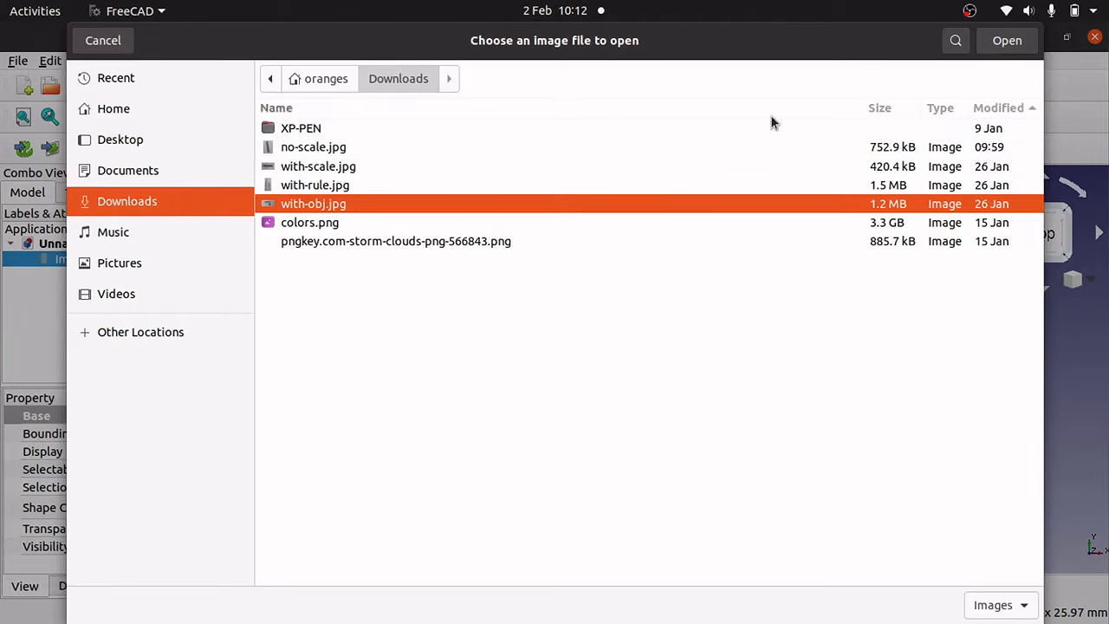
click(1008, 41)
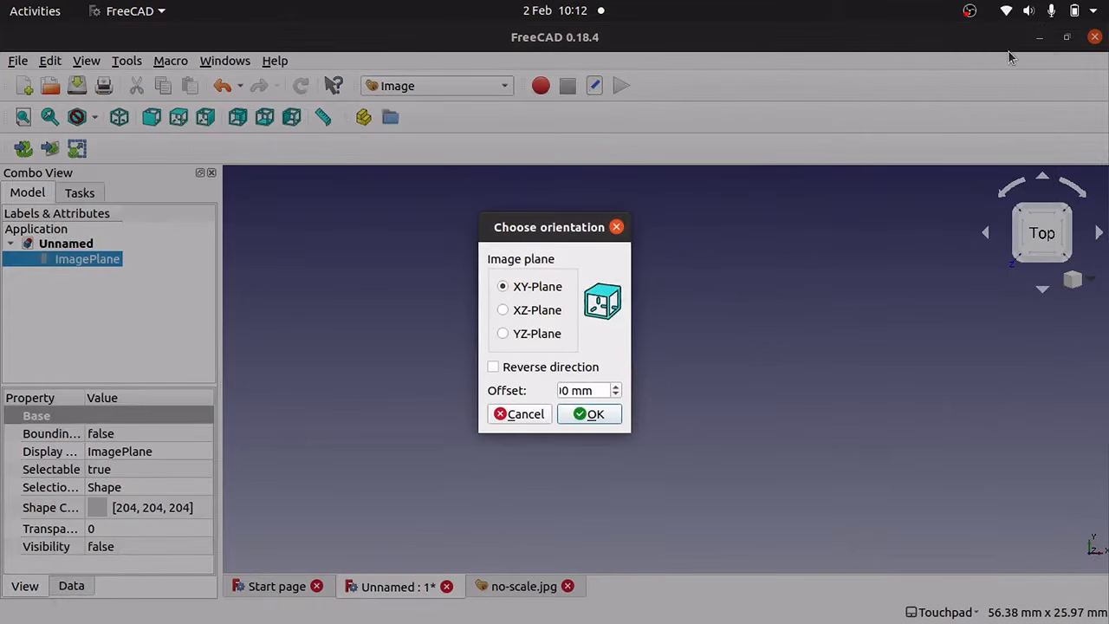
click(590, 414)
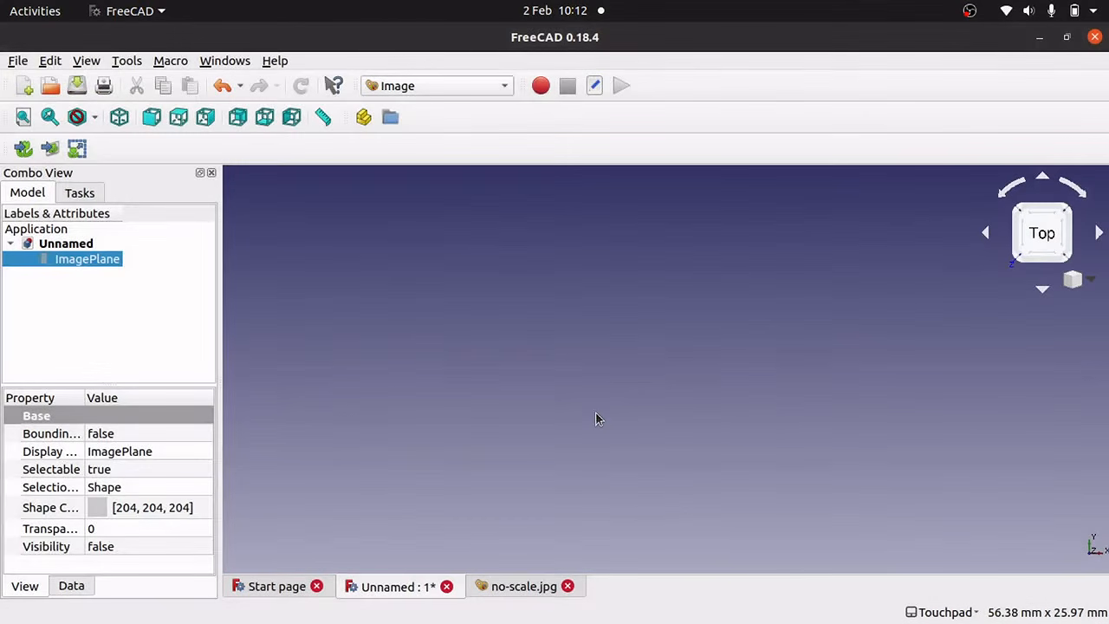
Rename ImagePlane001 to 50pRef.
click(97, 275)
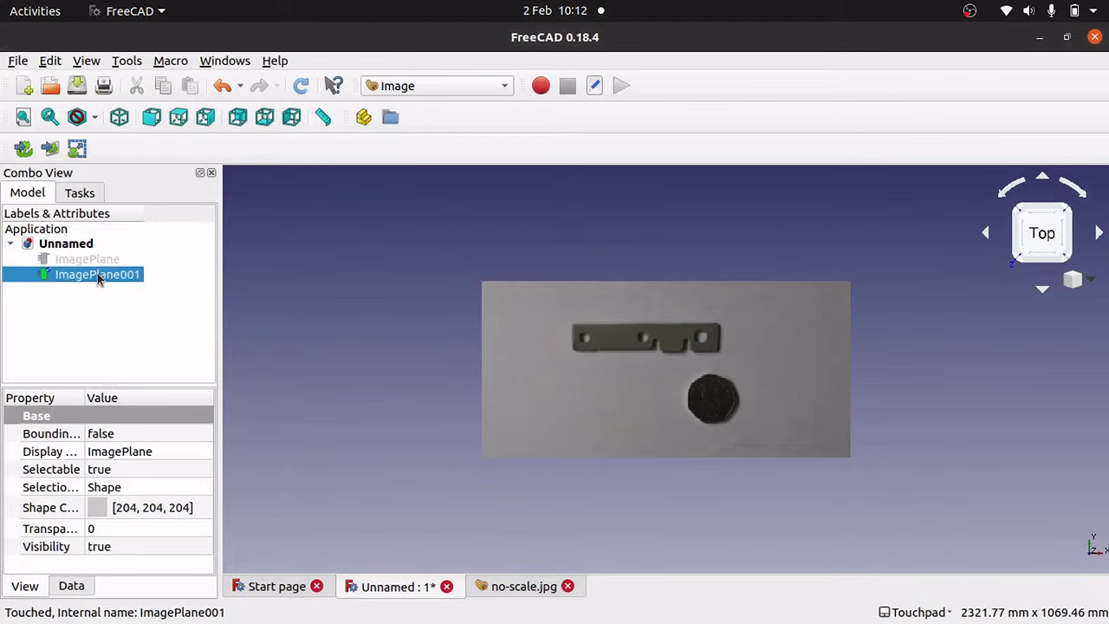
right_click(97, 273)
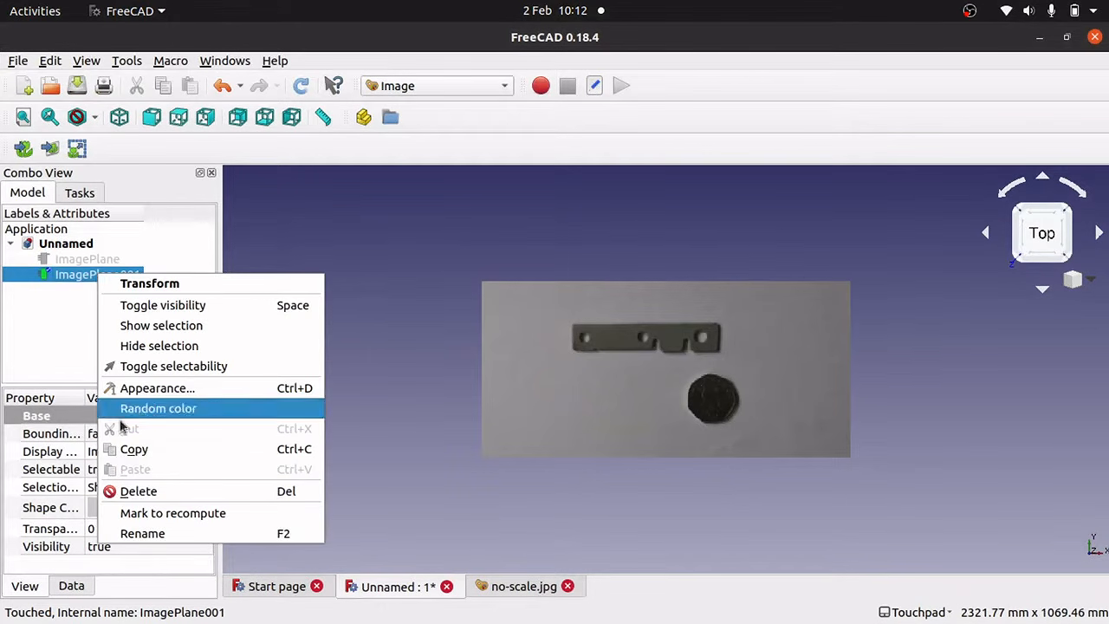
click(167, 532)
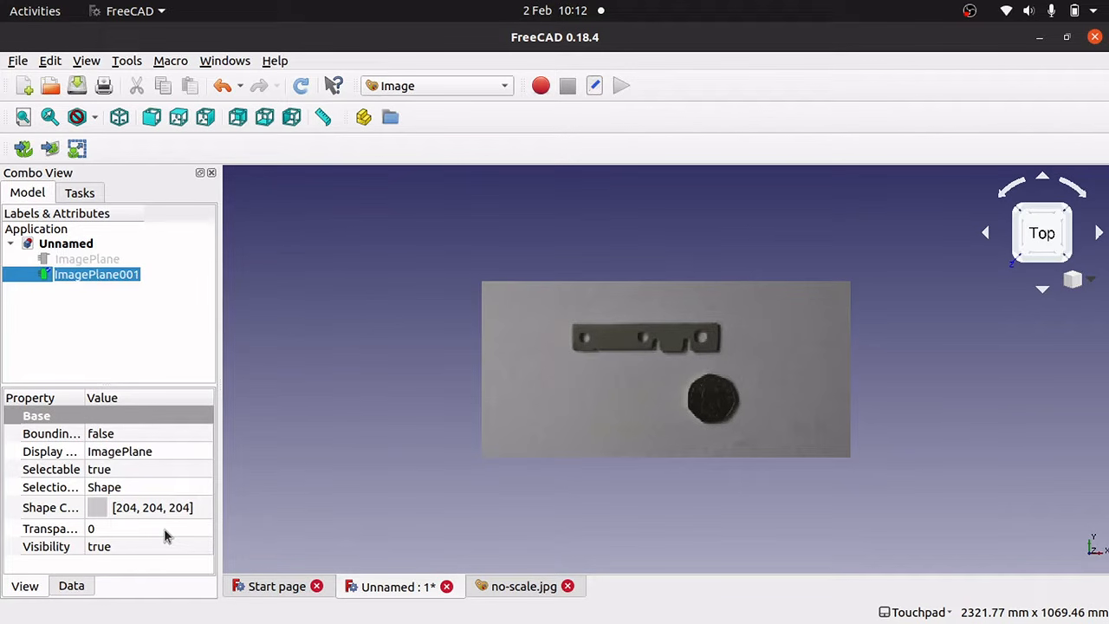
text(50p)
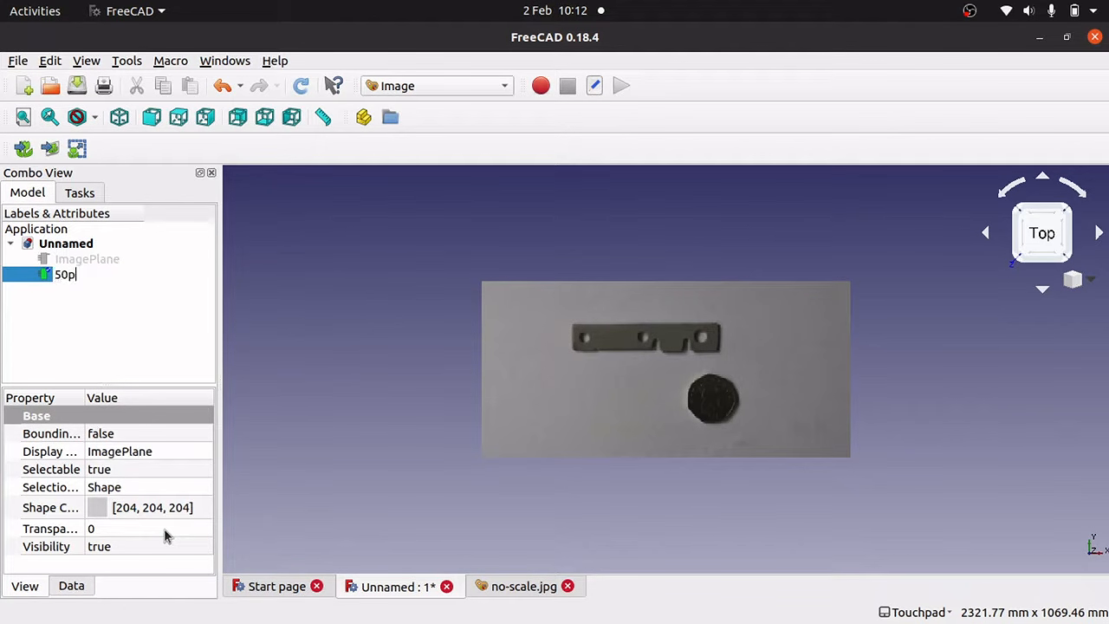
text(Refer)
key(Return)
click(607, 375)
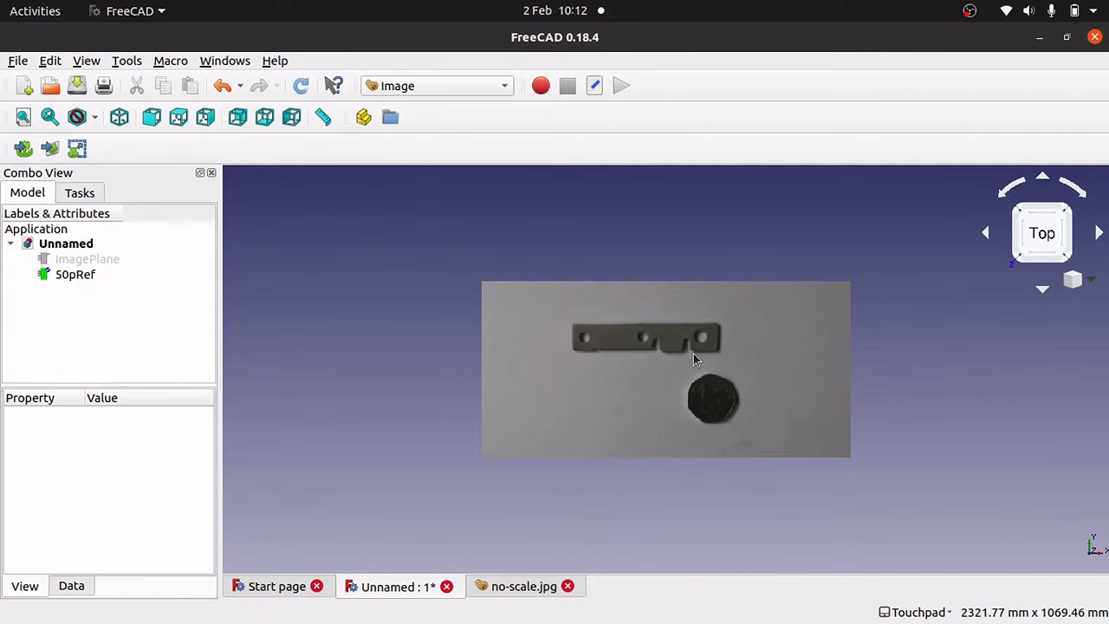
scroll(693, 353, down, 1)
Measure the coin from its top to bottom edge, reading 124.45 mm.
scroll(694, 354, up, 5)
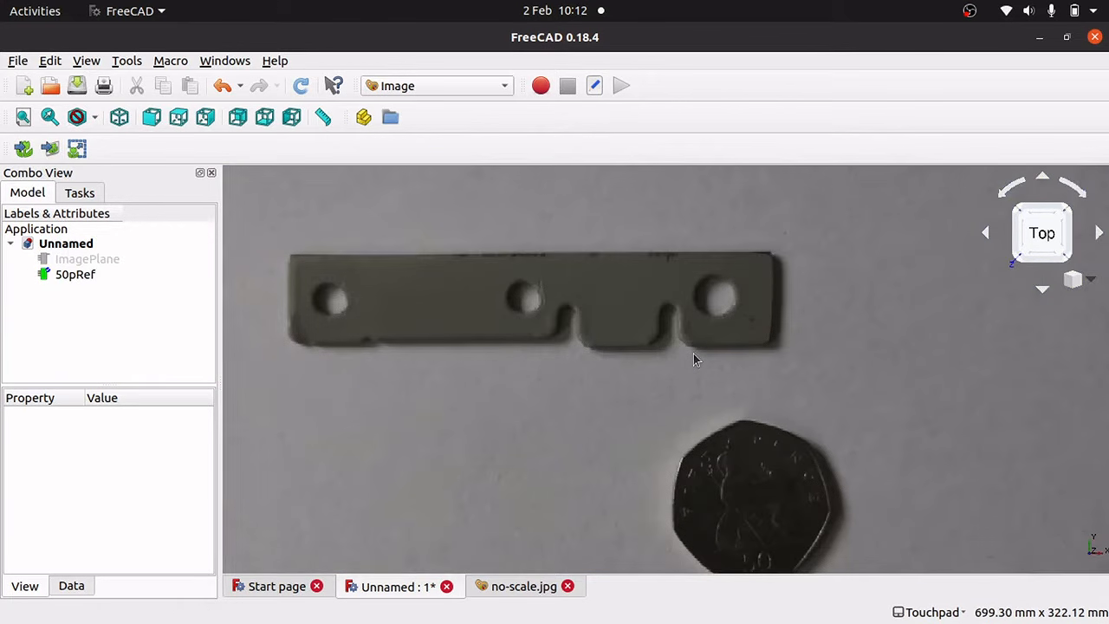
key(Up)
key(Up)
key(Up)
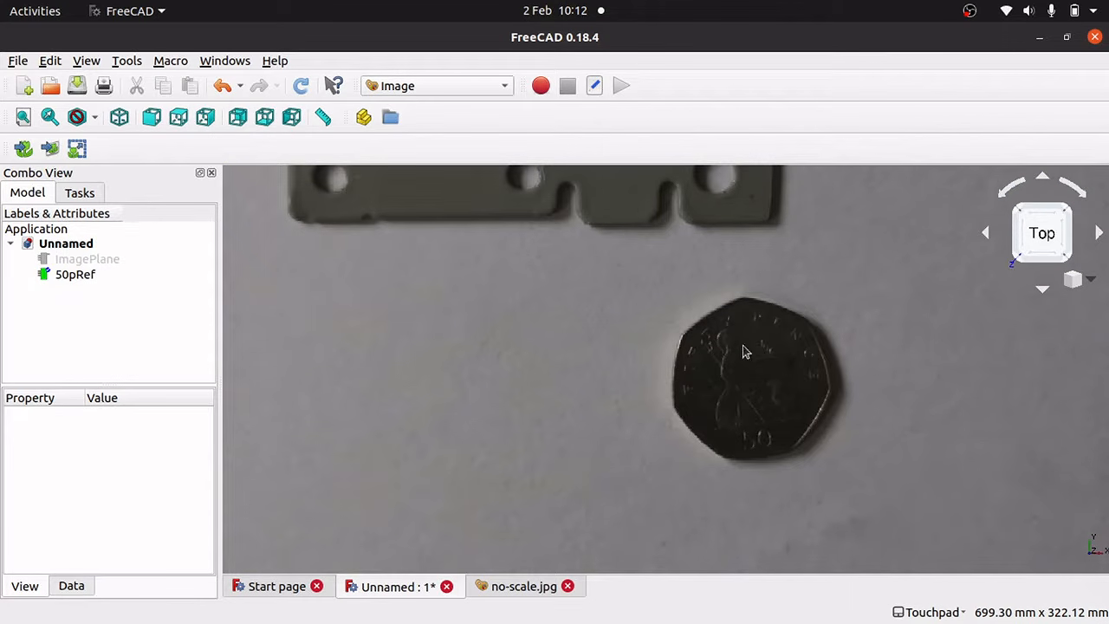
click(322, 117)
click(745, 301)
click(769, 459)
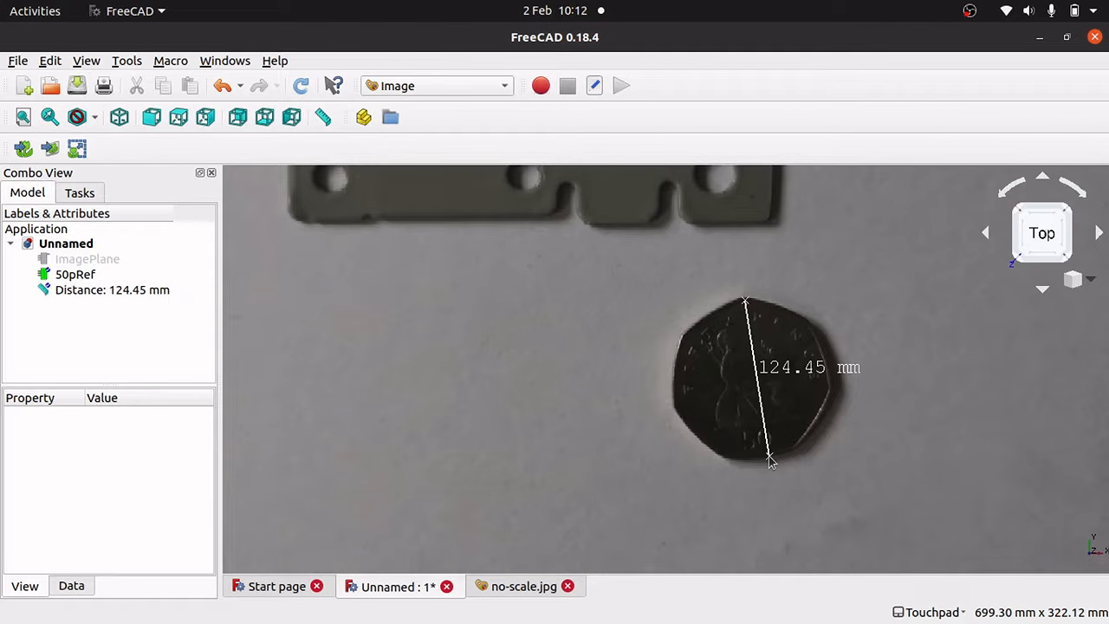
Look up a 50p coin's diameter (27.5 mm) in the web browser.
key(super)
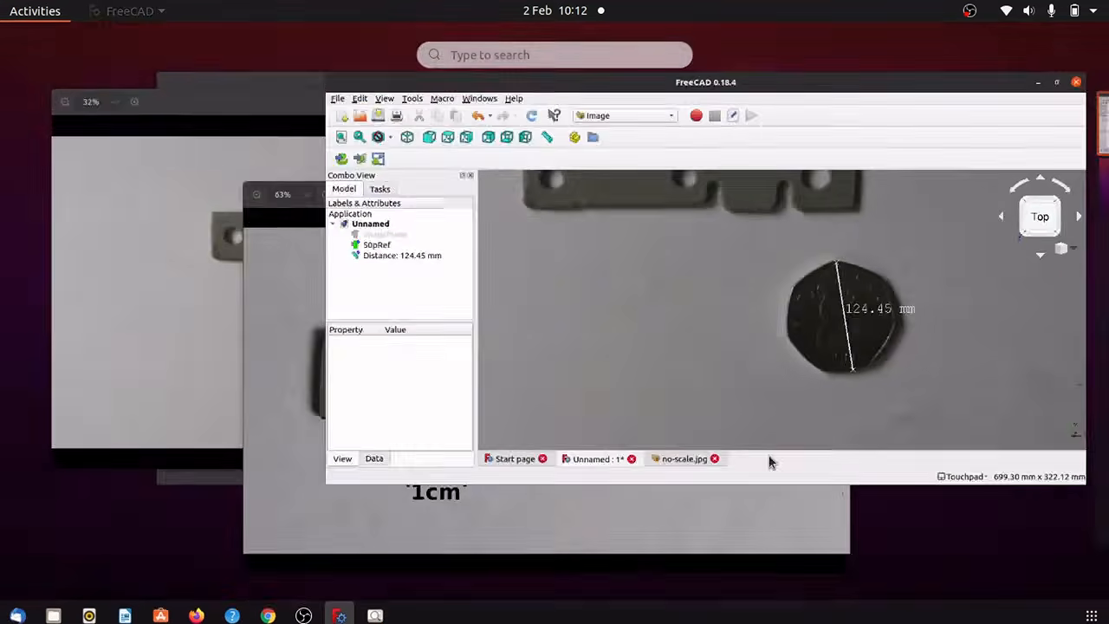
click(269, 615)
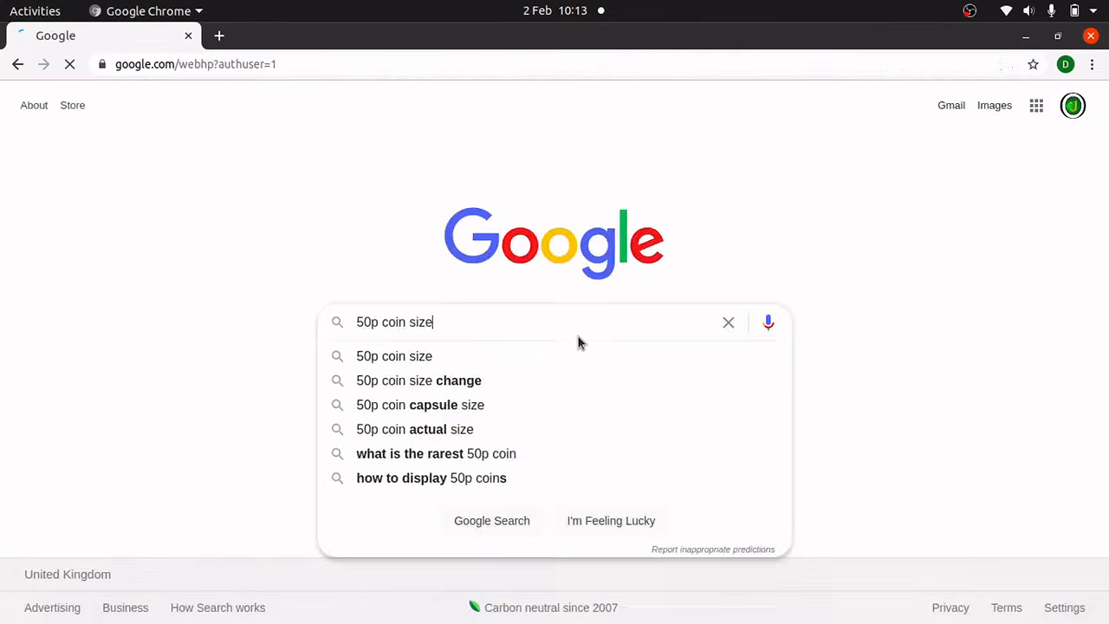
key(Return)
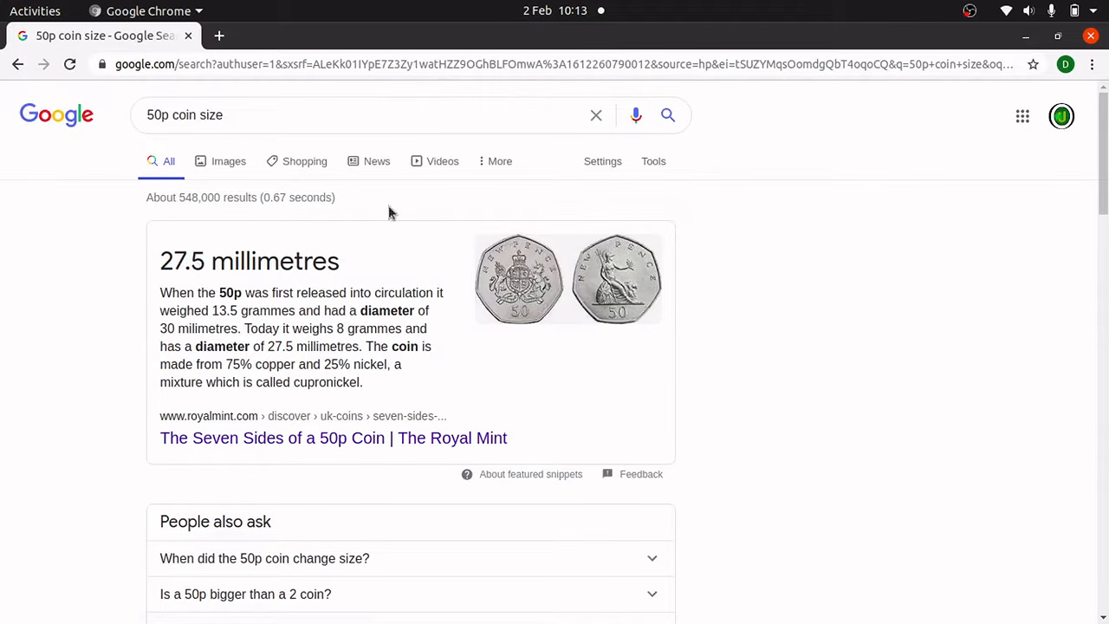
Minimize Chrome after confirming the 50p coin is 27.5 mm across.
click(1026, 43)
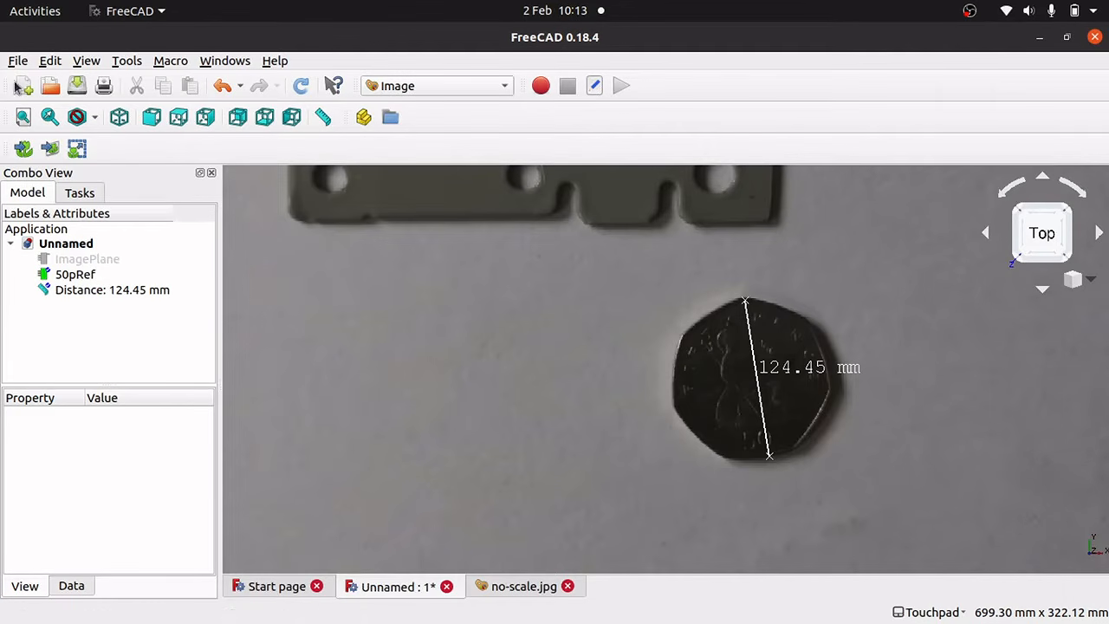
Scale the 50pRef photo so the coin's bottom-to-top span equals 27.5 mm.
click(78, 148)
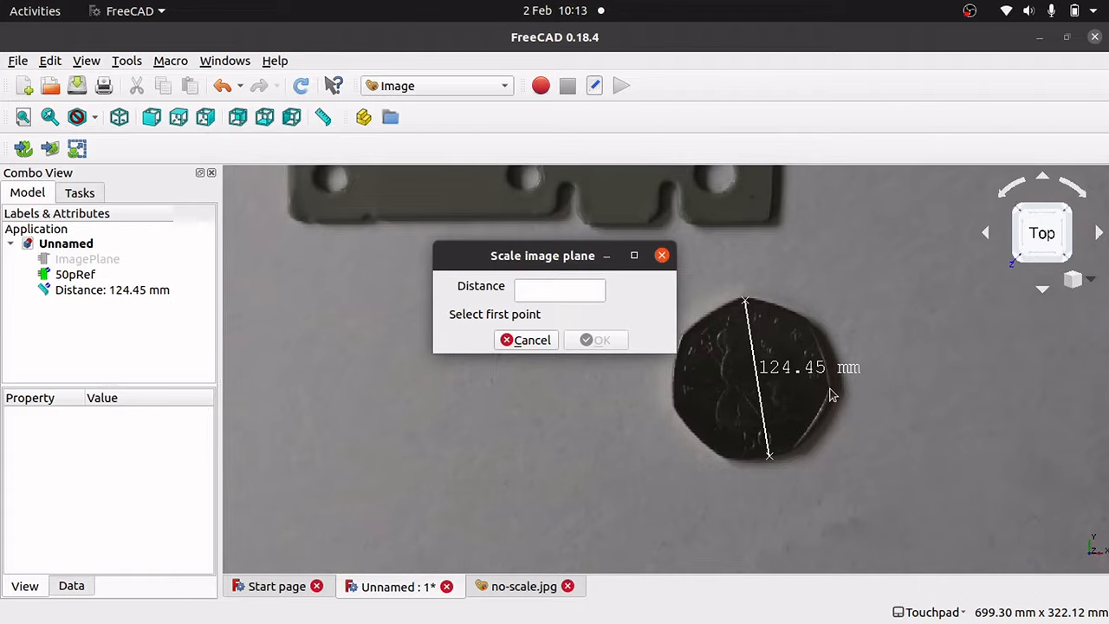
click(759, 461)
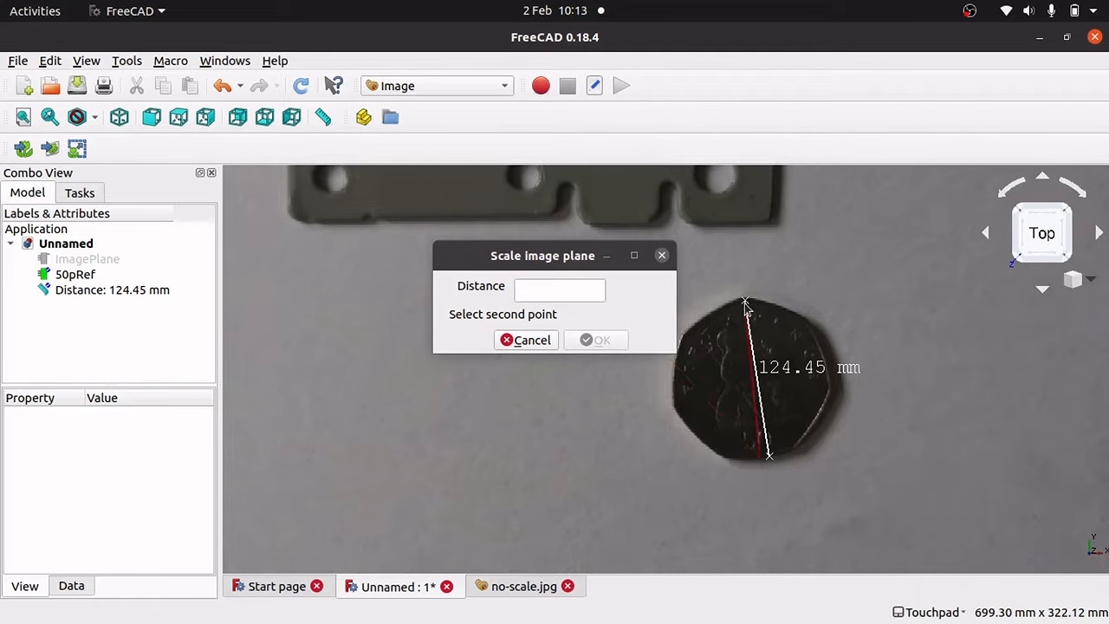
click(746, 305)
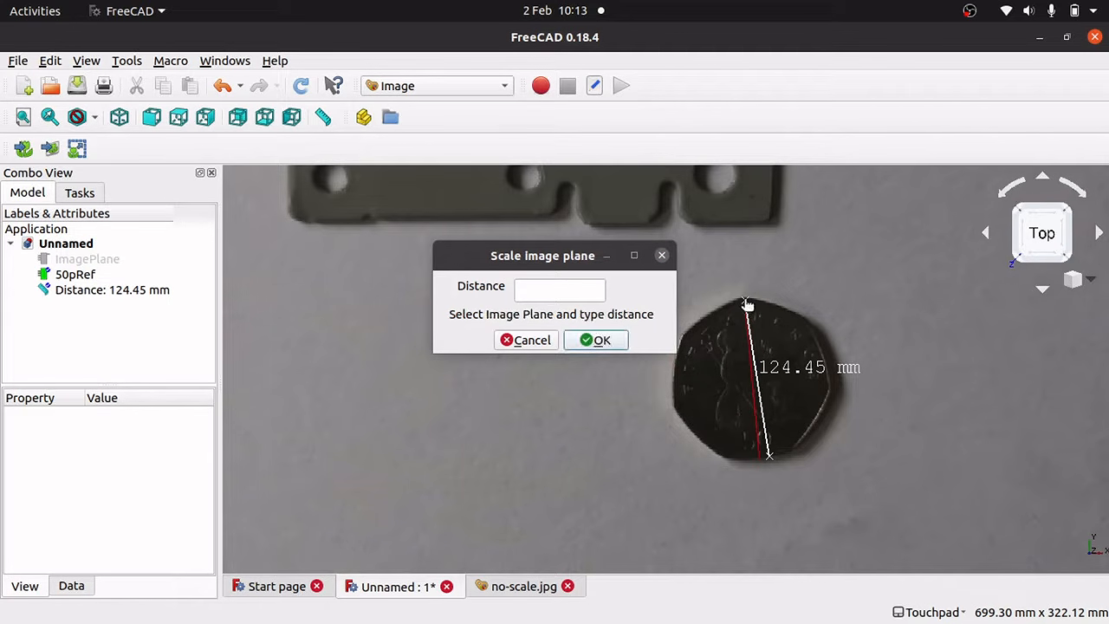
click(546, 285)
click(549, 292)
text(27.5)
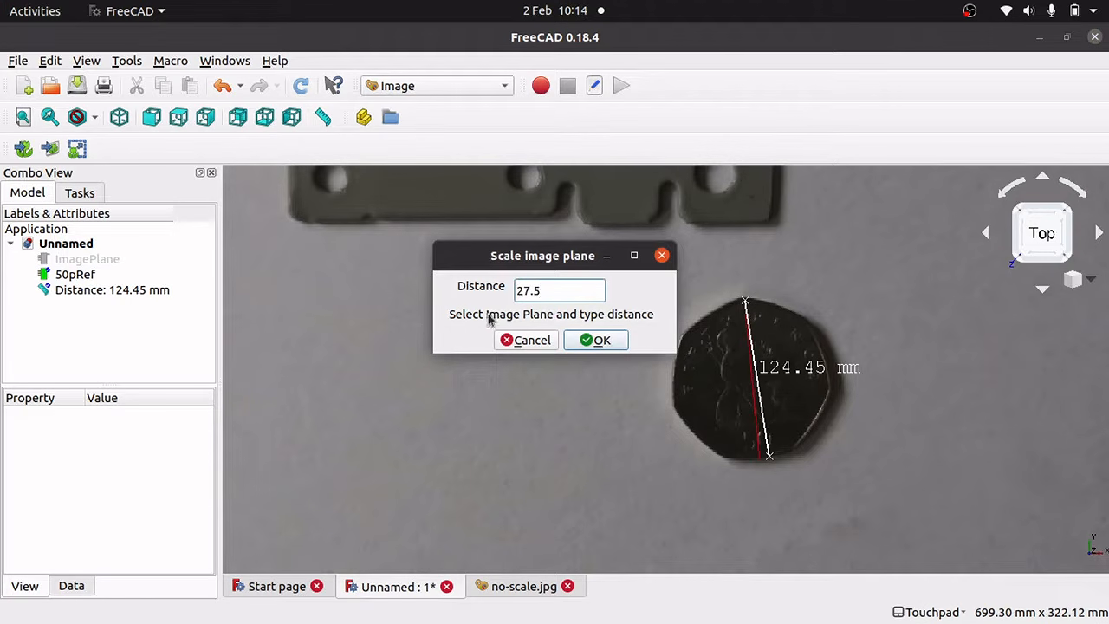
click(62, 274)
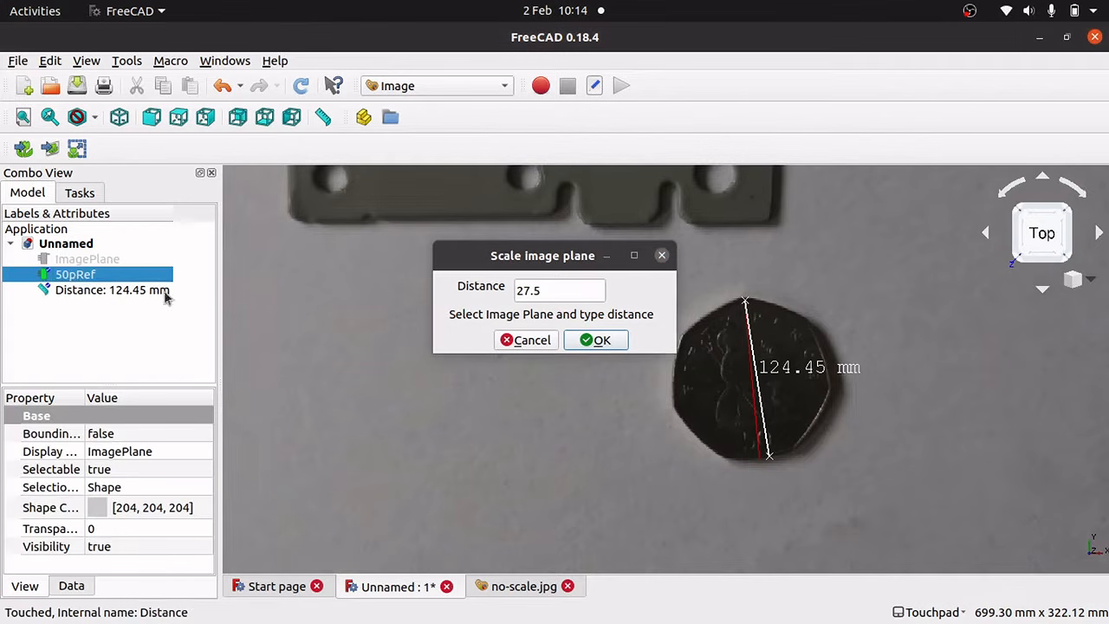
click(595, 339)
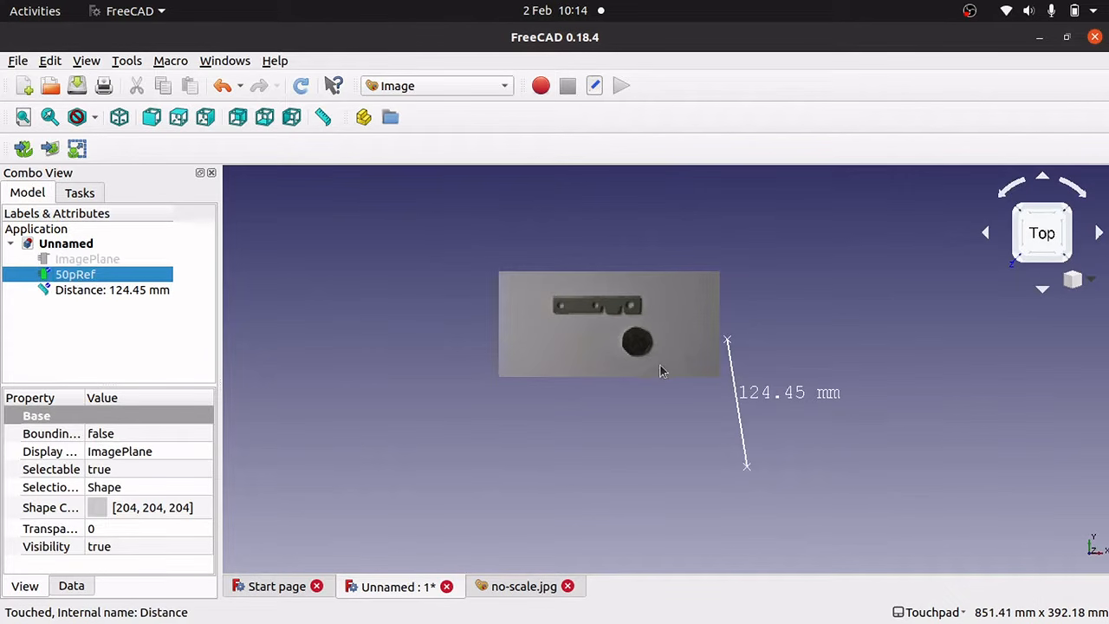
Delete the old 124.45 mm coin measurement.
click(137, 295)
key(Delete)
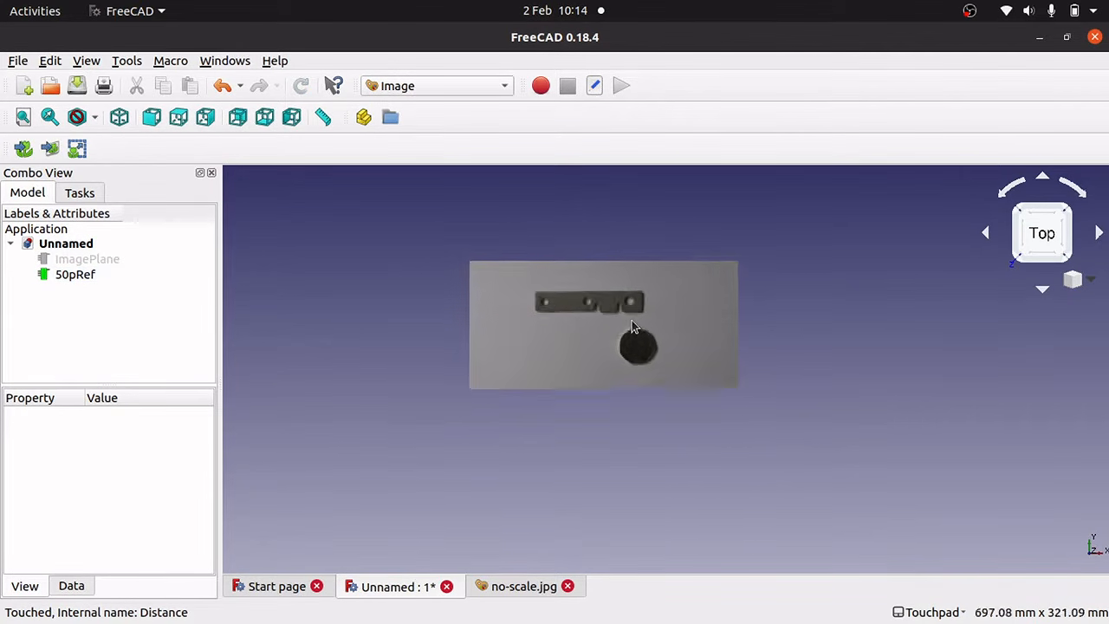
scroll(632, 325, up, 8)
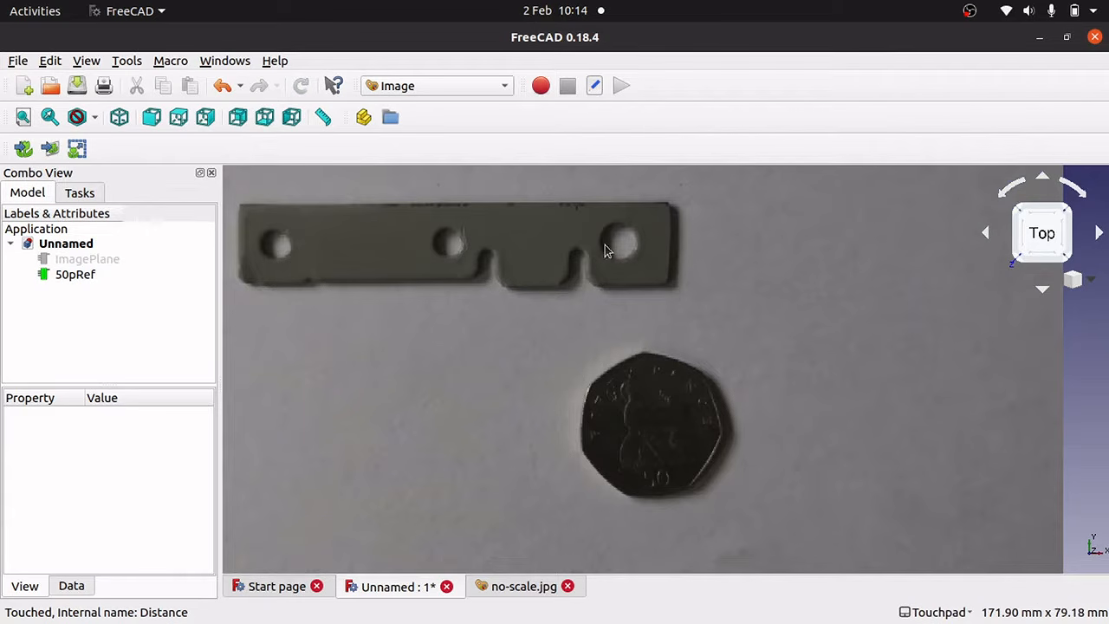
click(324, 116)
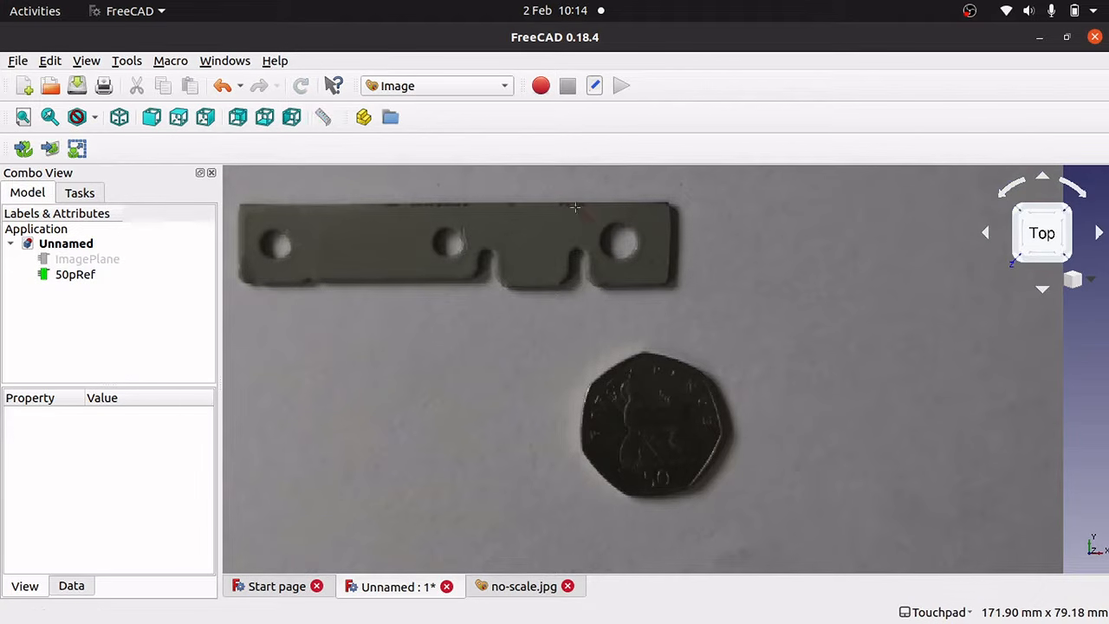
Measure the right hole at about 7.01 mm, delete that check, and hide 50pRef.
click(635, 230)
click(609, 257)
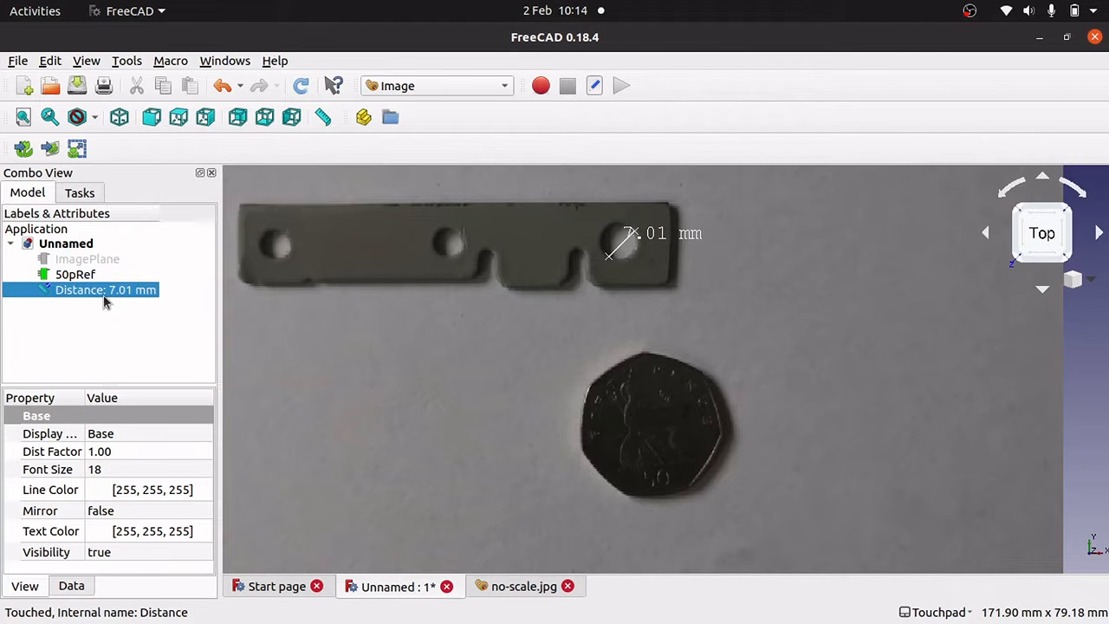
key(Delete)
click(76, 275)
key(space)
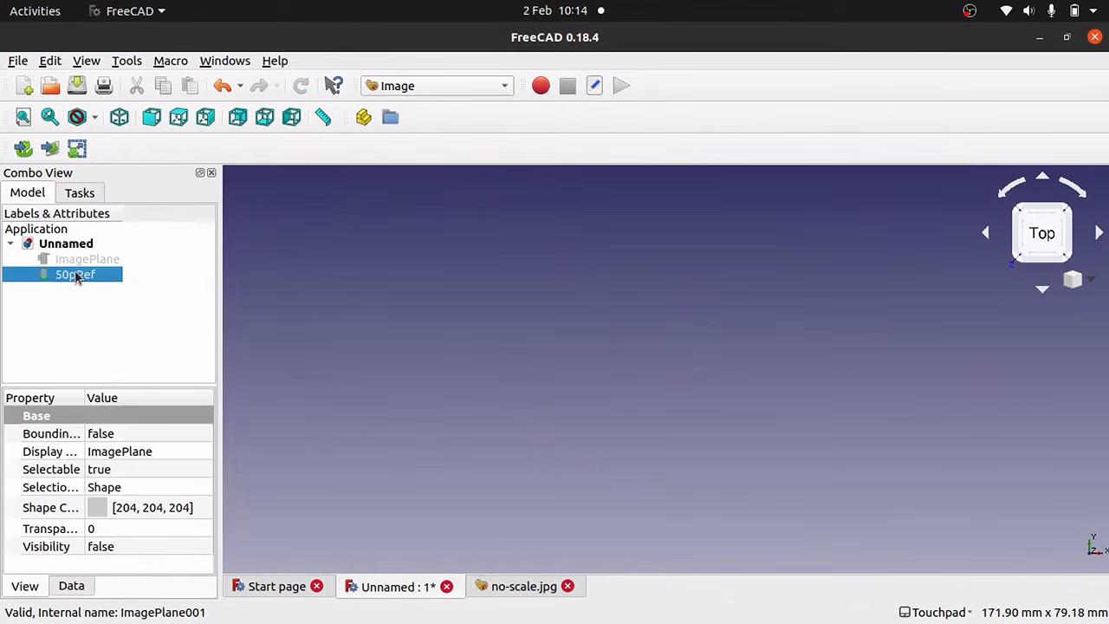
Import with-rule.jpg as an image plane on the XY plane and zoom in on the ruler.
click(50, 150)
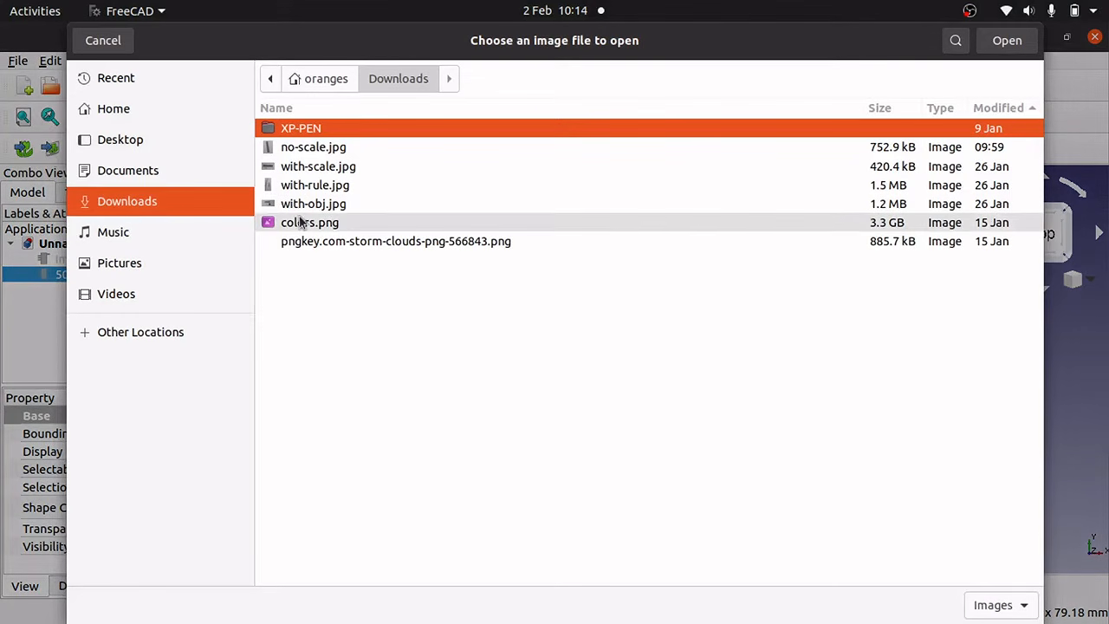
click(341, 185)
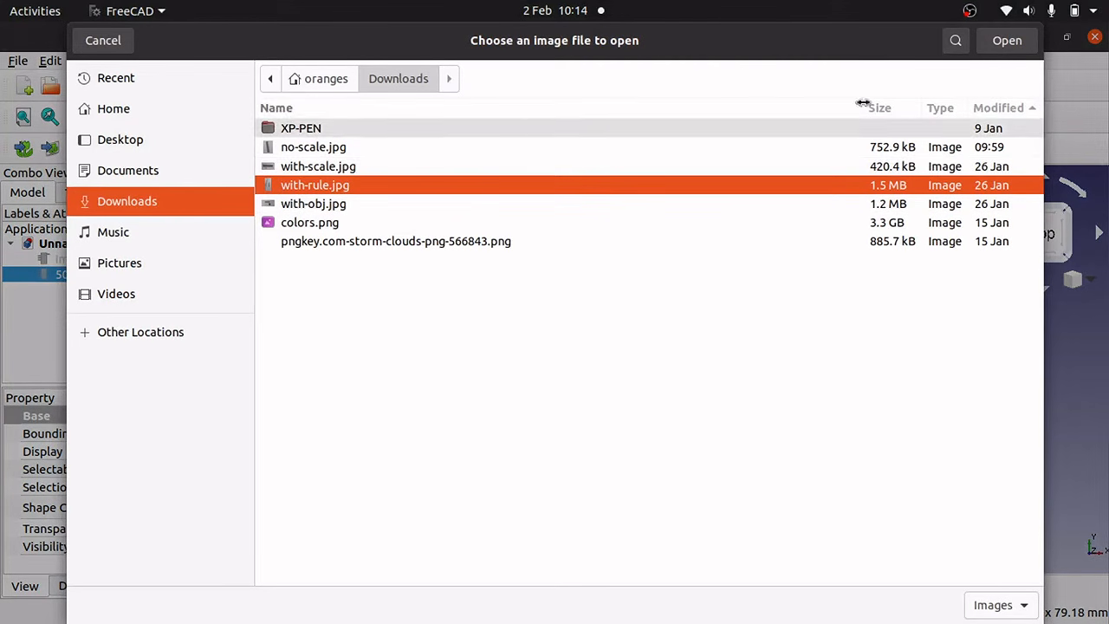
click(1010, 45)
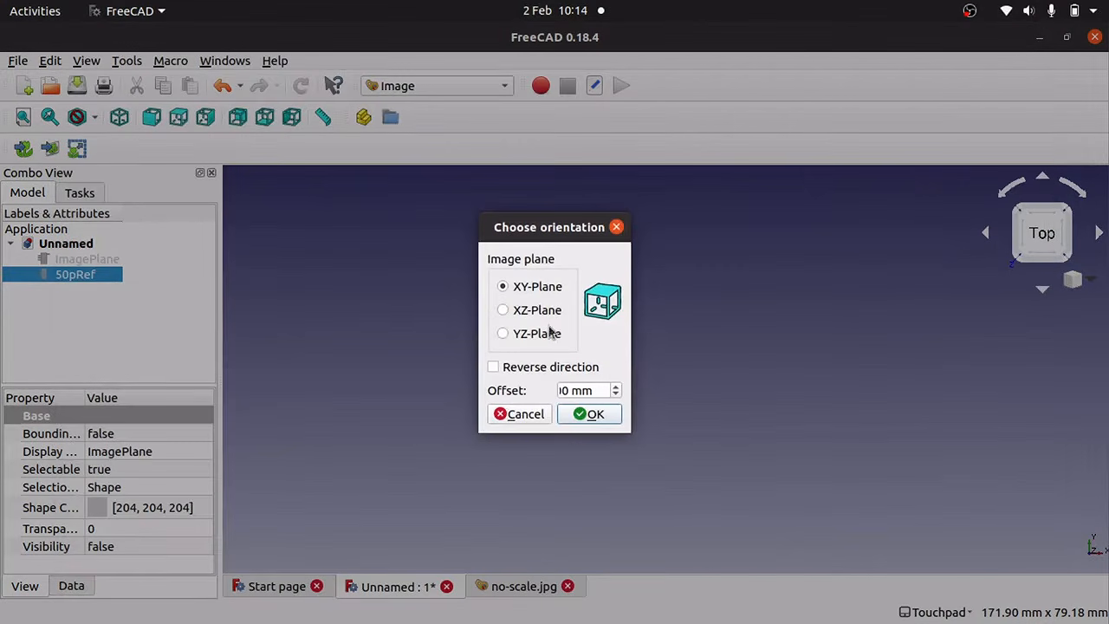
click(604, 410)
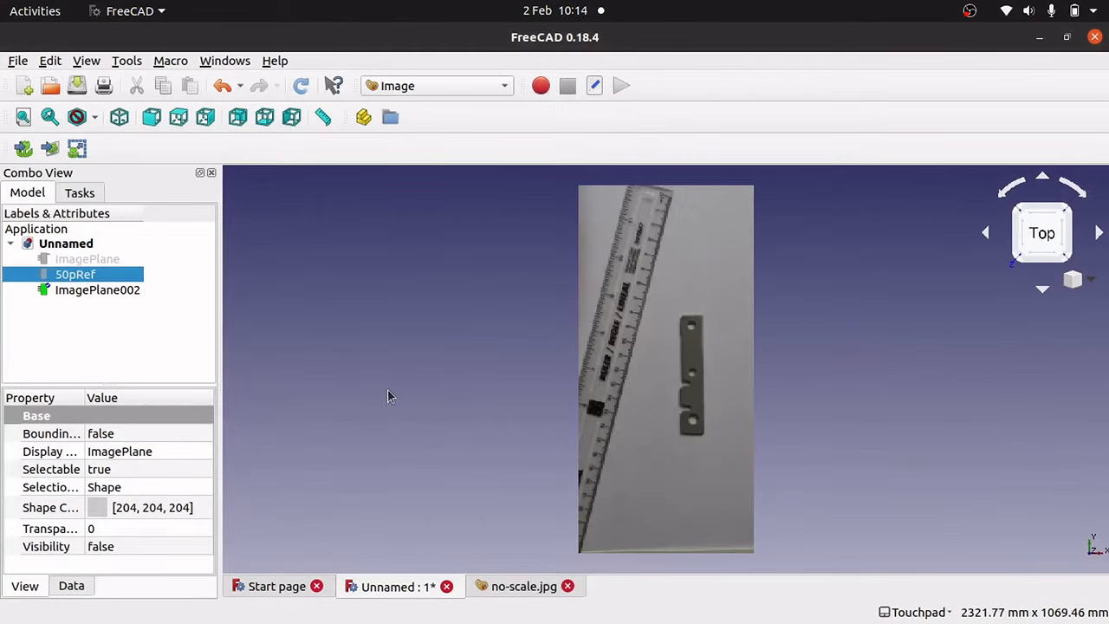
click(644, 287)
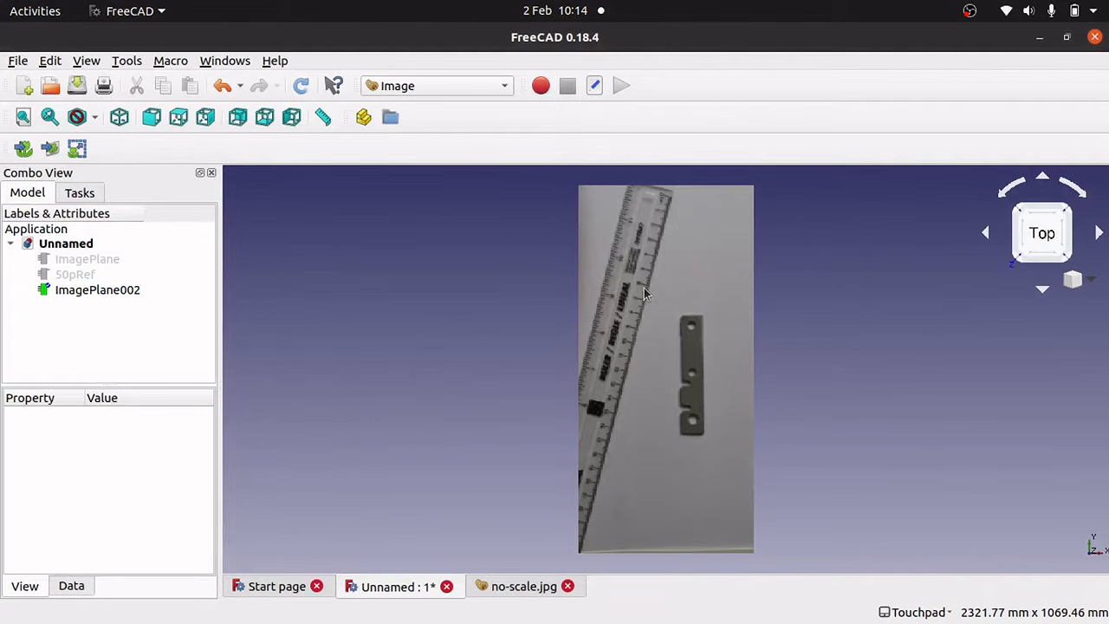
scroll(644, 287, up, 10)
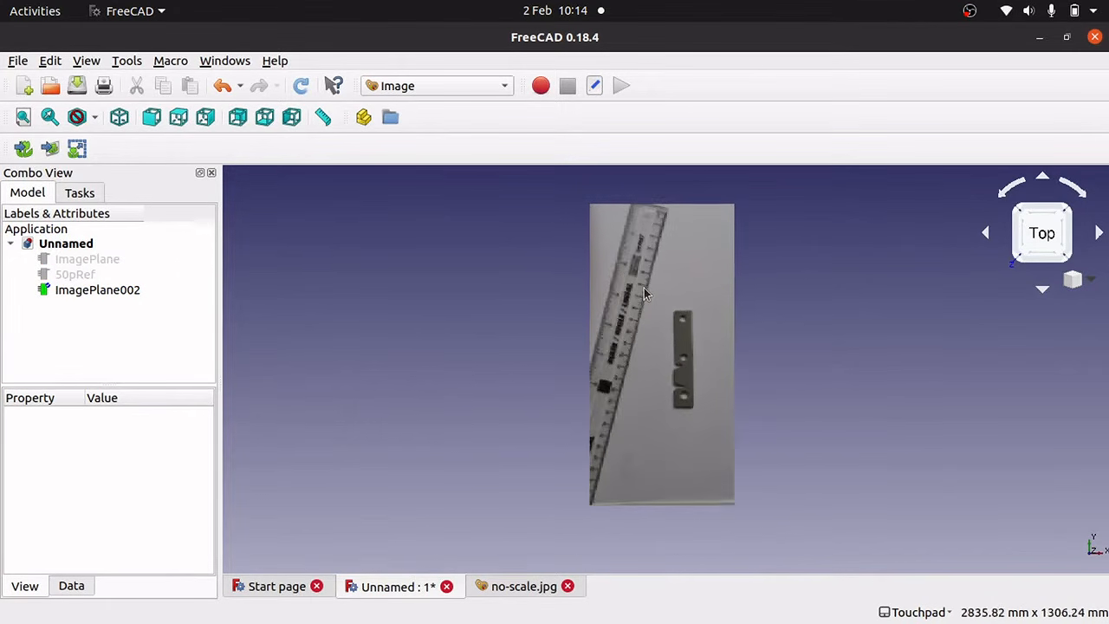
scroll(643, 288, down, 4)
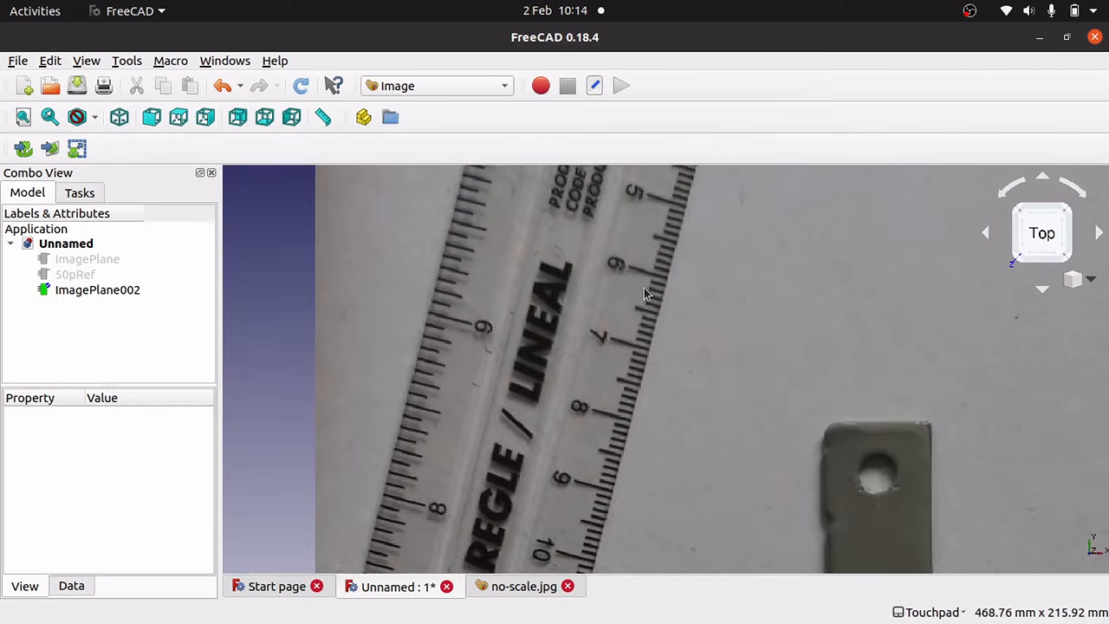
scroll(643, 287, up, 2)
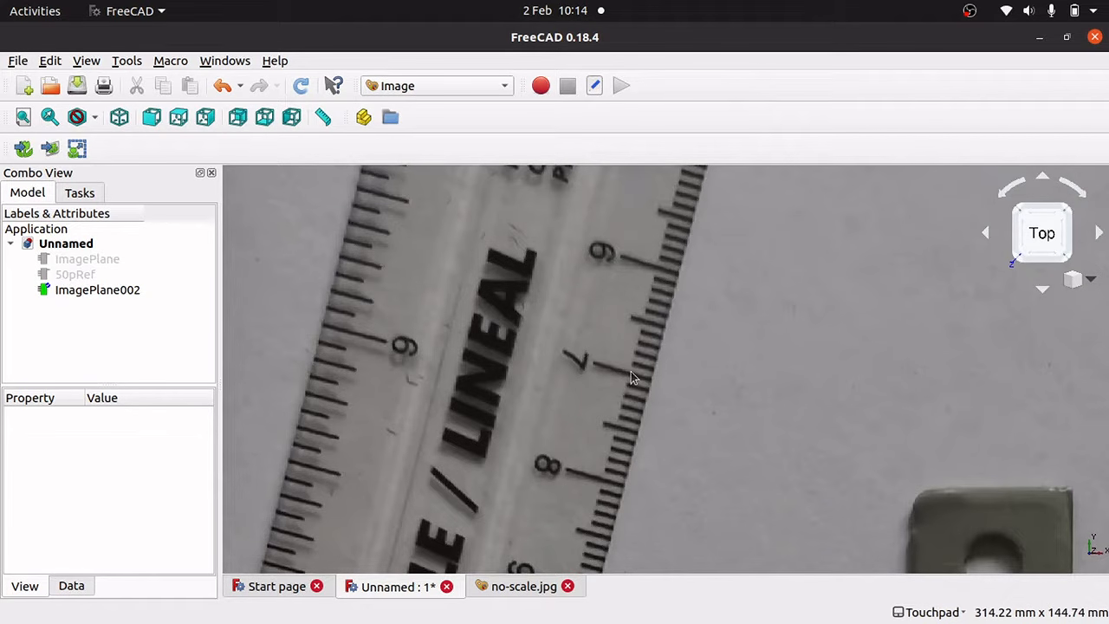
key(Up)
key(Up)
key(Up)
key(Down)
key(Down)
key(Down)
key(Down)
key(Down)
key(Down)
key(Down)
key(Down)
key(Down)
key(Down)
key(Down)
key(Down)
key(Down)
key(Down)
key(Down)
key(Down)
key(Down)
key(Right)
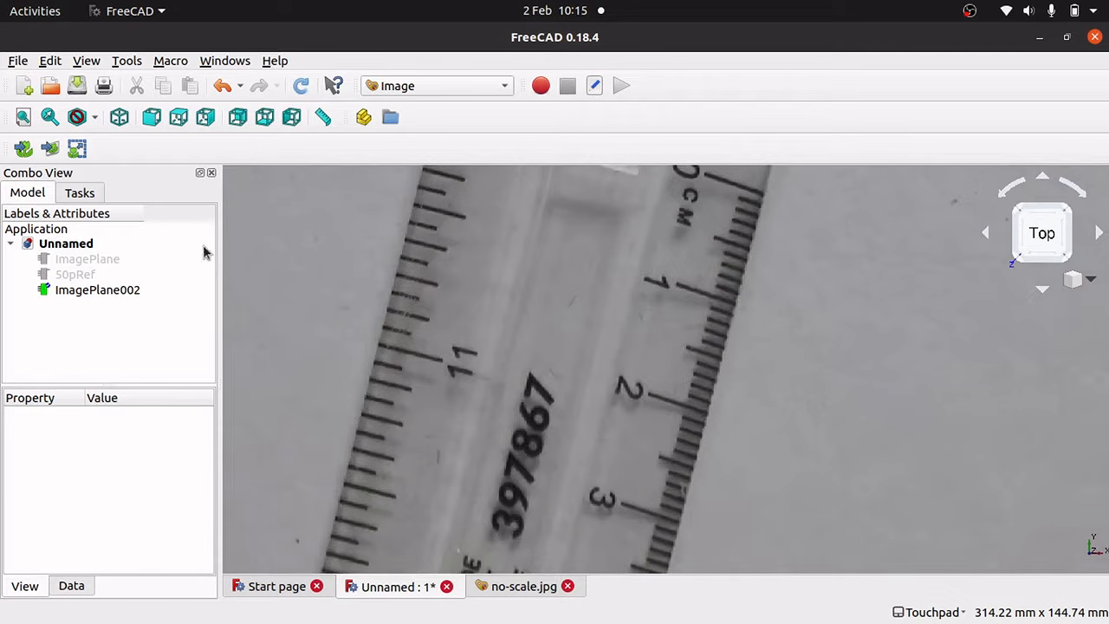
Scale ImagePlane002 so two ruler marks 10 mm apart measure 10mm.
click(77, 149)
click(577, 285)
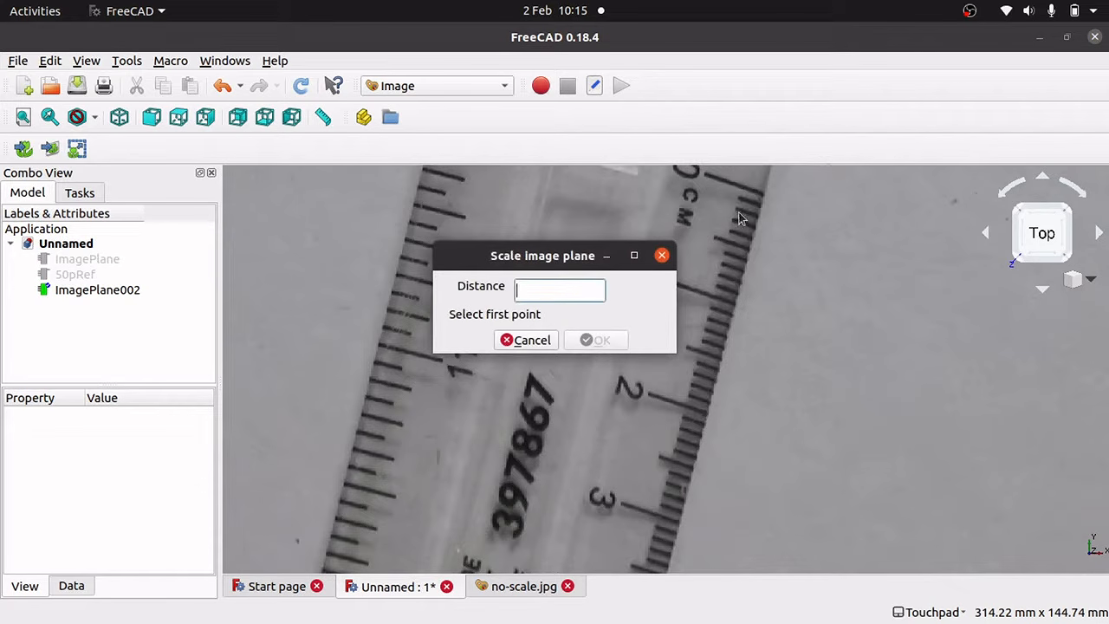
click(764, 197)
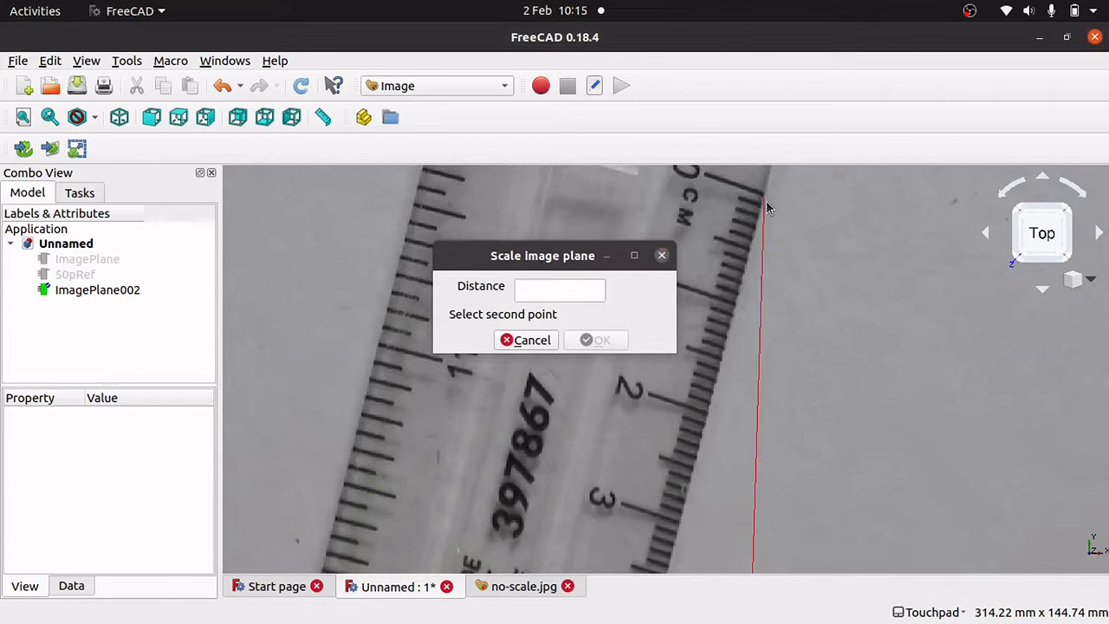
click(735, 305)
click(584, 292)
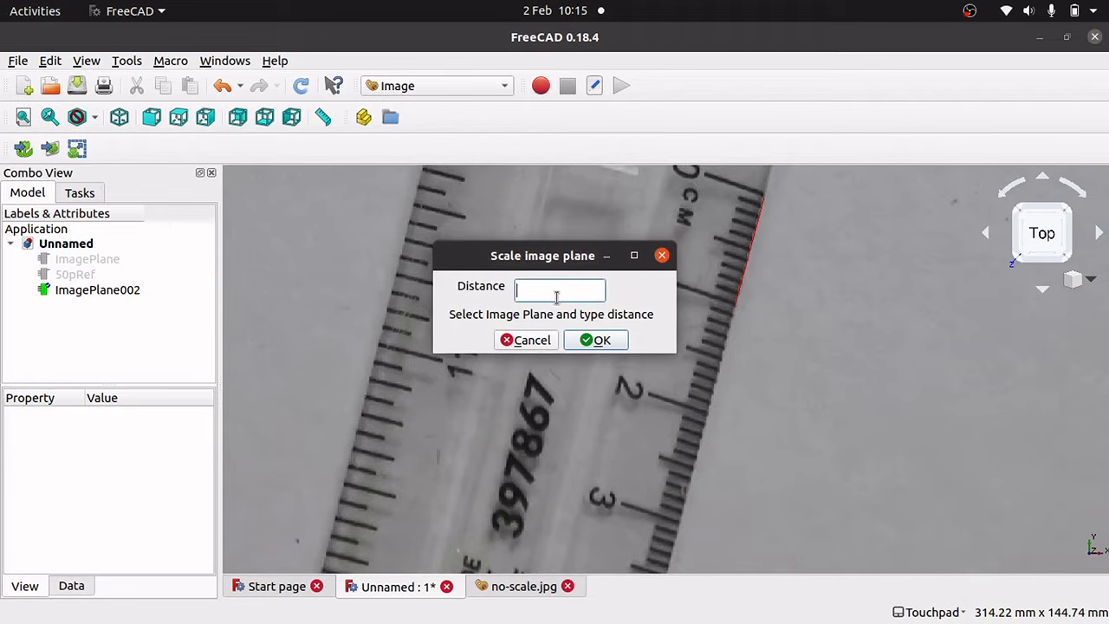
text(10mm)
click(104, 297)
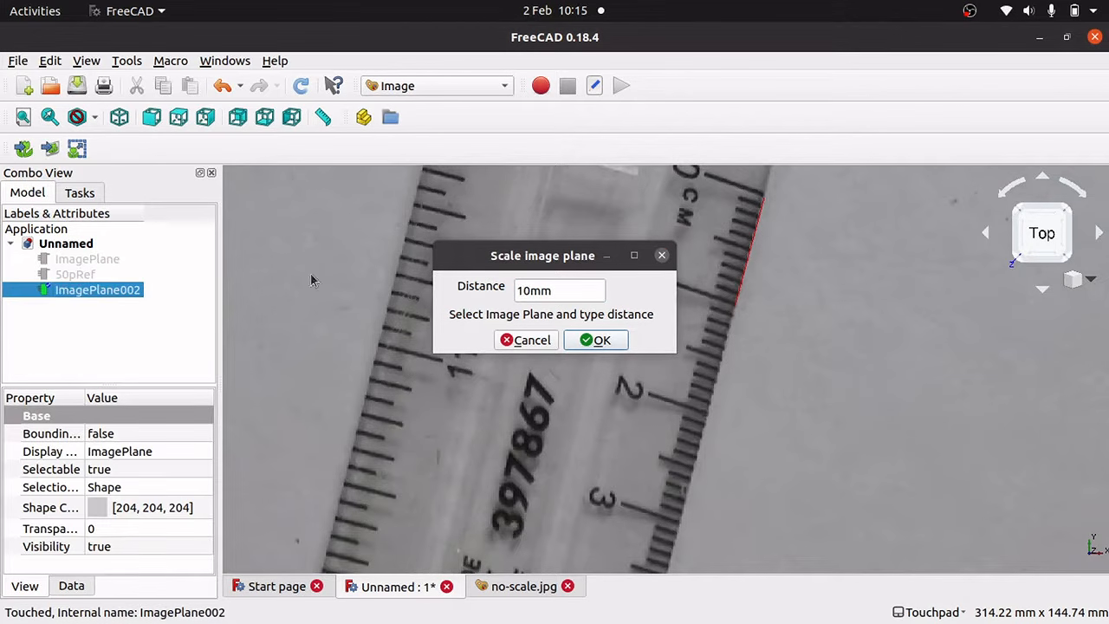
click(608, 340)
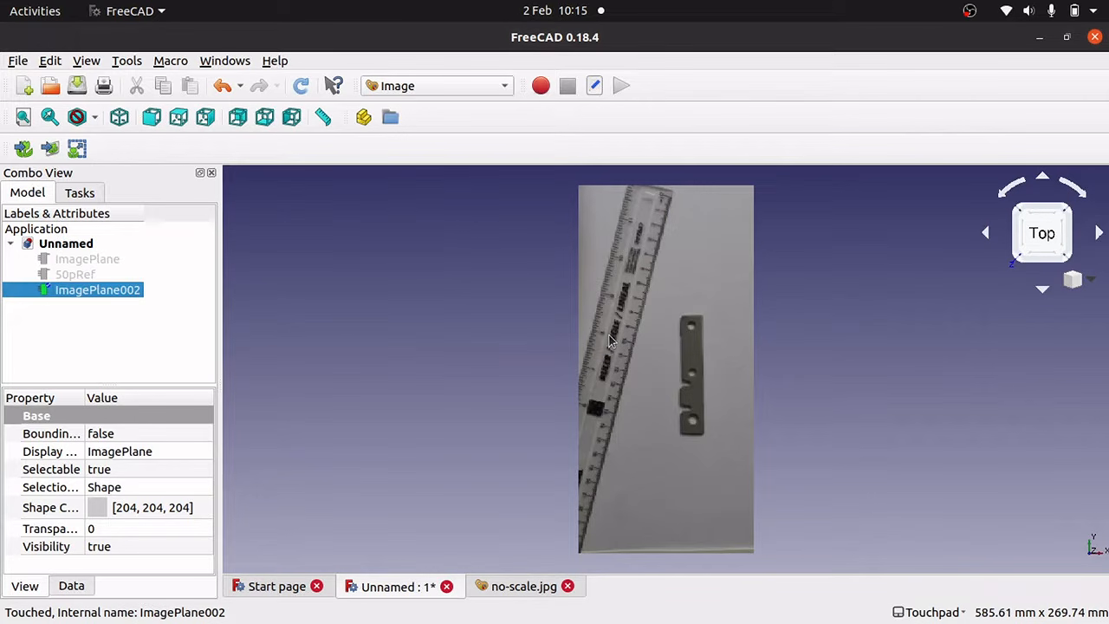
click(706, 442)
scroll(706, 442, down, 1)
scroll(706, 441, up, 4)
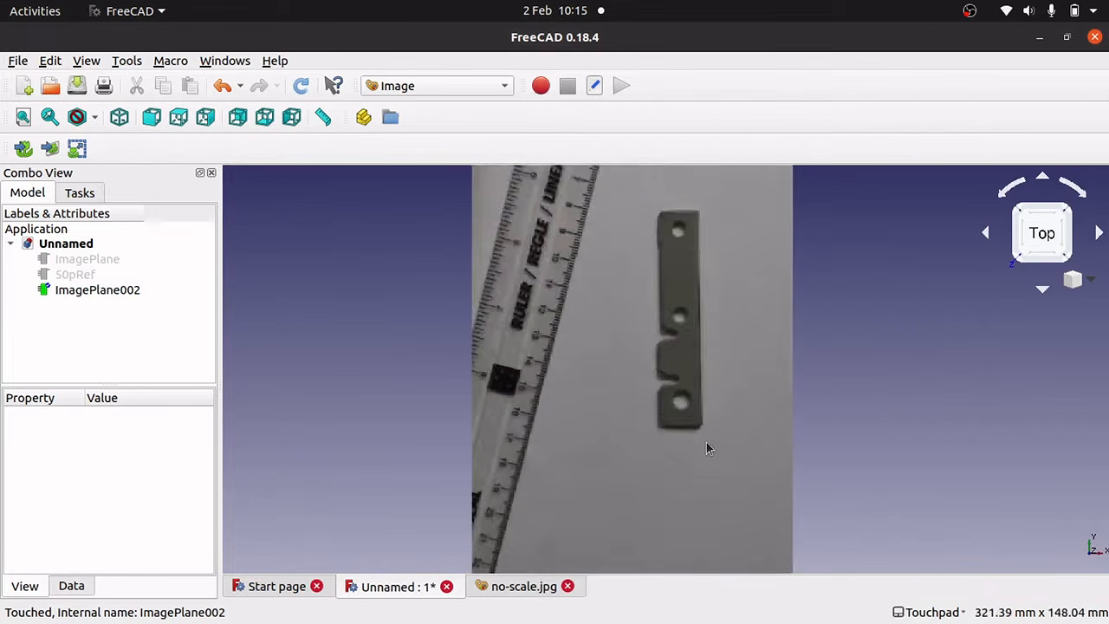
scroll(706, 448, up, 2)
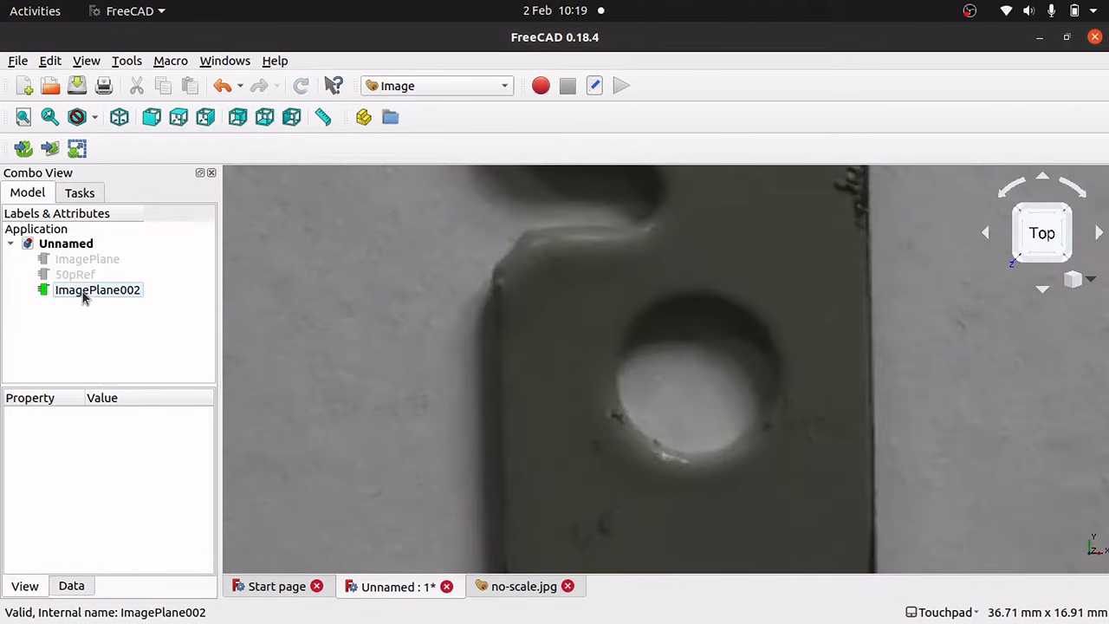
click(322, 116)
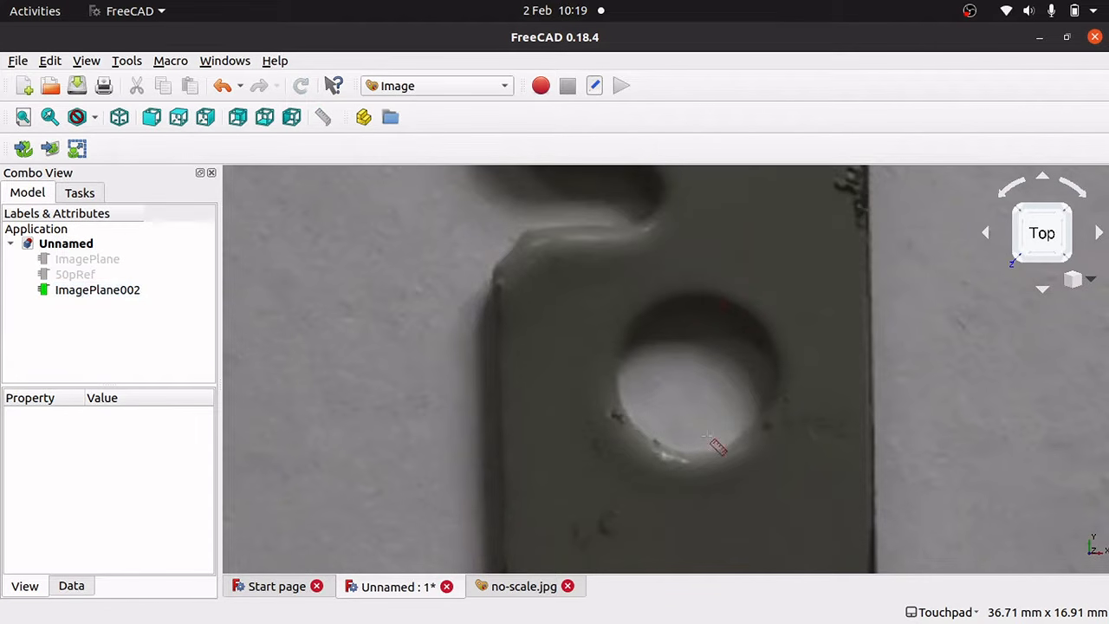
Measure across a hole on the ruler photo (about 6.94 mm), then delete the measurement.
click(694, 459)
click(706, 294)
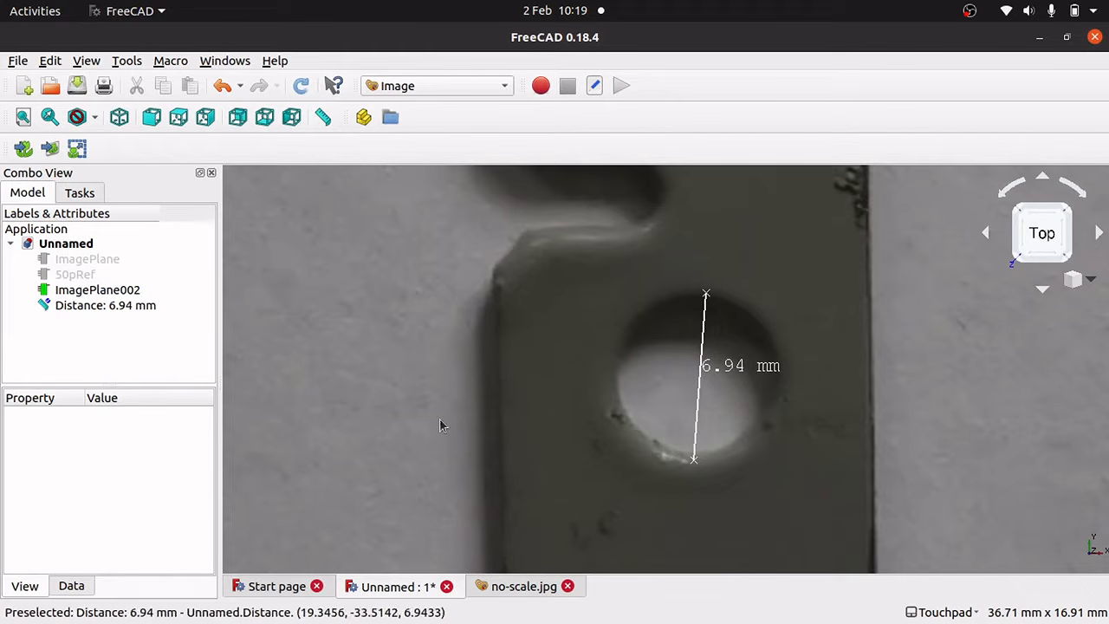
click(136, 311)
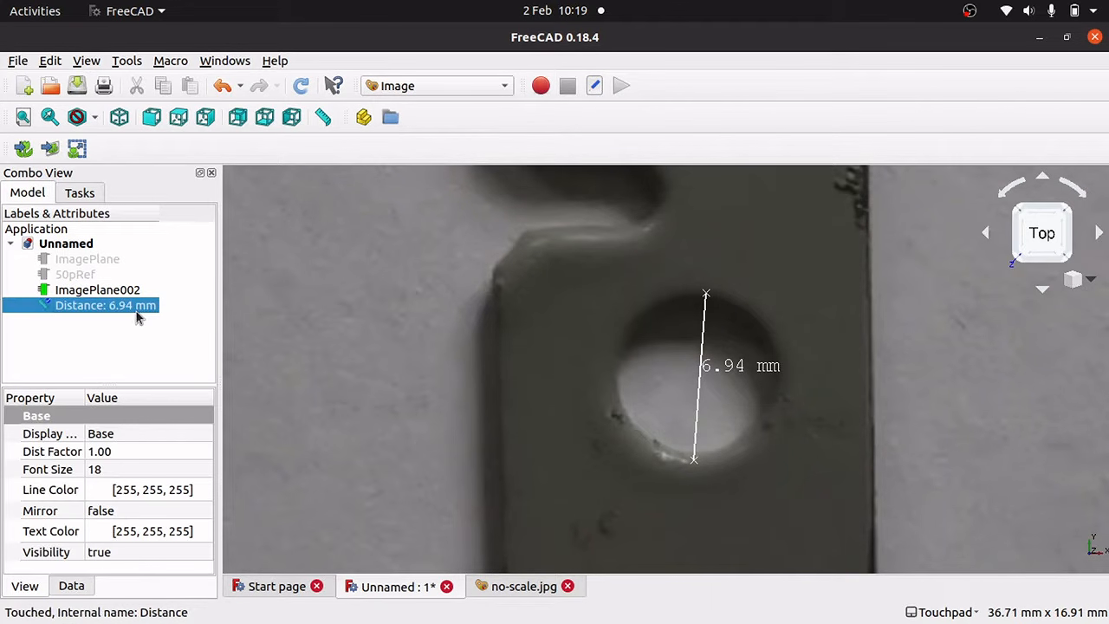
key(Delete)
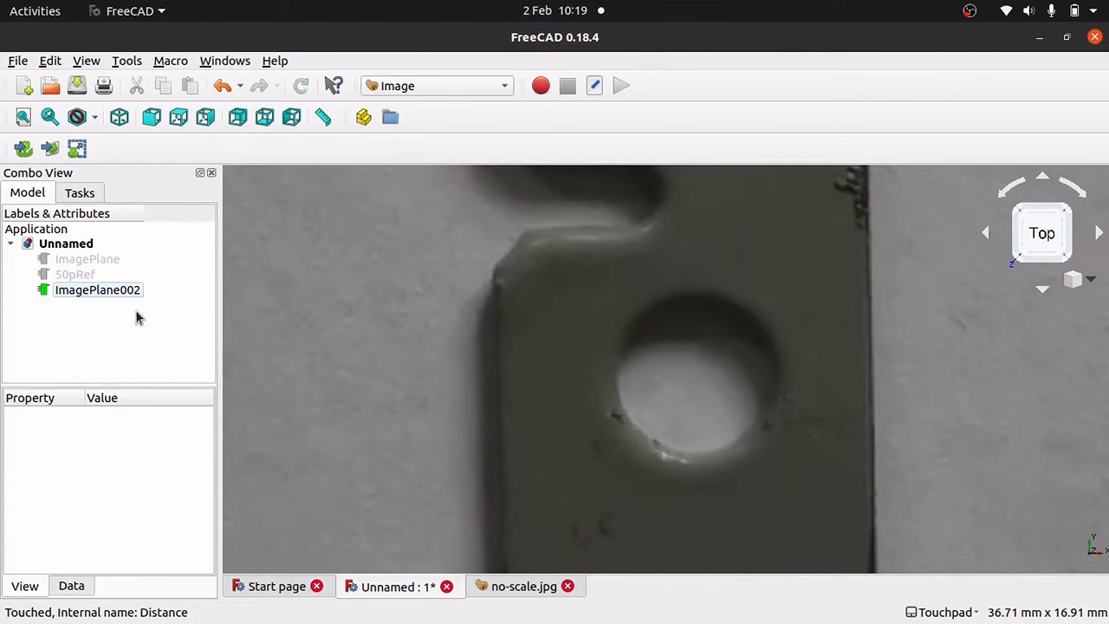
Rename ImagePlane002 to RuleRef.
scroll(444, 358, down, 5)
click(77, 291)
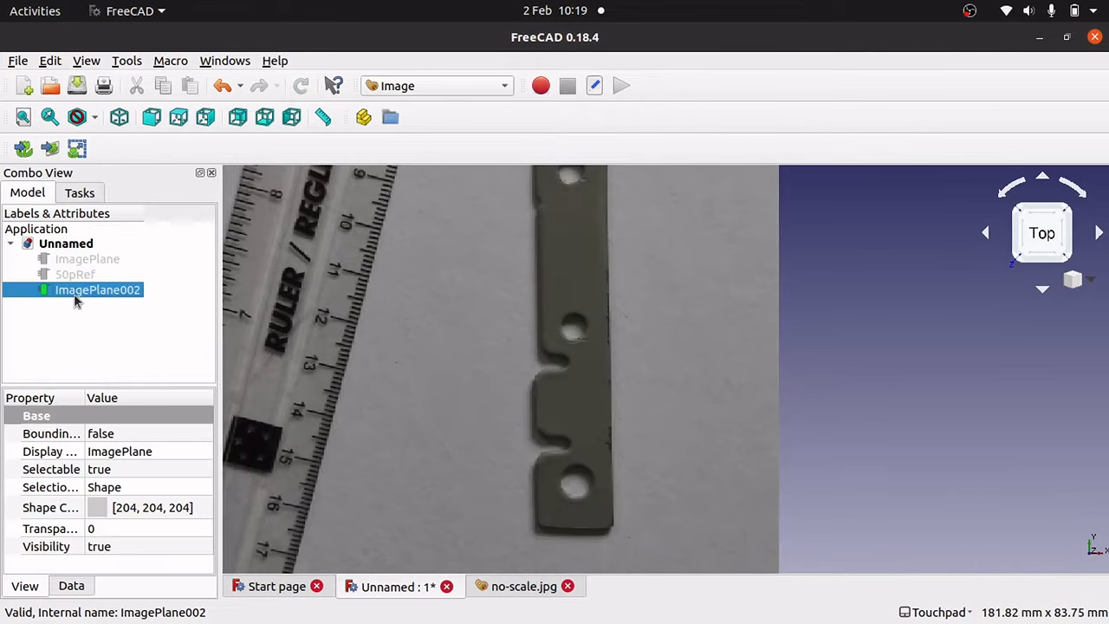
right_click(85, 299)
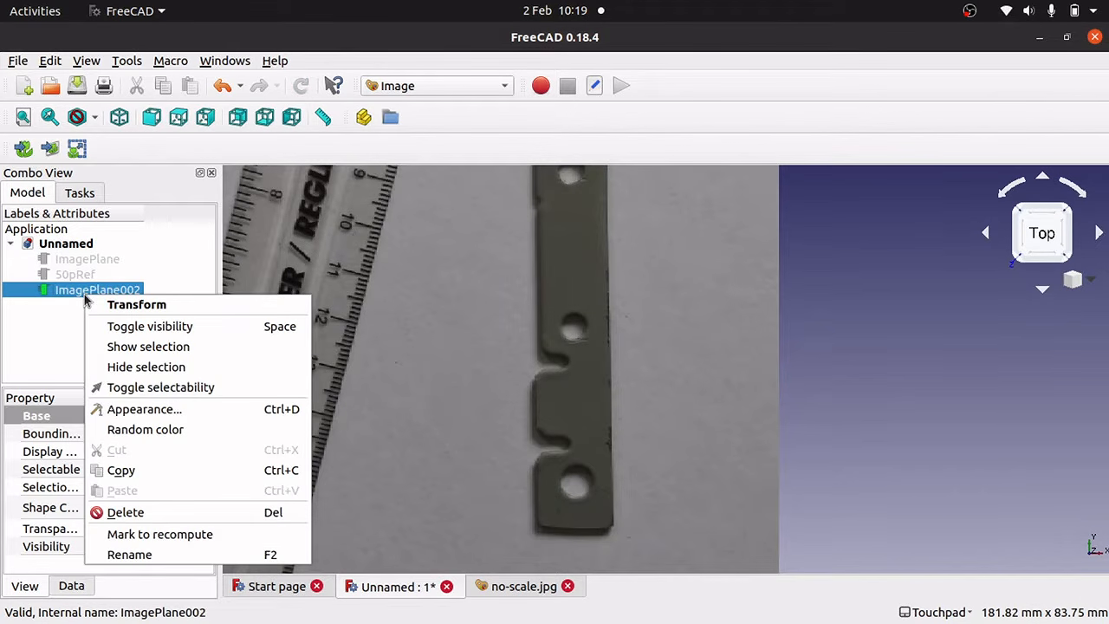
click(181, 554)
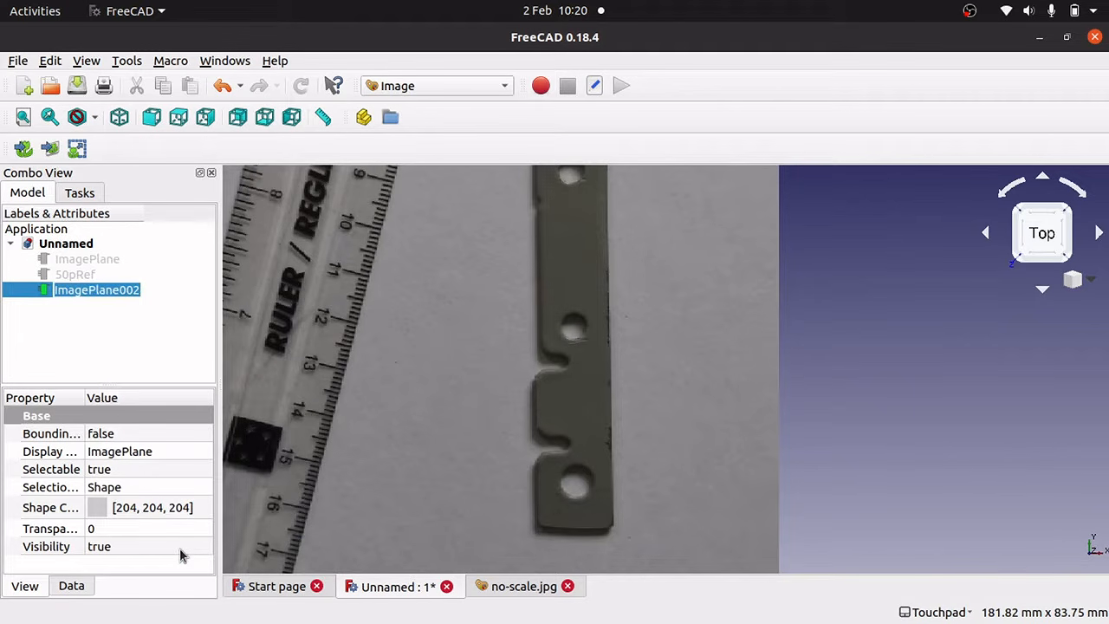
text(RuleRef)
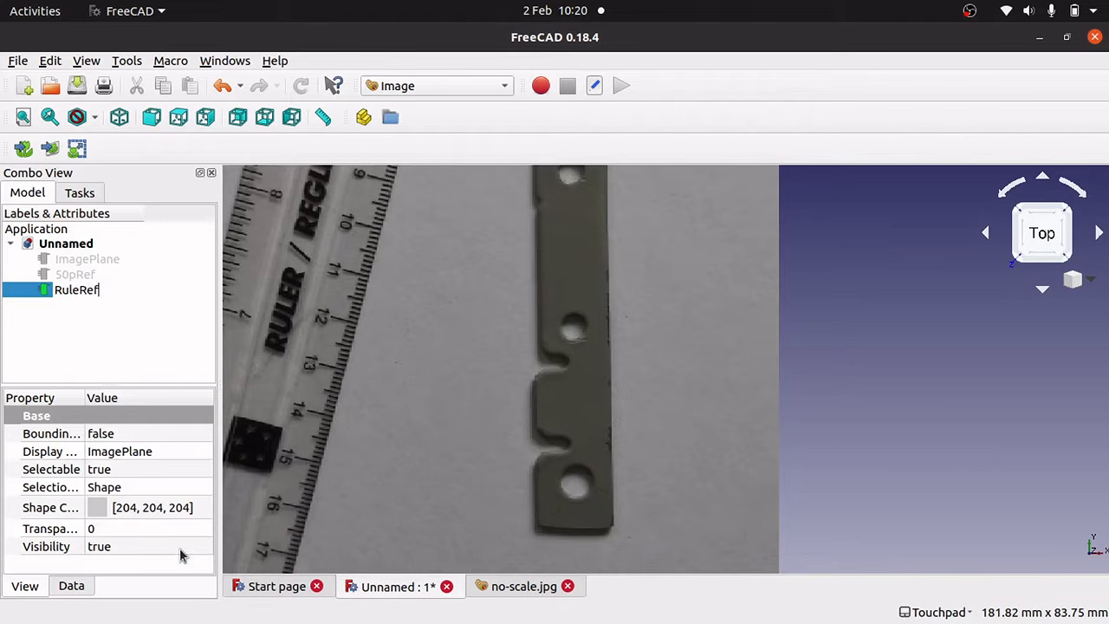
key(Return)
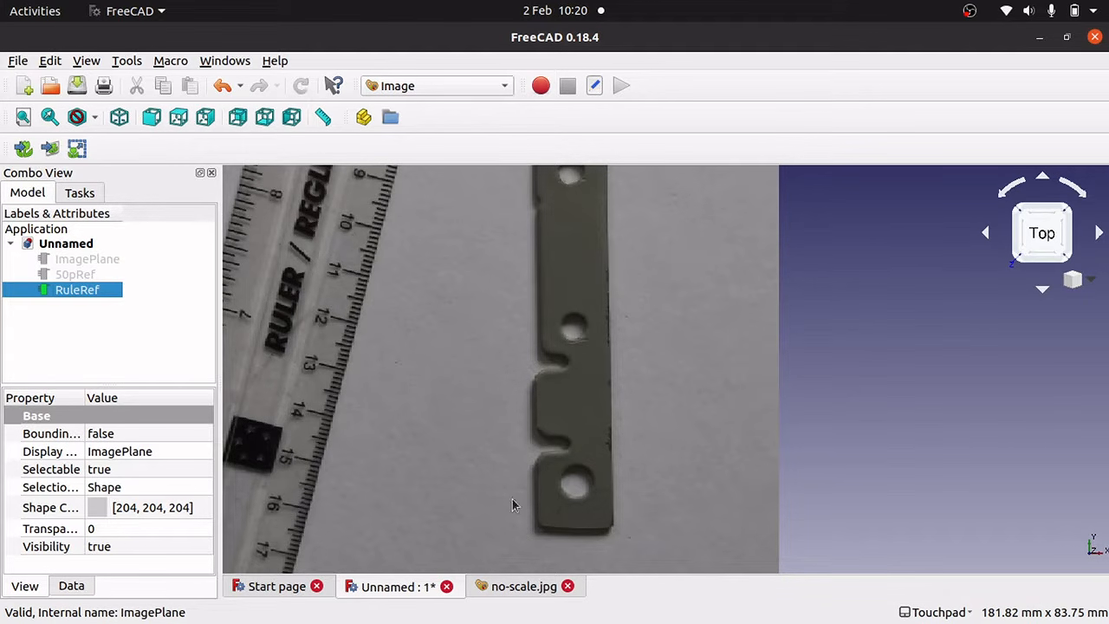
Close the Unnamed document without saving and start a new one in the Image workbench.
click(568, 587)
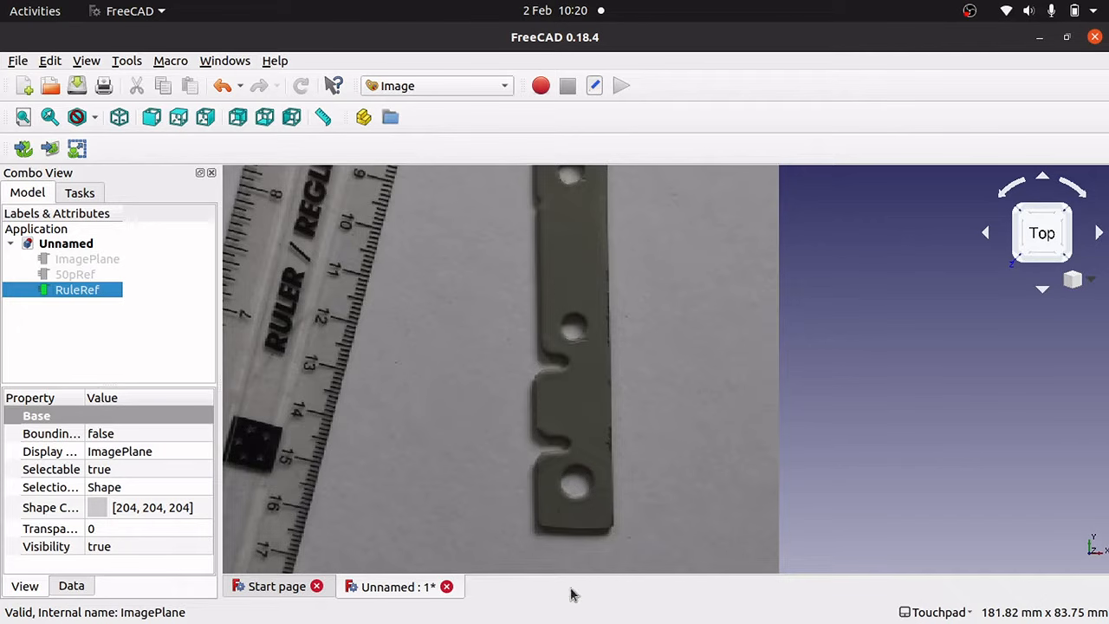
click(448, 588)
click(576, 370)
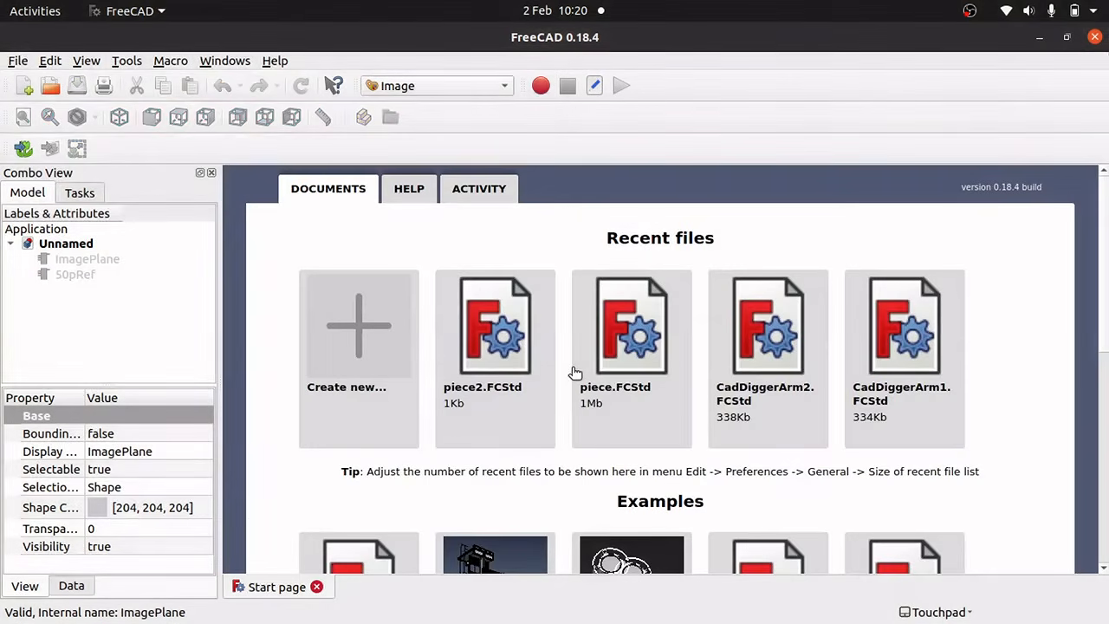
click(388, 350)
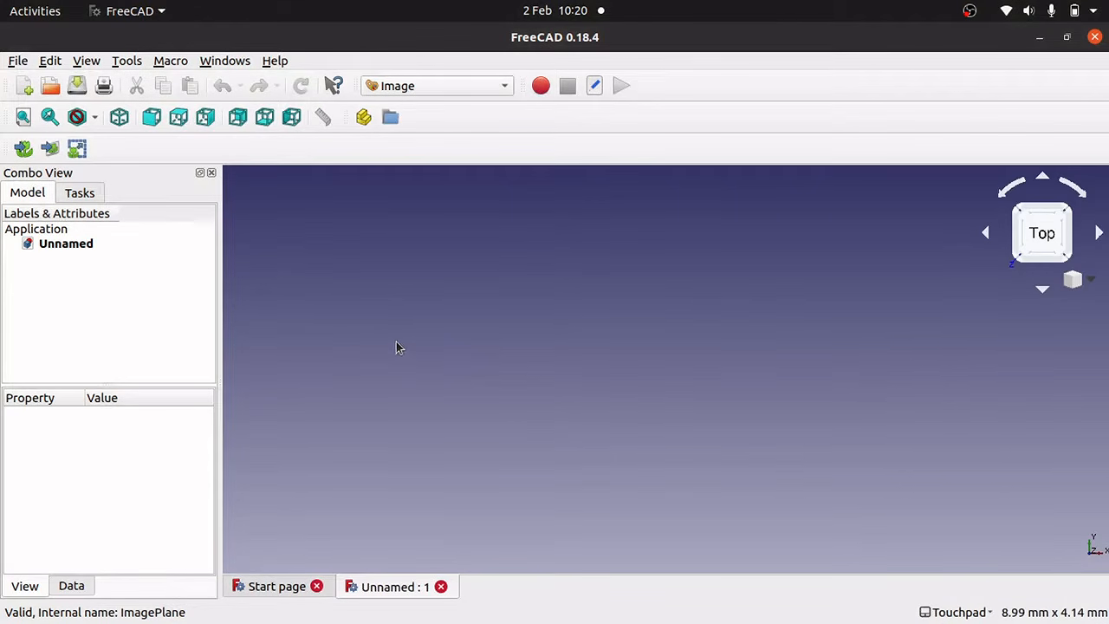
click(413, 91)
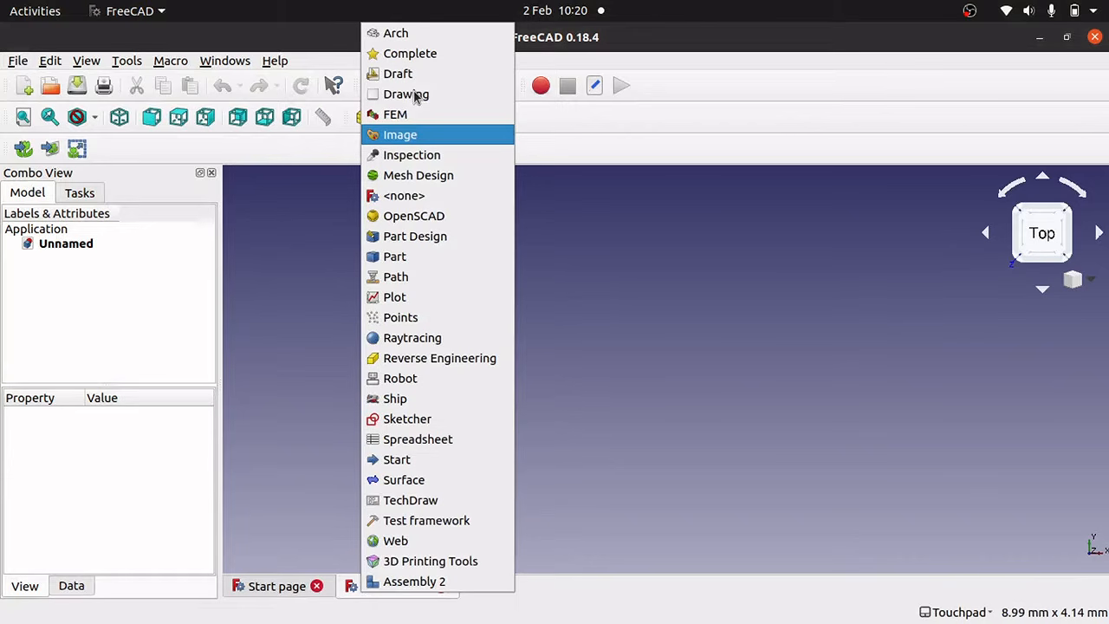
click(424, 137)
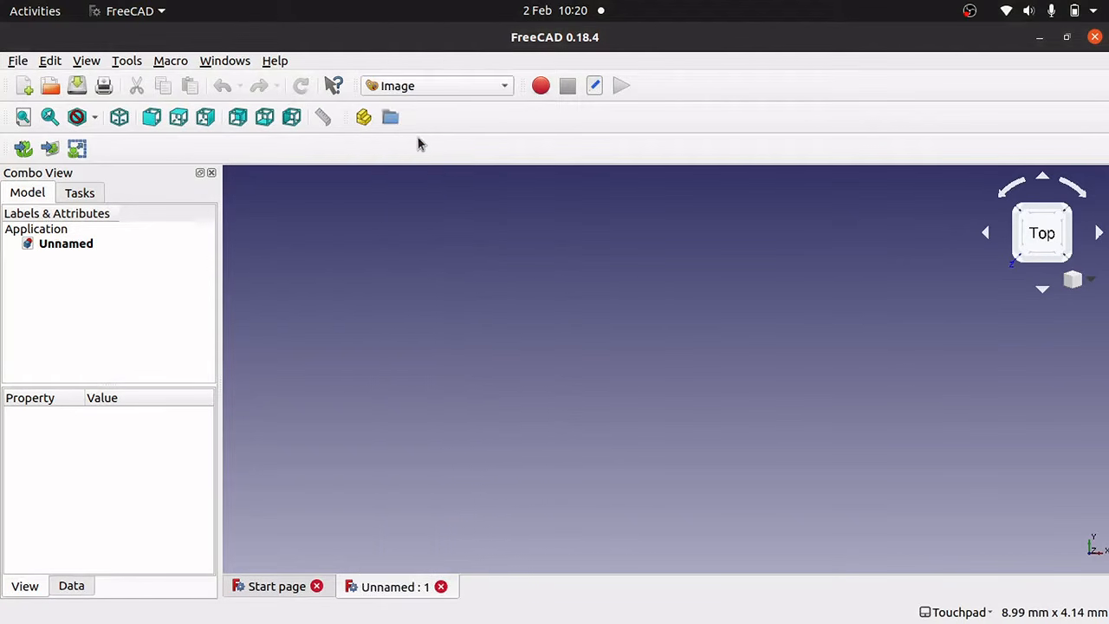
Import no-scale.jpg as an image plane on the XY plane.
click(50, 149)
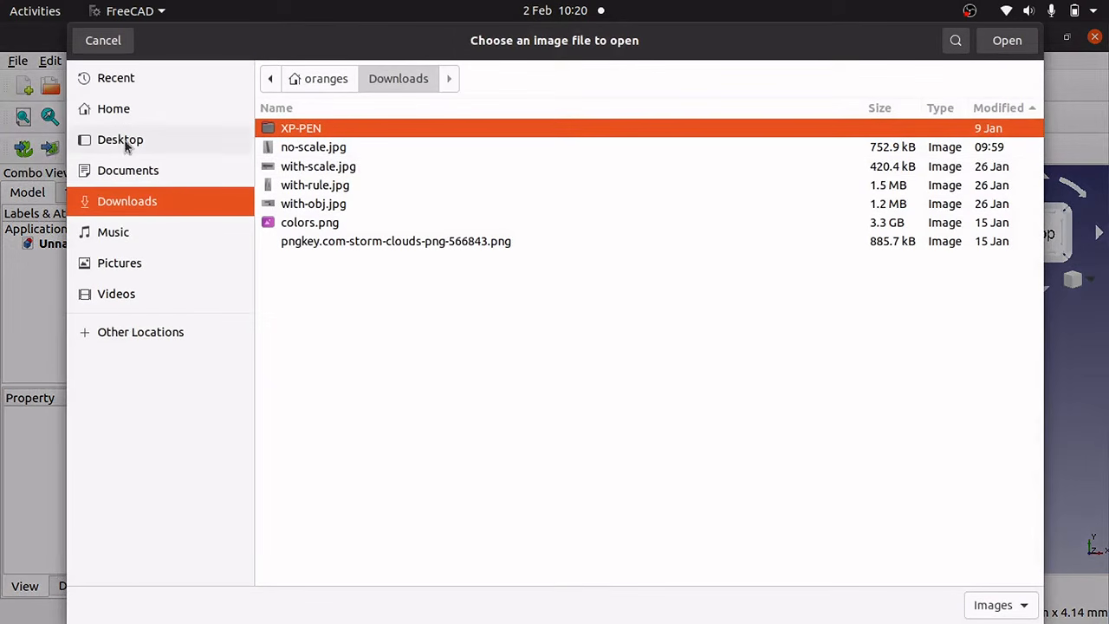
click(352, 149)
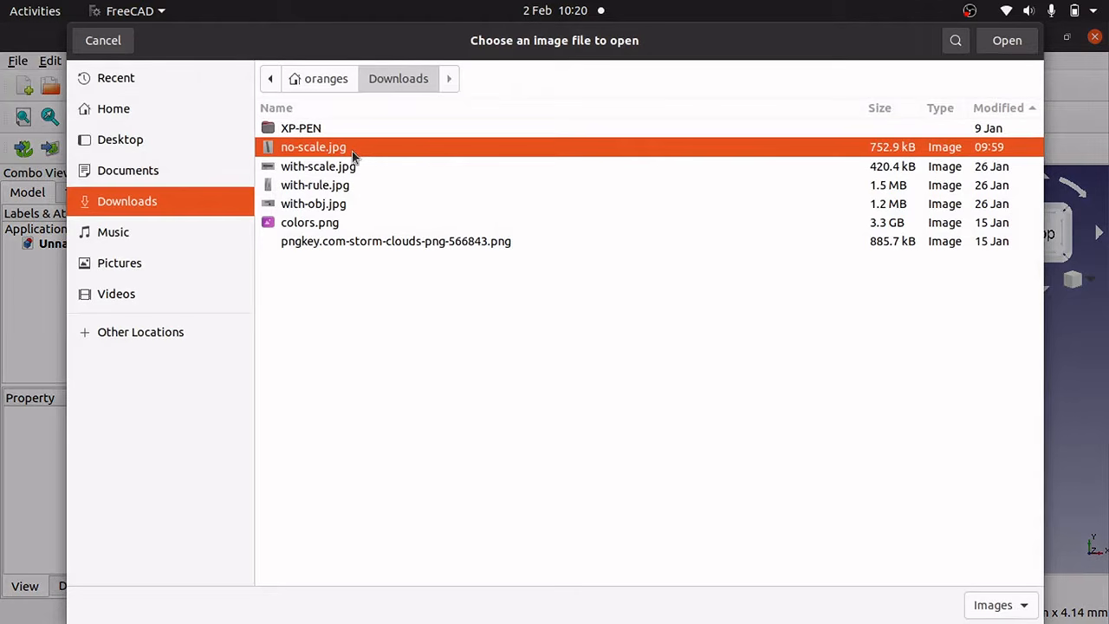
click(1001, 41)
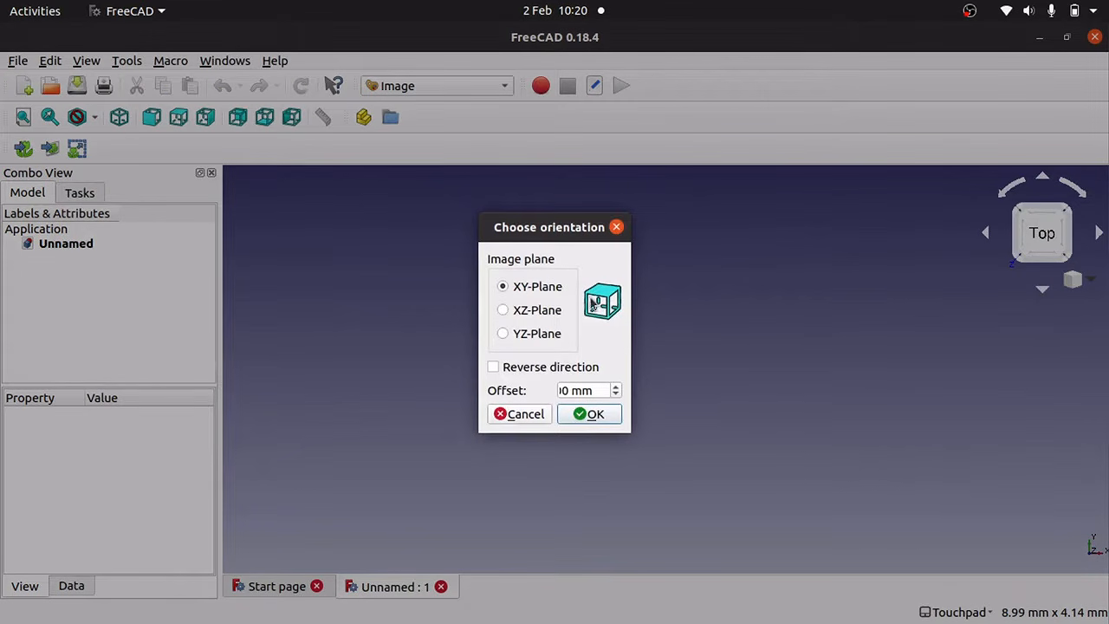
click(594, 416)
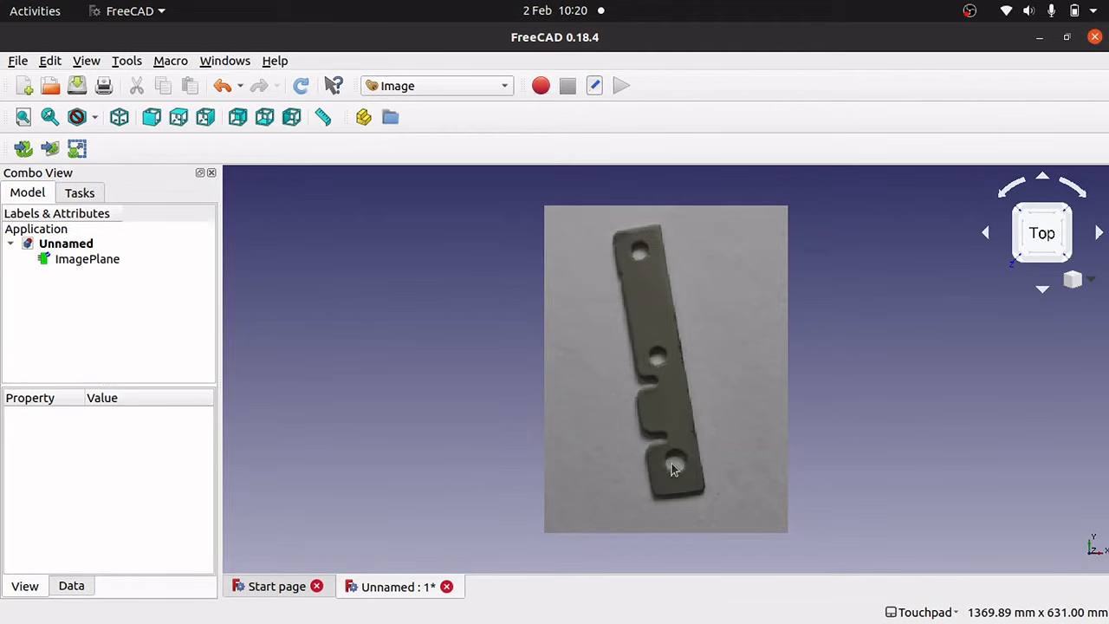
scroll(674, 469, up, 5)
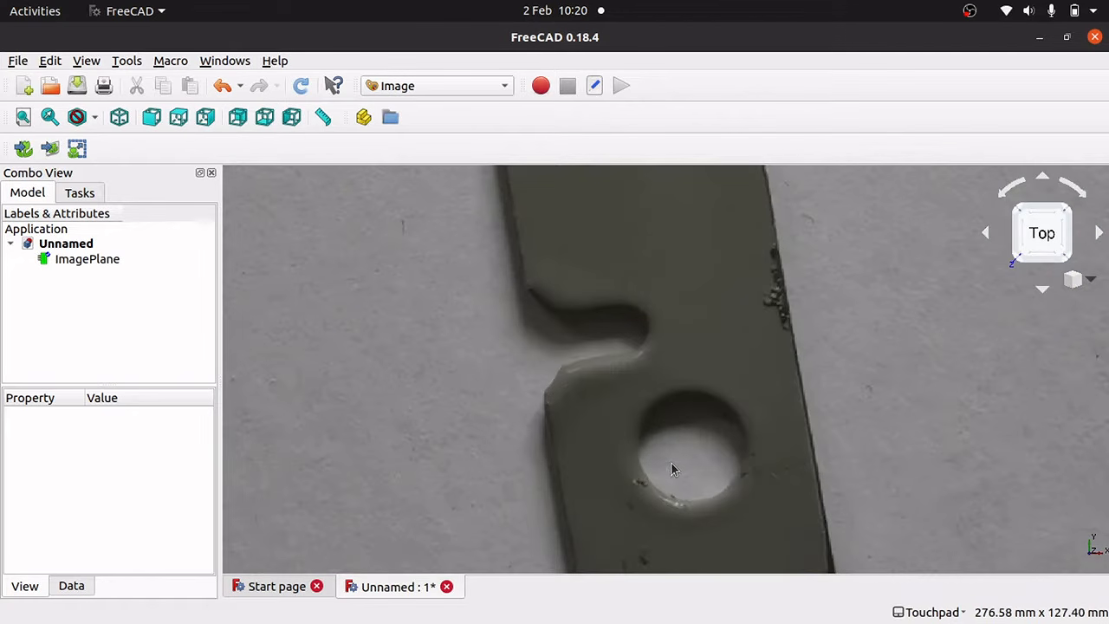
Scale the ImagePlane so the width across the hole measures 7mm.
click(77, 149)
click(544, 290)
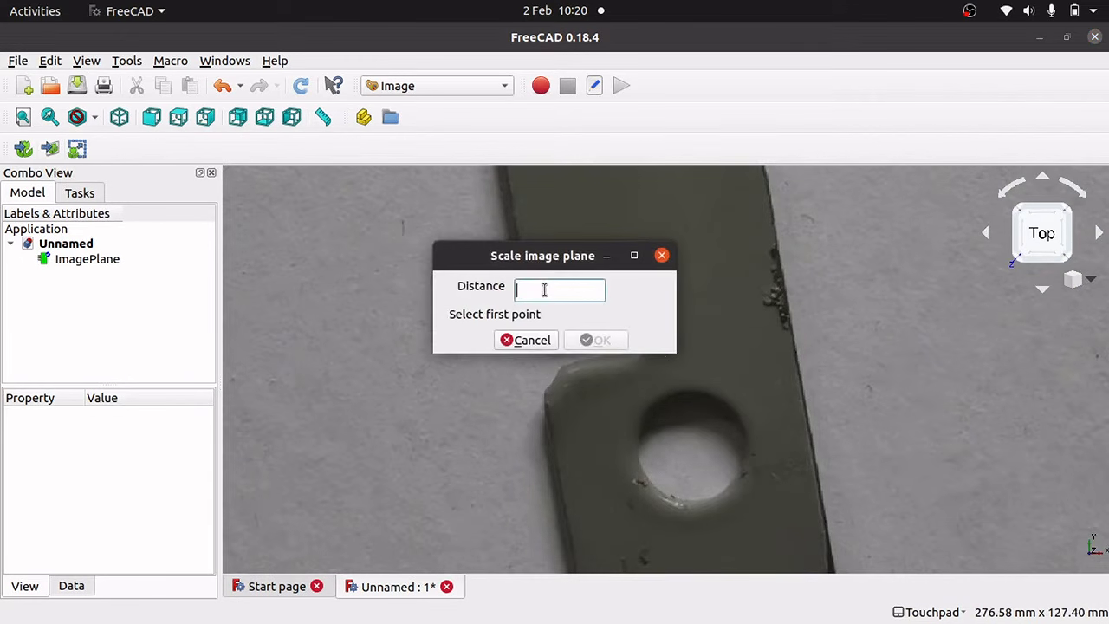
click(639, 465)
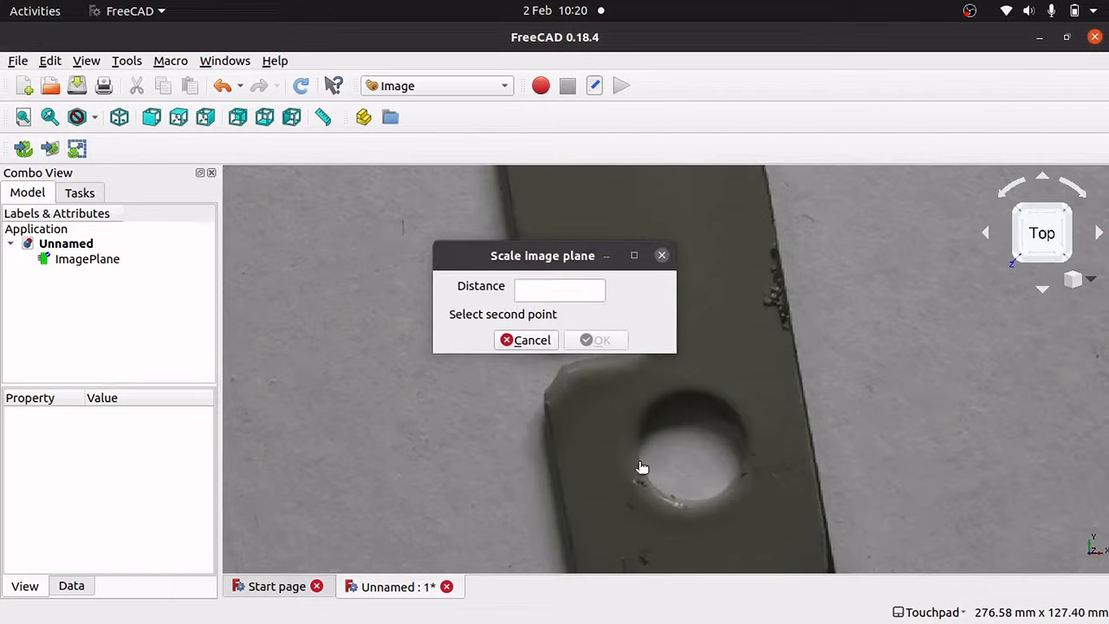
click(745, 433)
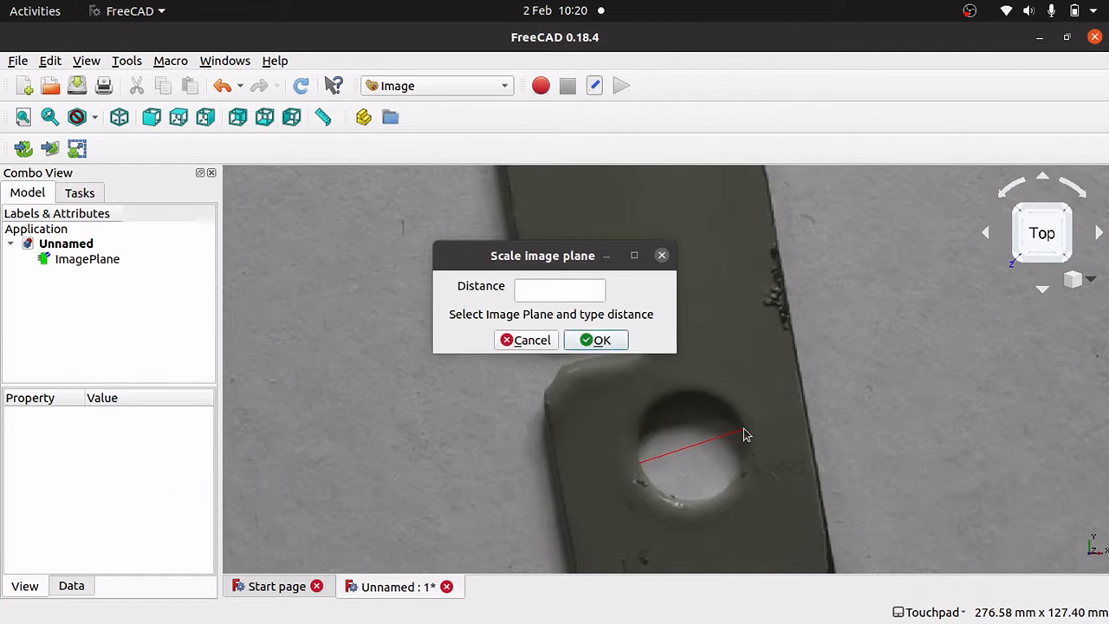
scroll(712, 470, up, 6)
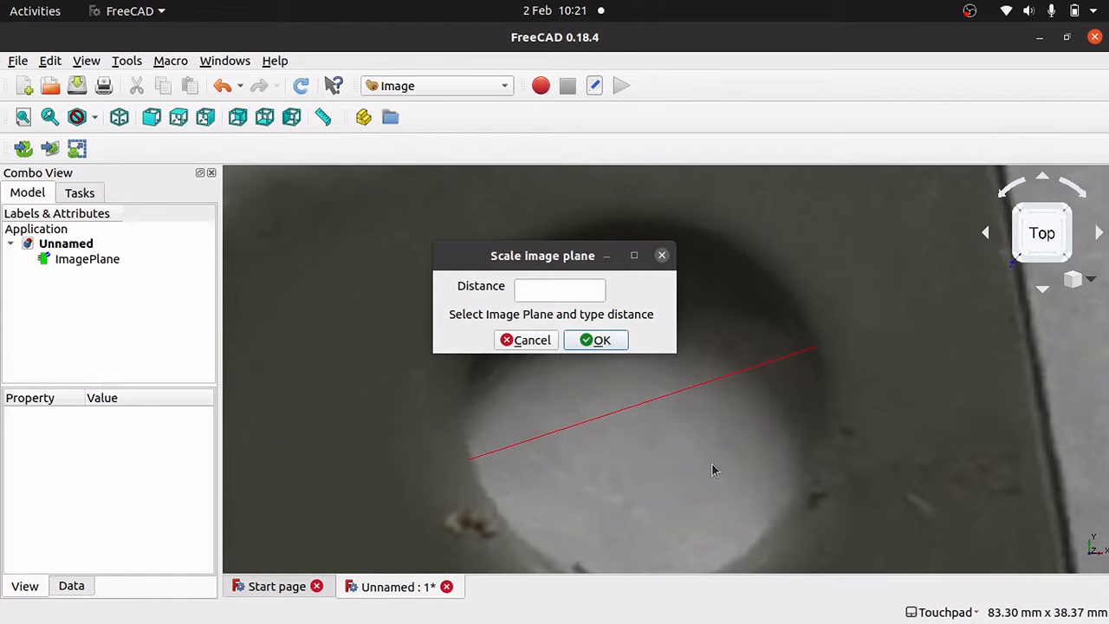
click(565, 288)
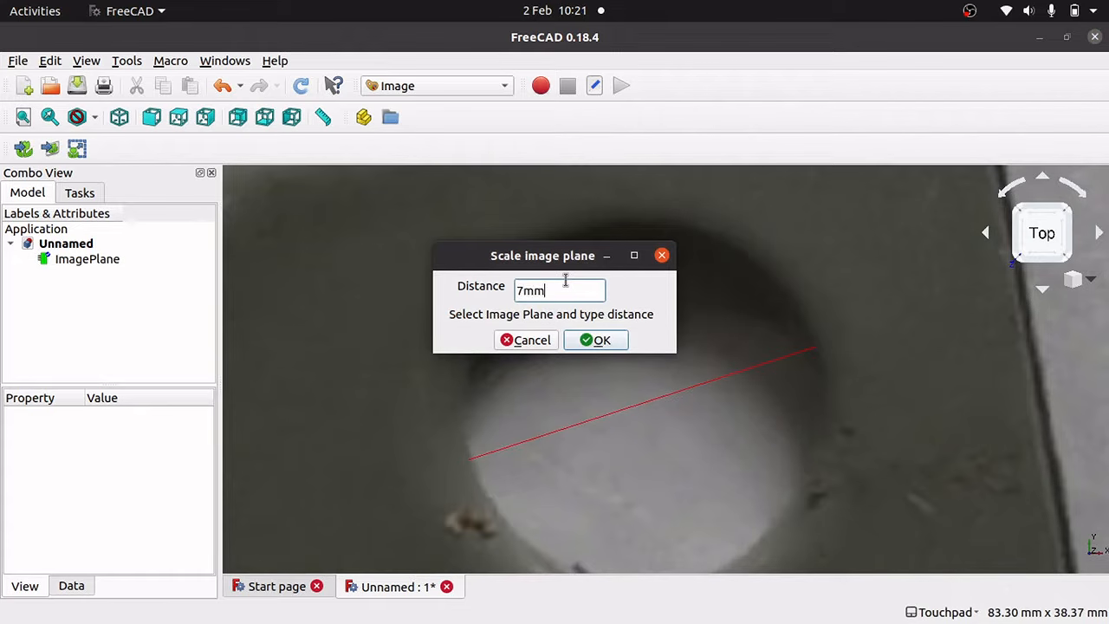
click(87, 260)
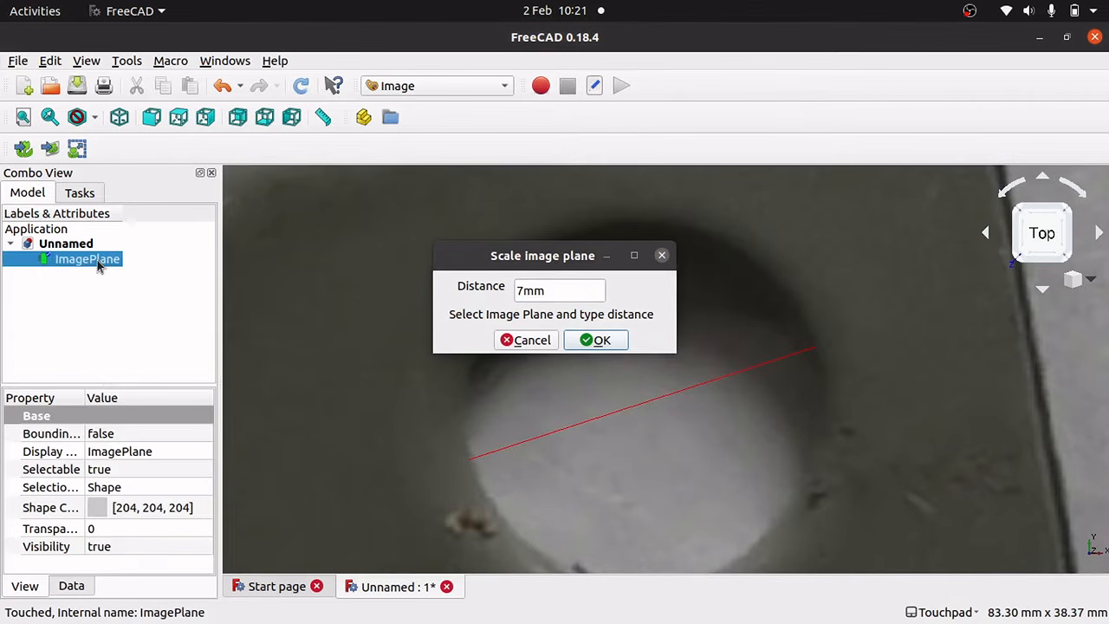
click(589, 340)
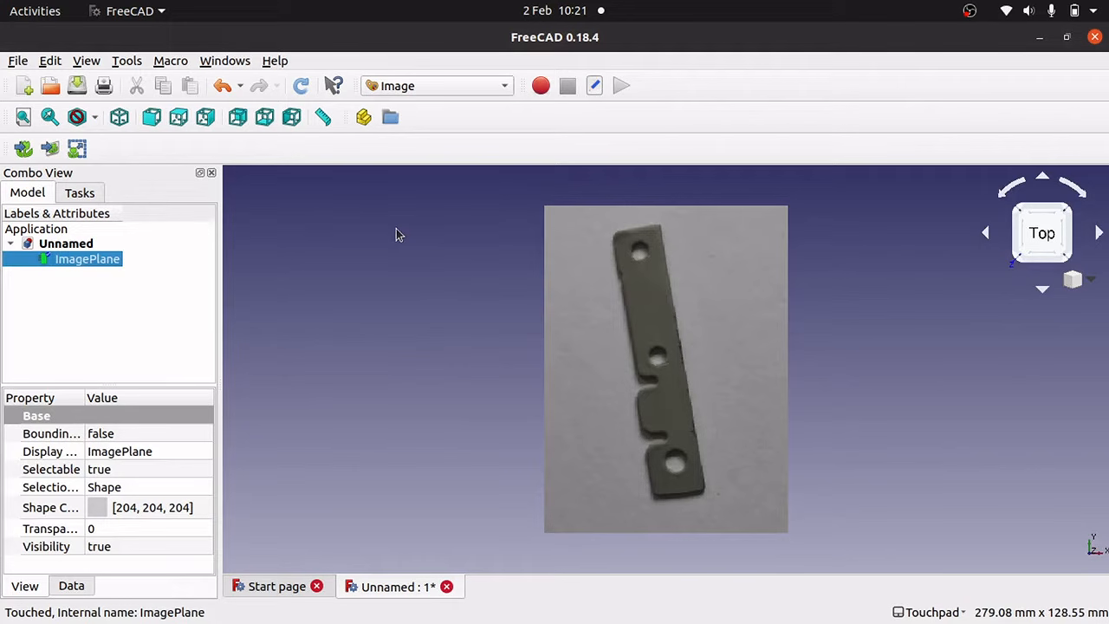
Show the axis cross, switch to the Sketcher workbench, and start a new sketch.
click(88, 63)
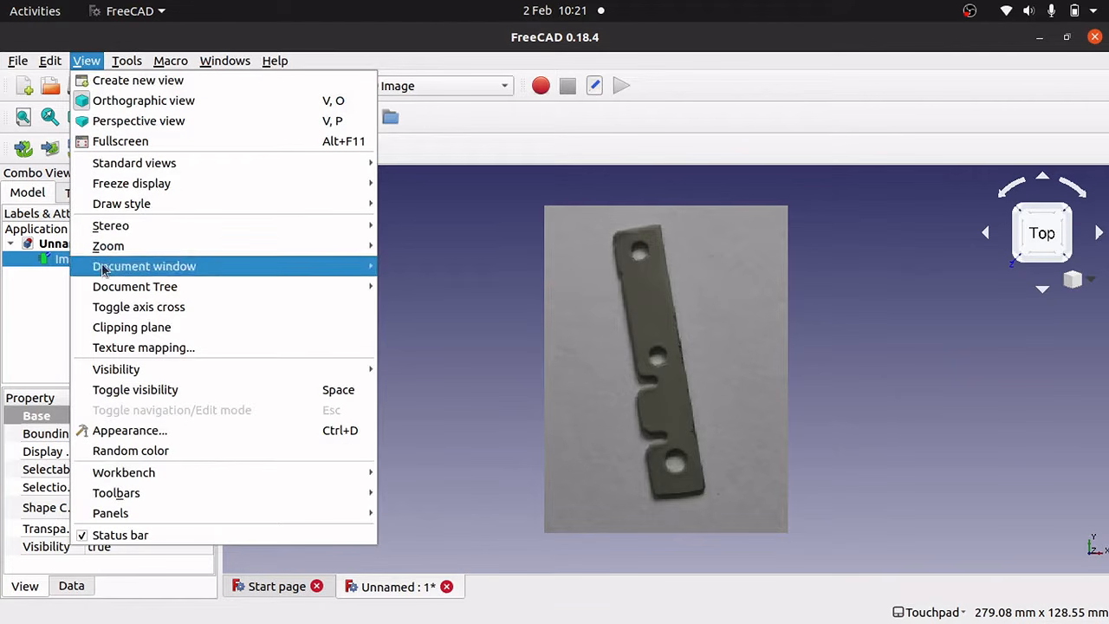
click(145, 315)
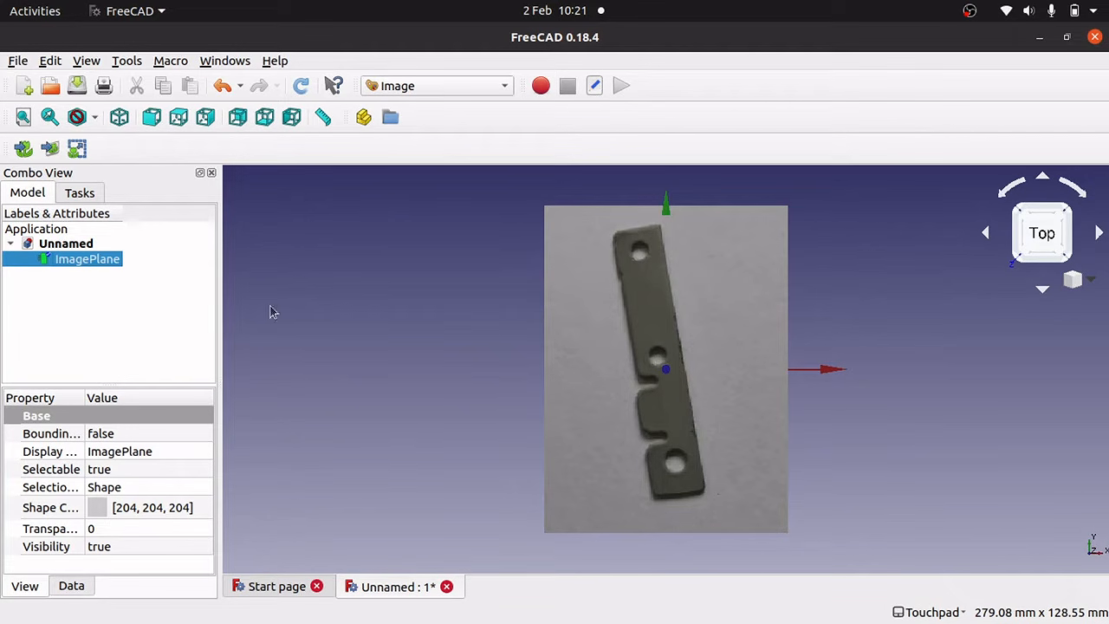
click(438, 85)
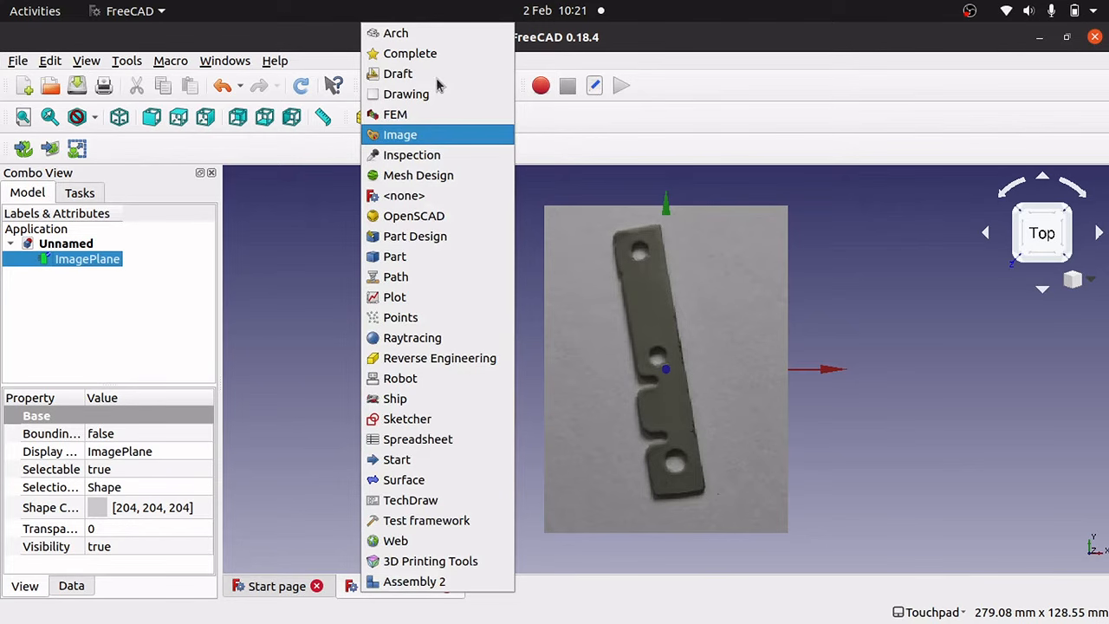
click(453, 418)
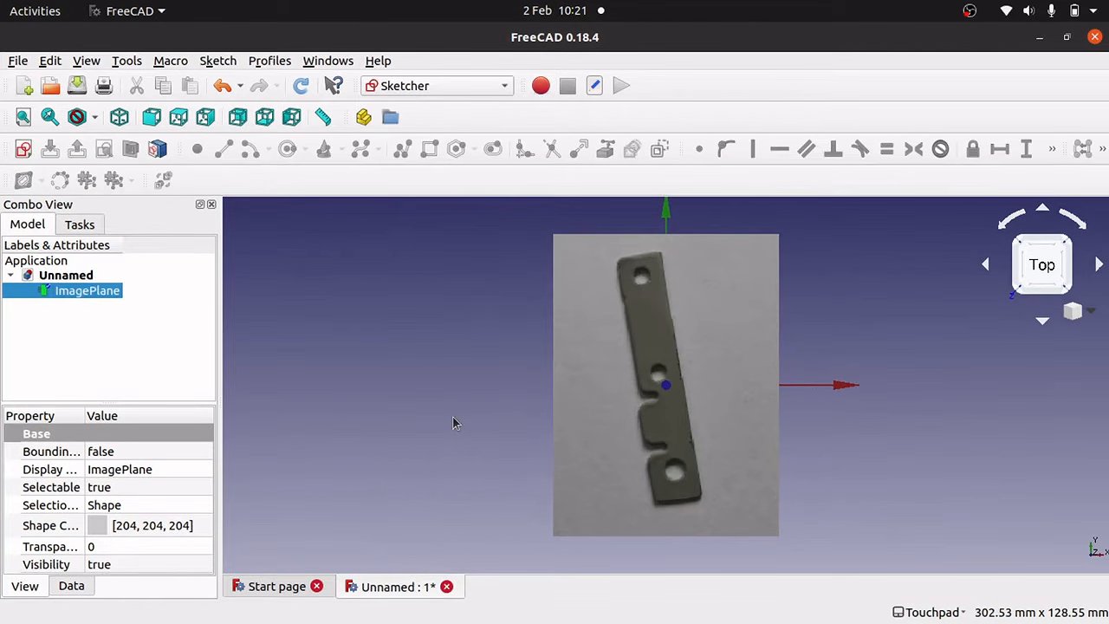
click(24, 150)
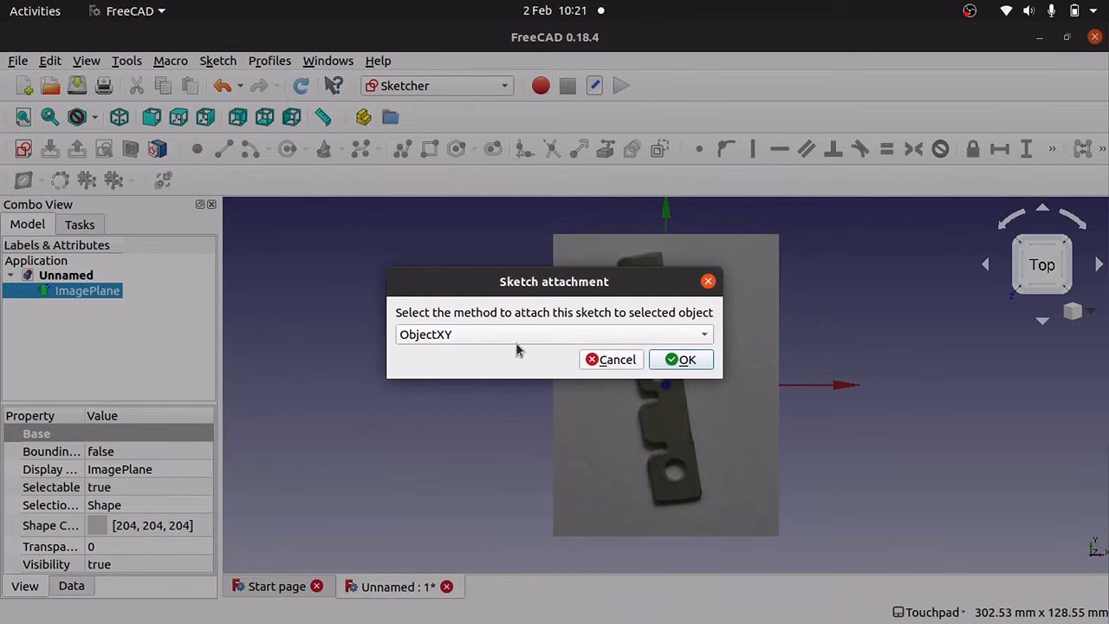
Attach the new sketch as ObjectXY and enter its edit mode over the photo.
click(681, 360)
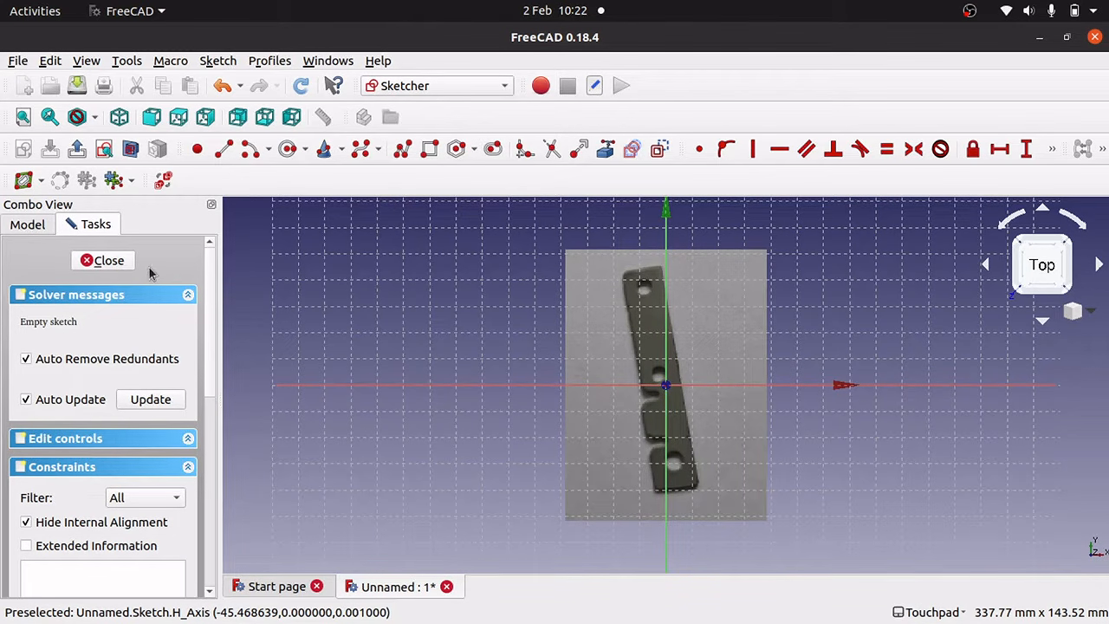
Select ImagePlane in the model tree and expand its Placement data properties.
click(27, 223)
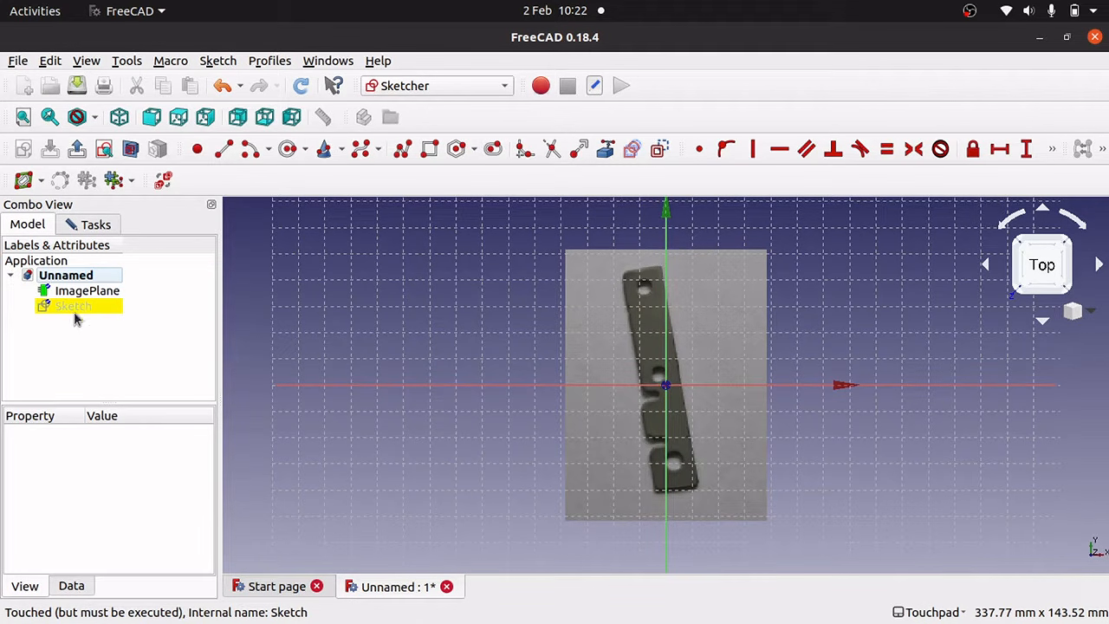
click(102, 295)
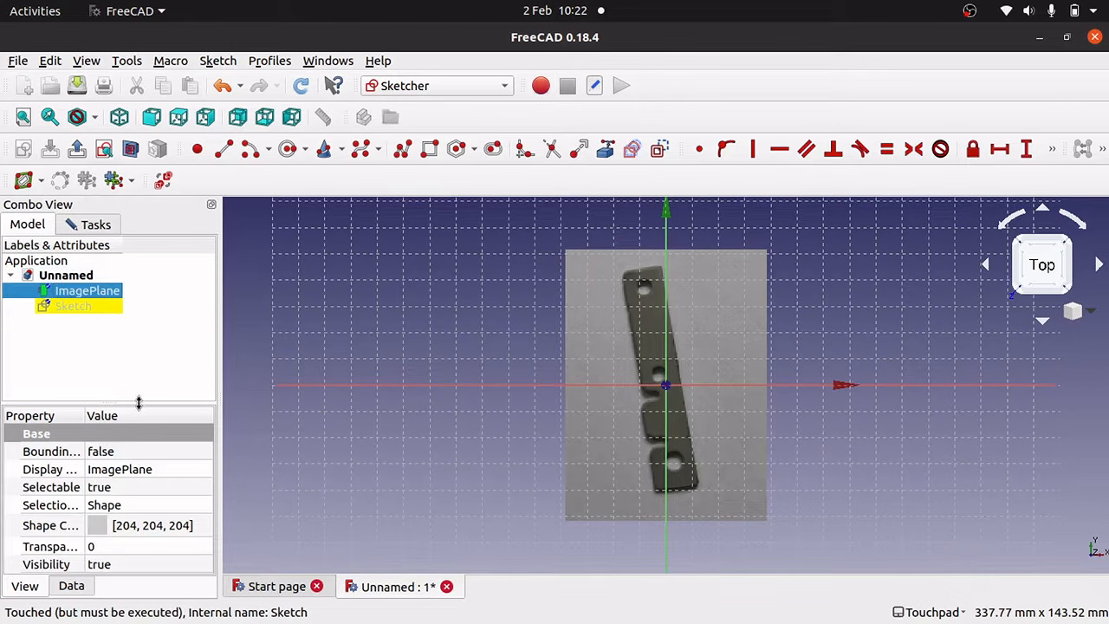
drag(139, 403, 143, 324)
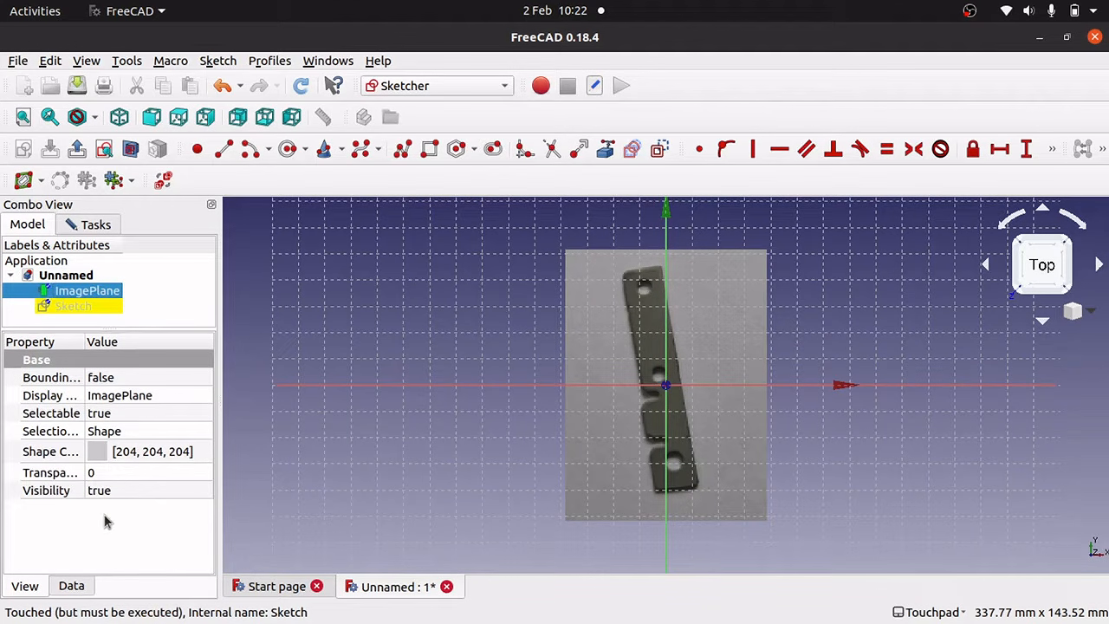
click(65, 587)
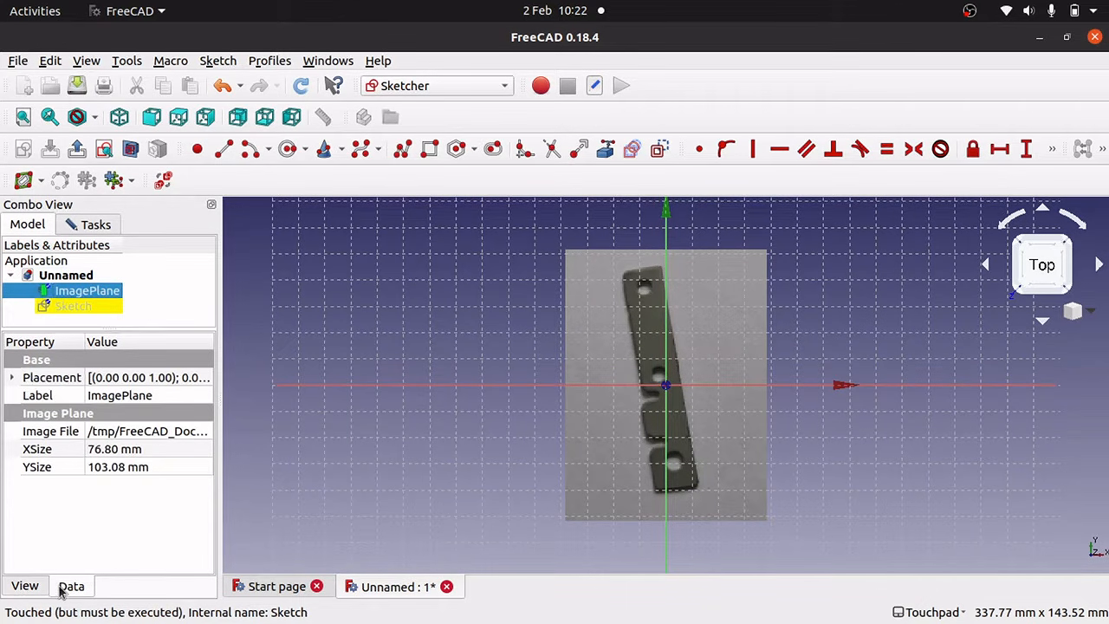
click(14, 379)
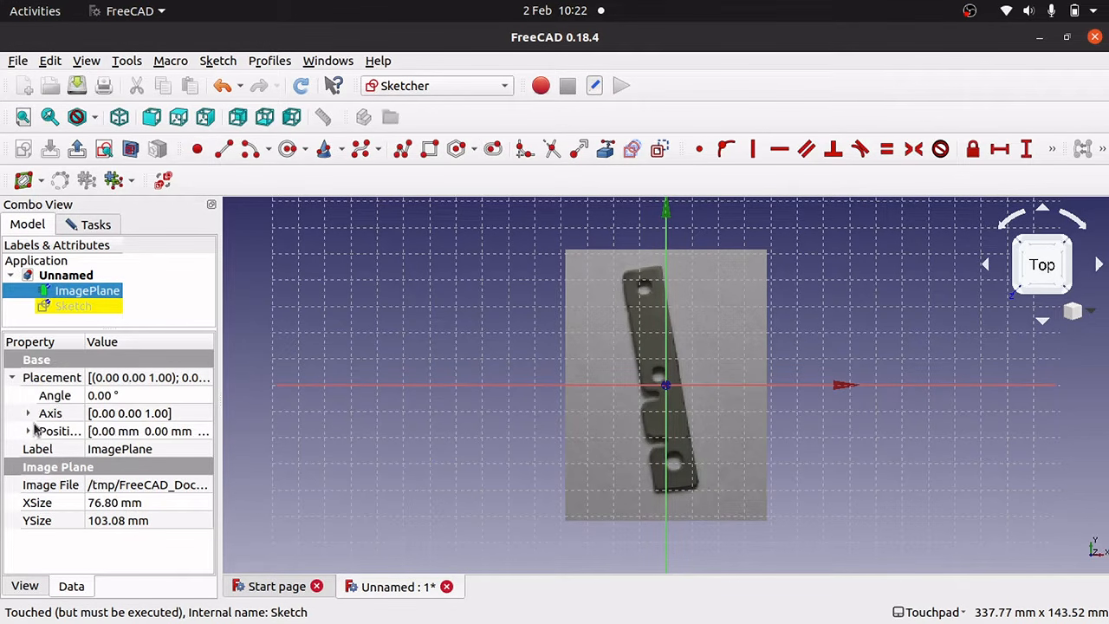
Spin the ImagePlane's Placement Angle down to -100° so the plate lies horizontally.
click(183, 395)
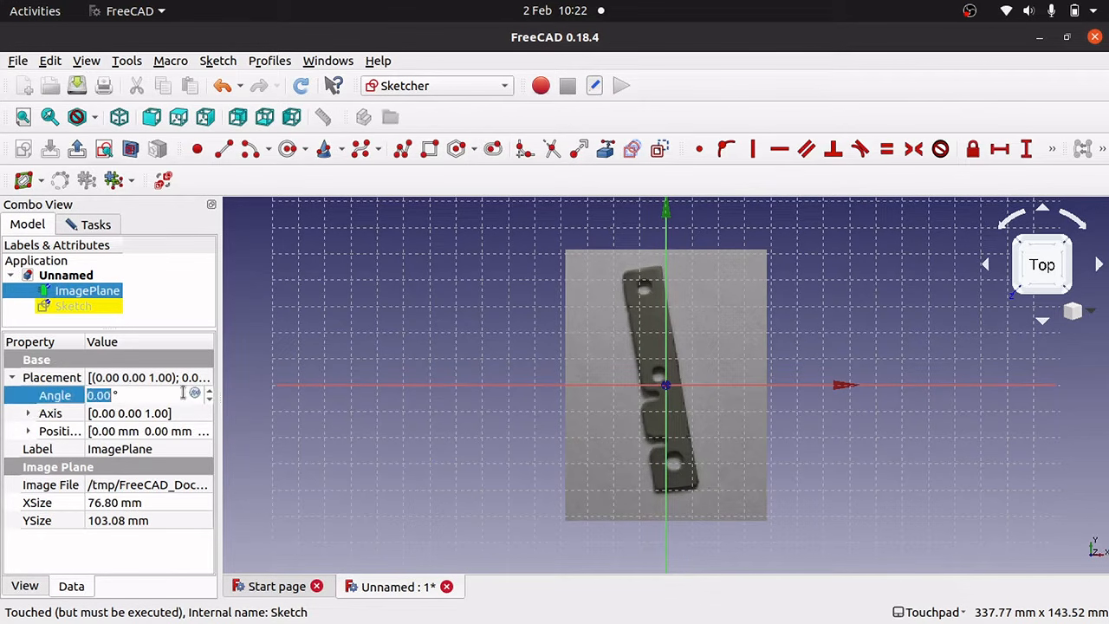
scroll(210, 405, down, 11)
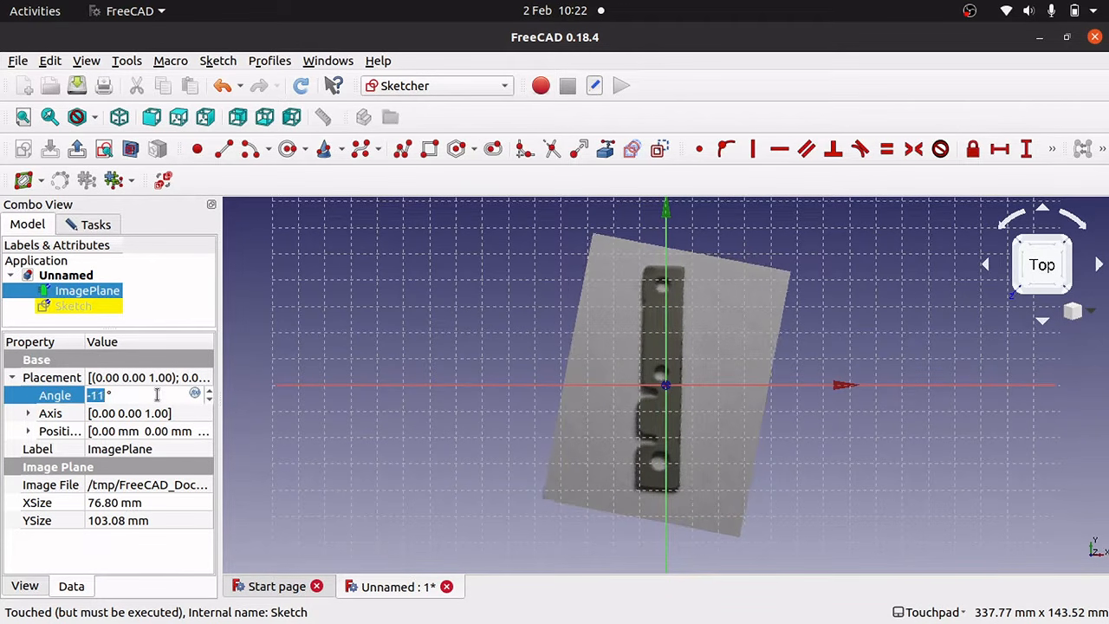
scroll(157, 395, down, 20)
scroll(157, 396, down, 20)
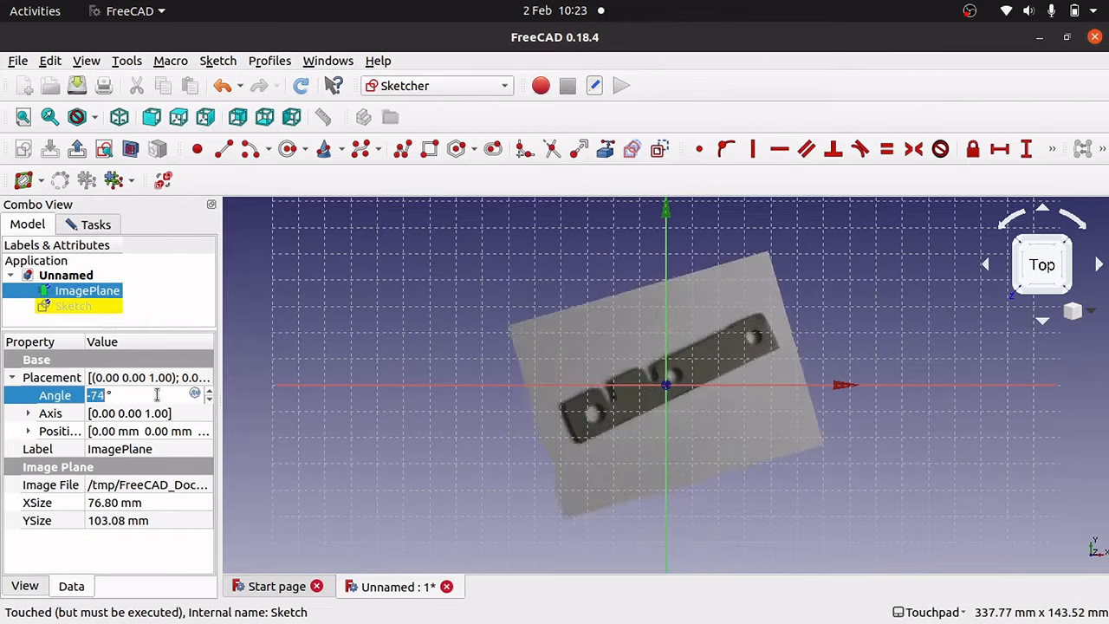
scroll(157, 396, down, 2)
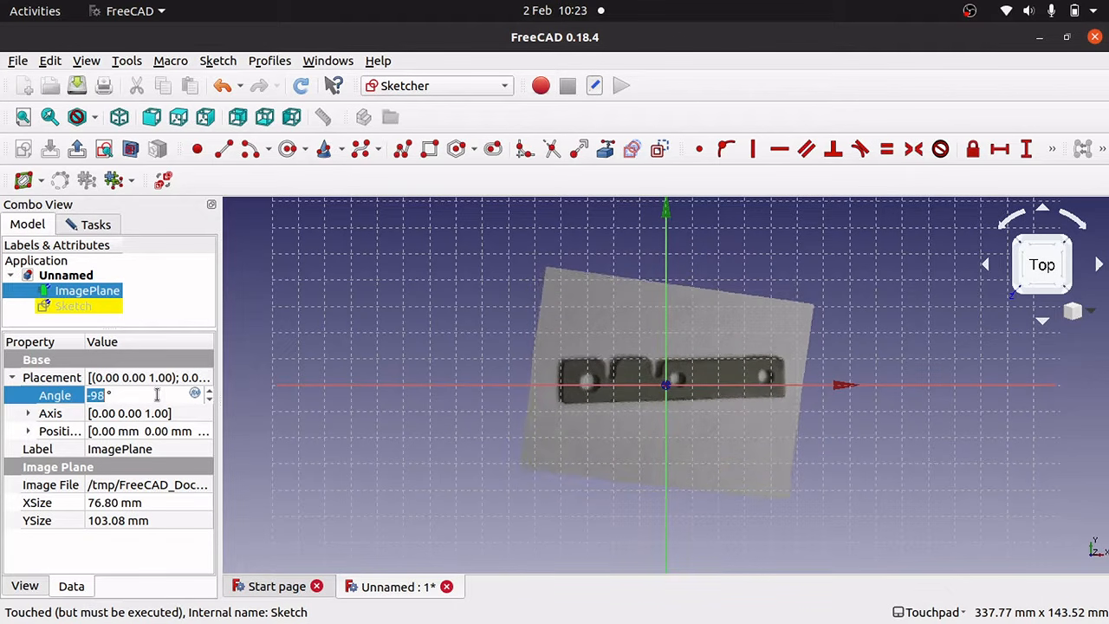
scroll(157, 395, down, 2)
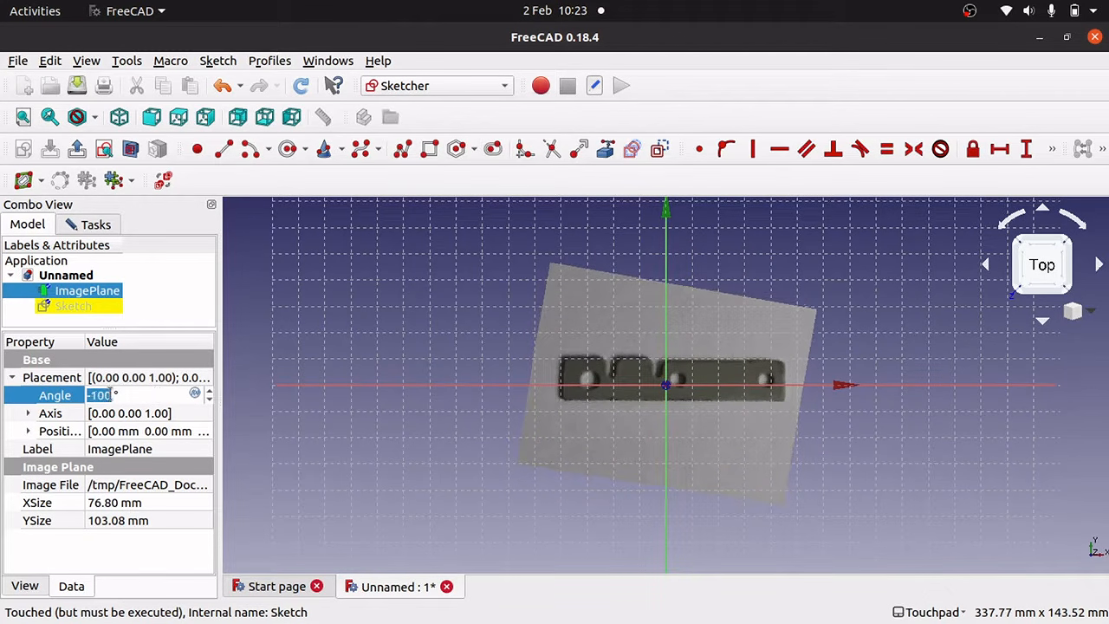
click(10, 379)
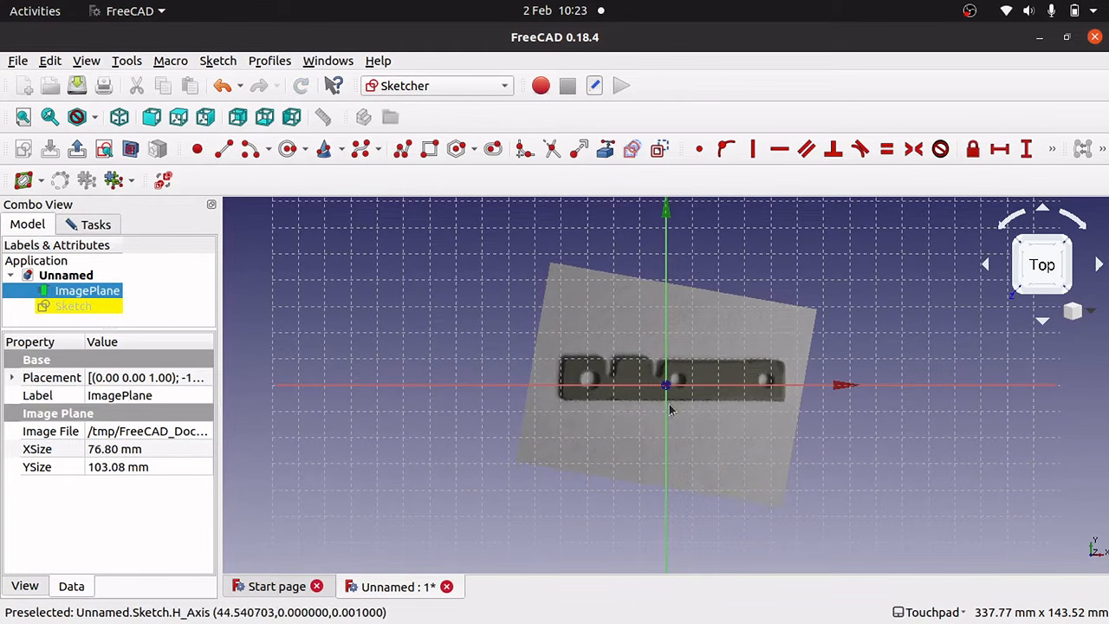
ctrl+click(775, 386)
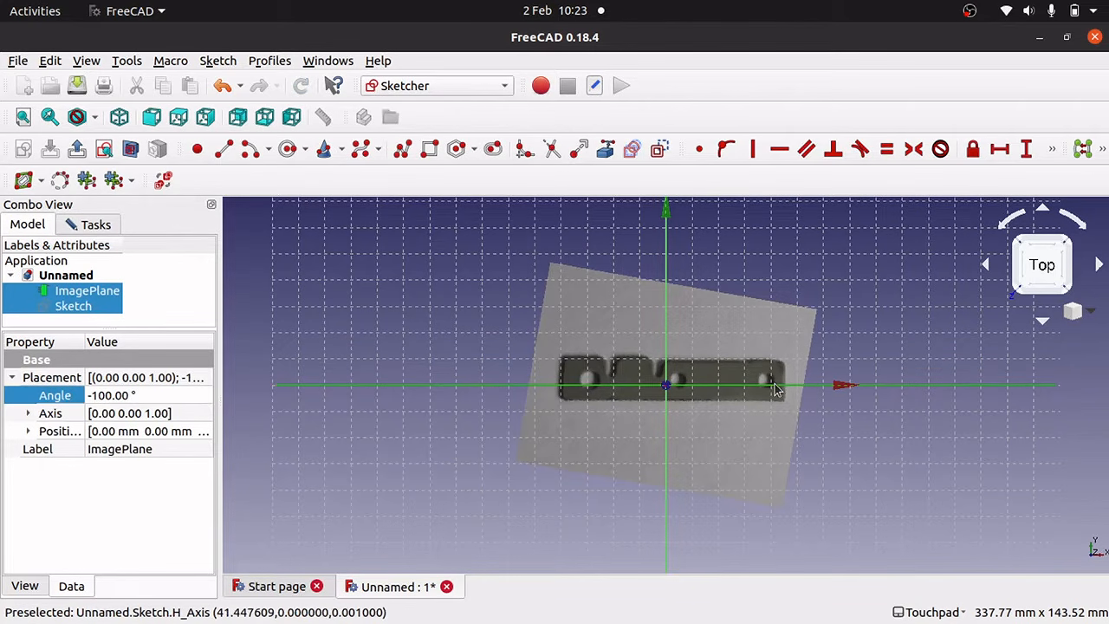
Set the ImagePlane's Y position to 5 mm and check the alignment.
click(621, 411)
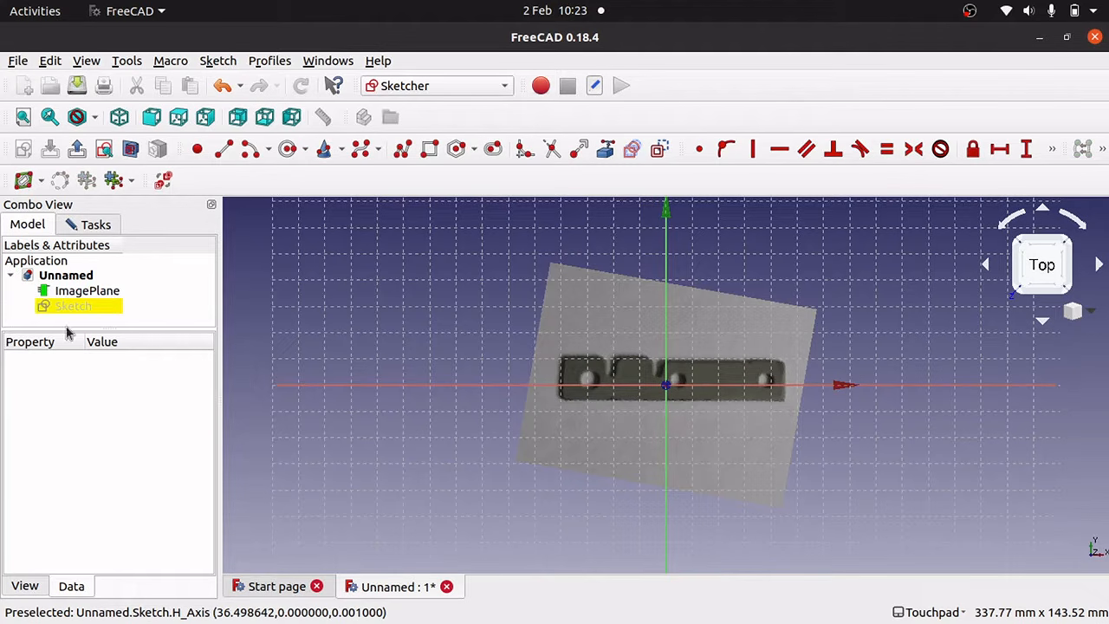
click(94, 293)
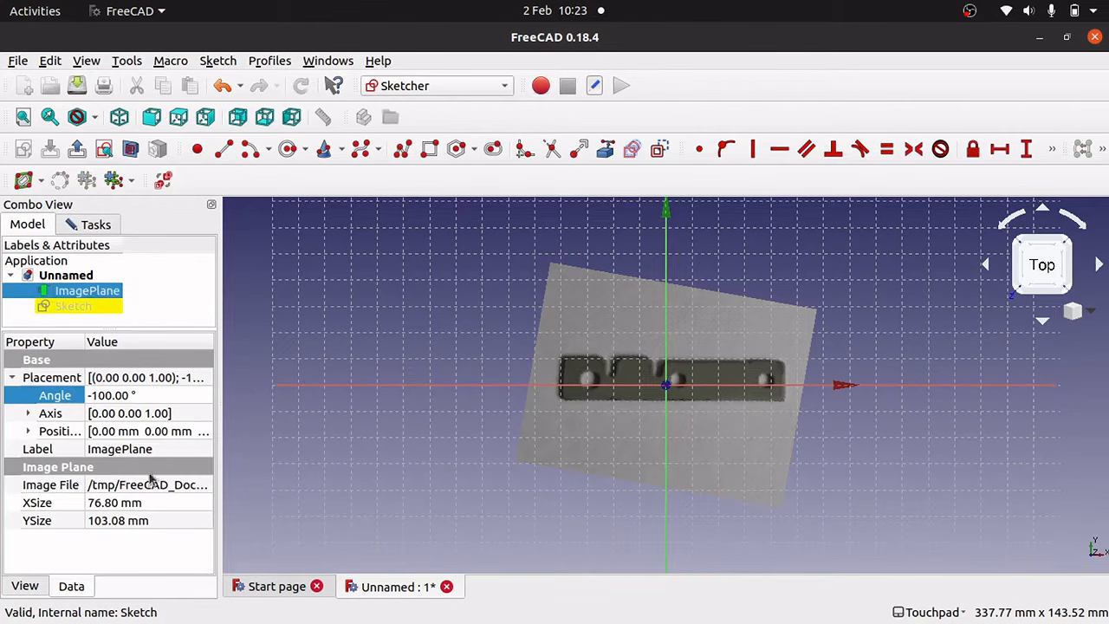
click(30, 432)
click(169, 454)
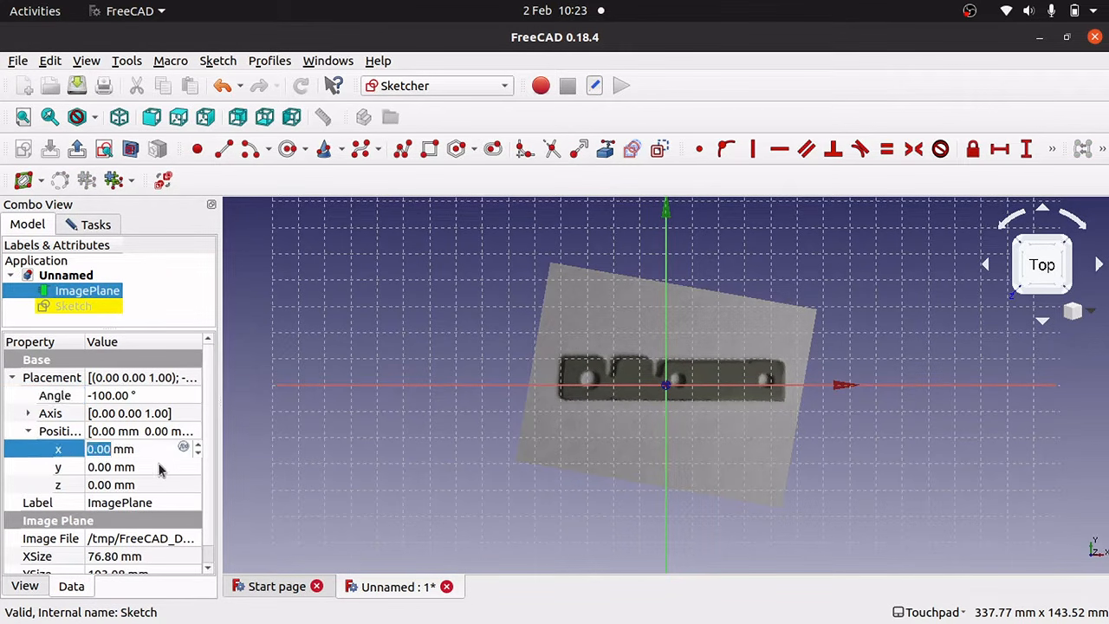
click(157, 467)
text(5)
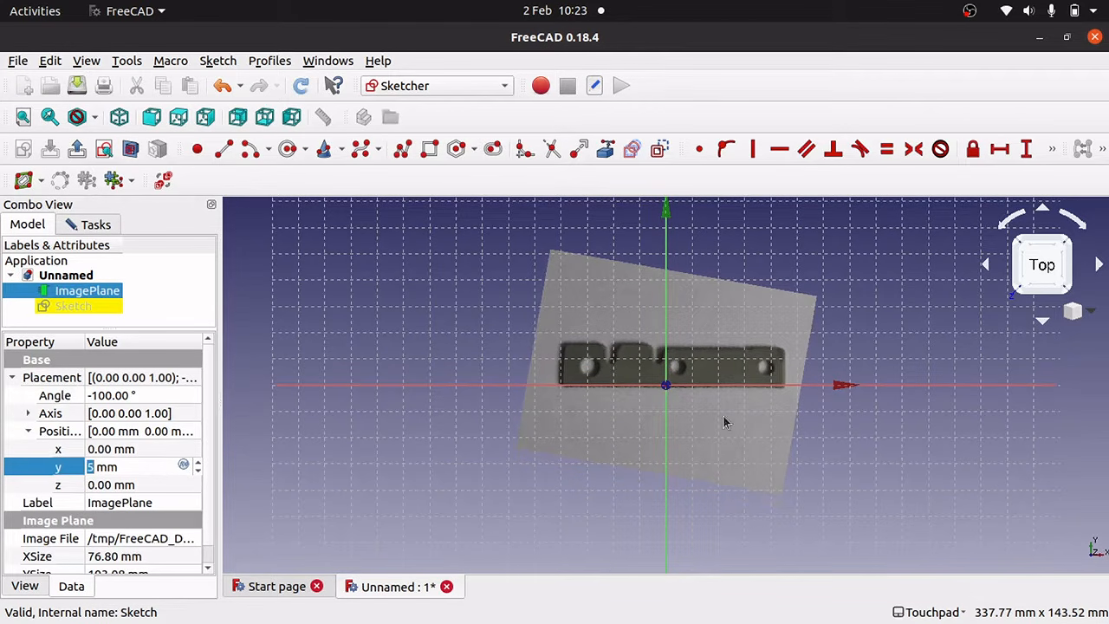
click(699, 402)
scroll(698, 402, up, 3)
scroll(699, 402, up, 5)
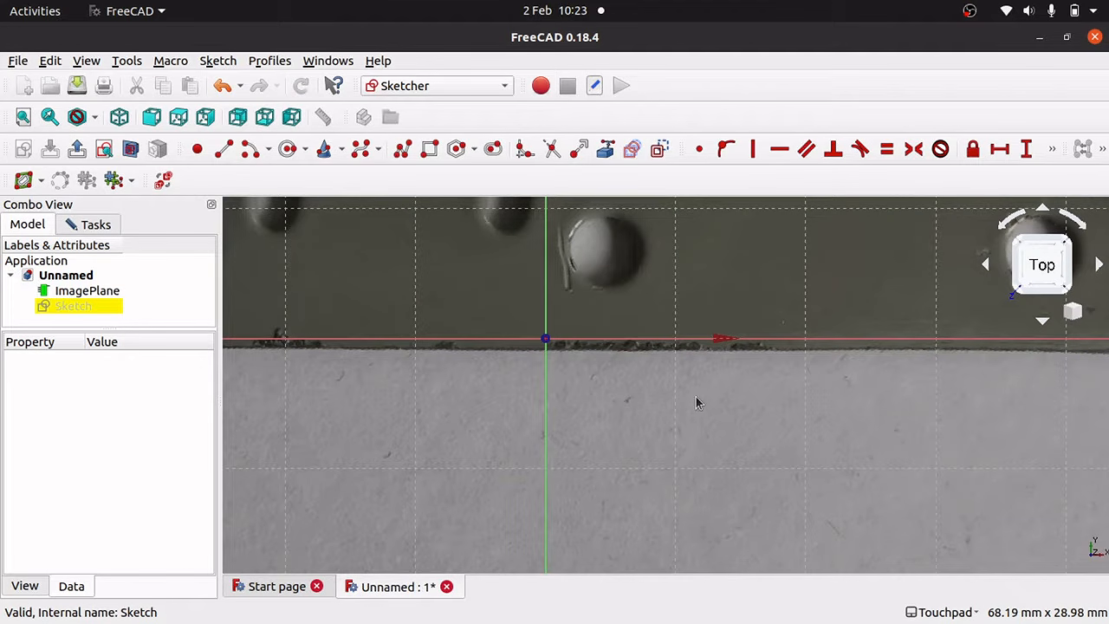
Raise the photo's Y position to 6 mm so its bottom edge meets the axis.
click(86, 293)
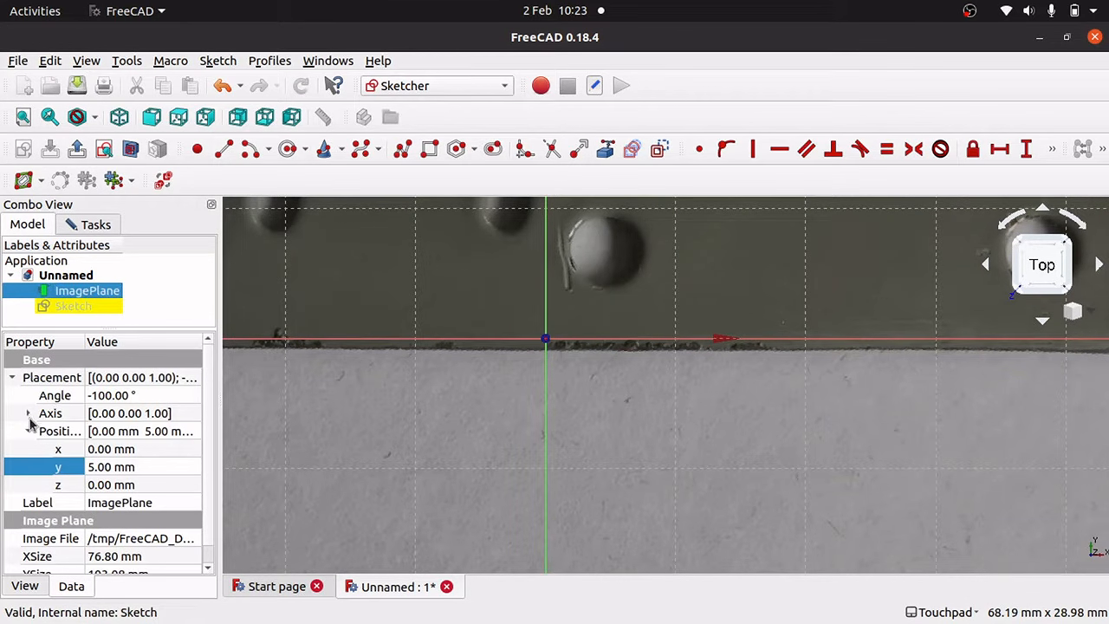
click(156, 466)
text(6)
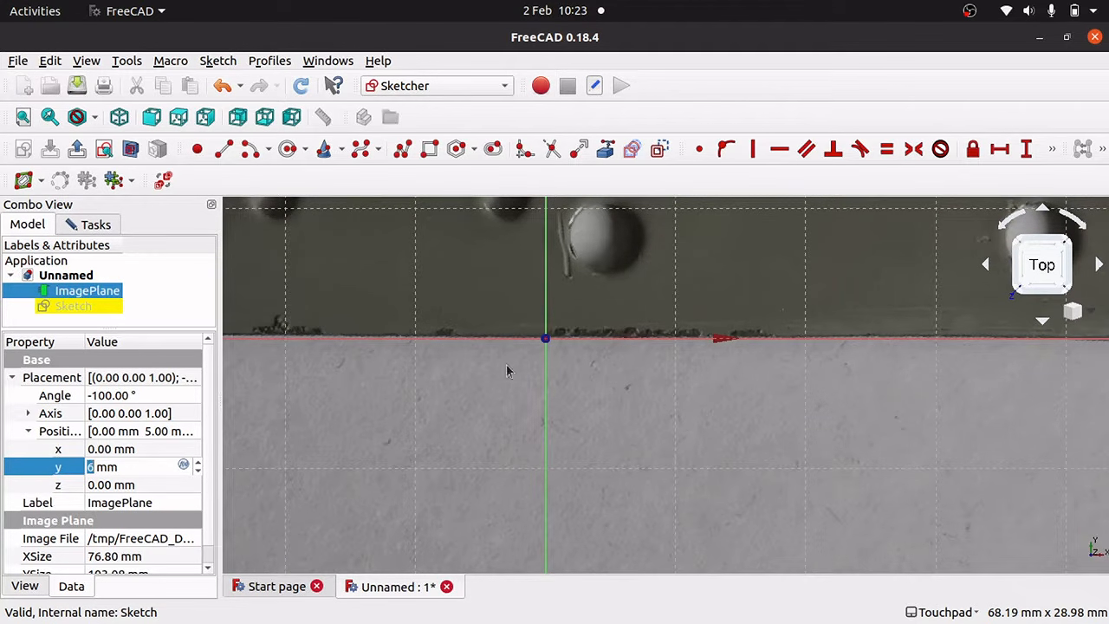
key(Right)
key(Right)
key(Right)
key(Right)
key(Right)
key(Right)
key(Right)
key(Right)
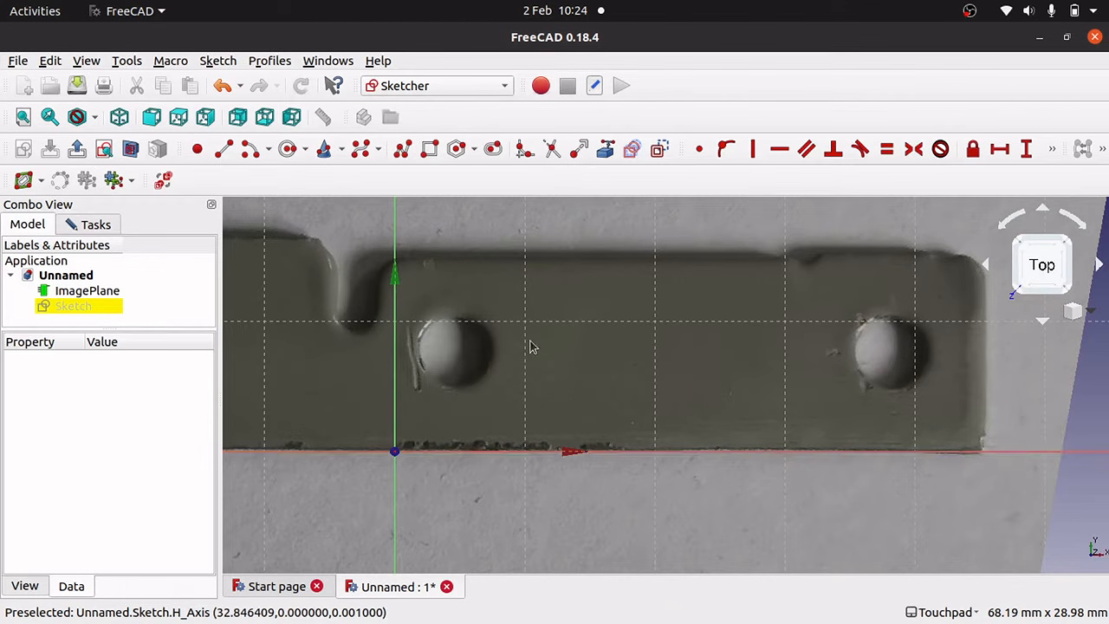
Pan and zoom out until the whole plate with holes and slots is visible.
key(Right)
key(Right)
key(Right)
key(Right)
key(Right)
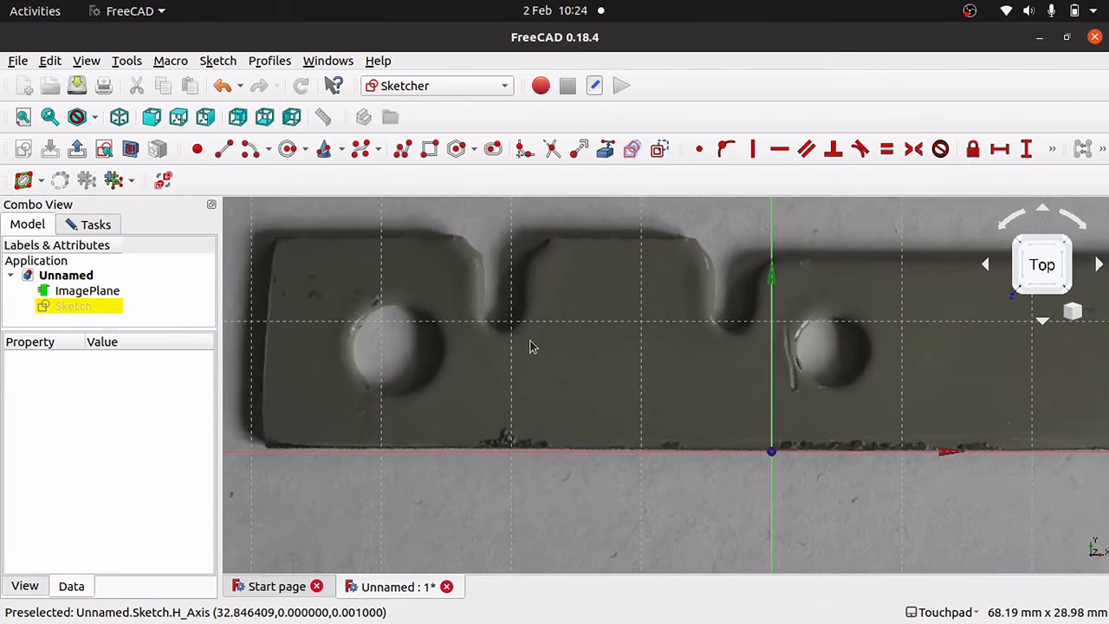
scroll(533, 346, down, 2)
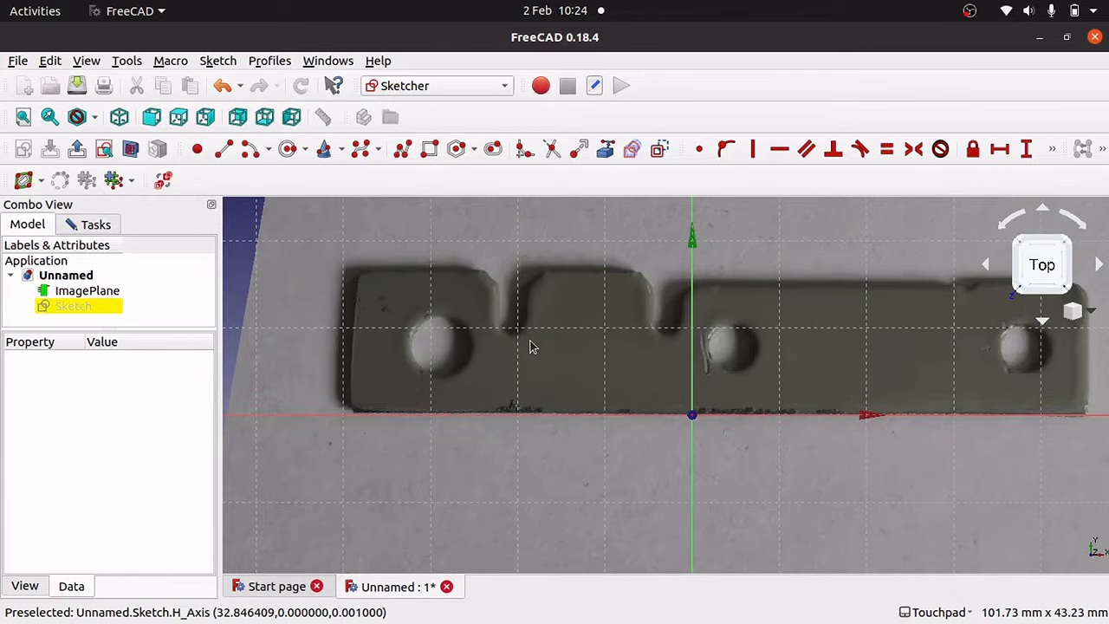
key(Left)
key(Left)
key(Right)
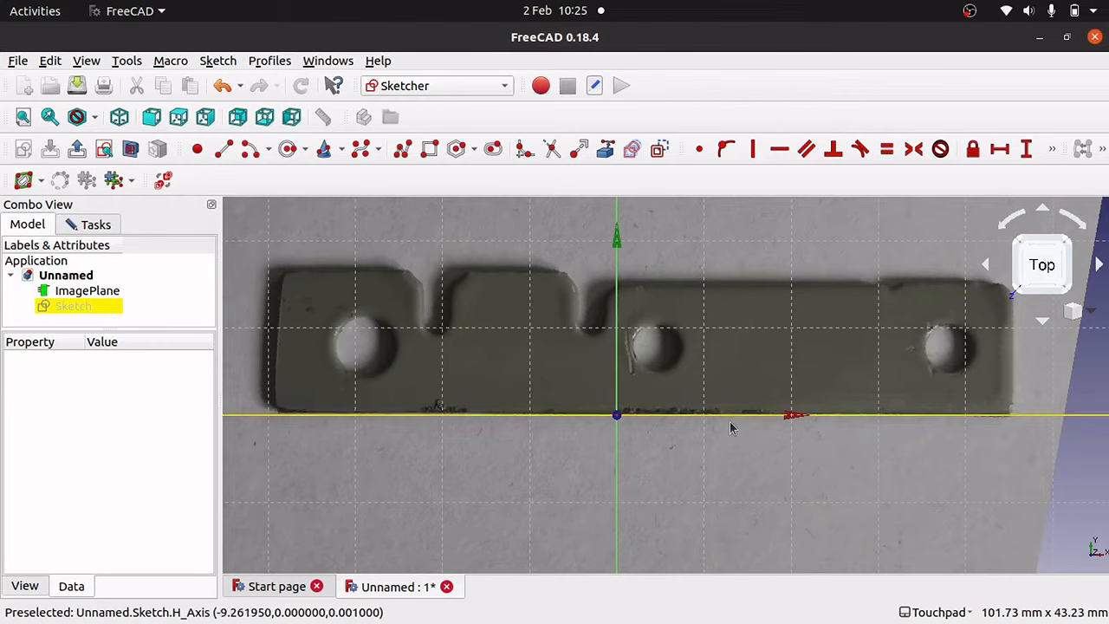
Draw a circle over the left hole and constrain its diameter to 7 mm.
click(288, 150)
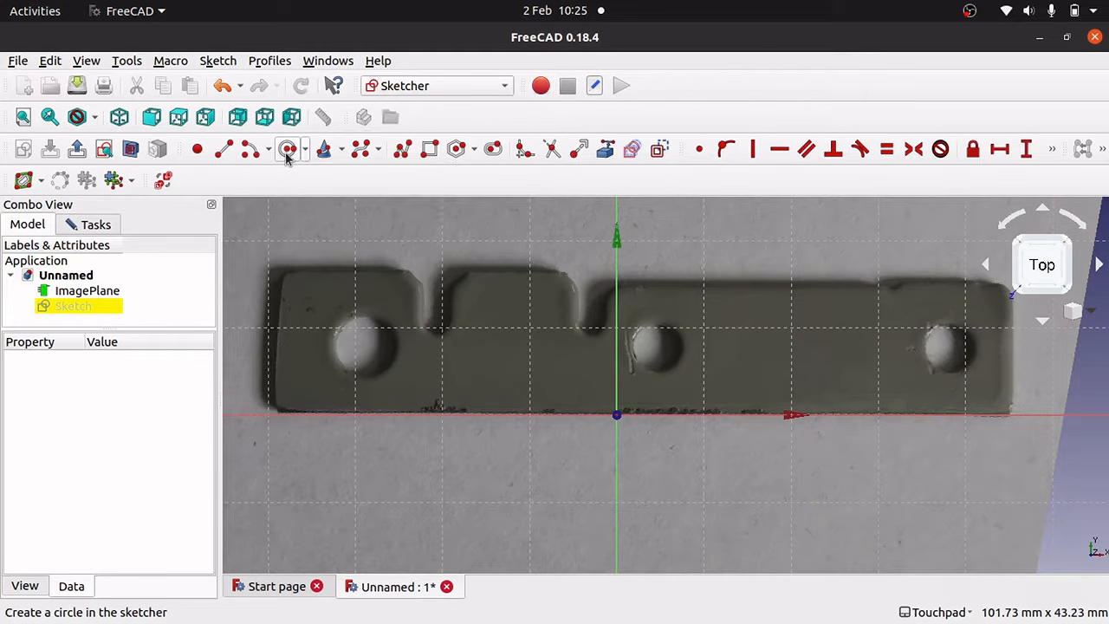
click(360, 344)
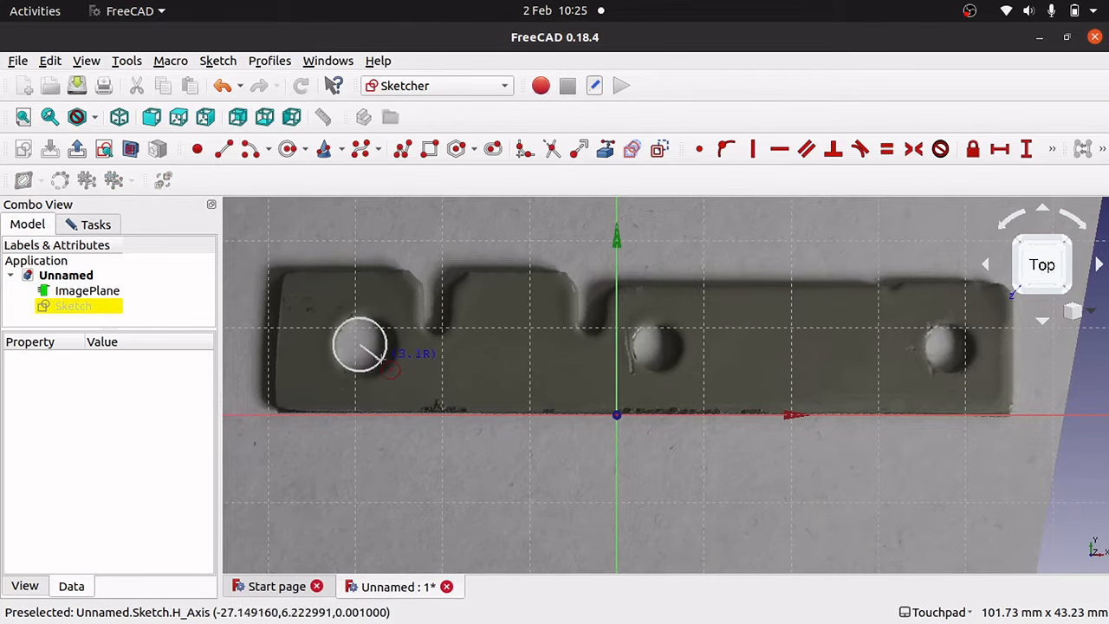
click(380, 328)
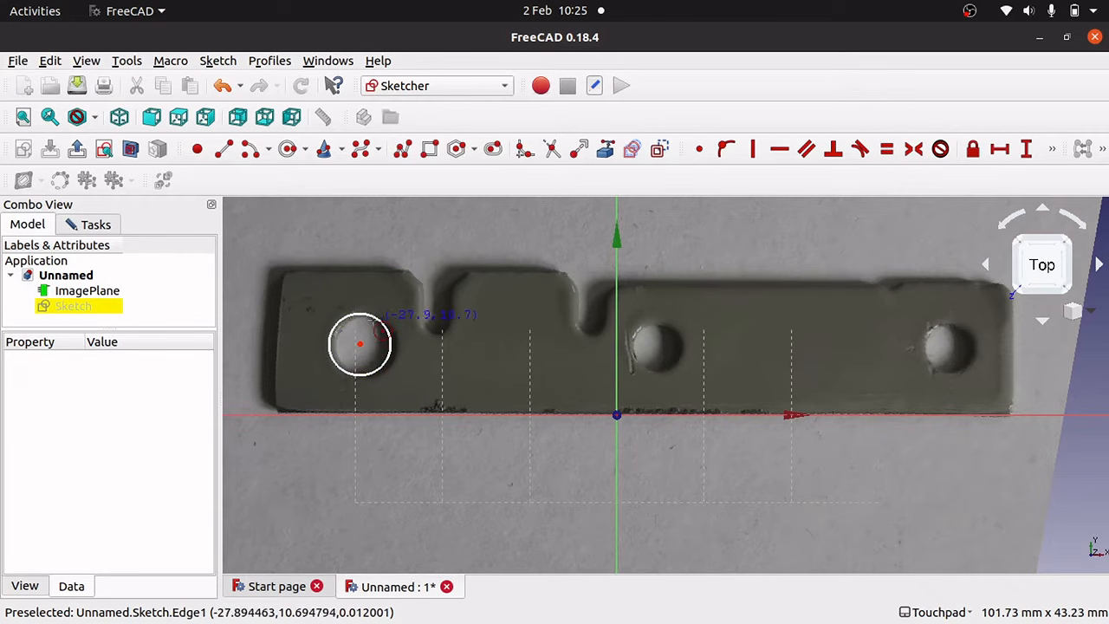
key(Escape)
click(385, 326)
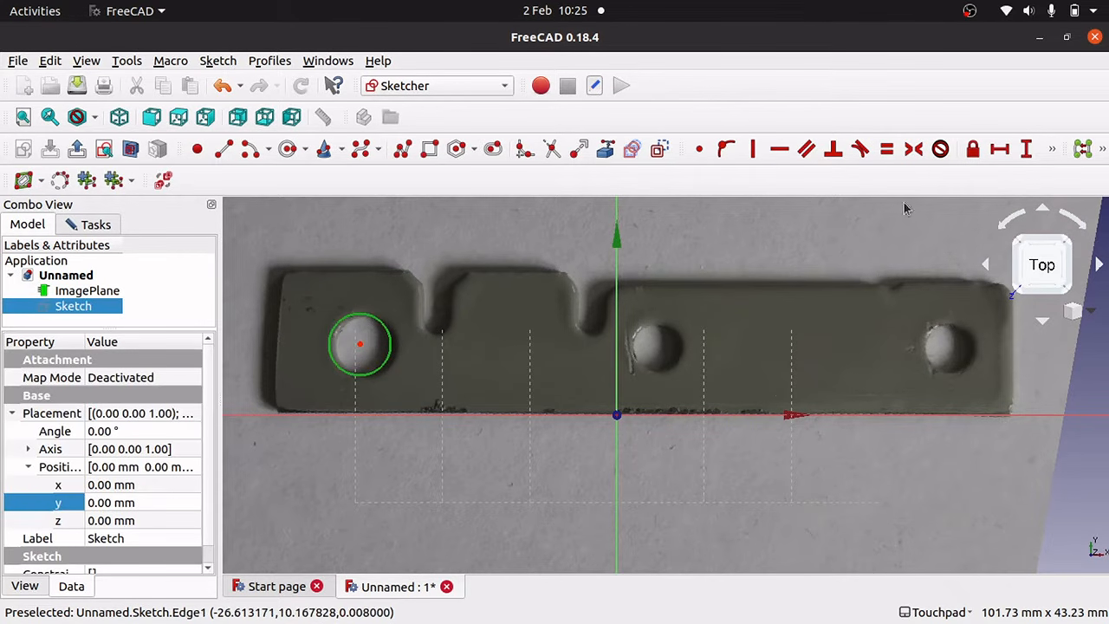
click(1051, 151)
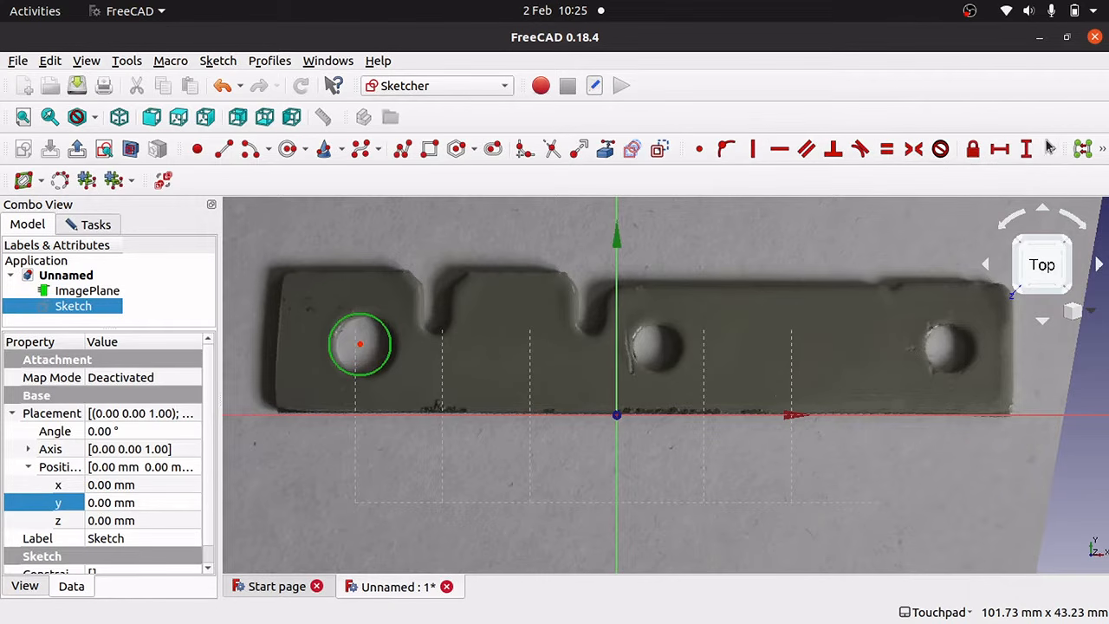
click(743, 175)
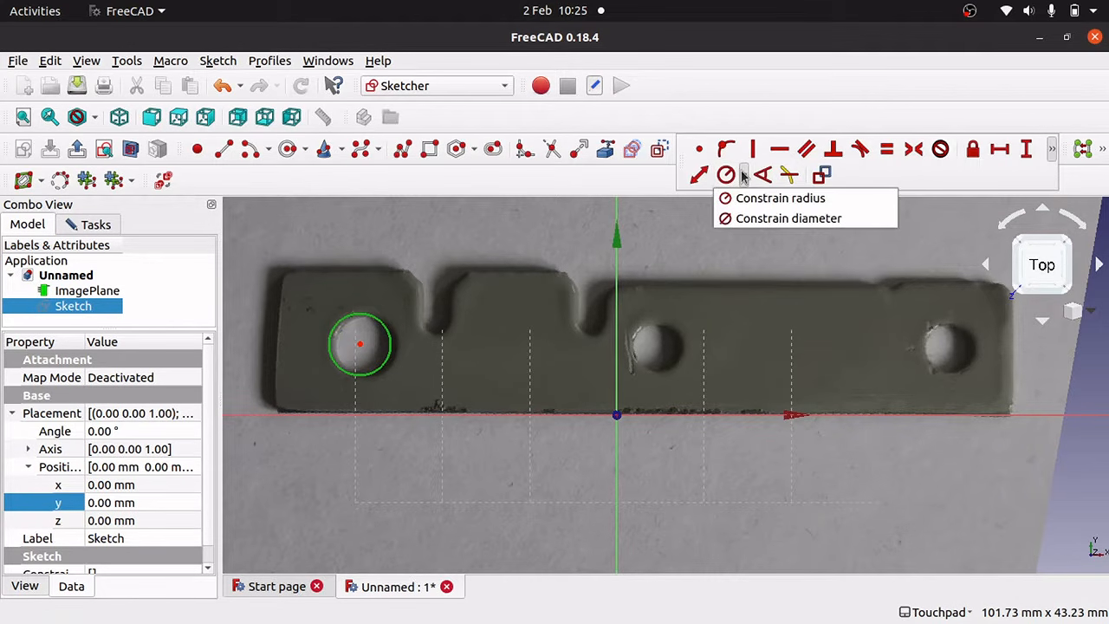
click(754, 219)
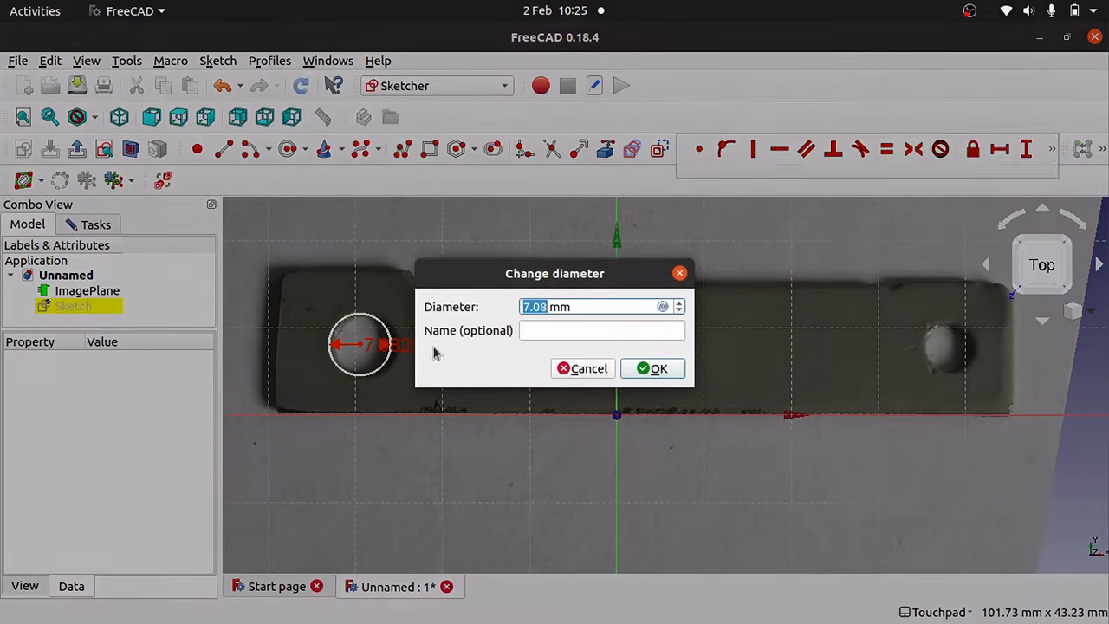
text(7)
key(Return)
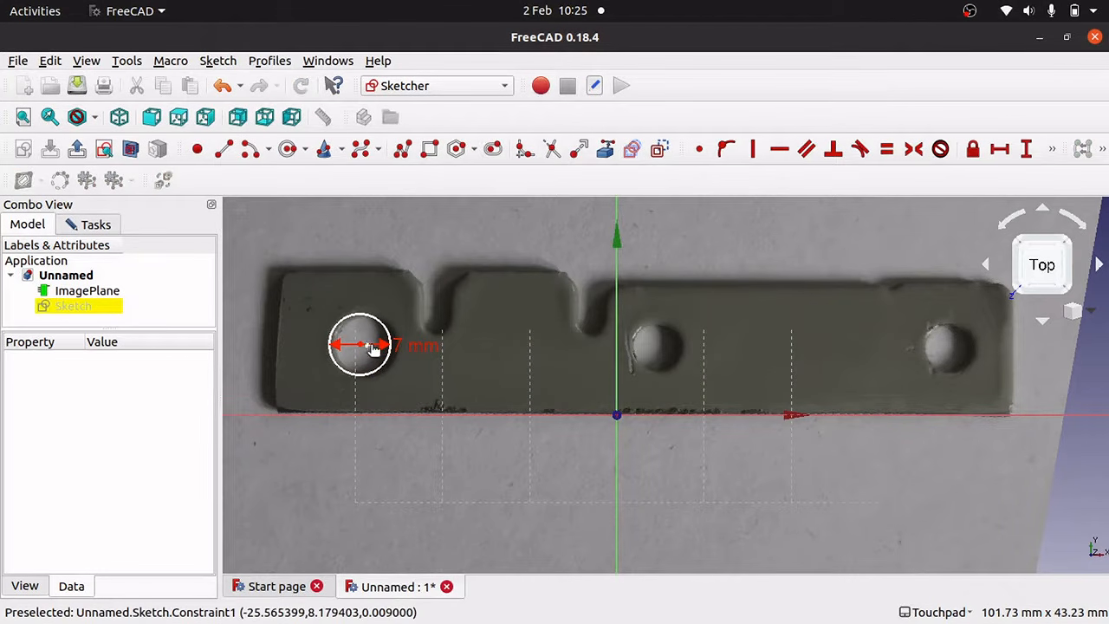
drag(358, 347, 366, 348)
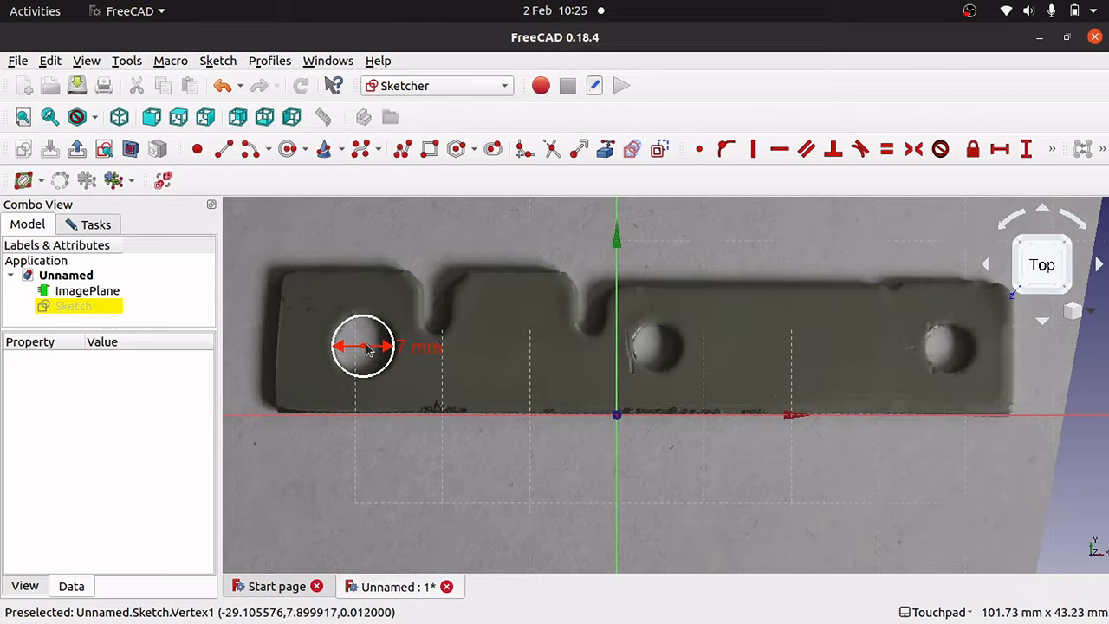
Draw a circle over the middle hole with a 5 mm diameter constraint.
click(286, 149)
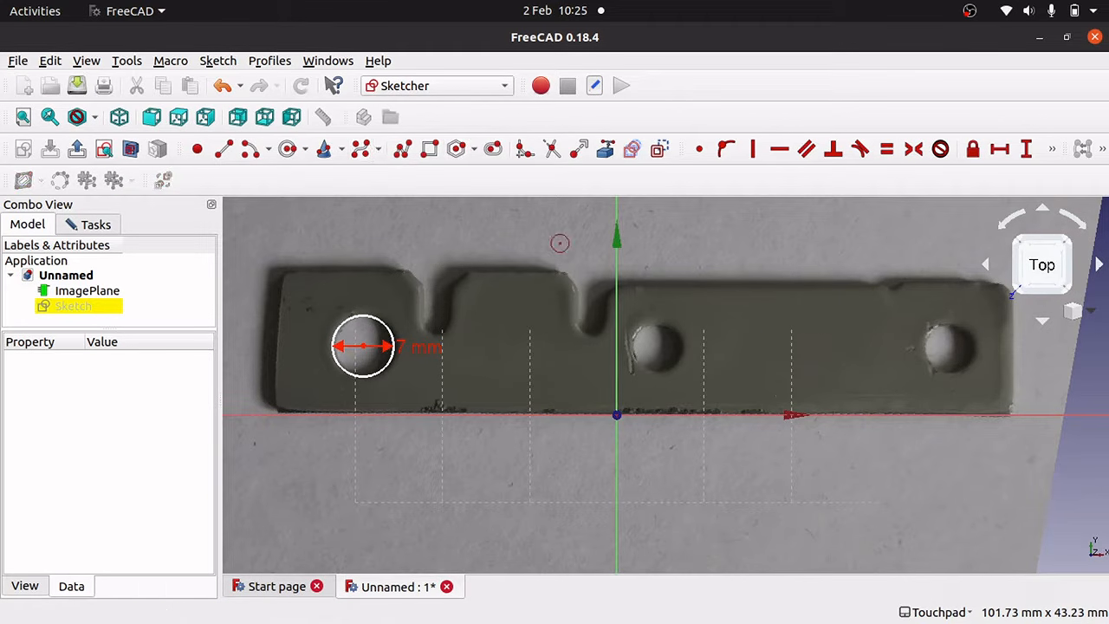
click(654, 345)
click(681, 345)
right_click(689, 345)
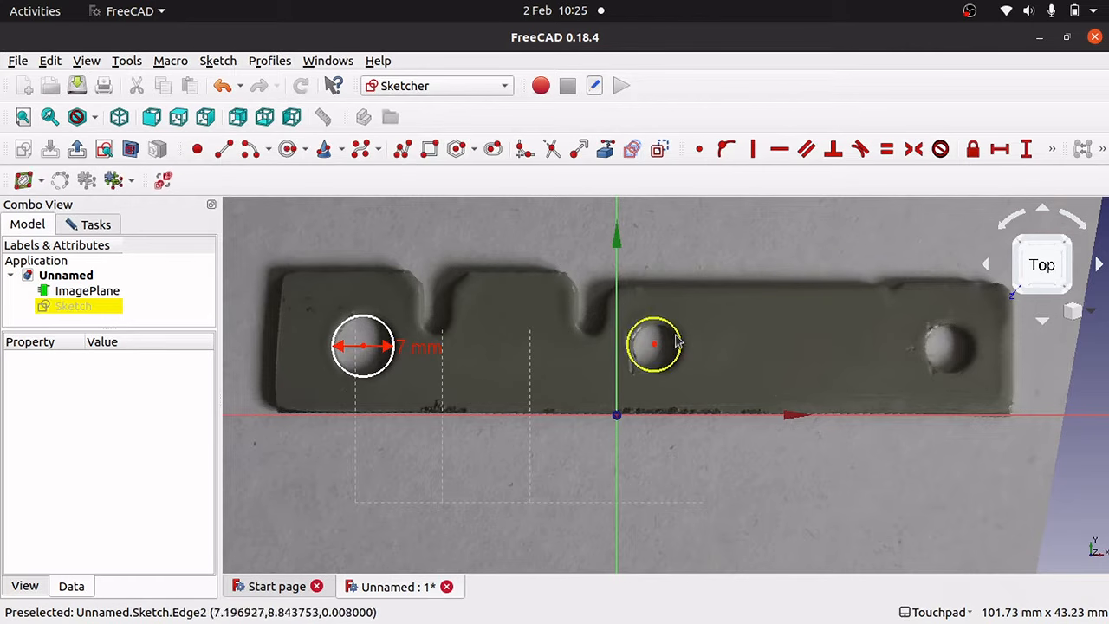
click(681, 343)
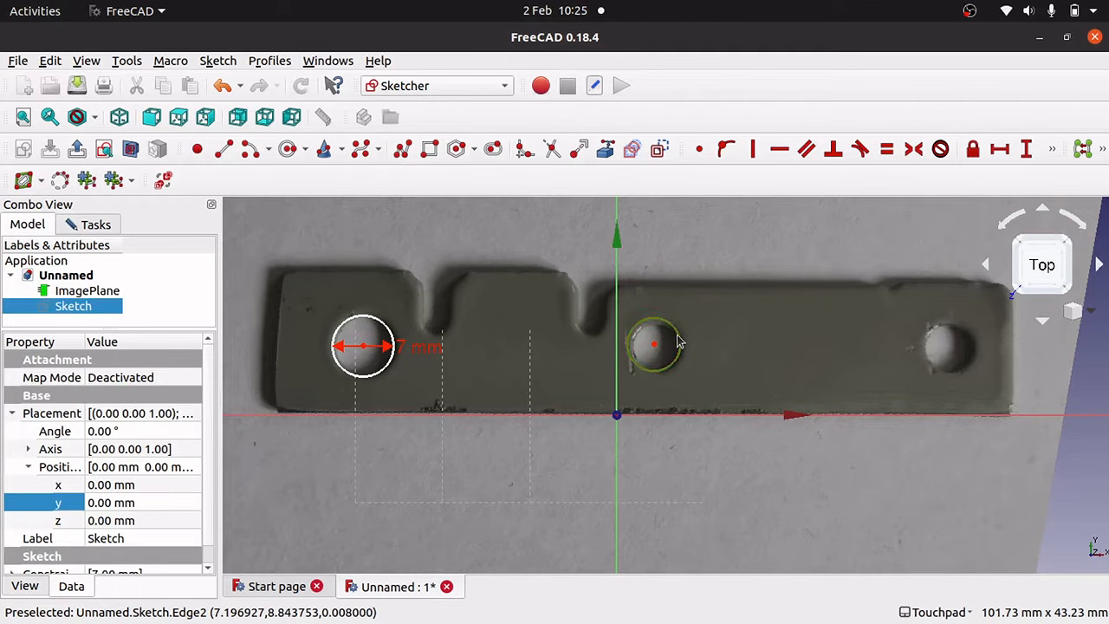
click(1054, 149)
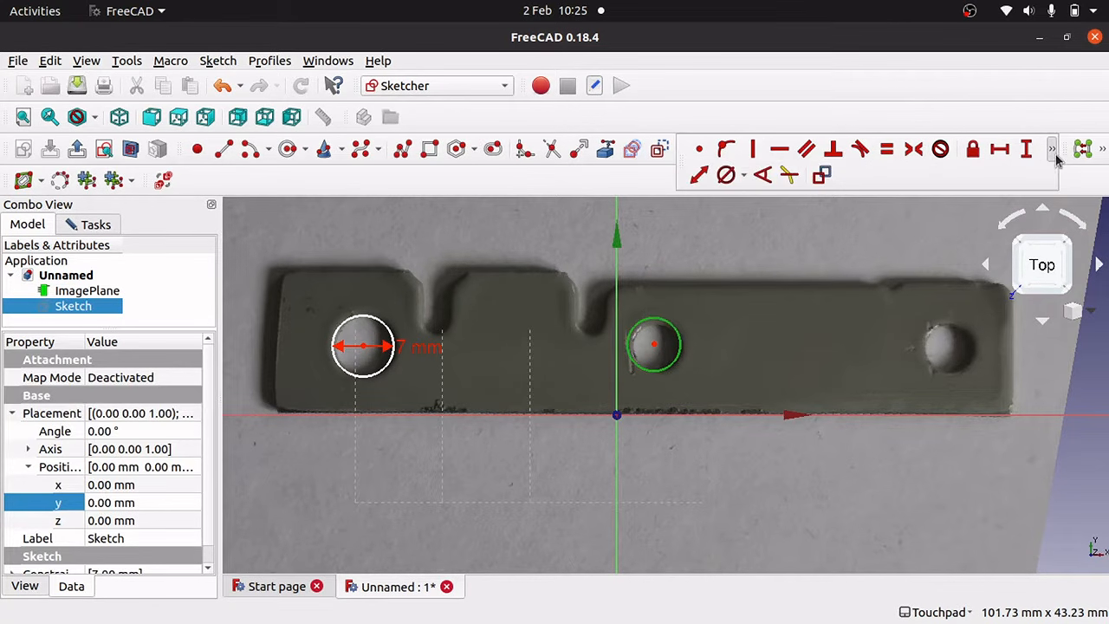
click(727, 174)
text(5)
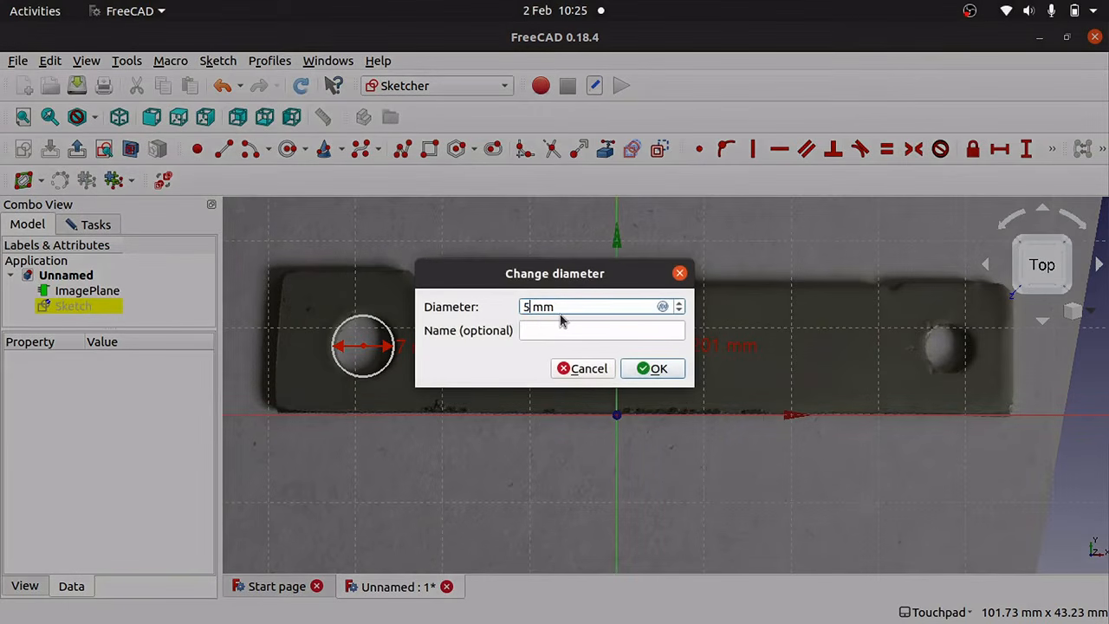
key(Return)
mouse_move(654, 344)
mouse_down()
mouse_move(668, 346)
mouse_move(658, 350)
mouse_up()
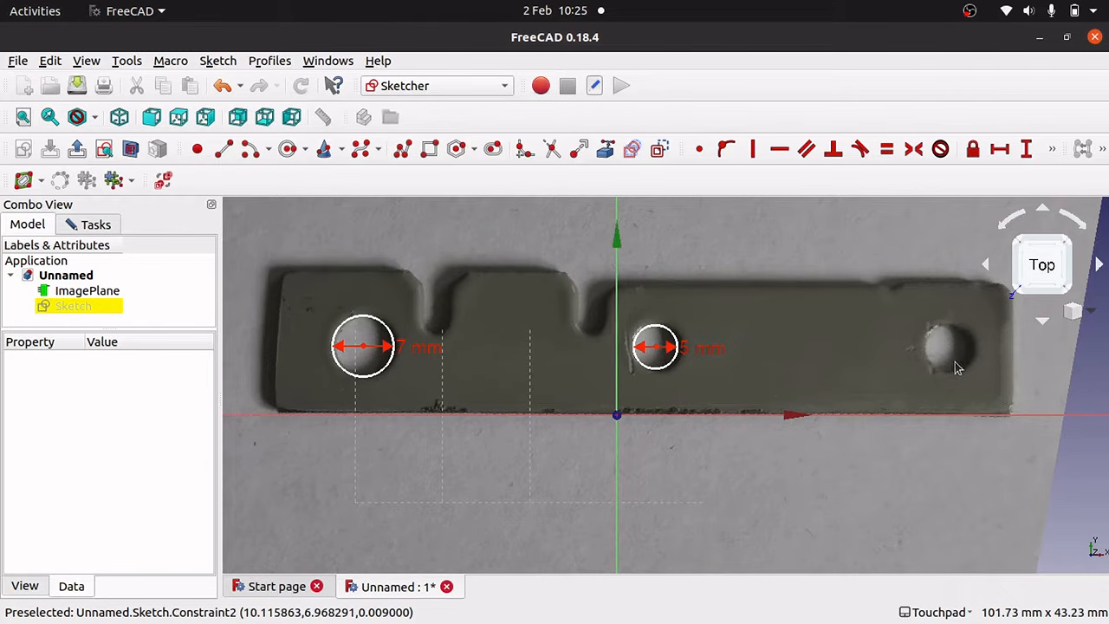
click(670, 337)
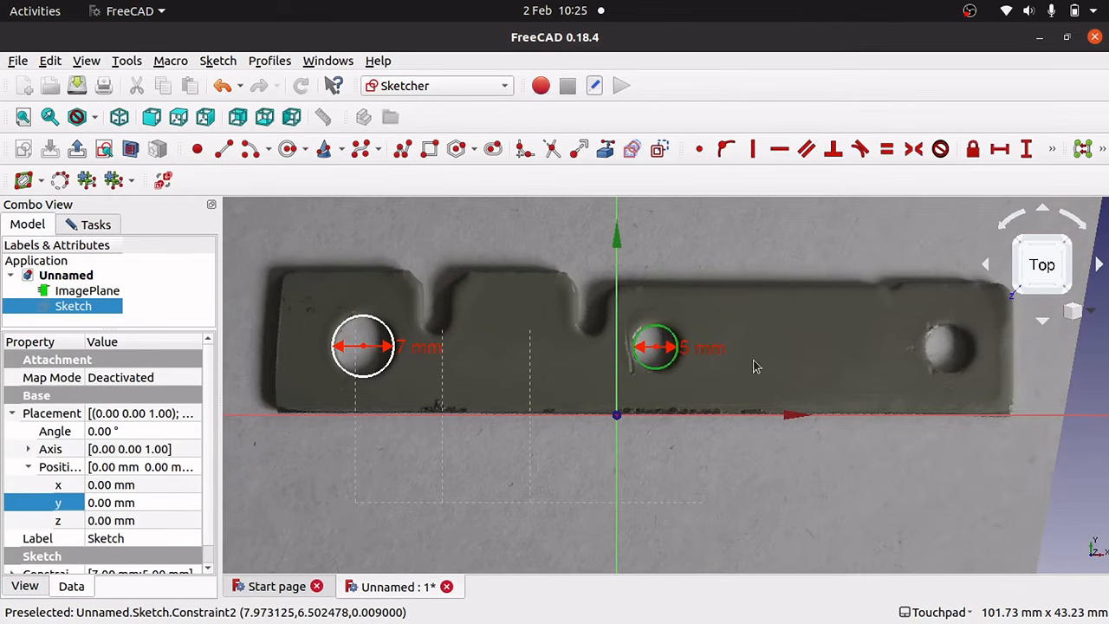
Clone the 5 mm circle onto the right-hand hole and nudge it onto the hole centre.
key(g)
key(l)
click(655, 347)
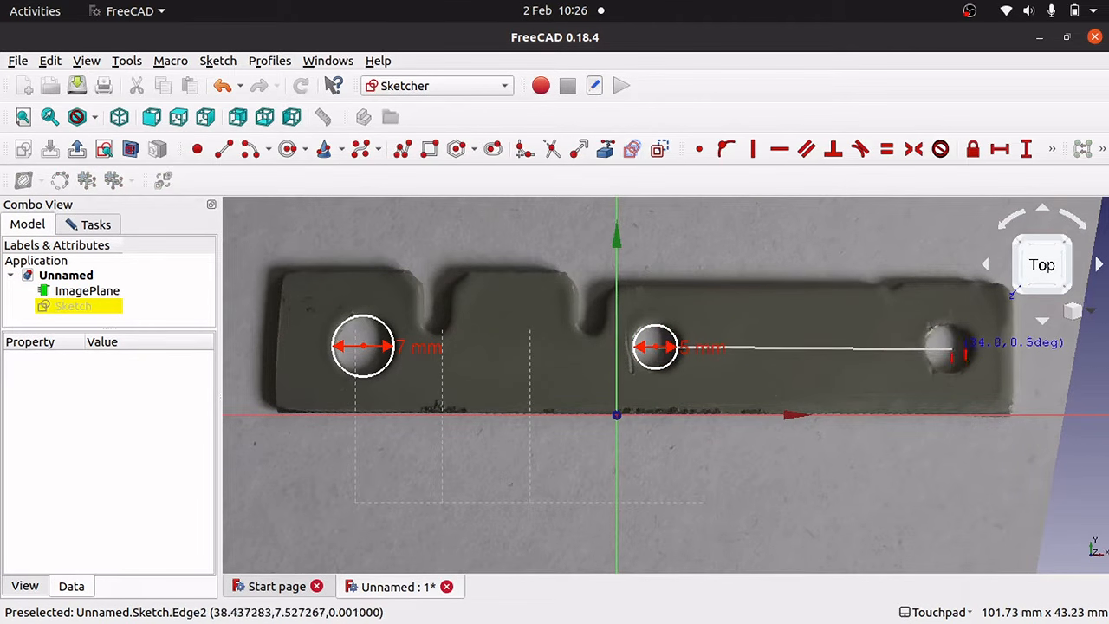
click(954, 354)
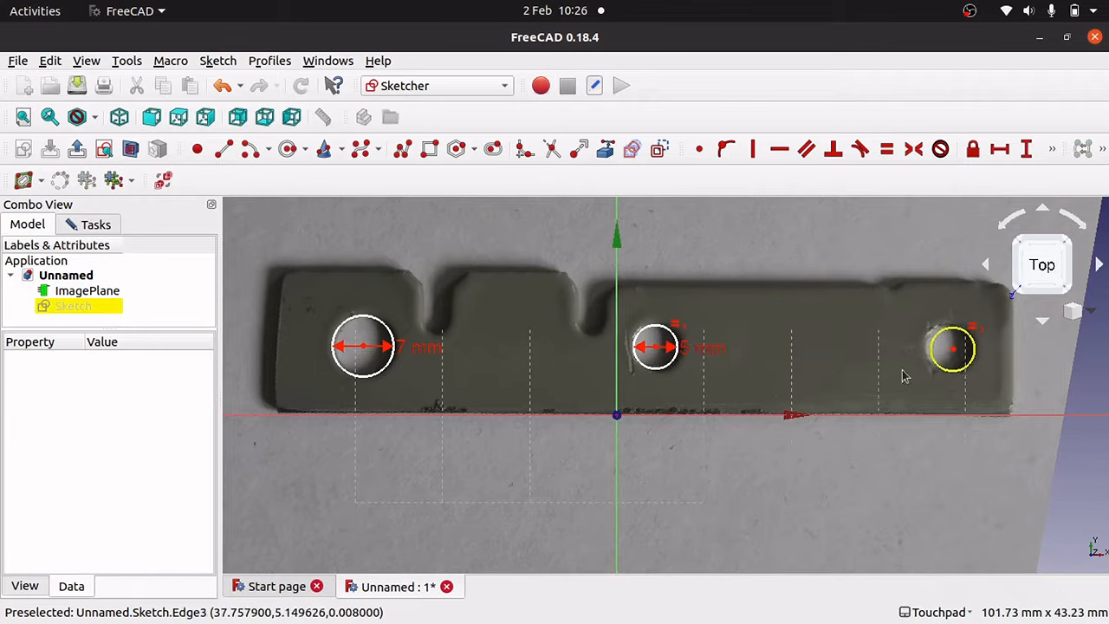
click(977, 333)
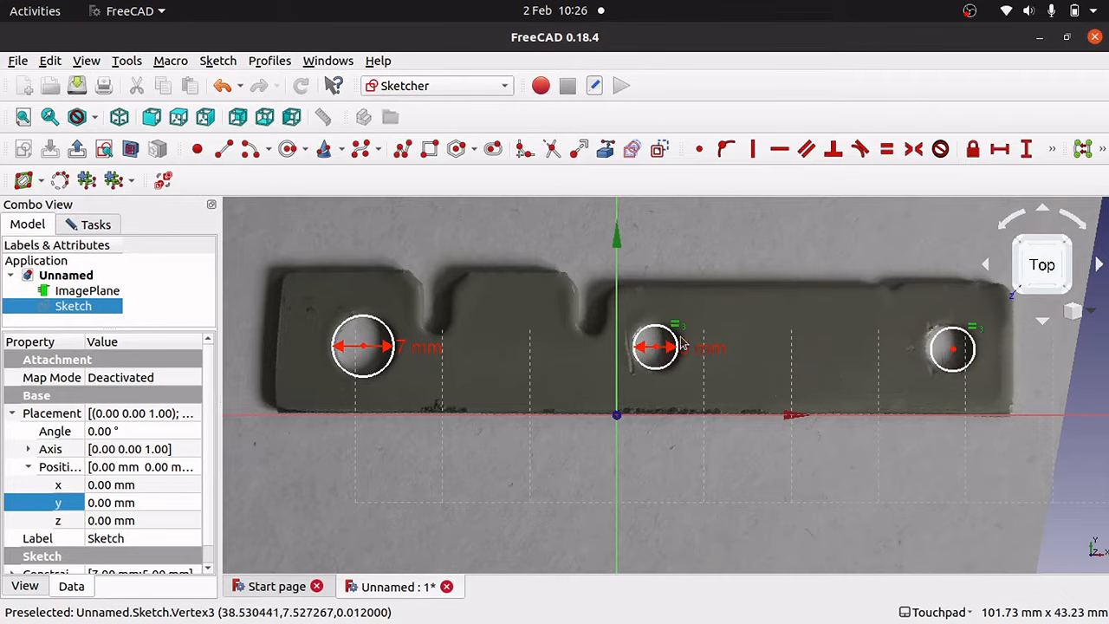
click(711, 351)
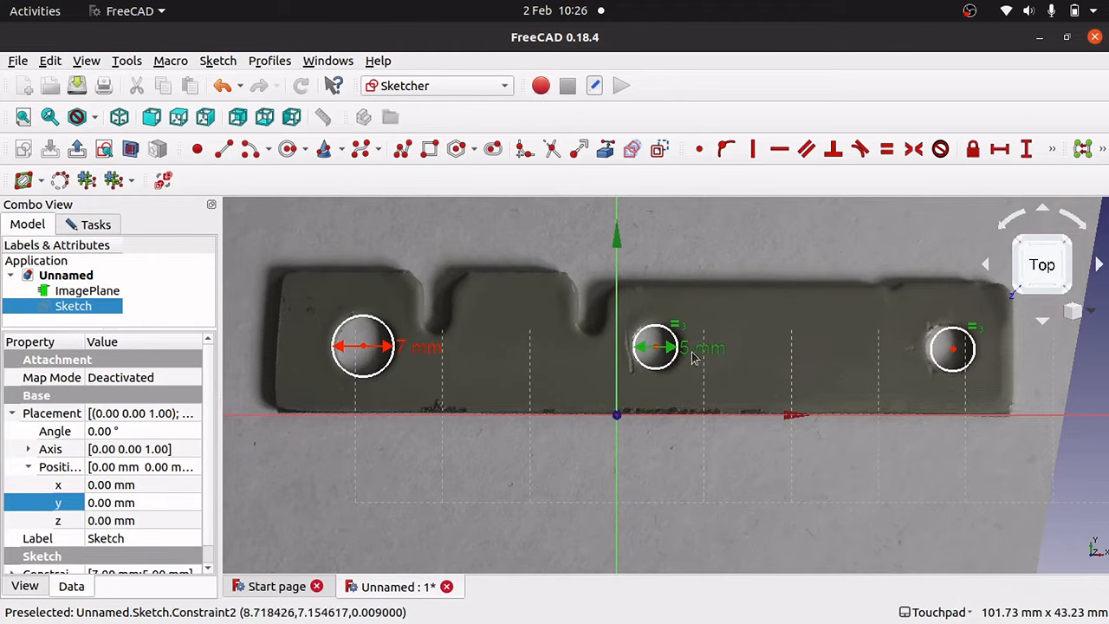
mouse_move(953, 349)
mouse_down()
mouse_move(938, 349)
mouse_move(952, 353)
mouse_up()
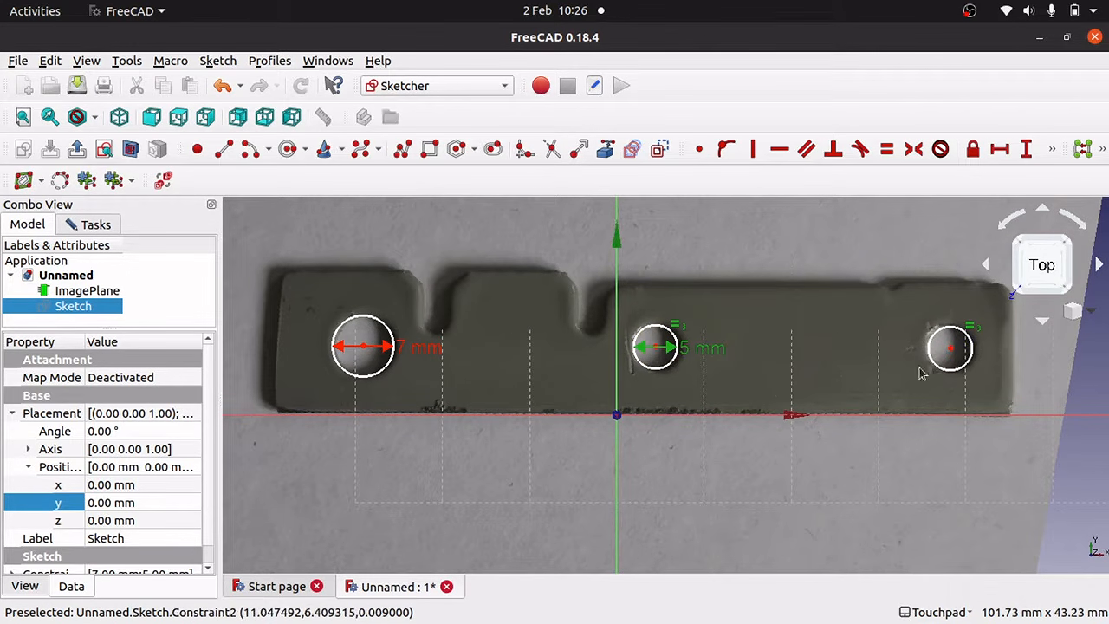
key(Escape)
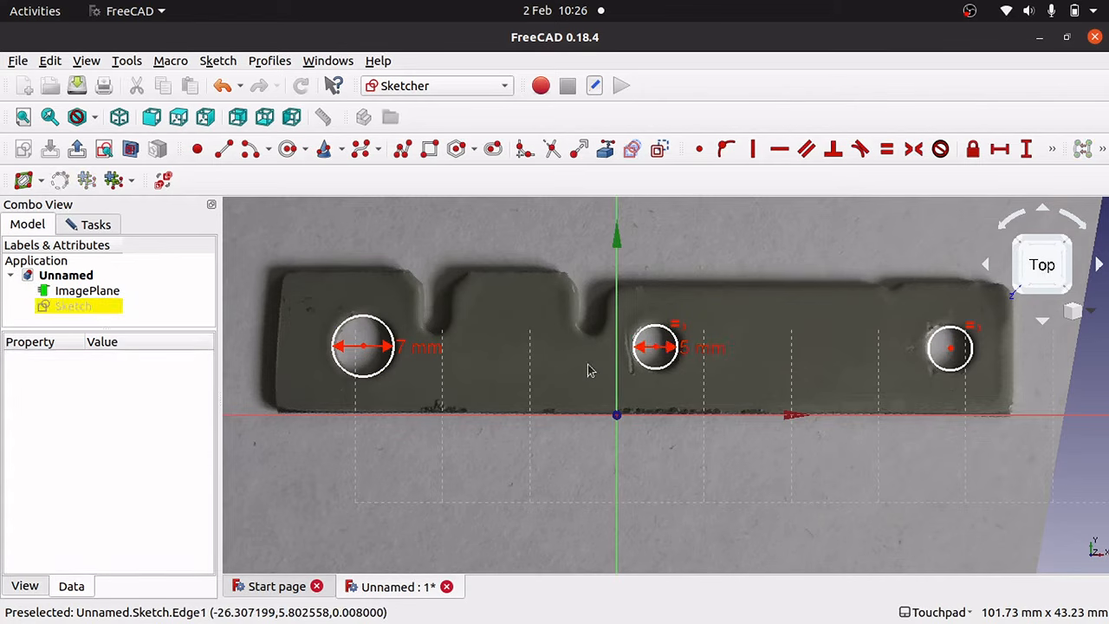
scroll(587, 370, down, 2)
scroll(587, 371, up, 5)
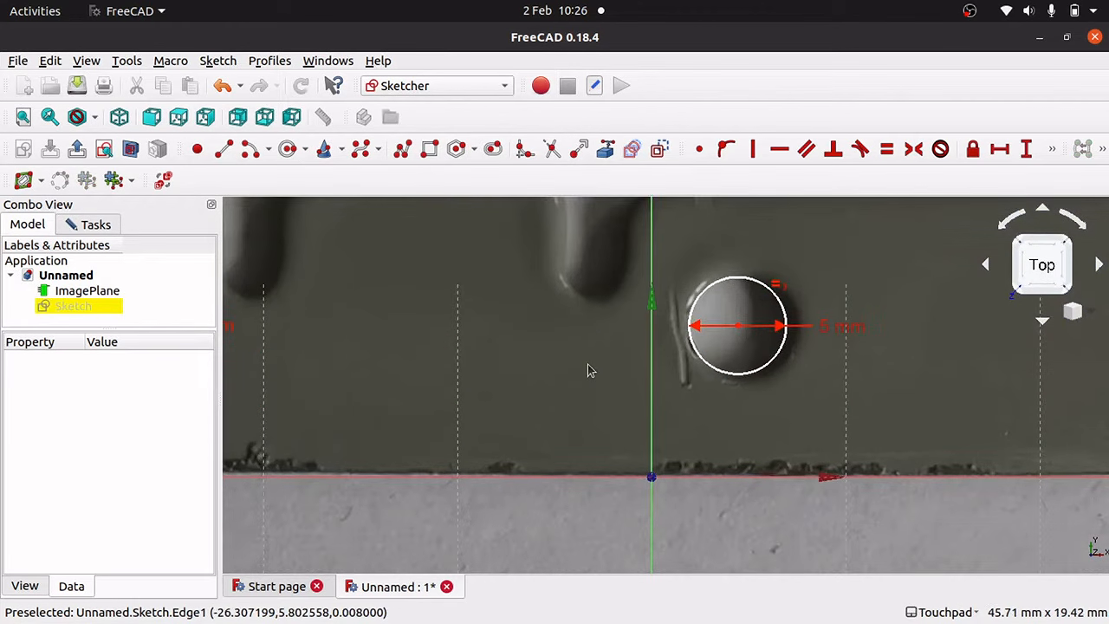
key(Up)
key(Left)
key(Left)
key(Left)
key(Left)
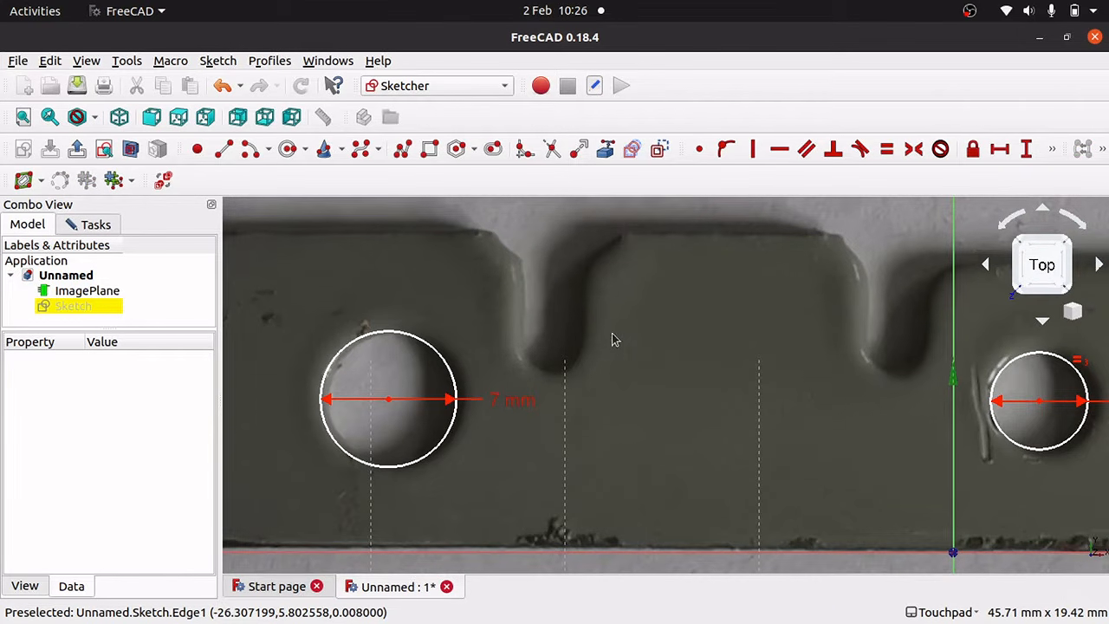
Draw a slot from above the left notch down to the notch bottom.
key(Up)
key(Up)
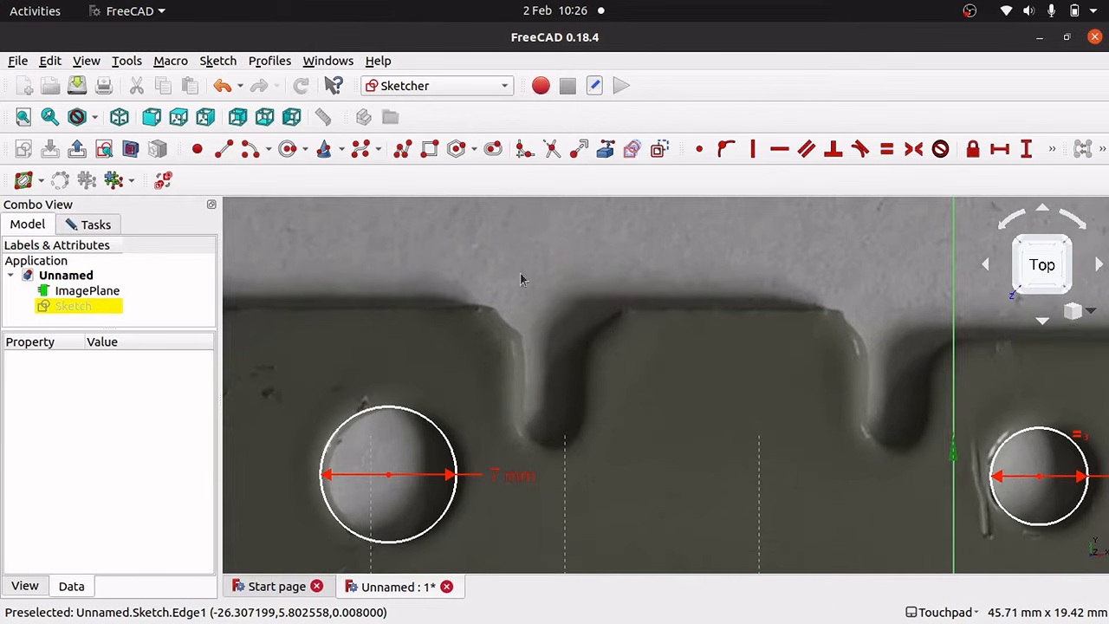
click(493, 150)
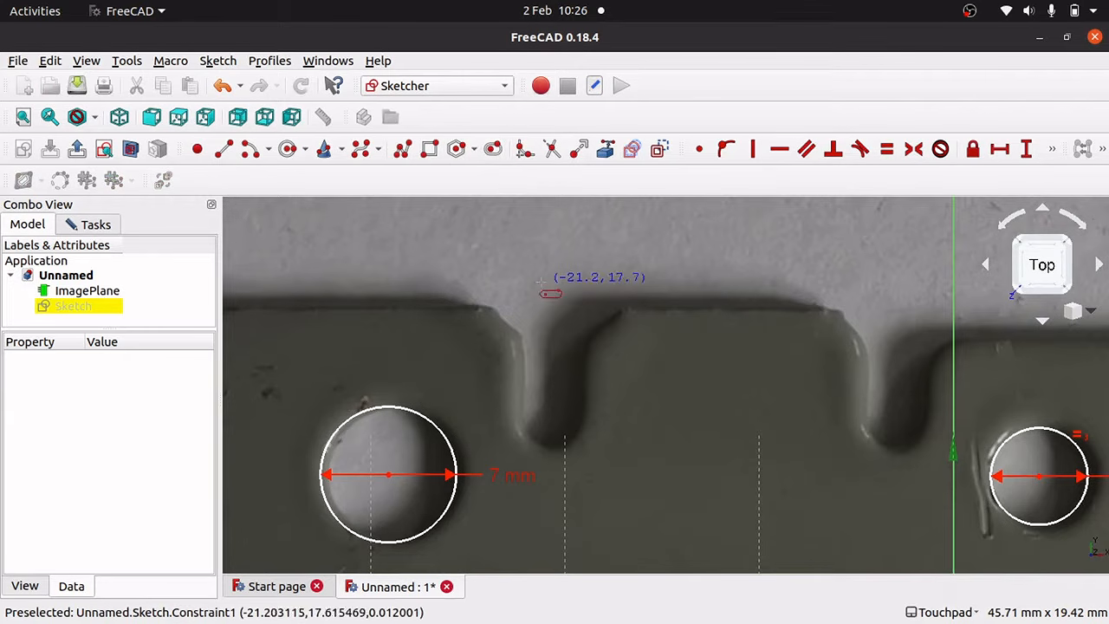
click(547, 248)
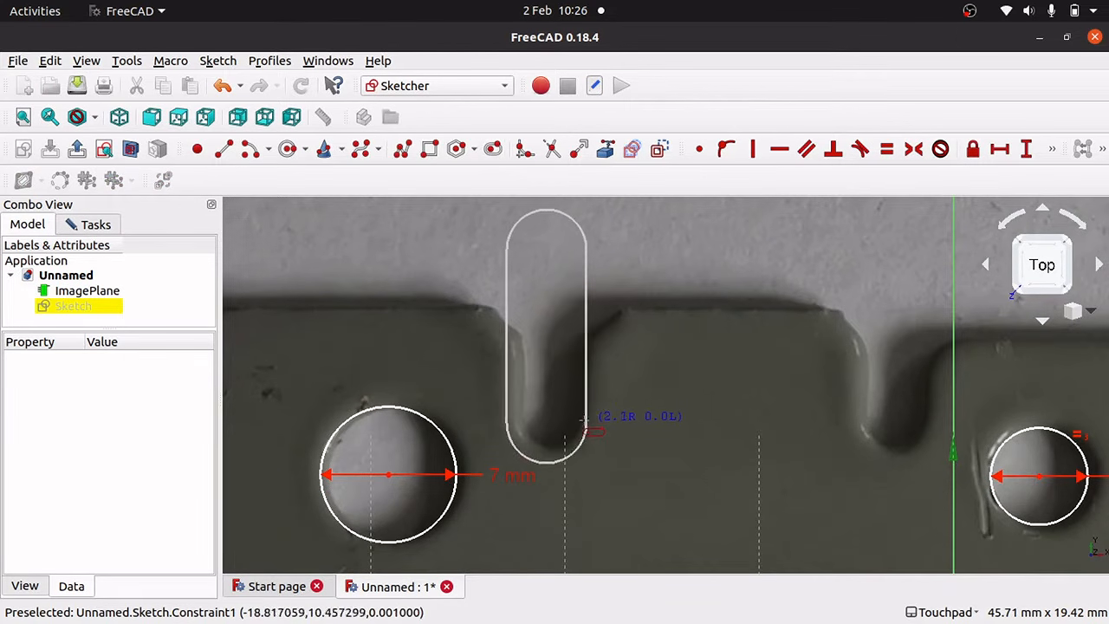
click(579, 421)
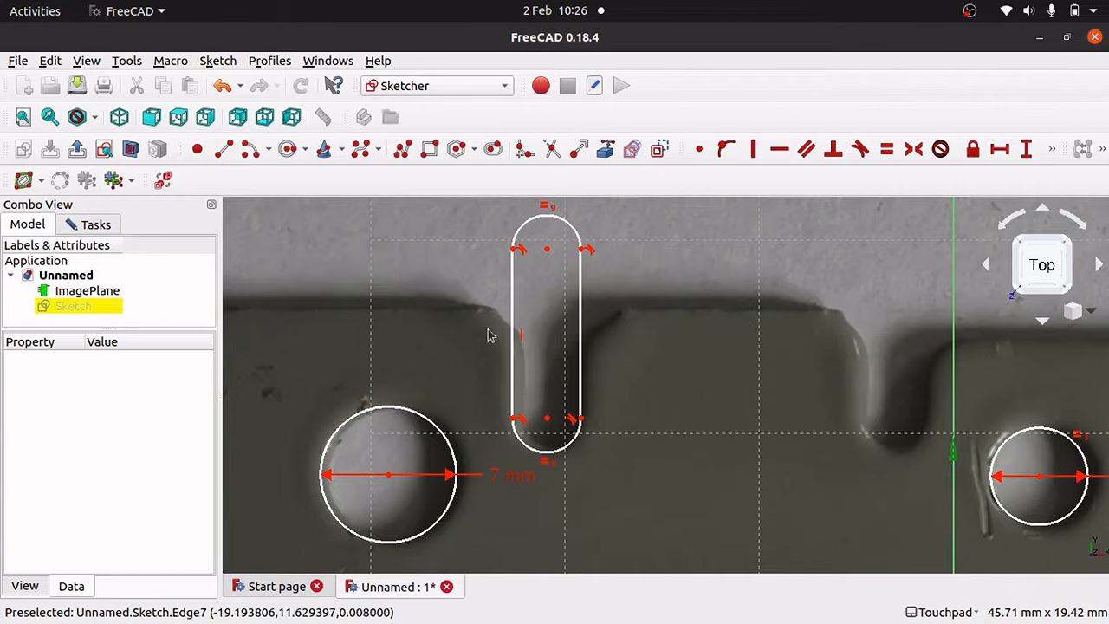
Drag the slot's sides and top end to match the notch width and extend past the top edge.
mouse_move(547, 419)
mouse_down()
mouse_move(569, 425)
mouse_move(554, 424)
mouse_up()
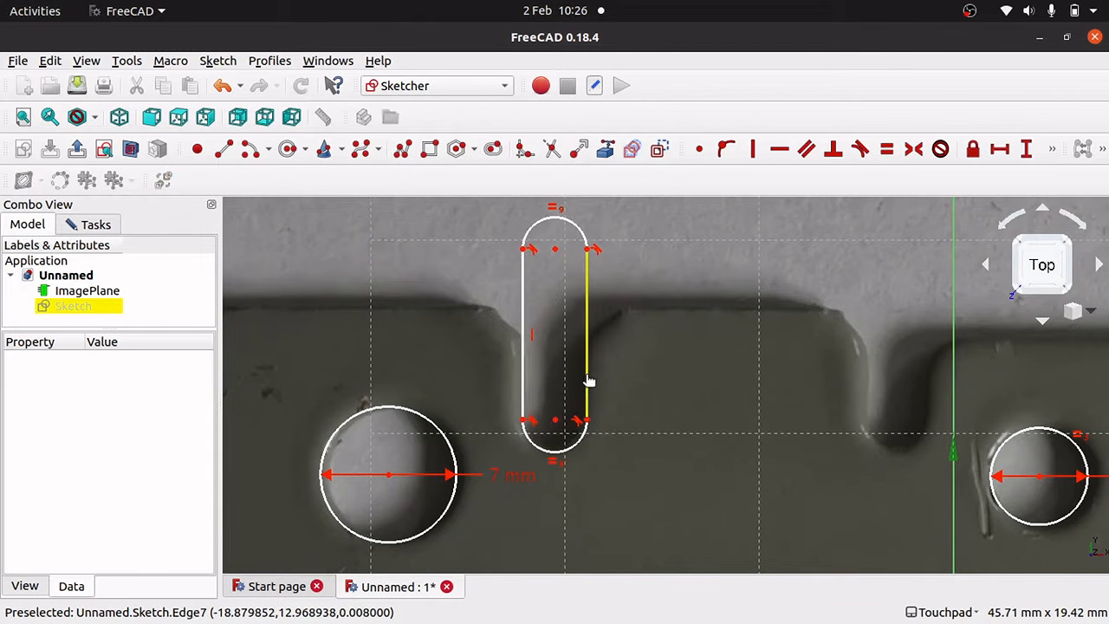
drag(588, 381, 585, 383)
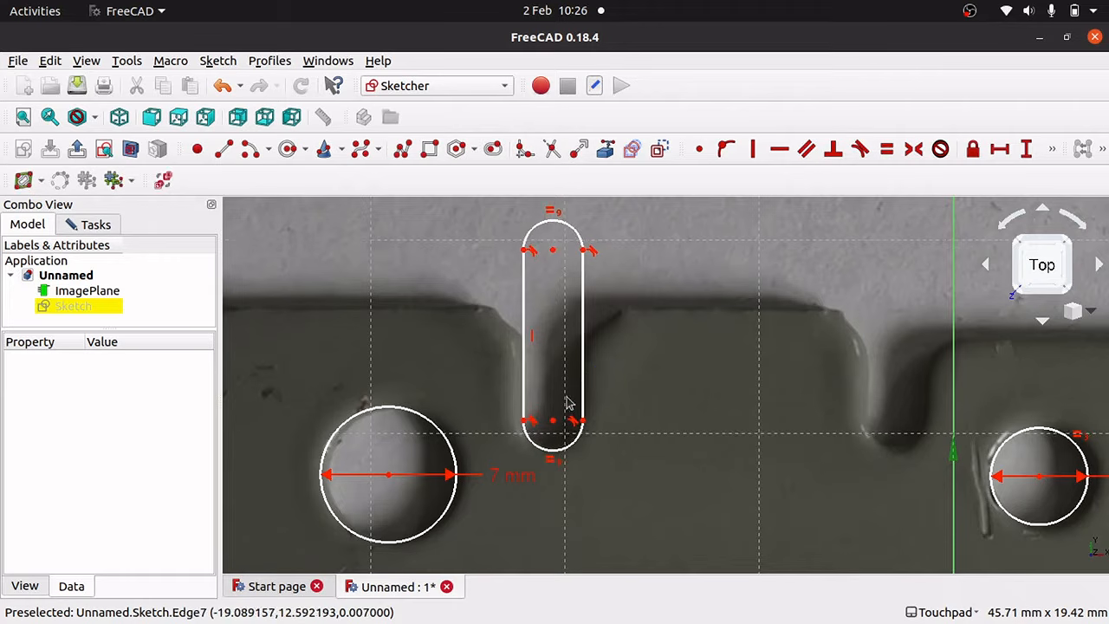
drag(555, 425, 555, 423)
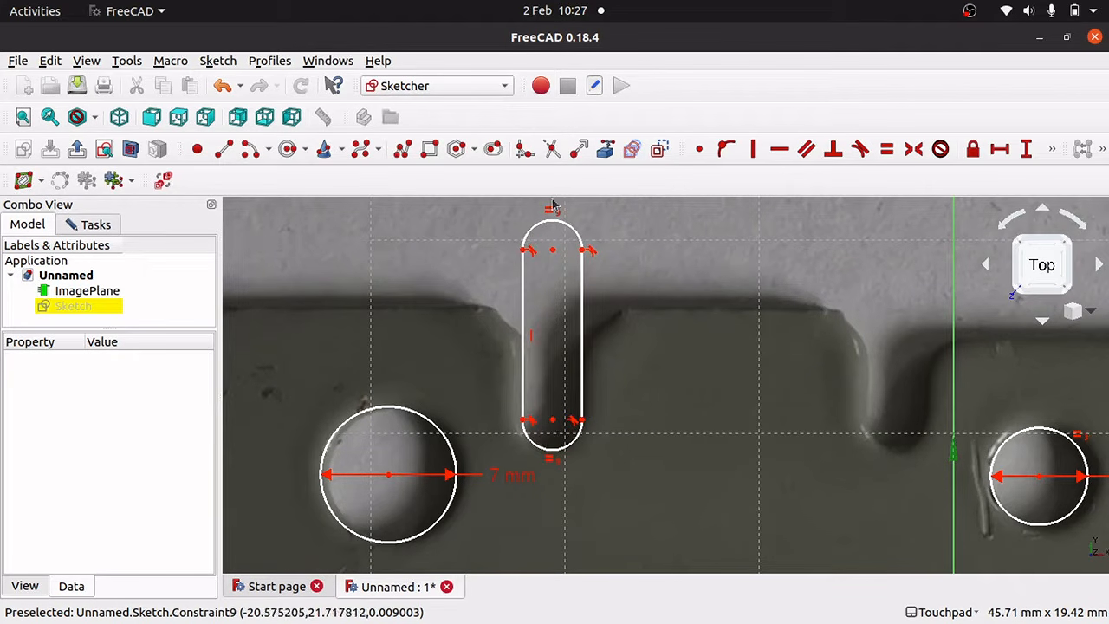
drag(554, 253, 561, 200)
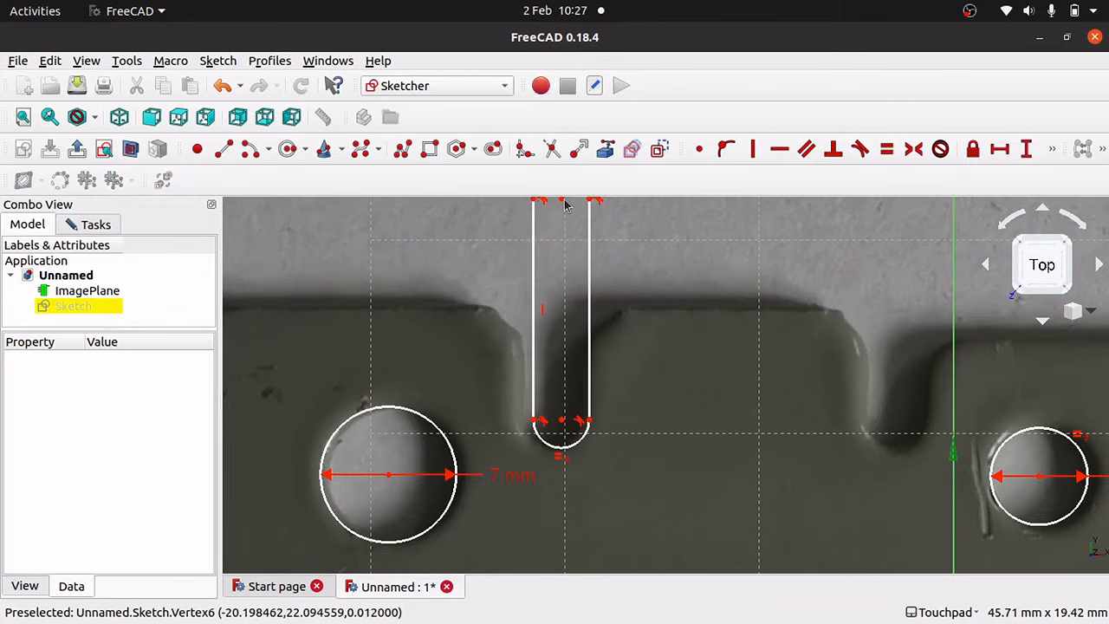
drag(532, 309, 523, 311)
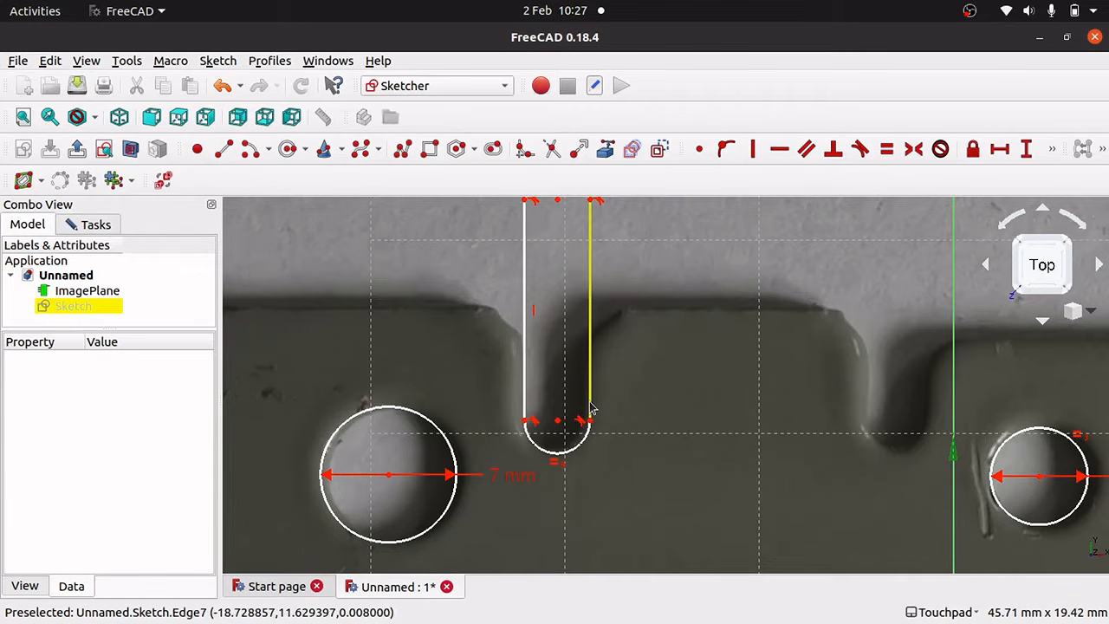
drag(592, 407, 587, 407)
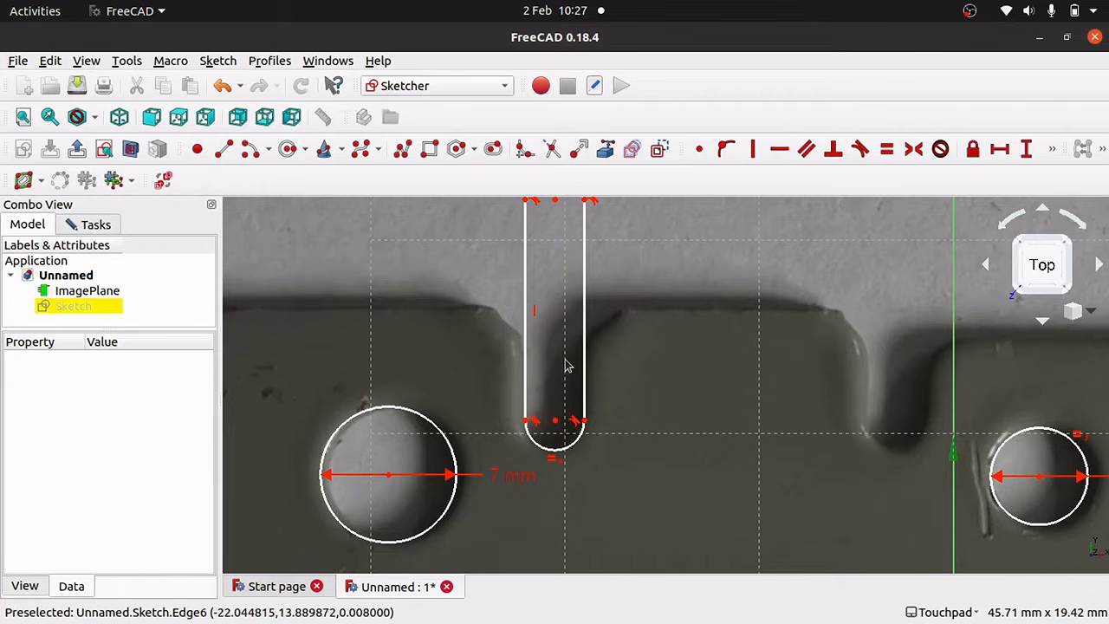
key(Up)
key(Down)
key(Up)
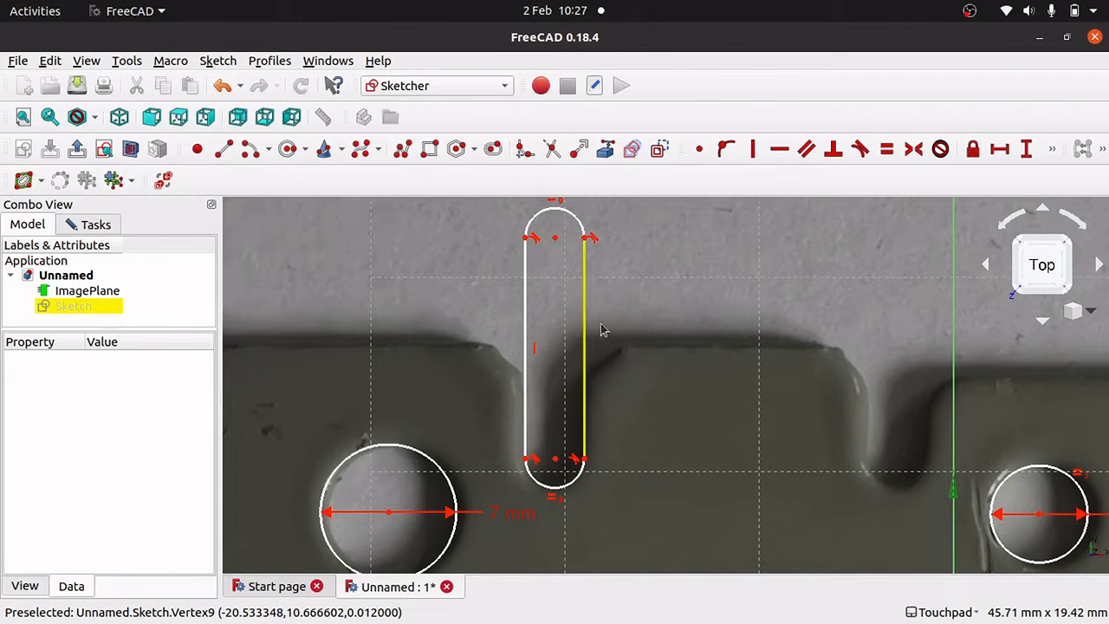
key(Down)
key(Down)
key(Down)
key(Down)
key(Down)
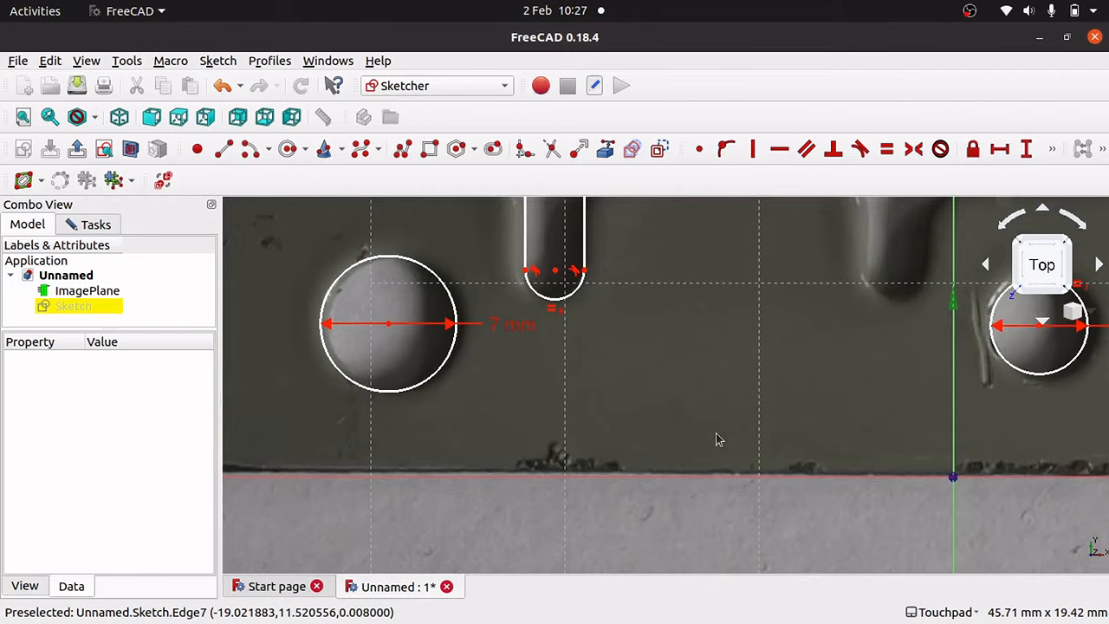
Add a 10.67 mm vertical distance from the slot's lower arc centre to the horizontal axis.
click(555, 477)
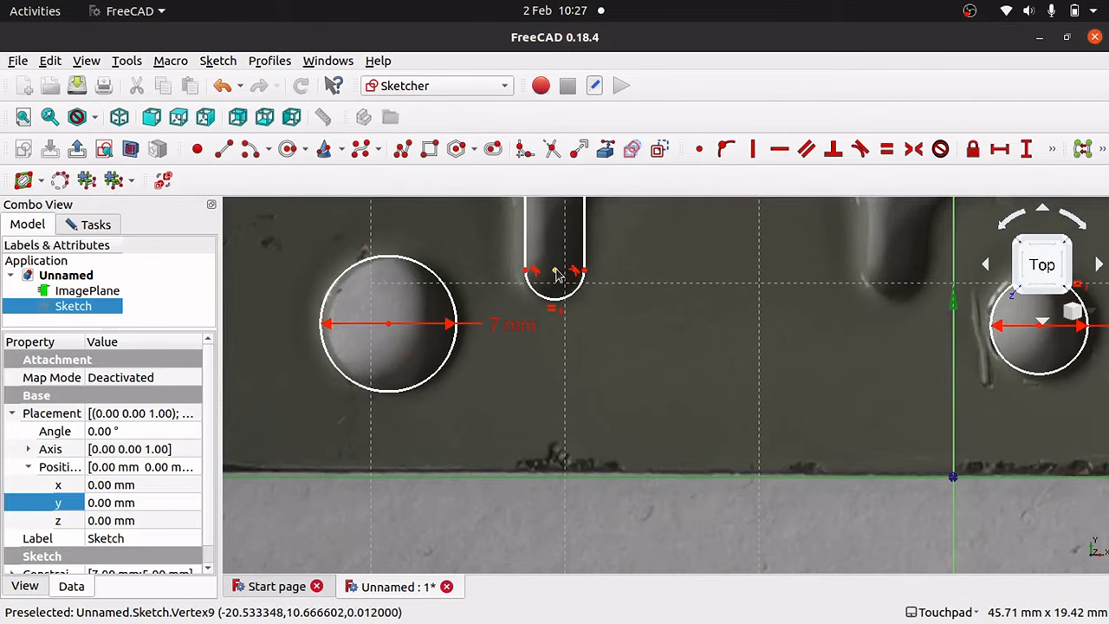
click(642, 334)
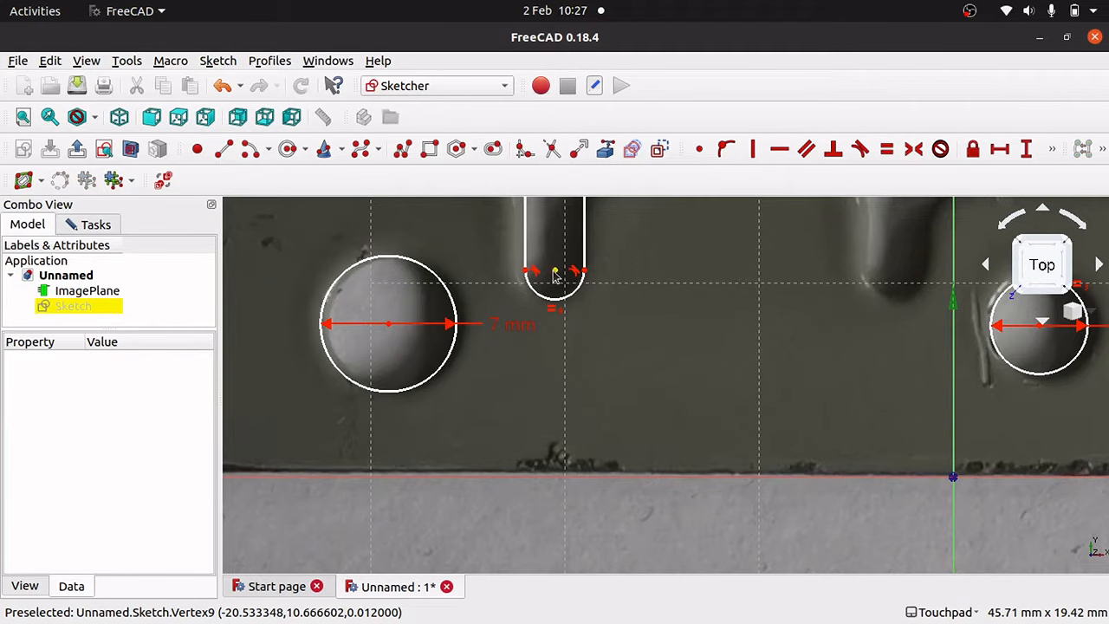
click(557, 274)
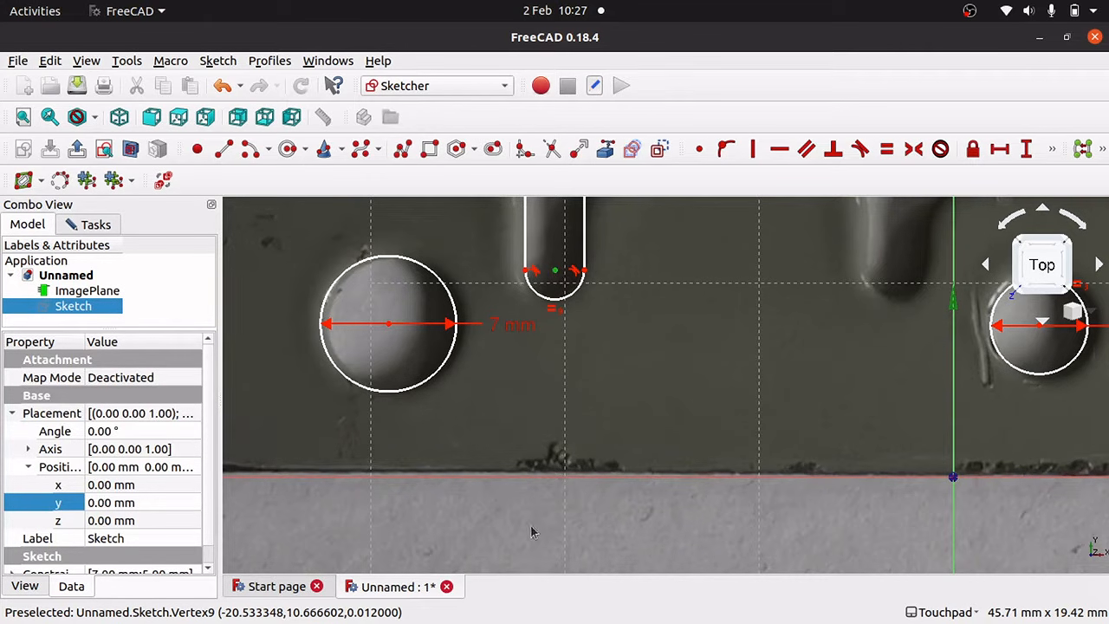
click(562, 481)
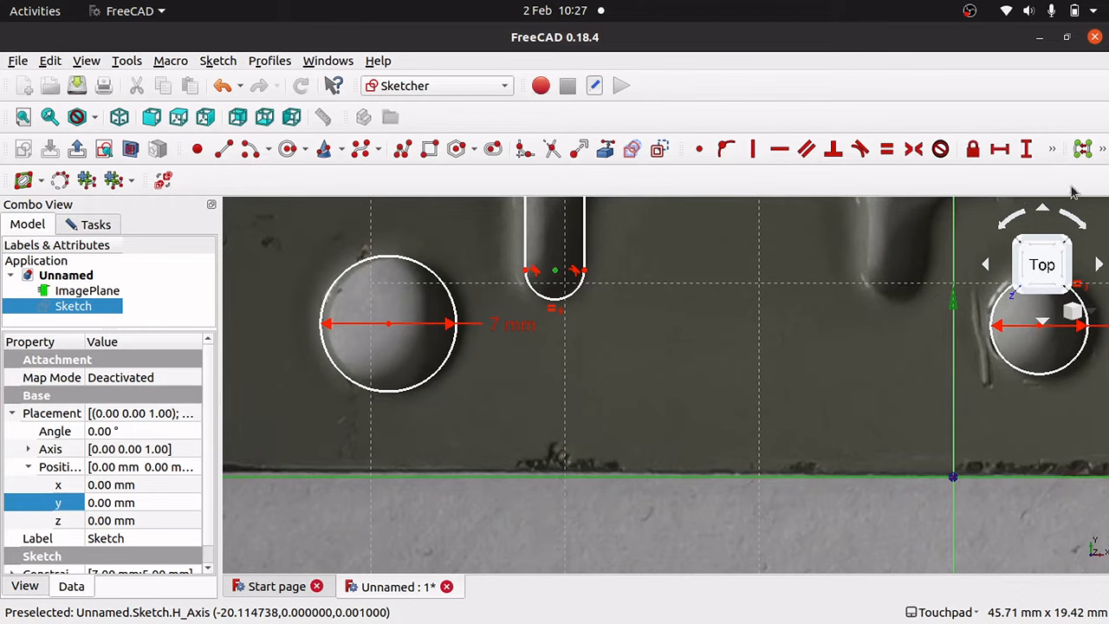
click(1027, 149)
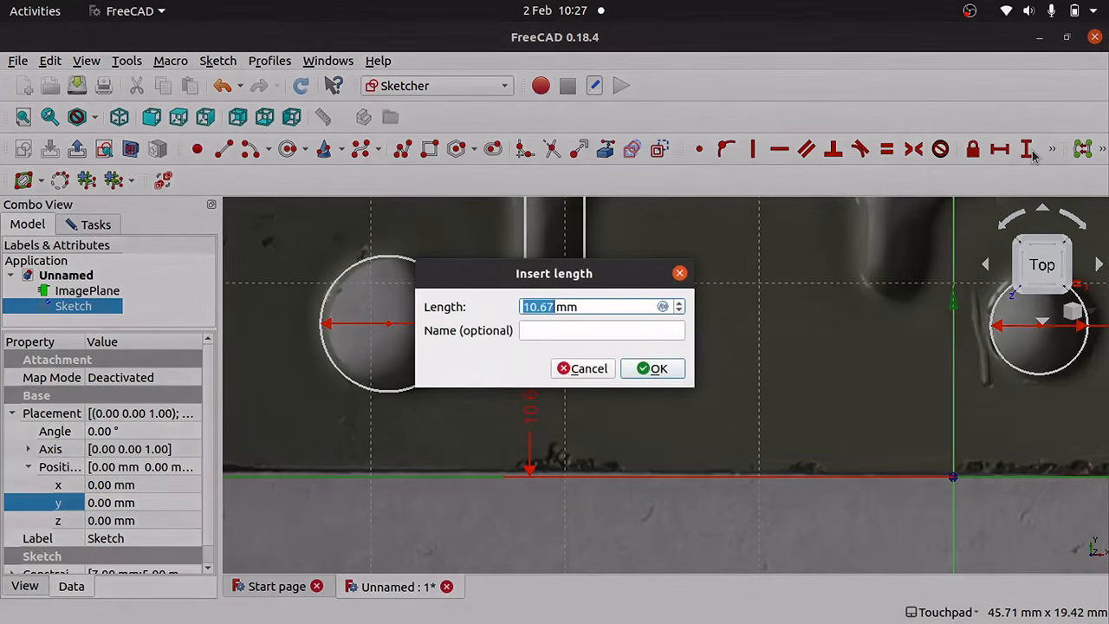
key(Return)
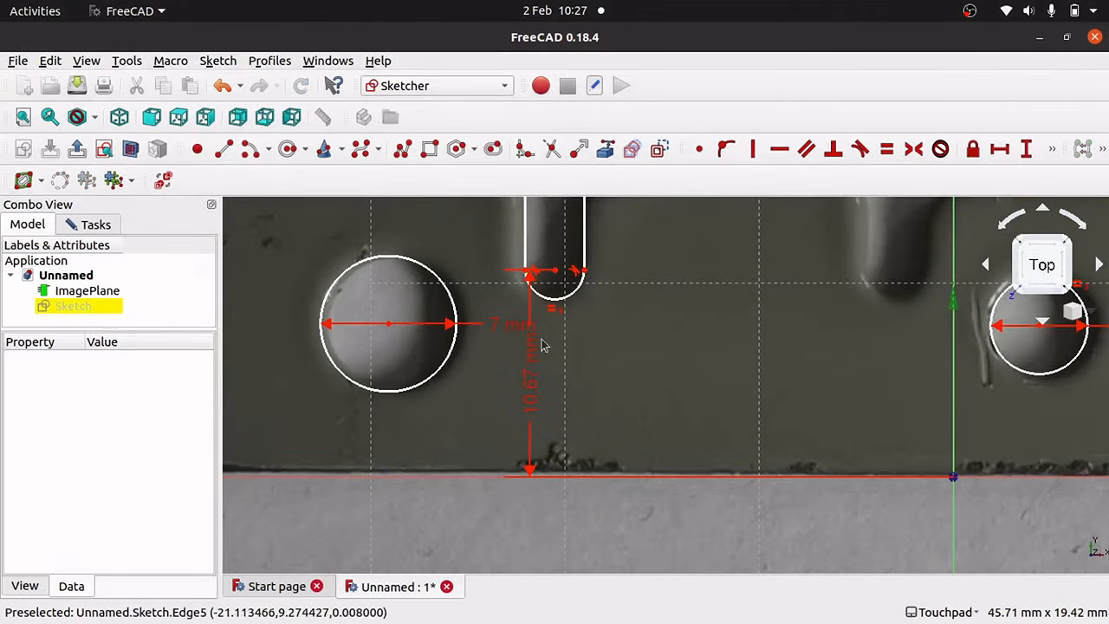
Drag the slot left, then slightly right, to centre it on the left notch.
drag(555, 273, 550, 255)
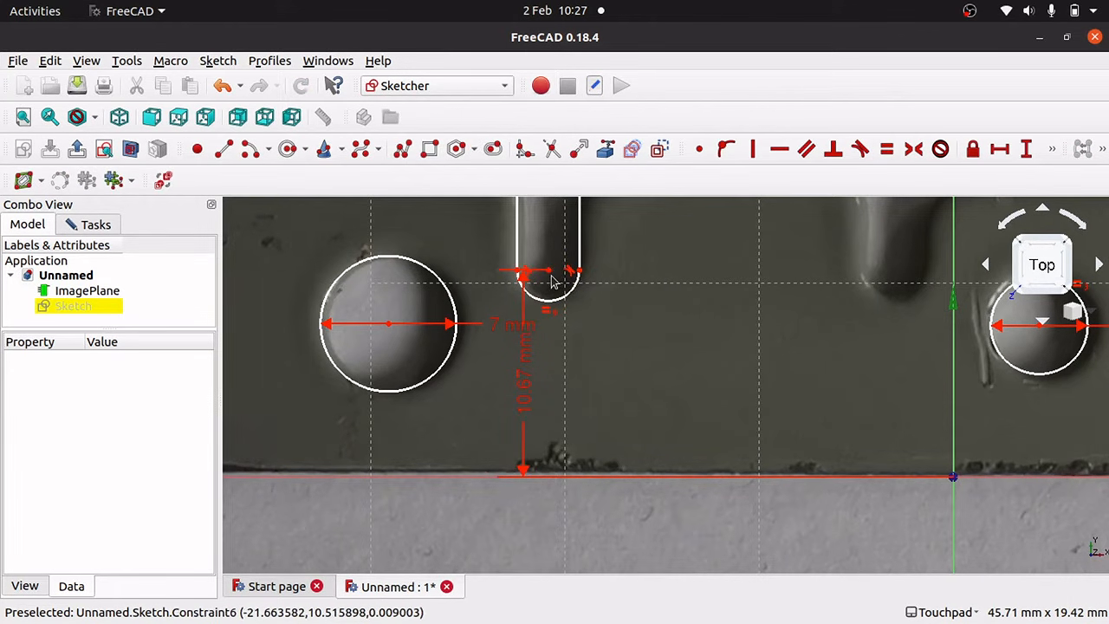
drag(550, 272, 553, 273)
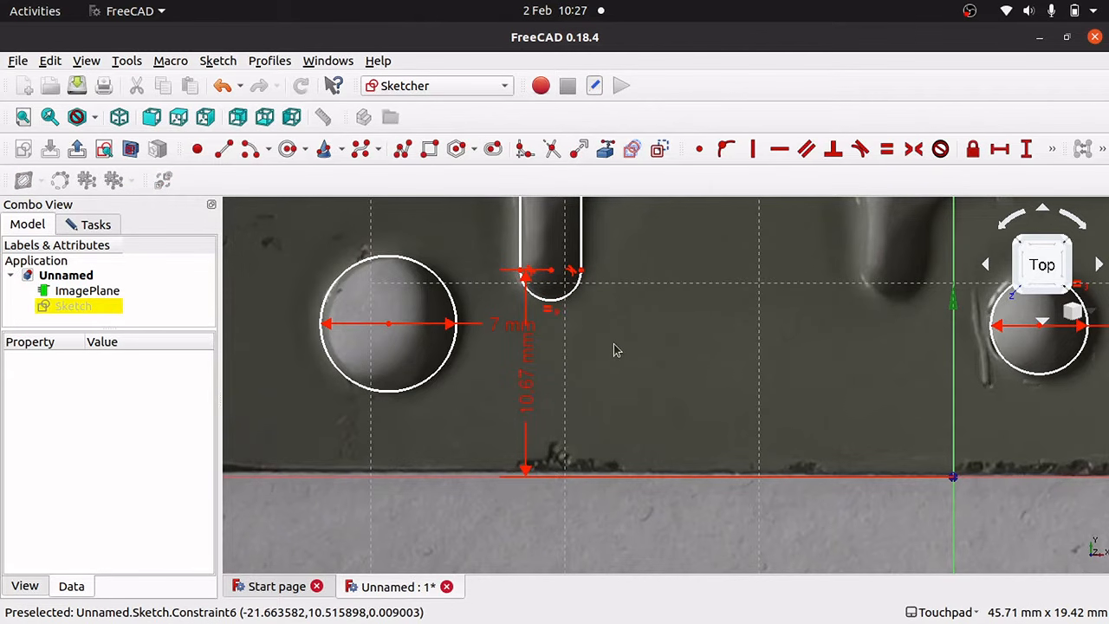
scroll(611, 342, up, 5)
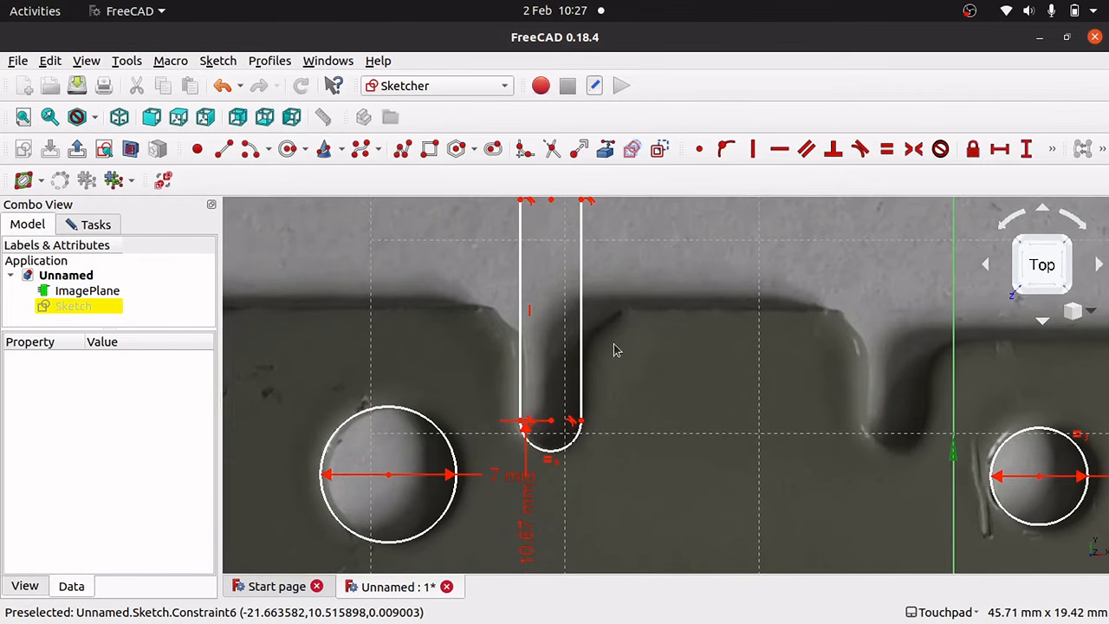
key(Left)
key(Left)
key(Left)
key(Right)
key(Right)
key(Right)
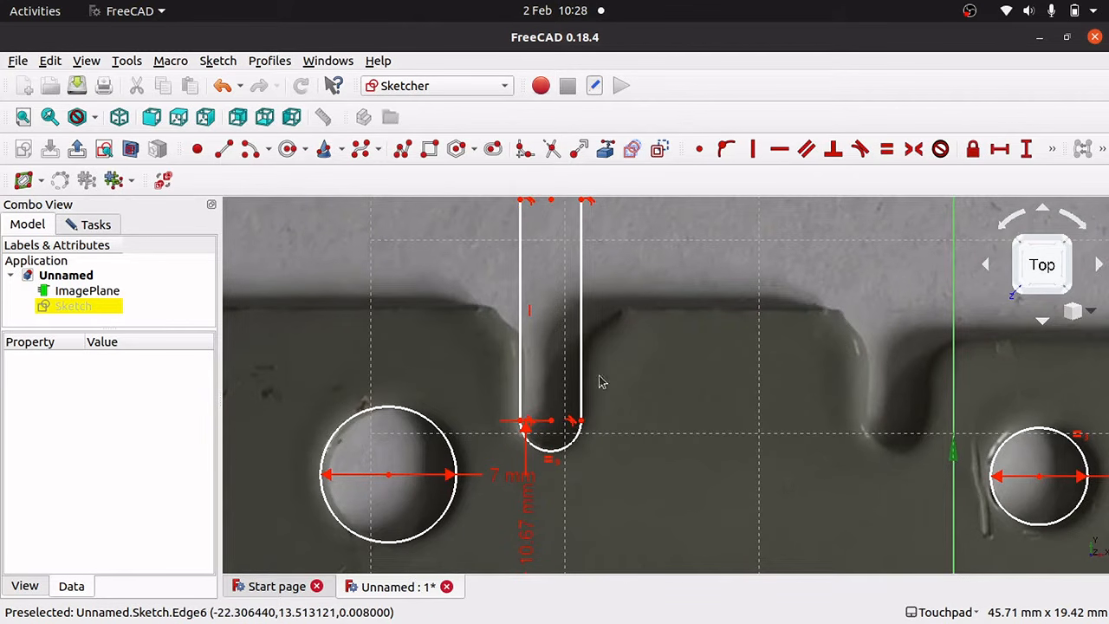
click(525, 423)
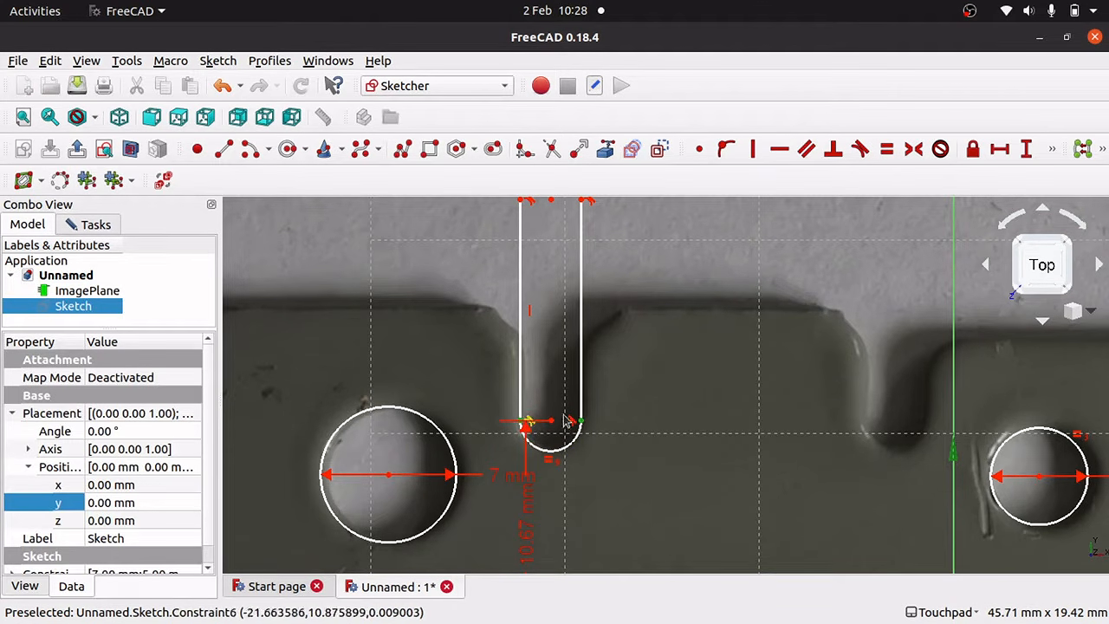
click(624, 477)
Shift the 10.67 mm dimension line further to the left.
scroll(546, 442, down, 3)
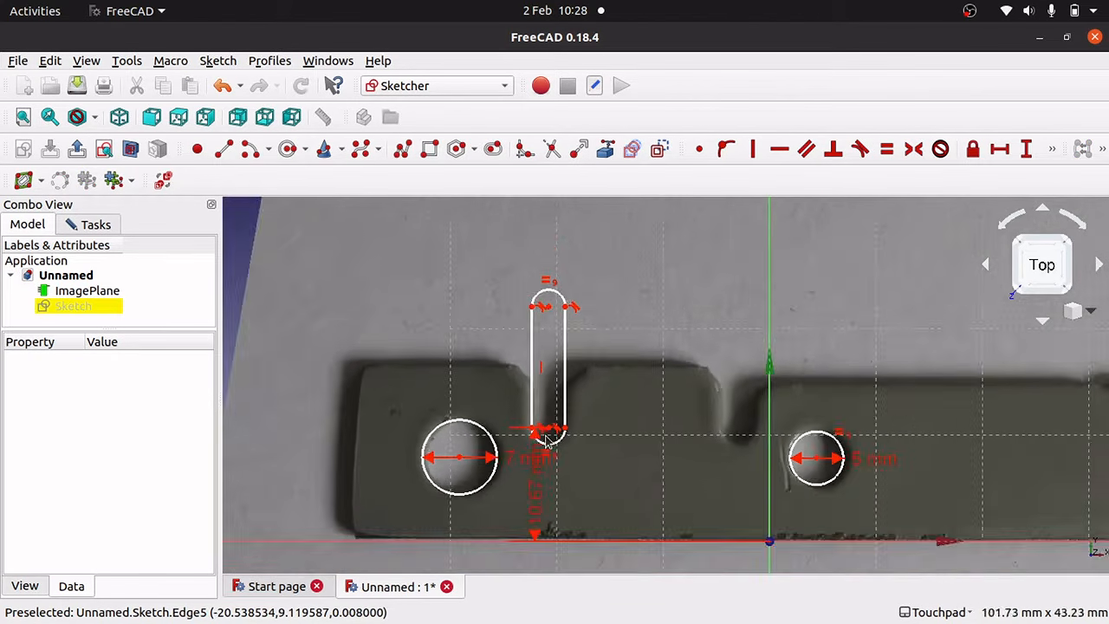
scroll(546, 442, up, 8)
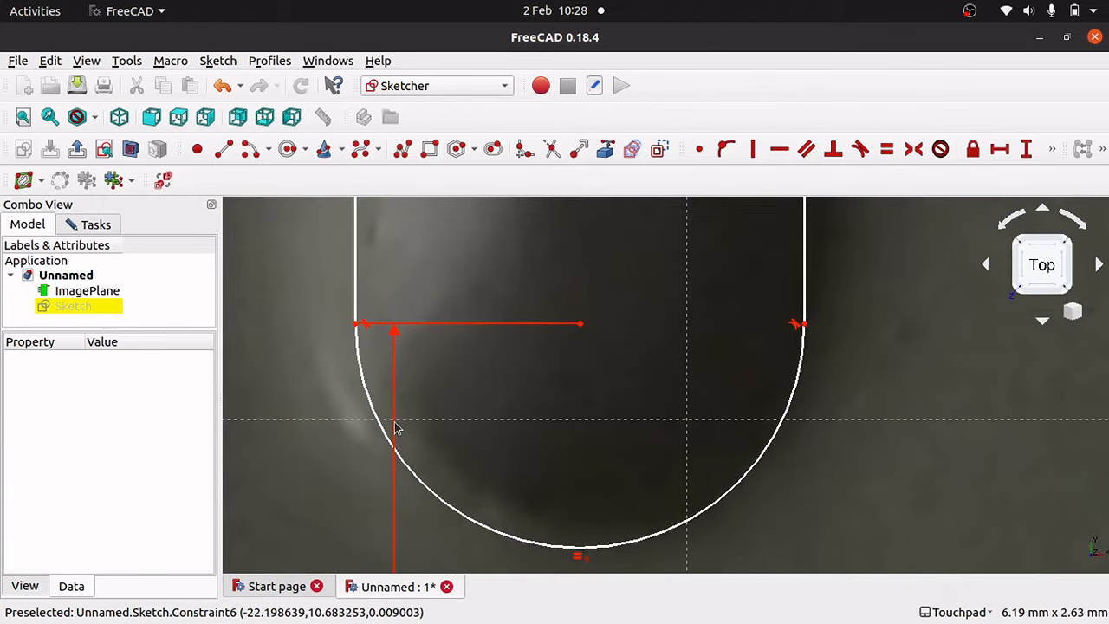
key(Down)
key(Up)
key(Up)
key(Up)
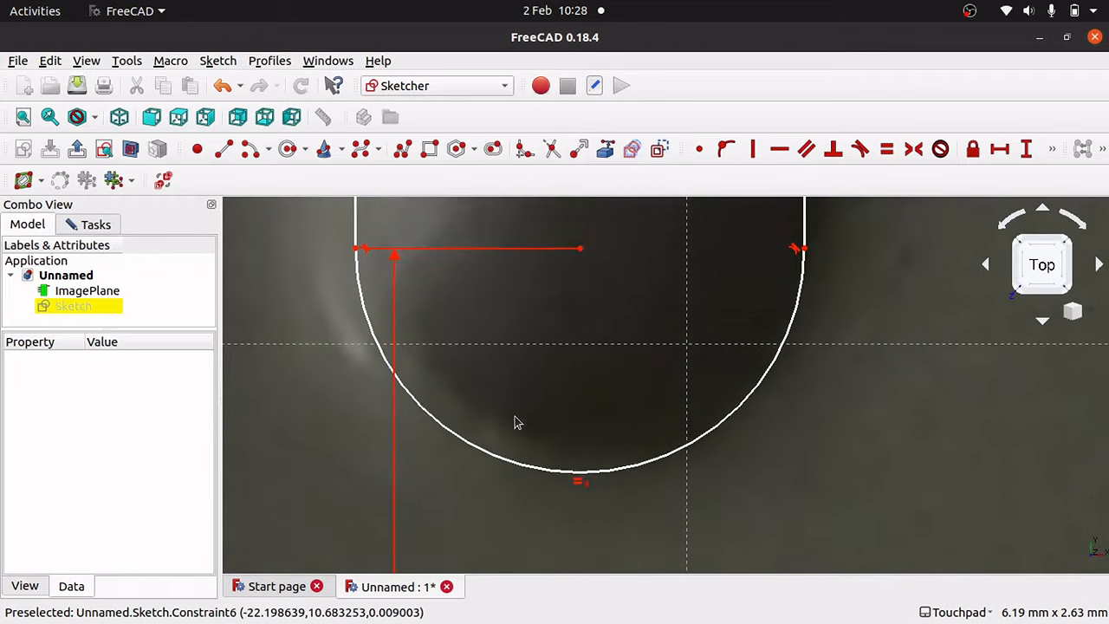
key(Up)
key(Up)
key(Up)
key(Up)
key(Up)
key(Up)
key(Up)
key(Up)
key(Up)
key(Up)
key(Up)
key(Up)
key(Up)
key(Up)
key(Up)
key(Up)
key(Up)
key(Up)
key(Up)
key(Up)
key(Up)
key(Down)
key(Down)
key(Down)
key(Down)
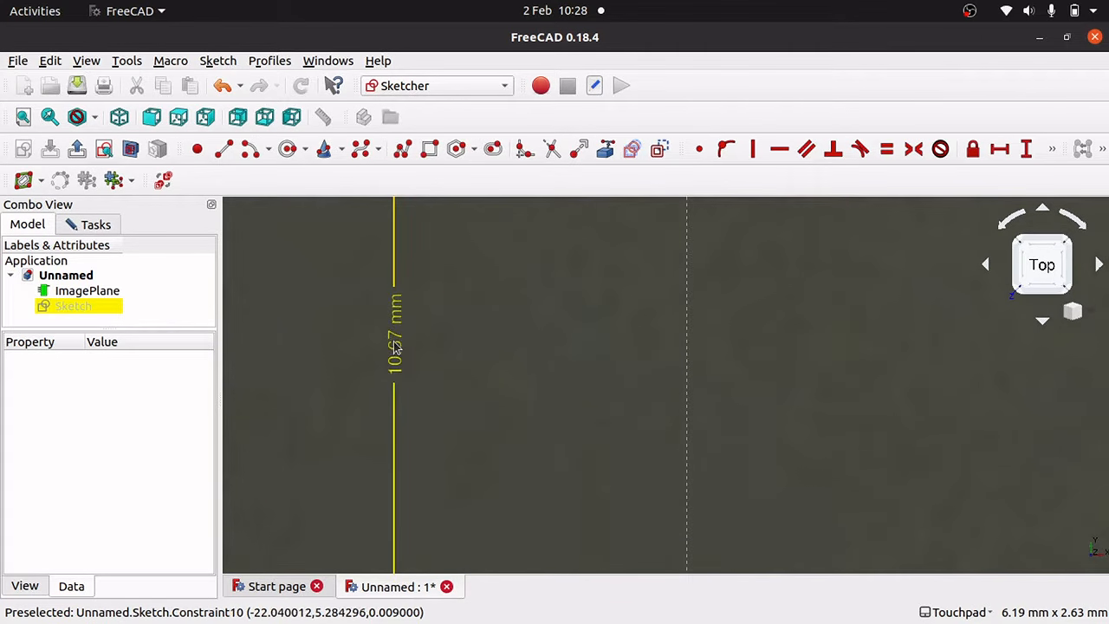
drag(395, 346, 314, 347)
Add a 3.13 mm horizontal distance between the slot's two side endpoints.
key(Down)
key(Down)
key(Down)
key(Down)
key(Down)
key(Down)
key(Down)
key(Down)
key(Up)
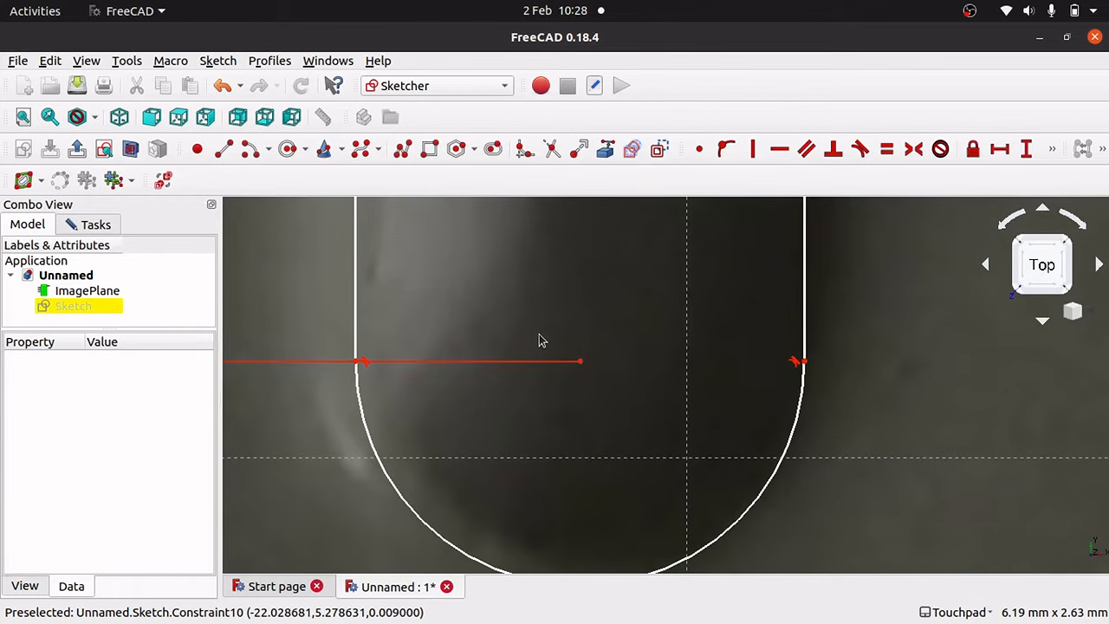
click(359, 366)
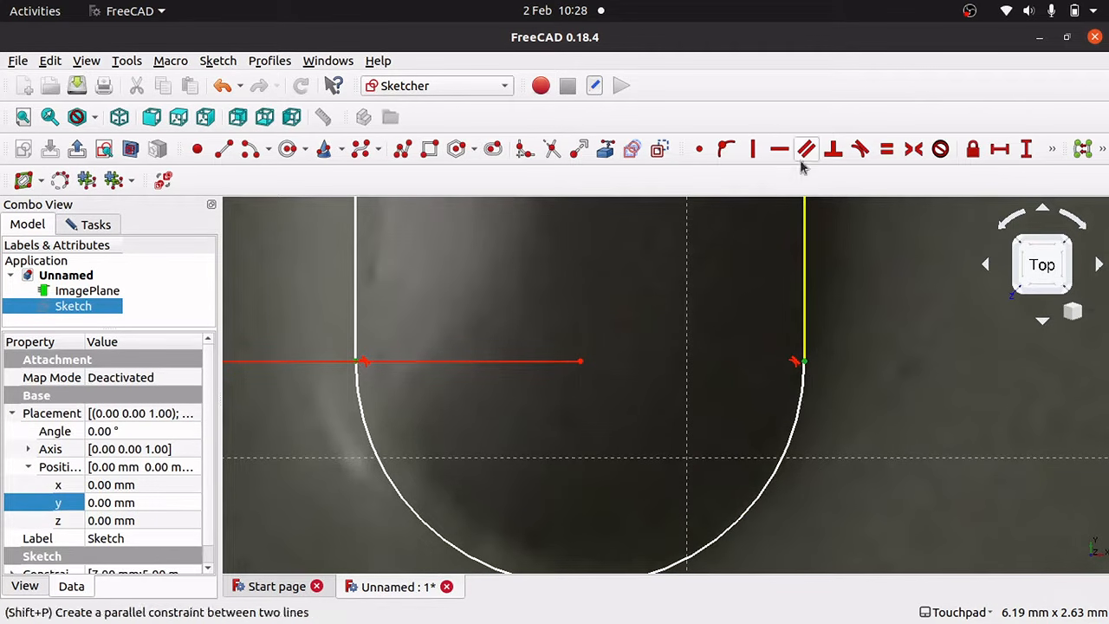
click(1000, 150)
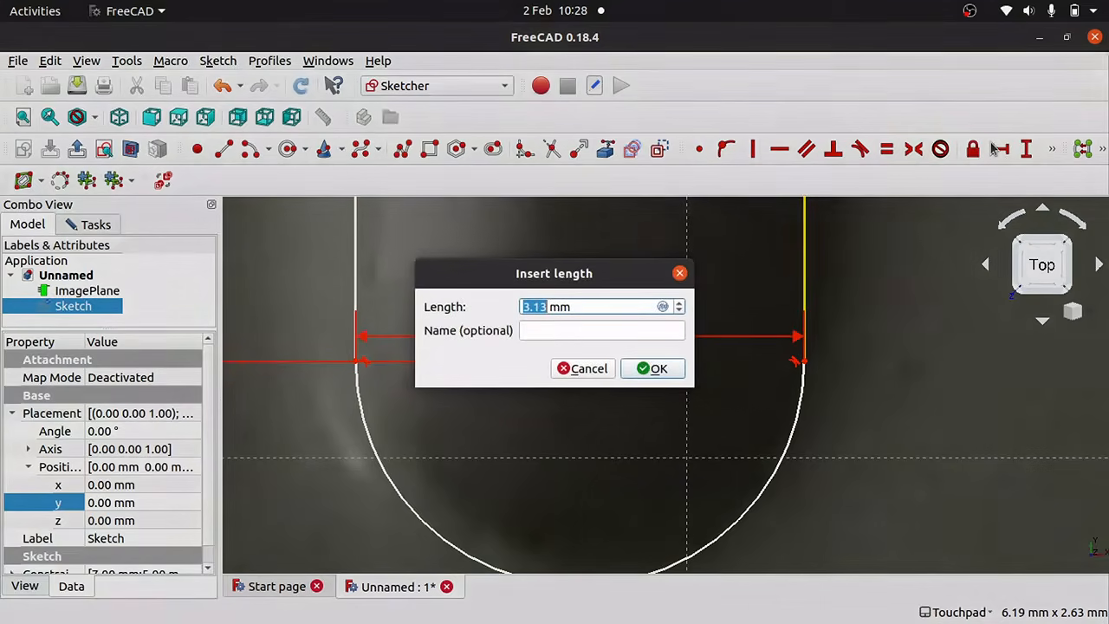
click(652, 372)
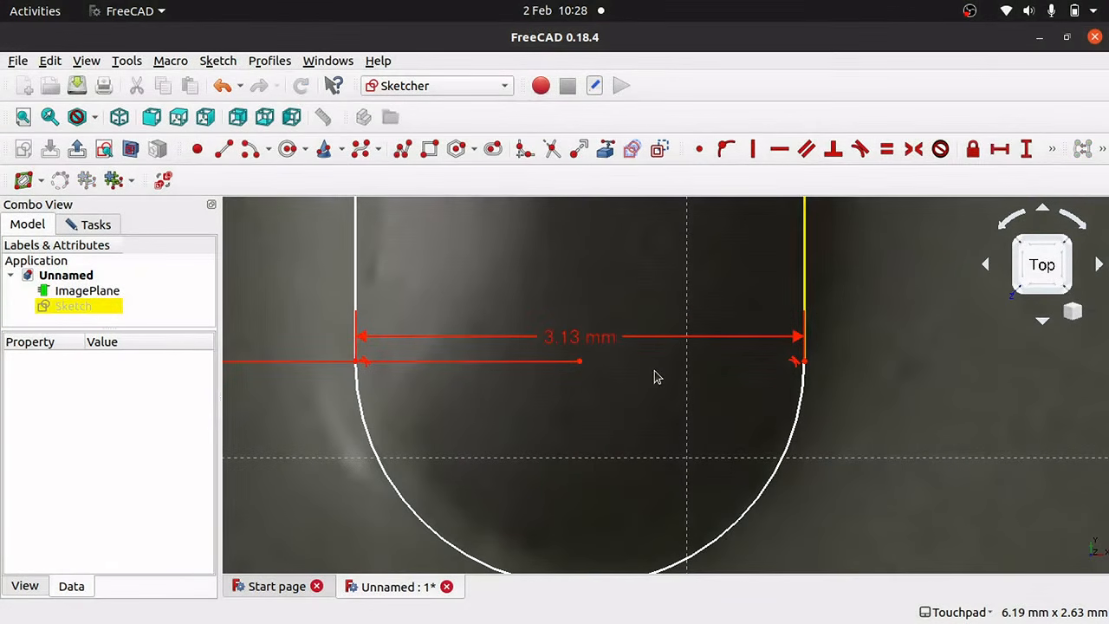
key(Down)
key(Down)
key(Down)
key(Down)
key(Down)
key(Down)
key(Down)
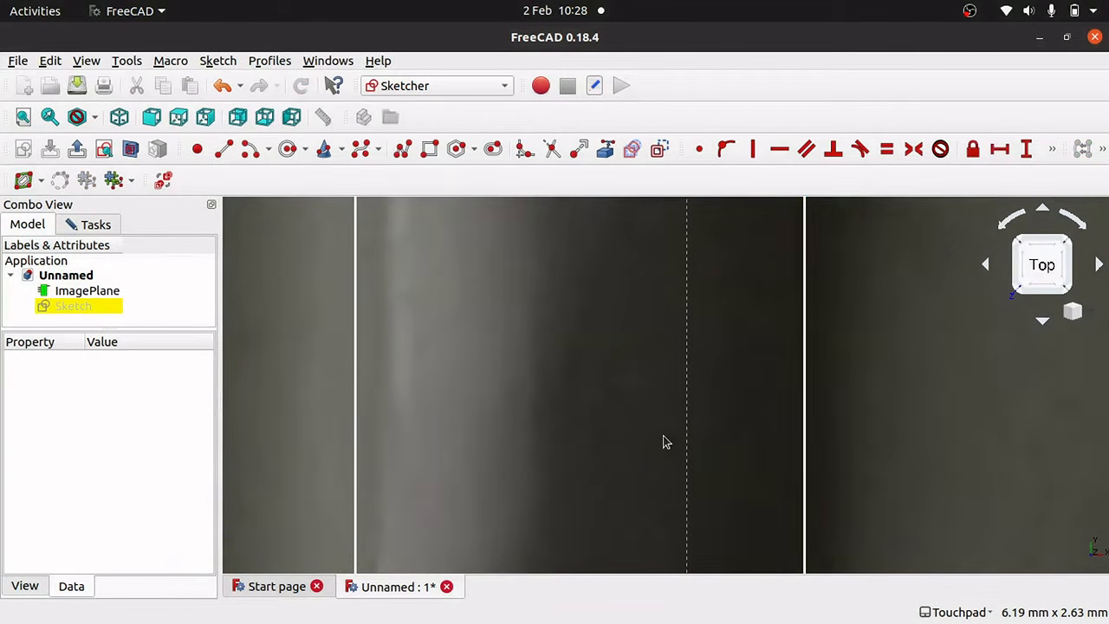
Recentre the view on the slot and drag its width dimension lower down.
key(Down)
key(Down)
key(Down)
scroll(663, 437, down, 12)
key(Down)
key(Up)
key(Up)
key(Up)
key(Up)
key(Down)
key(Up)
key(Left)
key(Right)
key(Right)
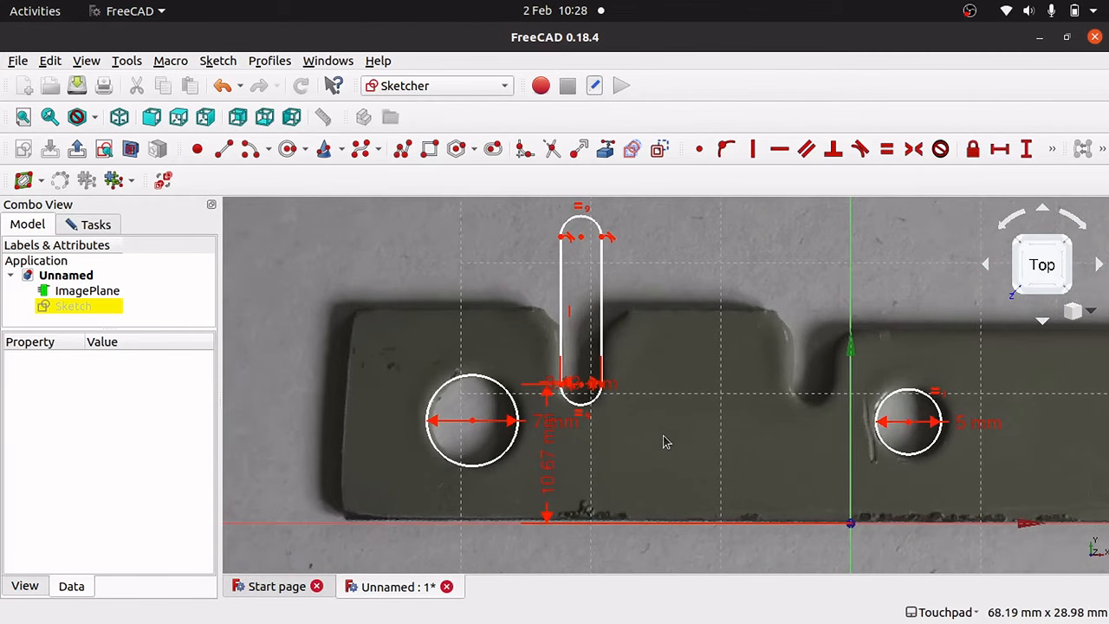
key(Down)
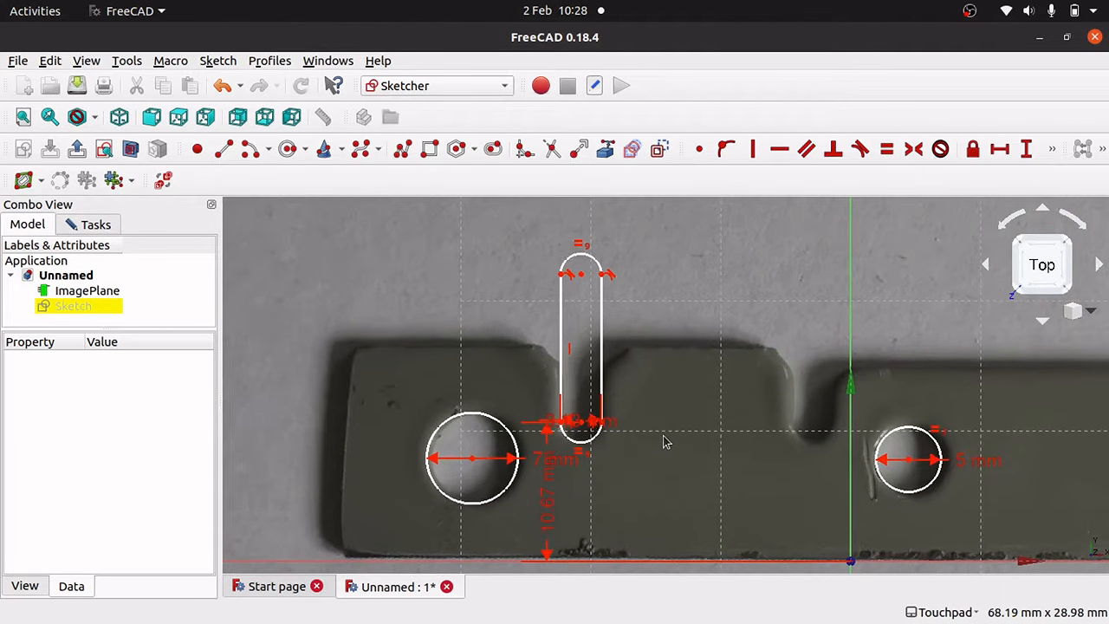
key(Left)
key(Left)
key(Right)
key(Right)
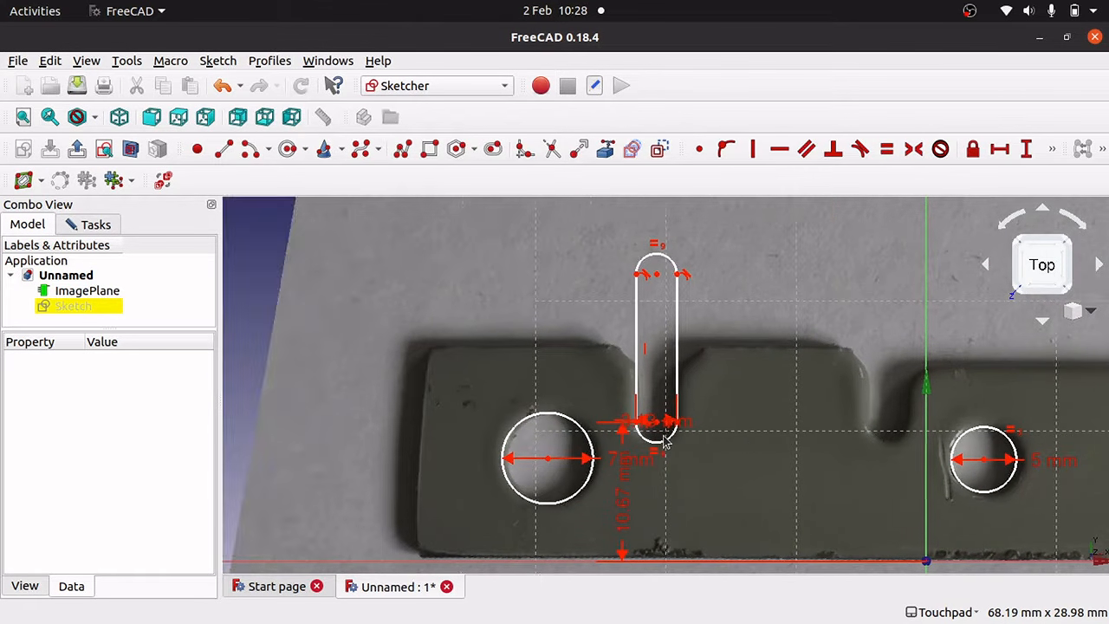
key(Left)
key(Right)
key(Right)
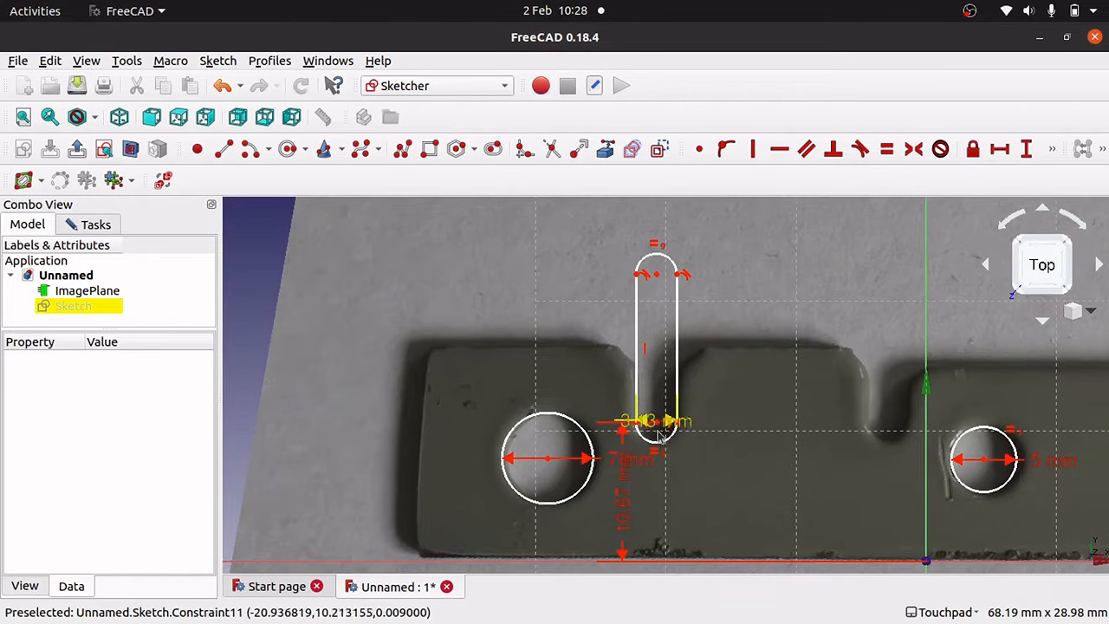
drag(663, 429, 665, 567)
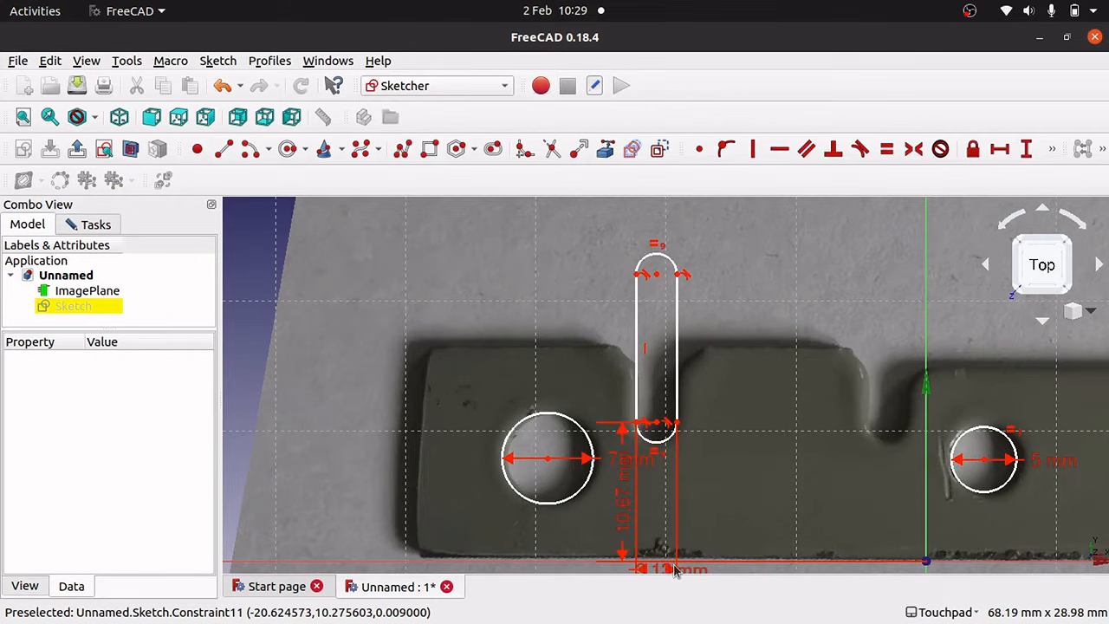
Try sliding the slot by its lower centre point, then undo the move.
click(657, 424)
mouse_move(658, 427)
mouse_down()
mouse_move(684, 434)
mouse_move(641, 442)
mouse_move(691, 446)
mouse_move(621, 447)
mouse_move(706, 448)
mouse_move(664, 447)
mouse_up()
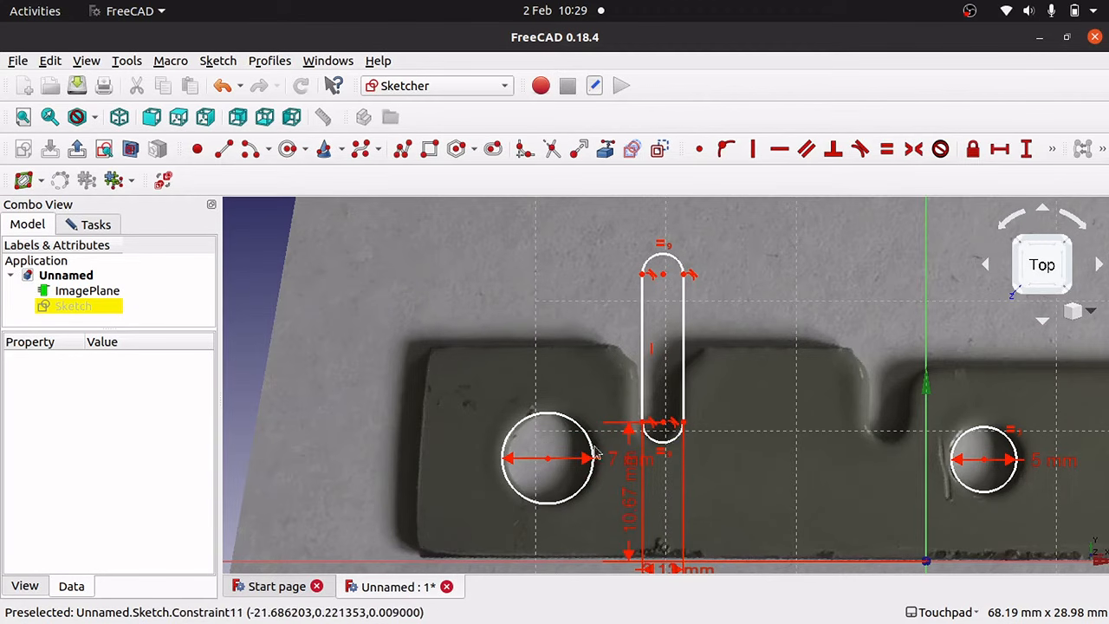
mouse_move(665, 429)
mouse_down()
mouse_move(722, 431)
mouse_move(624, 434)
mouse_move(666, 444)
mouse_up()
key(ctrl+z)
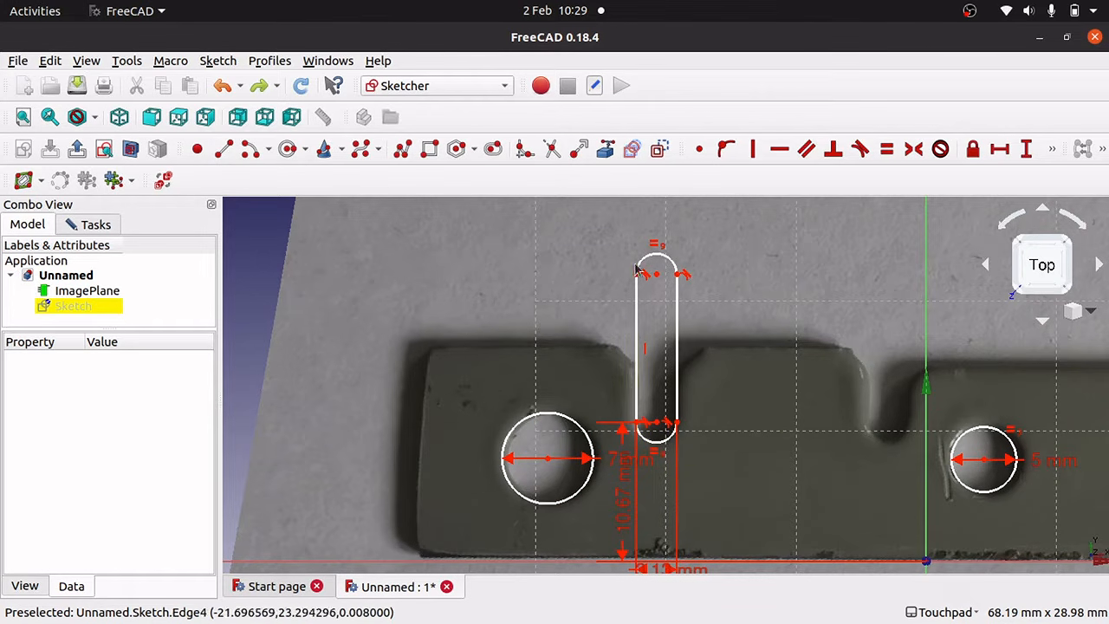
Copy the first slot and place the copy over the second notch.
drag(604, 206, 734, 464)
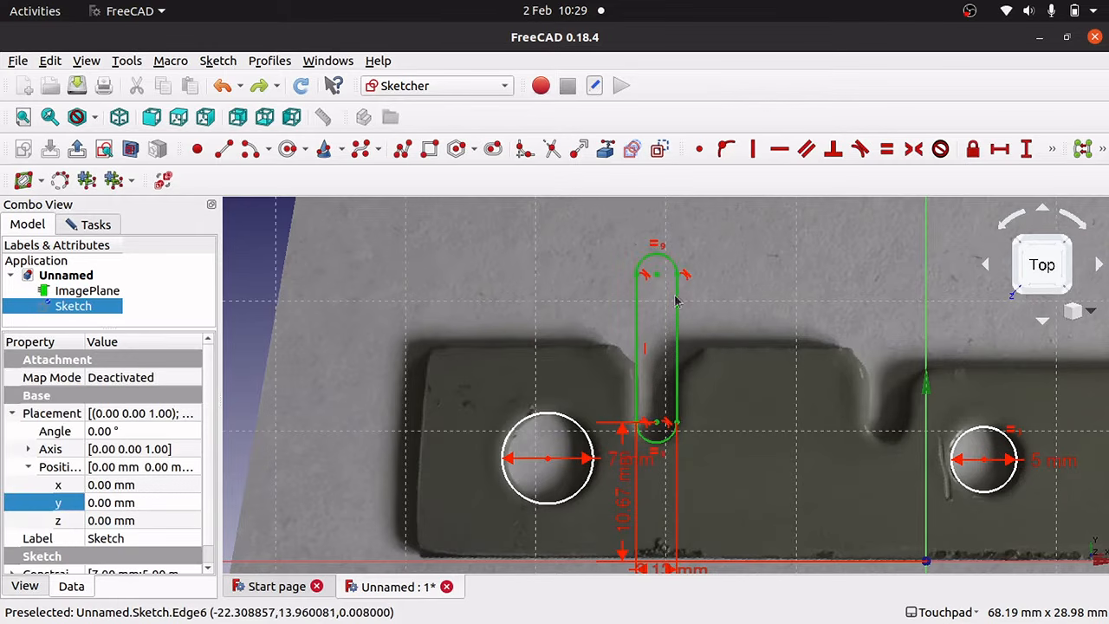
key(ctrl+c)
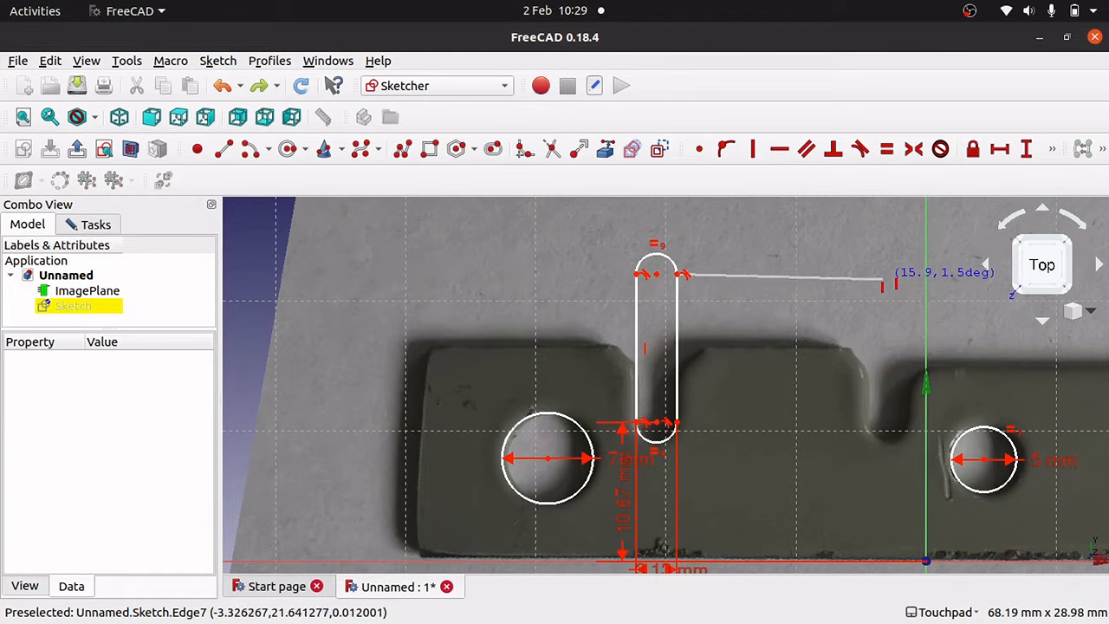
click(869, 286)
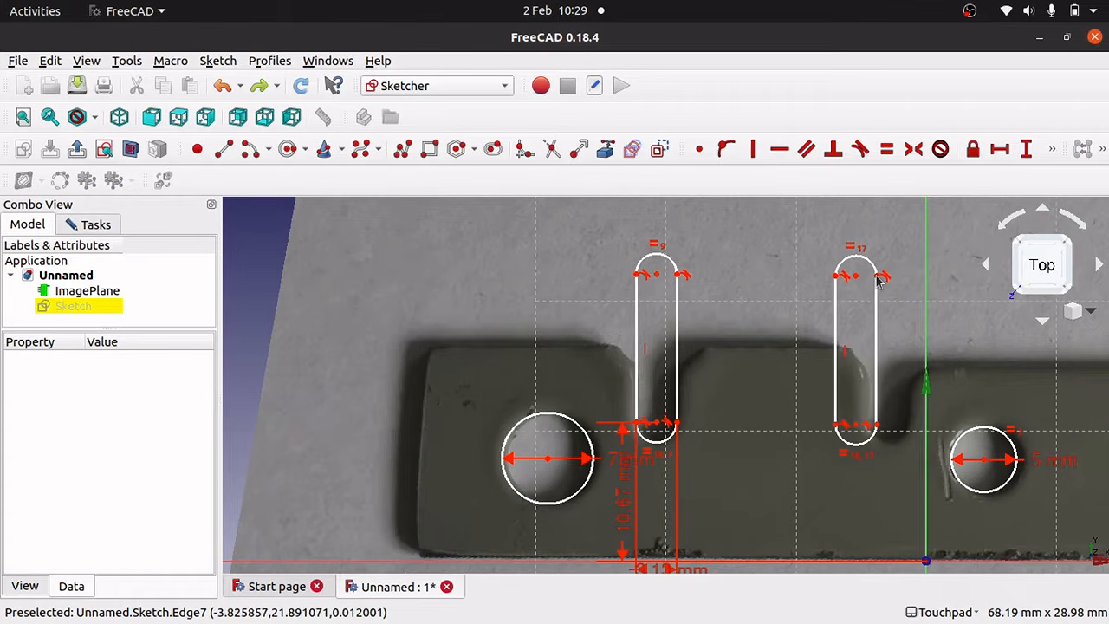
Stretch the copied slot down to the notch bottom and nudge it to fit.
drag(791, 225, 912, 473)
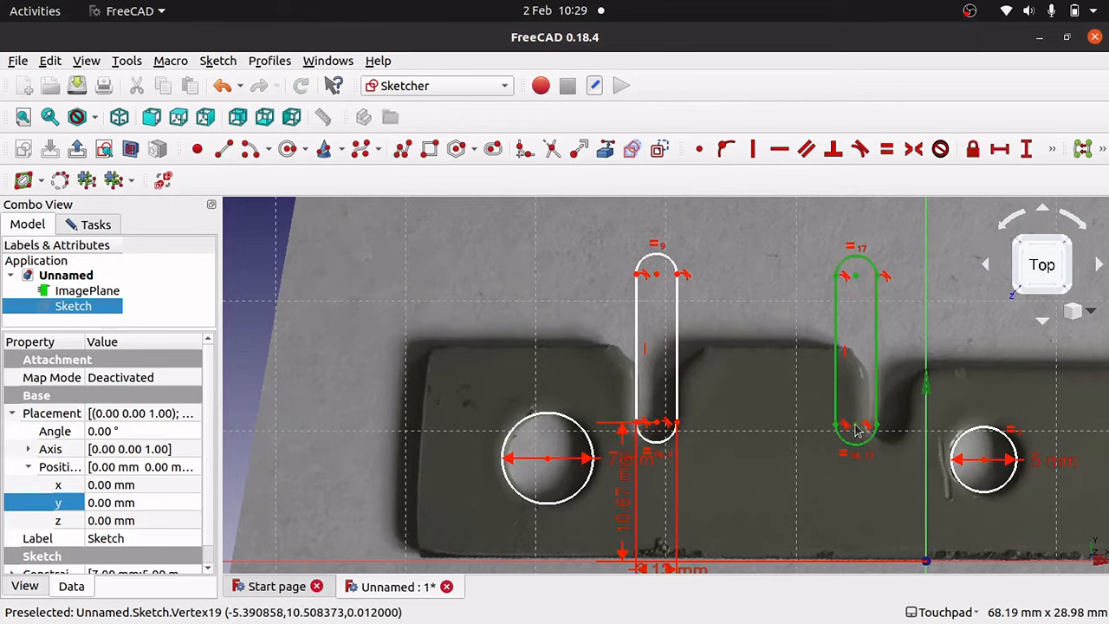
drag(856, 429, 871, 399)
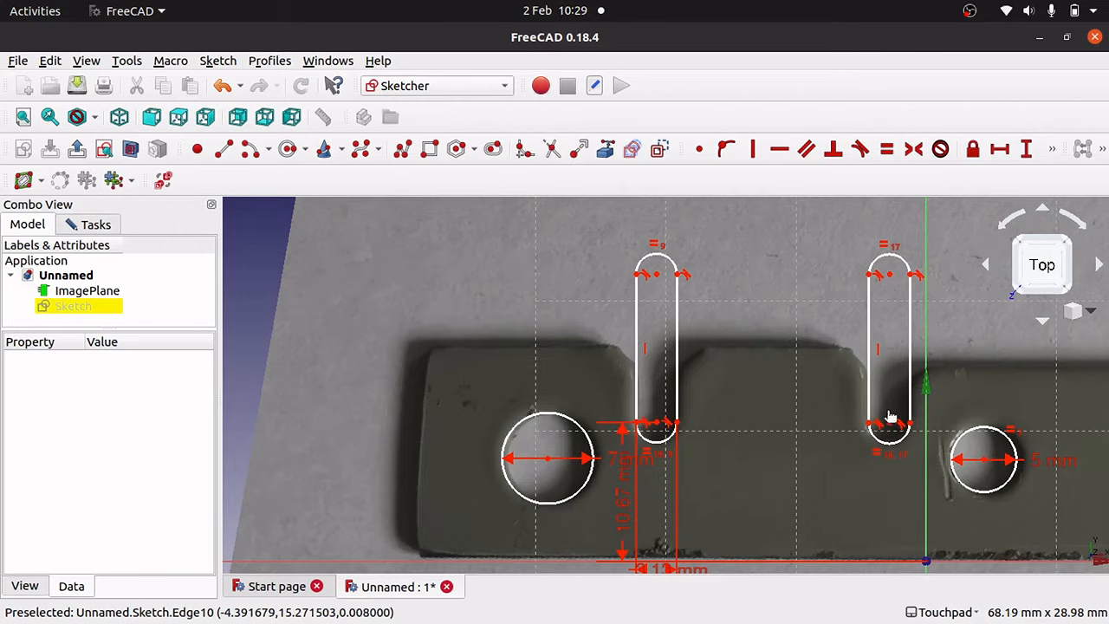
scroll(897, 429, down, 2)
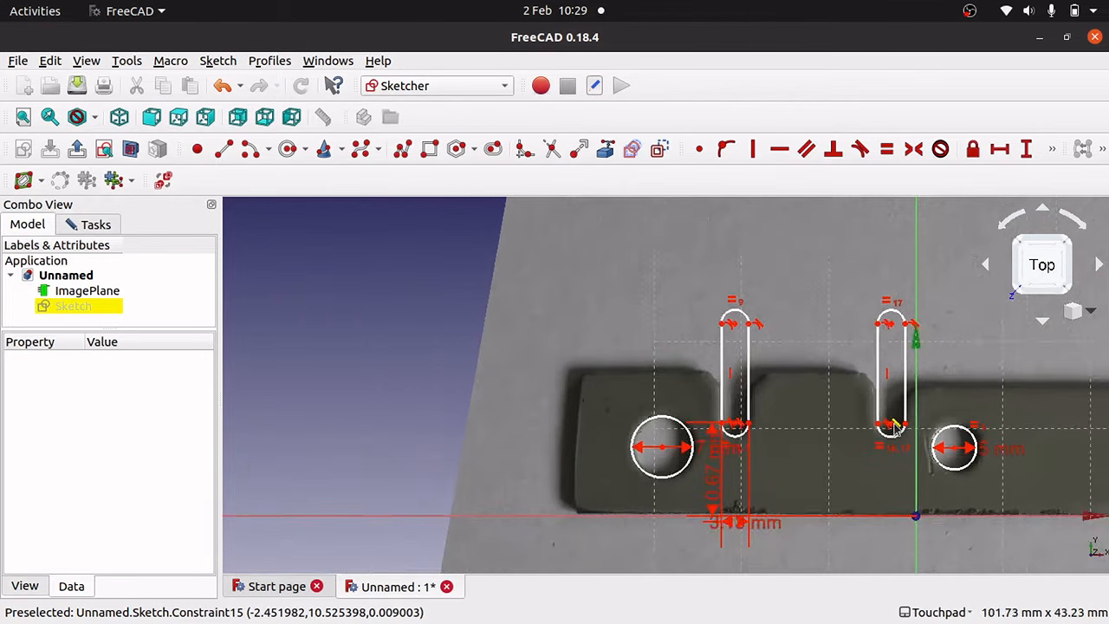
scroll(897, 429, up, 10)
scroll(897, 429, down, 6)
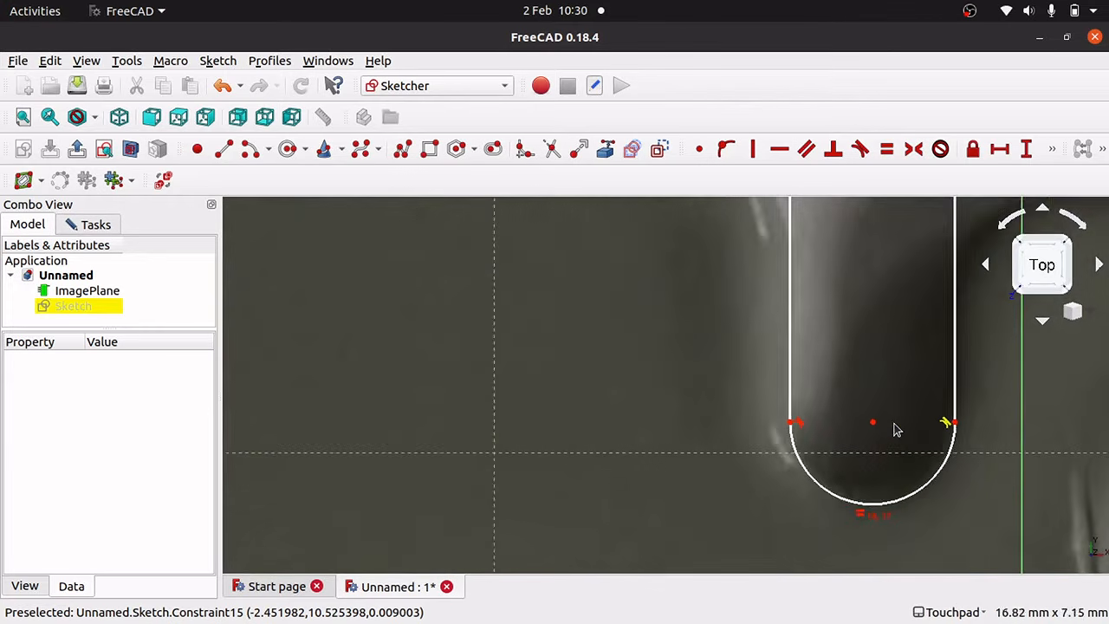
scroll(896, 429, down, 3)
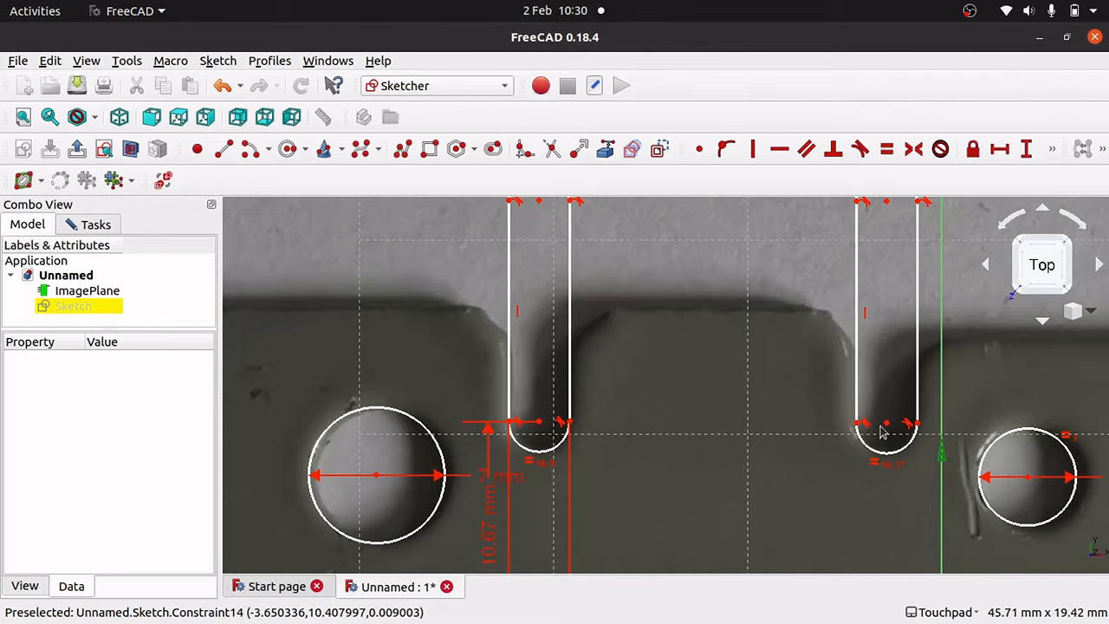
drag(886, 423, 888, 423)
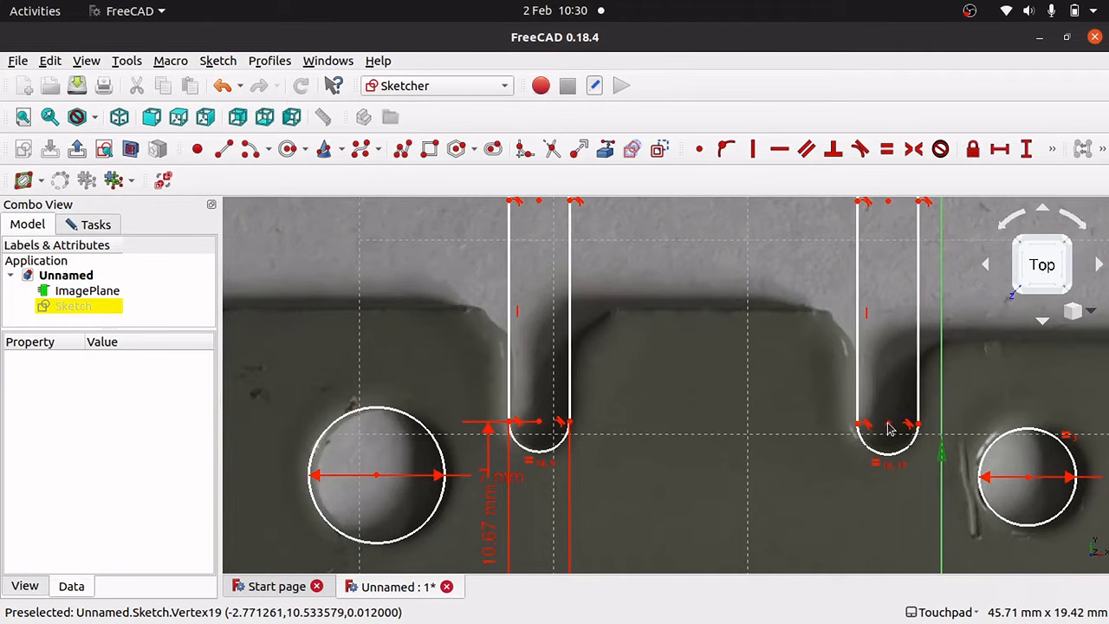
Fix the right slot's bottom arc centre 10.53 mm above the horizontal axis.
scroll(780, 461, down, 3)
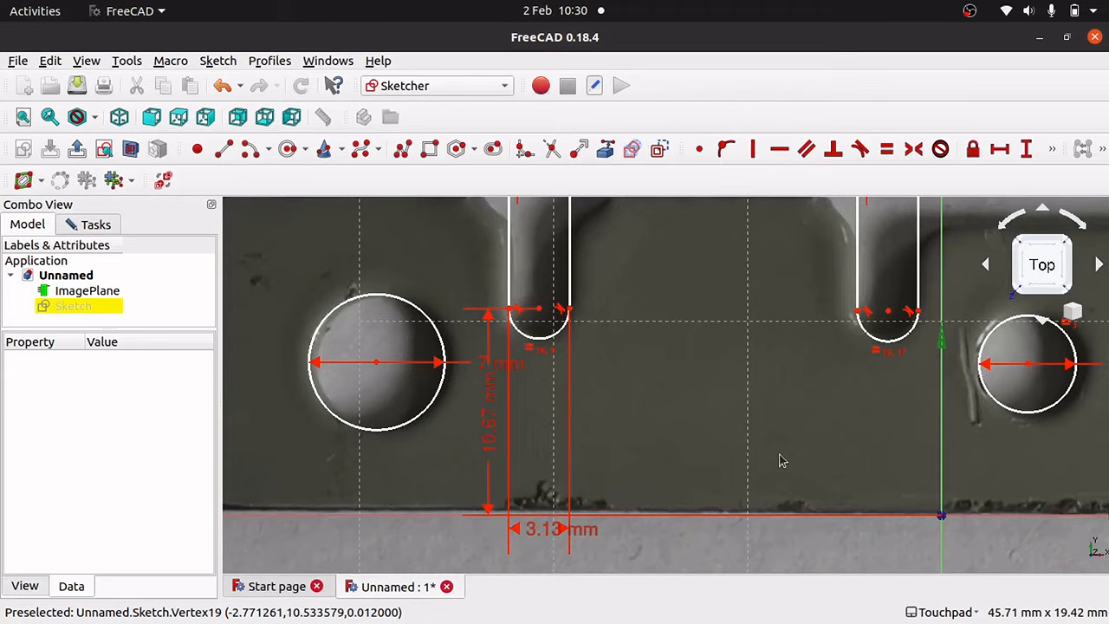
click(888, 312)
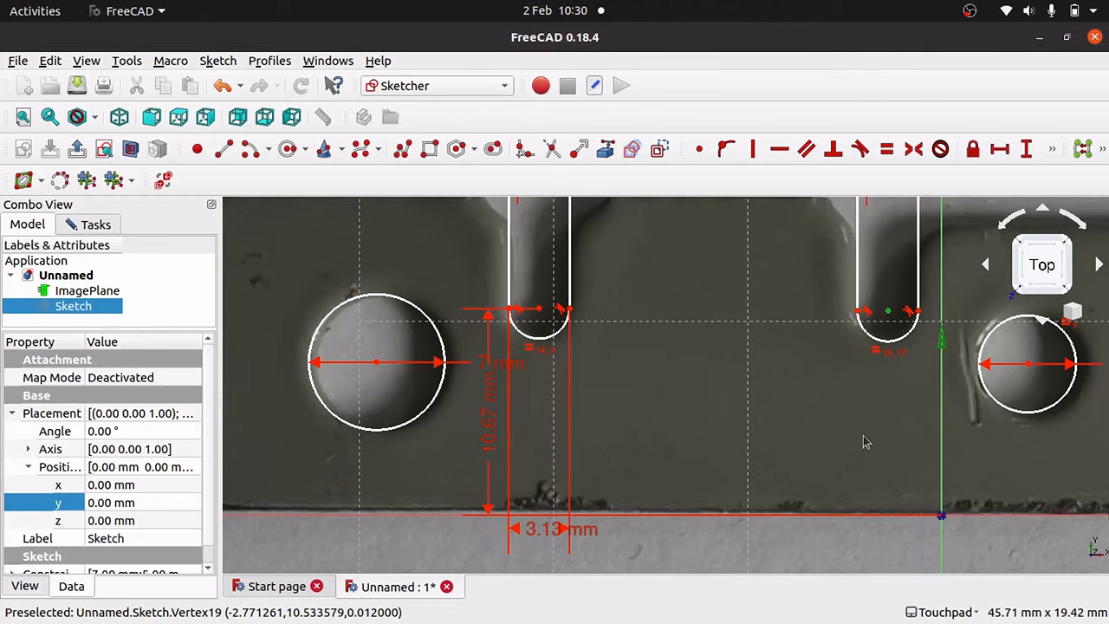
click(960, 518)
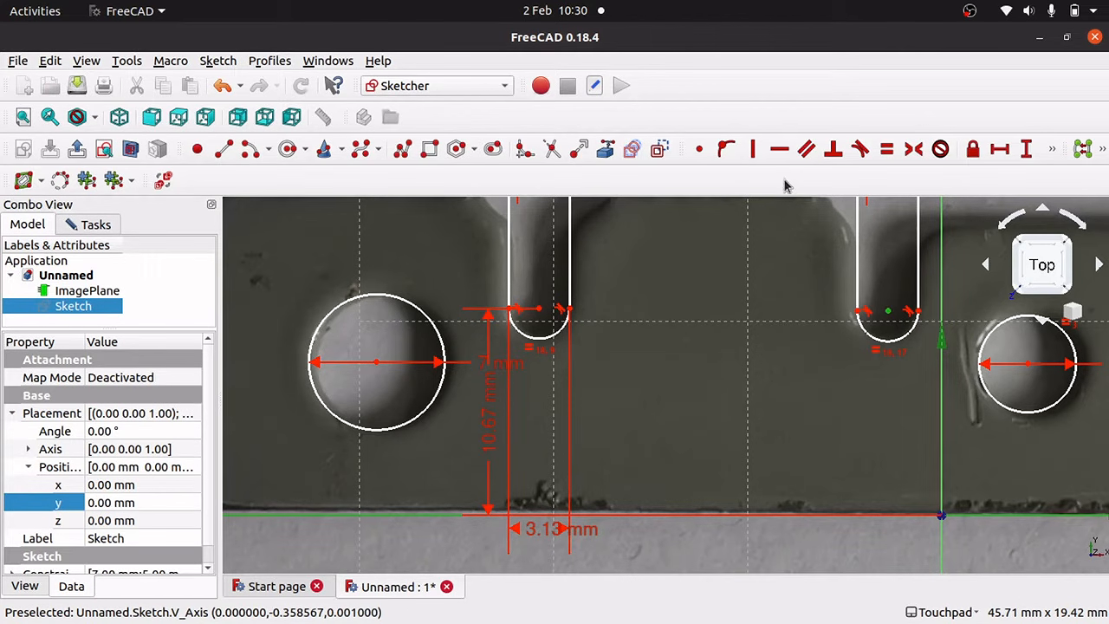
click(1028, 149)
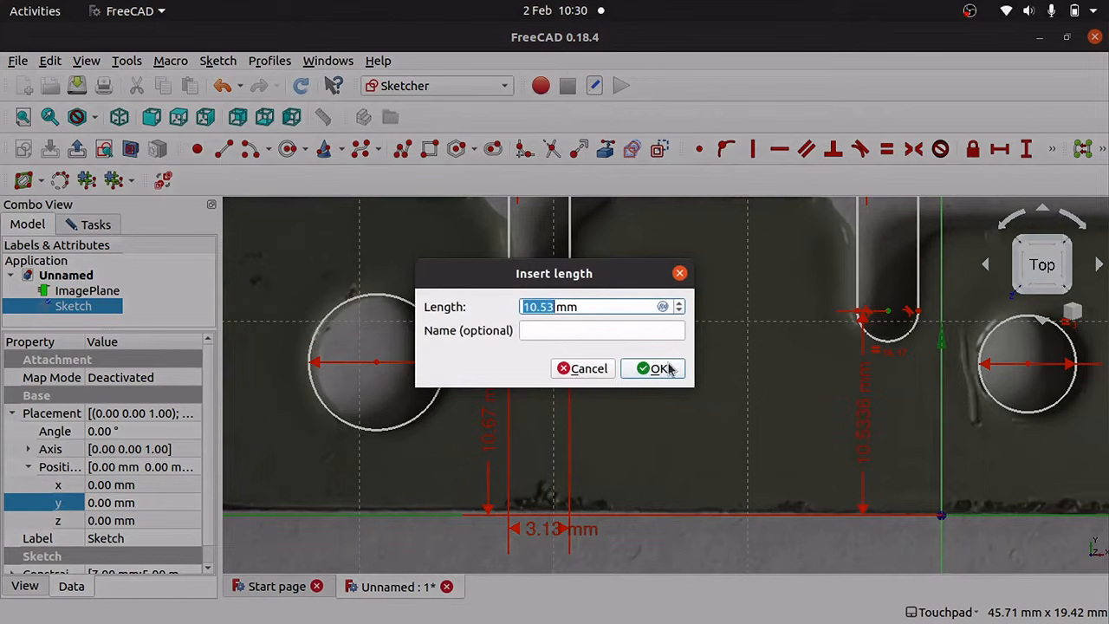
click(667, 369)
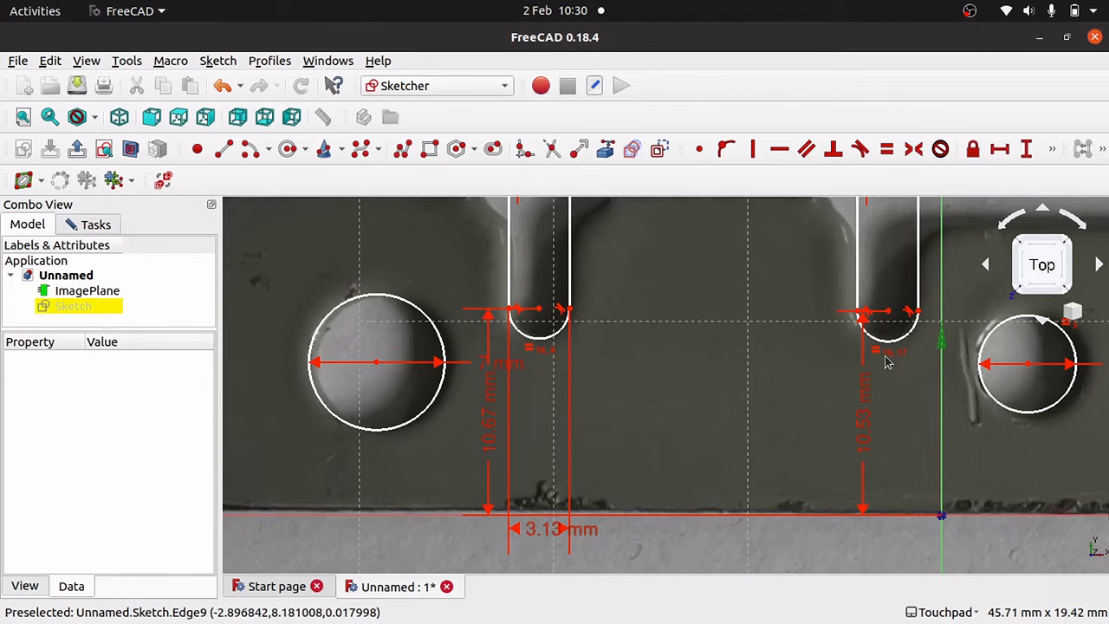
Nudge the right circle so it sits over its hole in the photo.
key(Left)
key(Left)
key(Left)
key(Left)
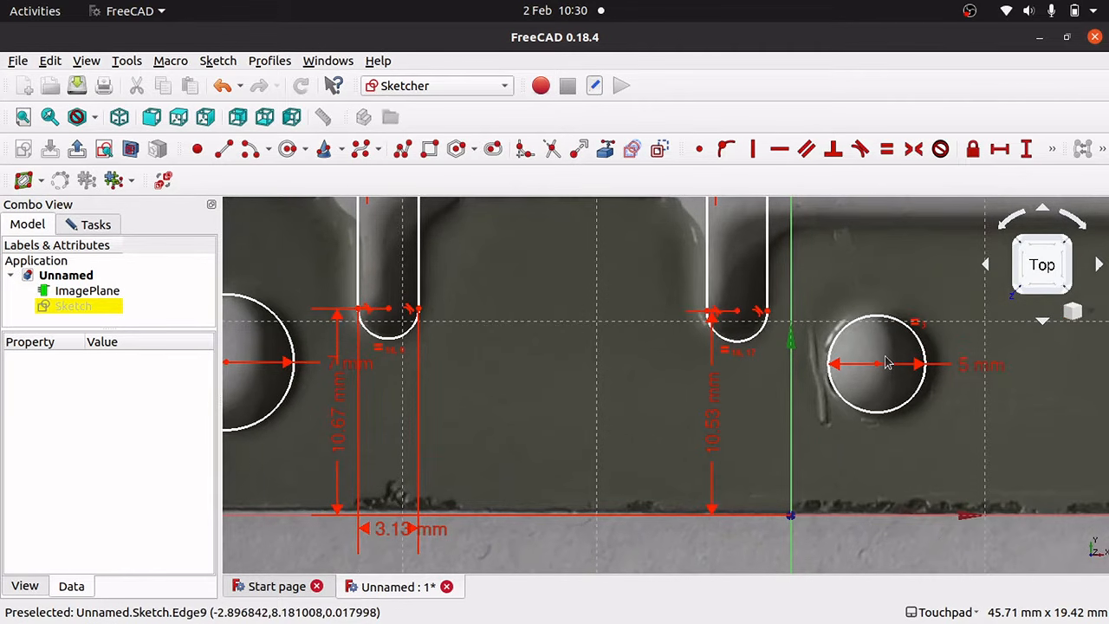
key(Right)
key(Right)
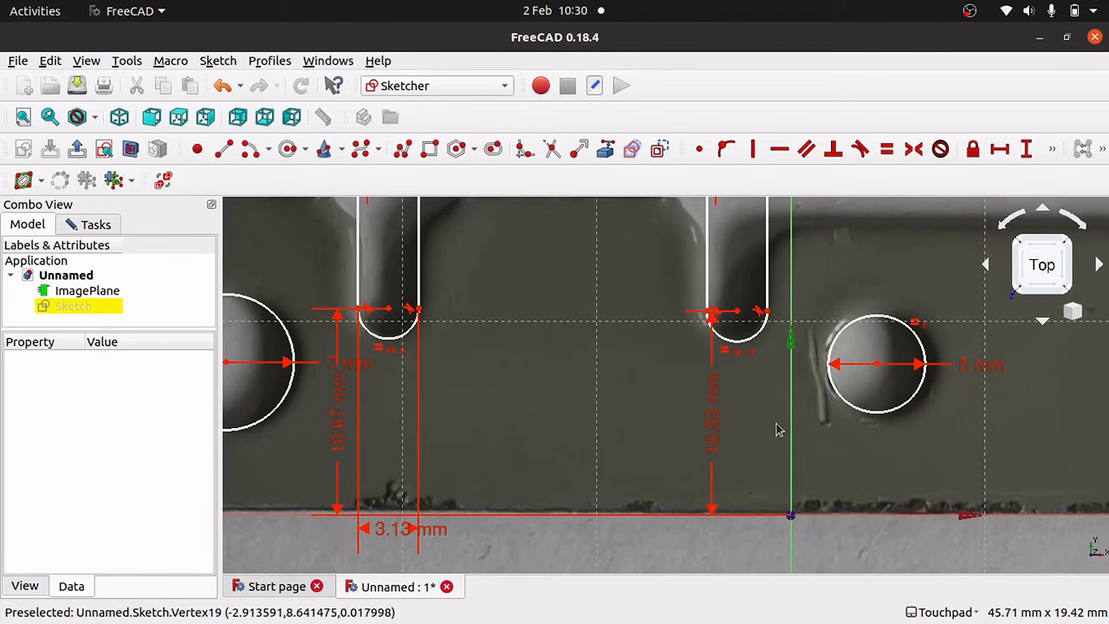
mouse_move(878, 365)
mouse_down()
mouse_move(960, 438)
mouse_move(887, 389)
mouse_move(878, 371)
mouse_up()
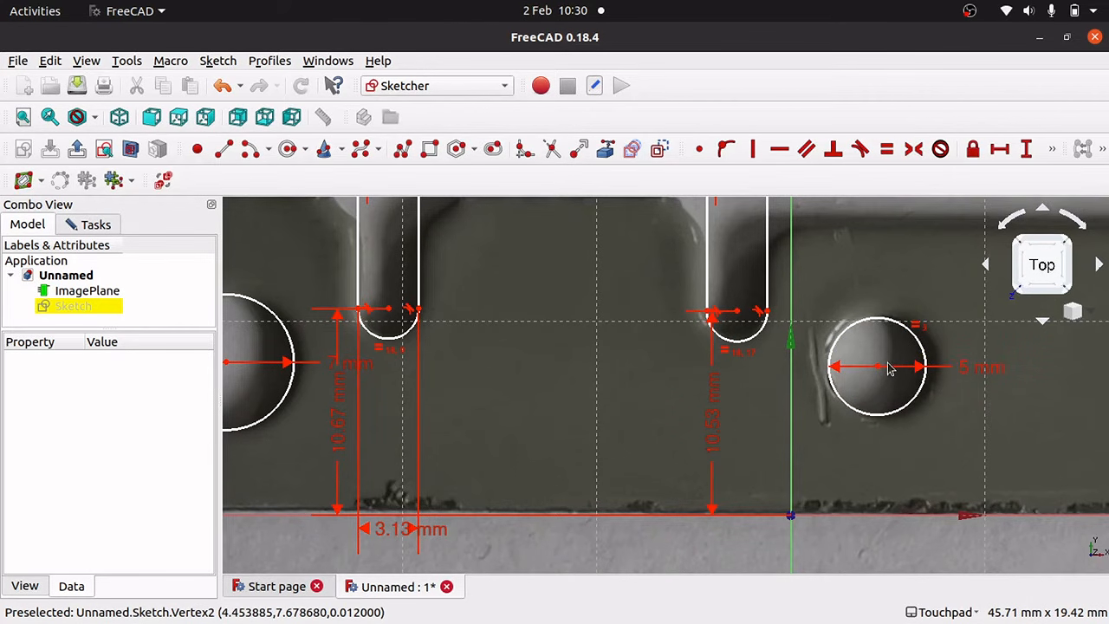
mouse_move(879, 371)
mouse_down()
mouse_move(904, 372)
mouse_move(833, 371)
mouse_move(879, 367)
mouse_up()
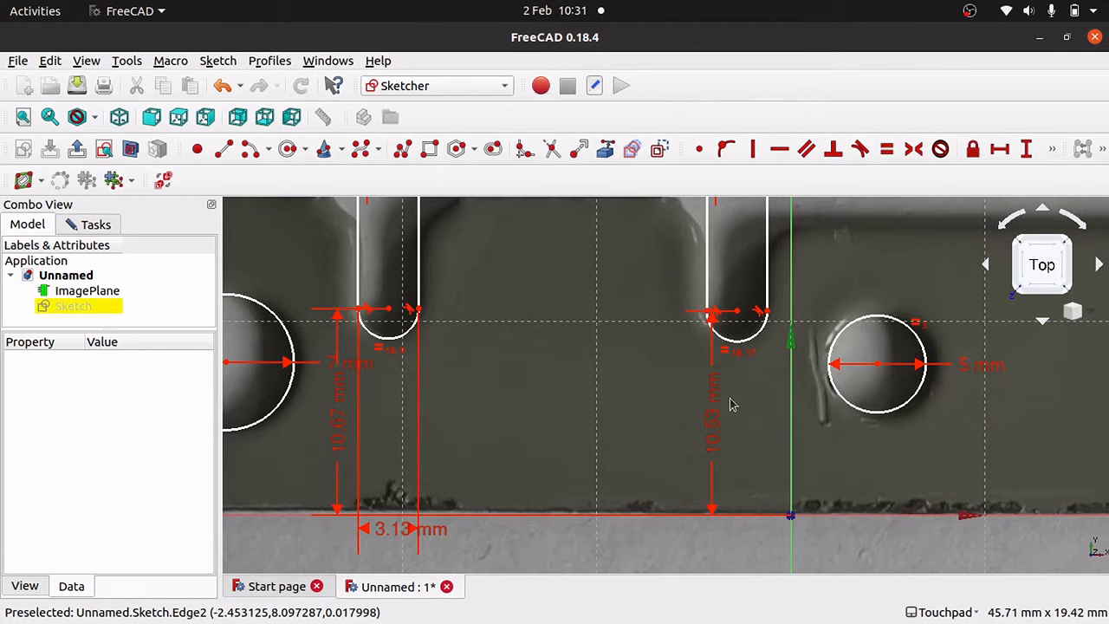
scroll(730, 405, down, 5)
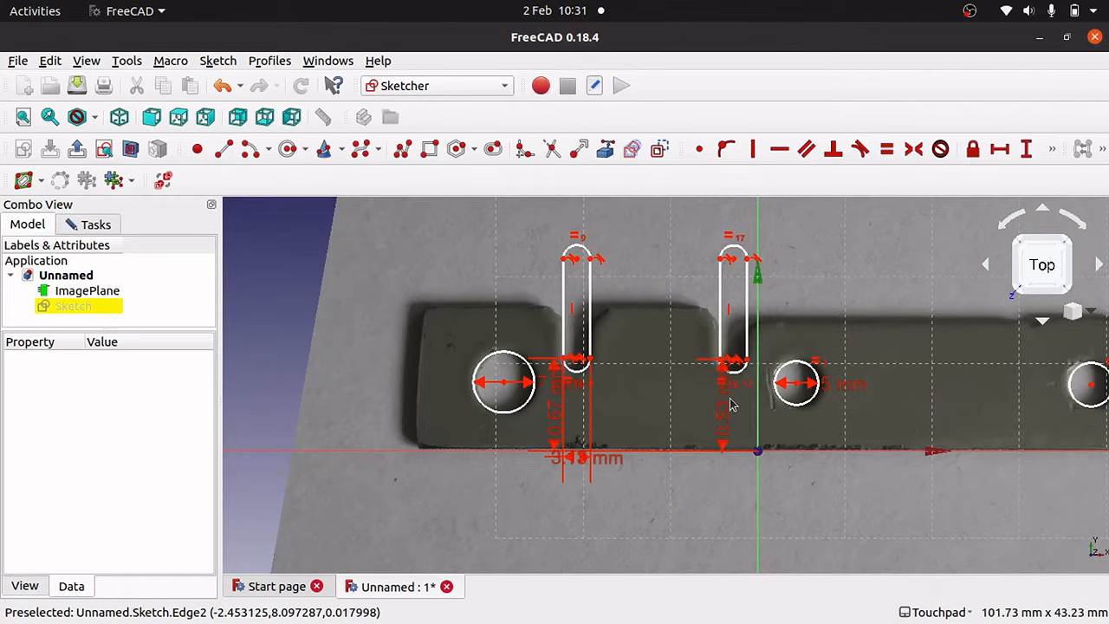
scroll(730, 405, down, 3)
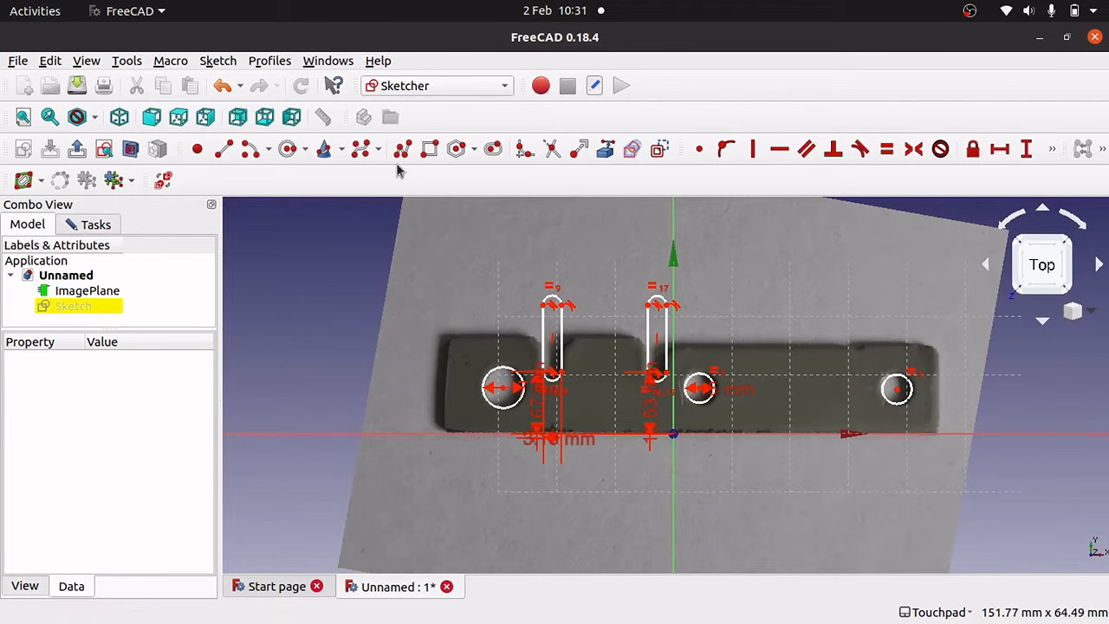
Draw a rectangle around the plate and move its left edge onto the plate's left end.
click(429, 156)
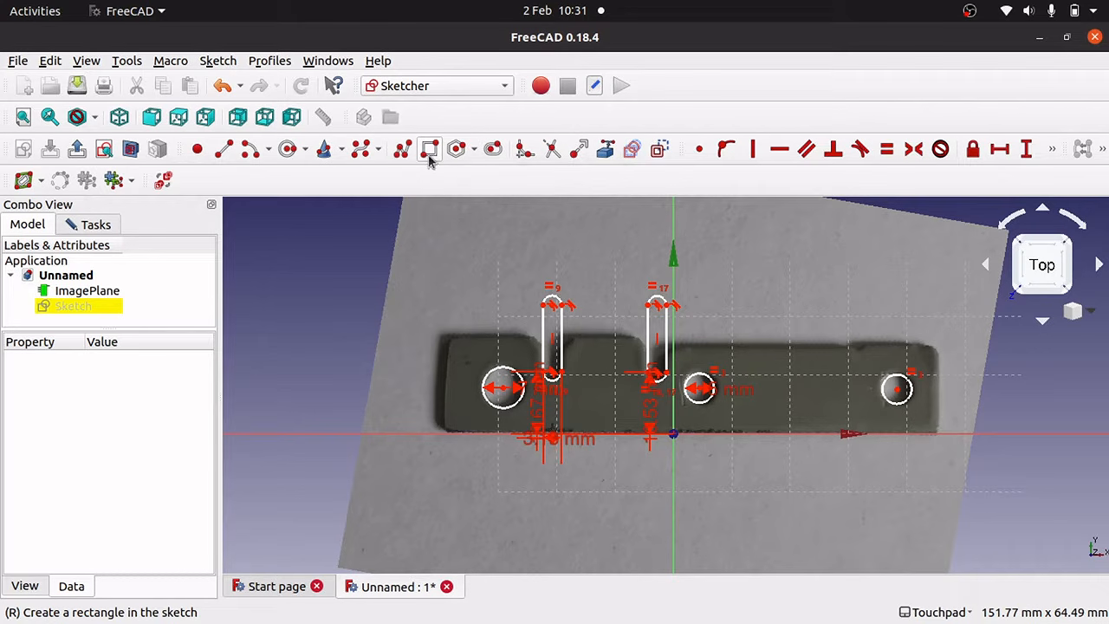
click(444, 337)
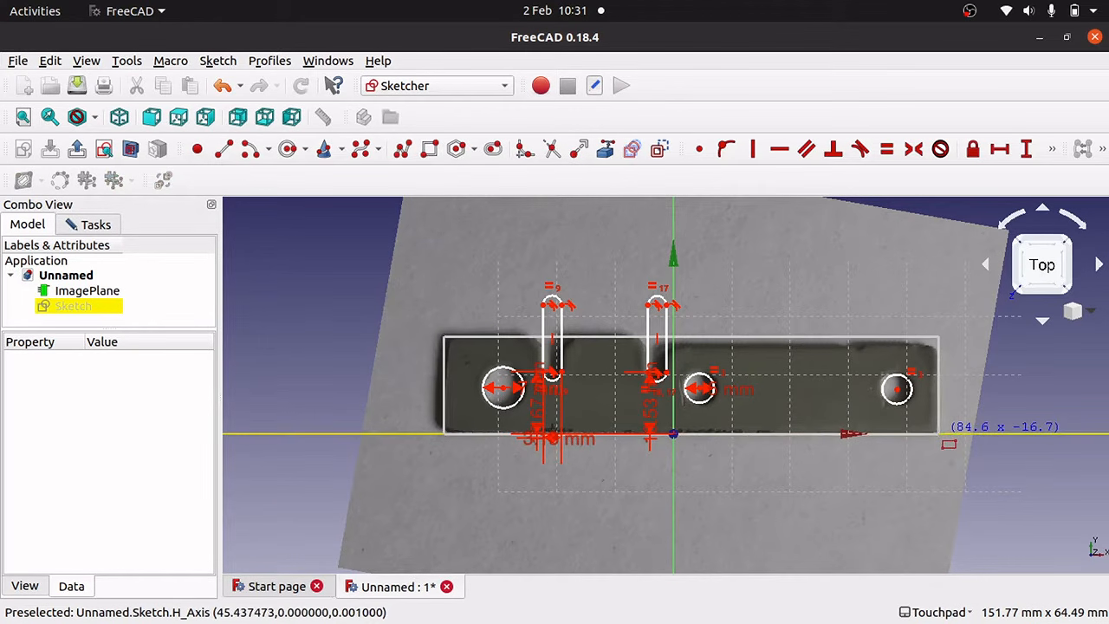
click(939, 433)
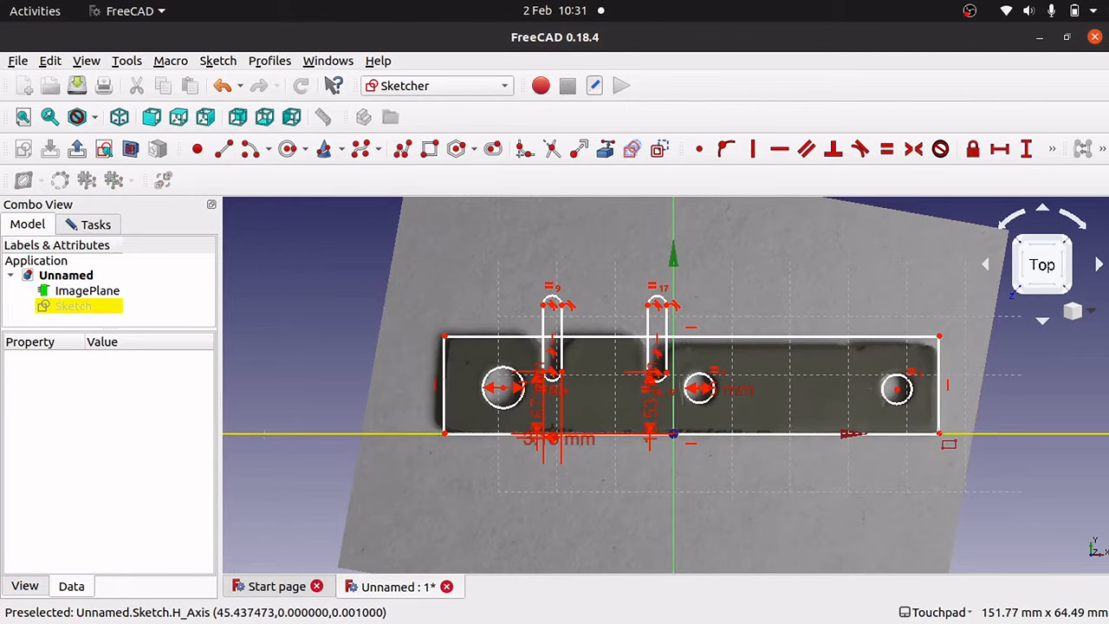
key(Escape)
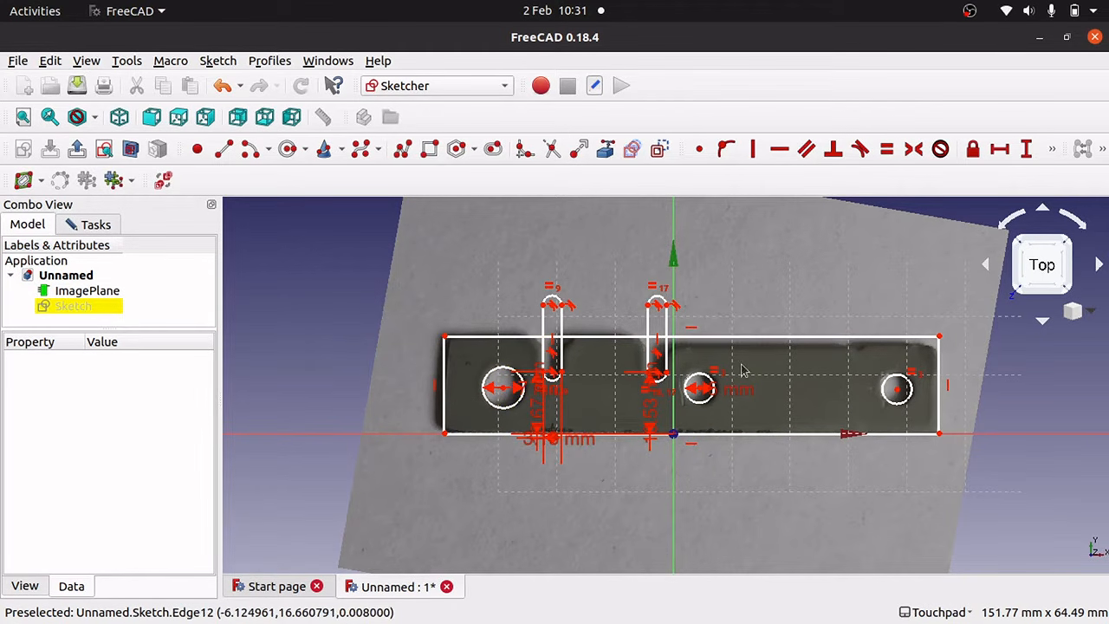
drag(444, 392, 438, 390)
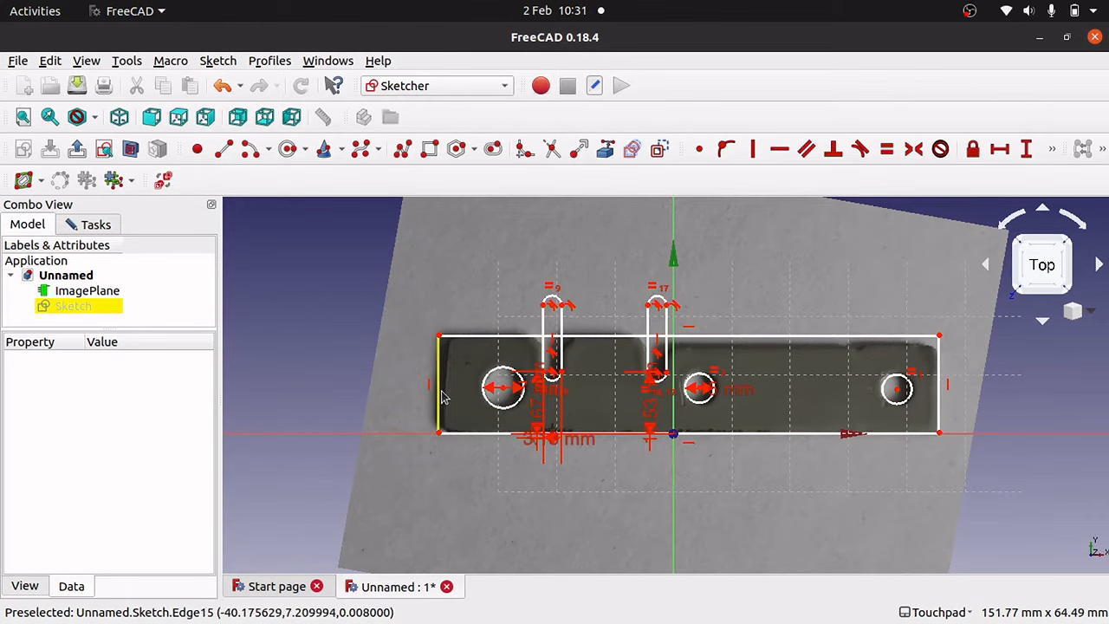
drag(439, 393, 441, 394)
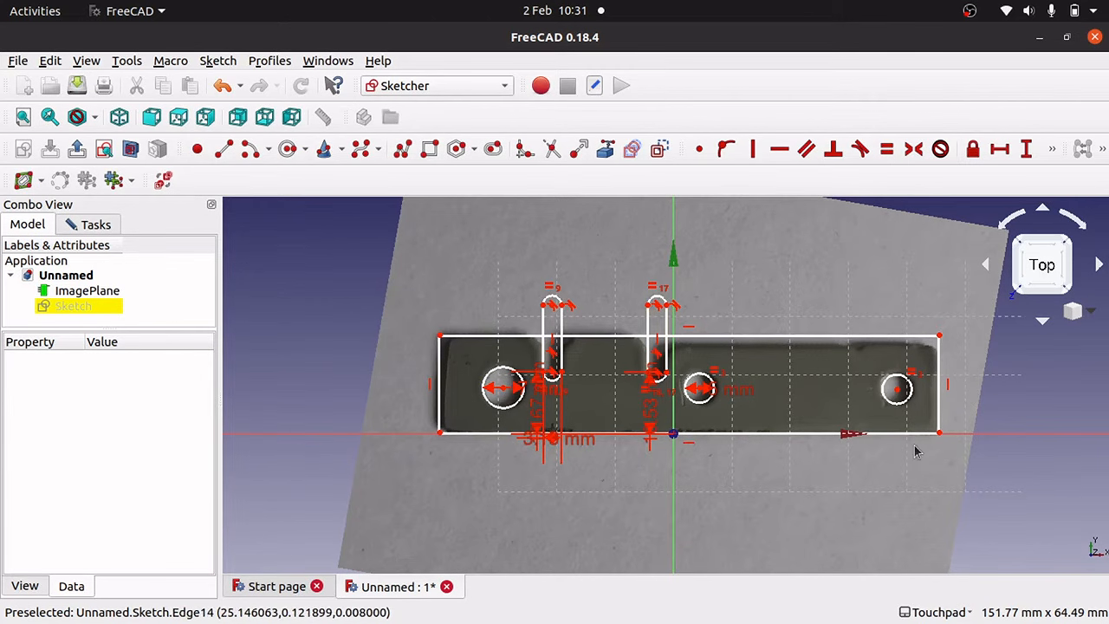
Drag the outline's bottom-right and bottom-left corners onto the plate's corners, then select the bottom edge.
scroll(916, 450, down, 3)
scroll(916, 451, up, 8)
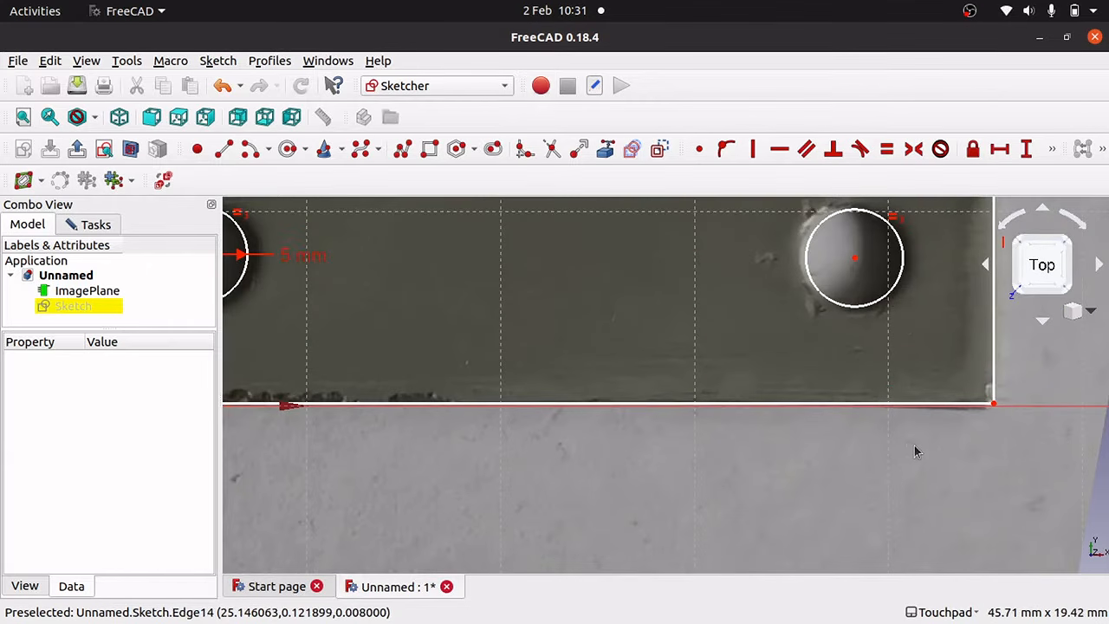
drag(994, 404, 994, 406)
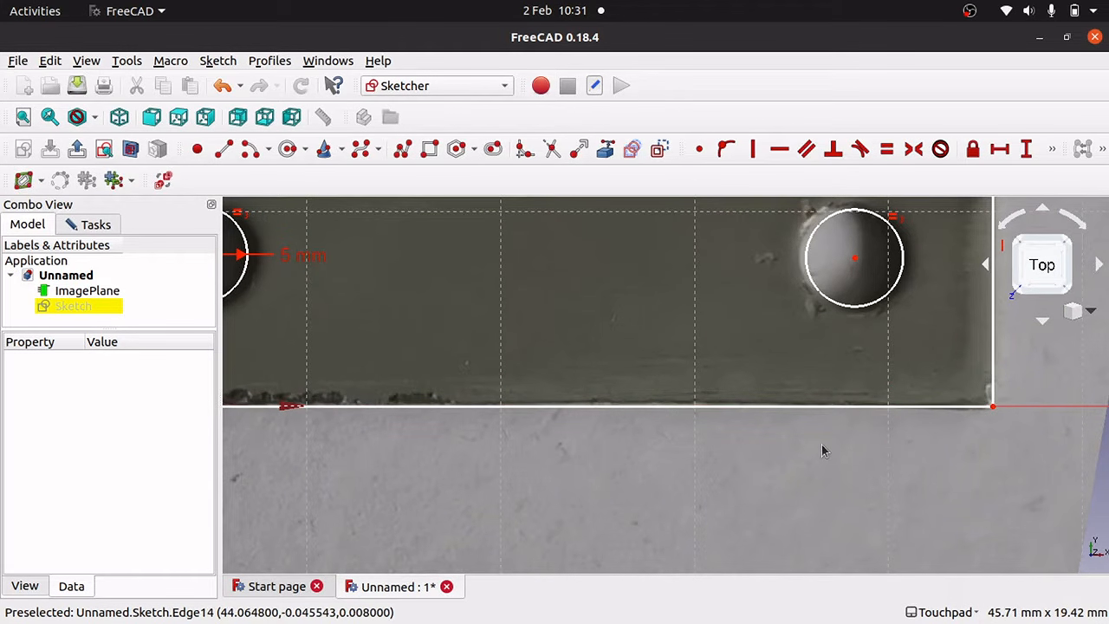
key(Left)
key(Left)
key(Left)
key(Left)
key(Left)
key(Left)
key(Left)
key(Left)
key(Left)
key(Left)
key(Left)
key(Left)
key(Left)
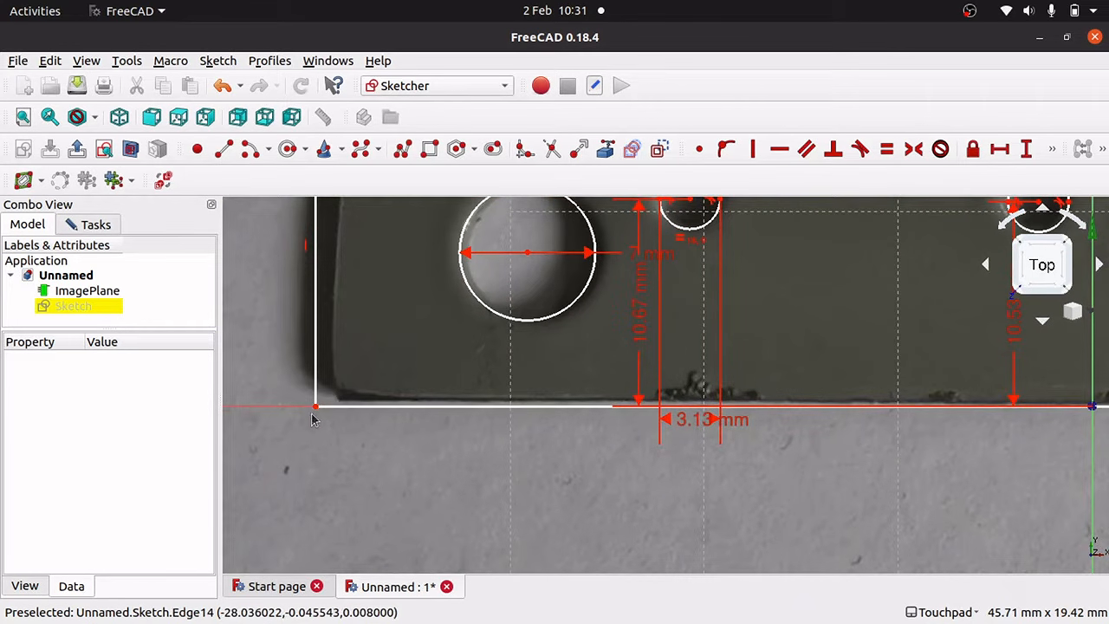
drag(315, 406, 334, 401)
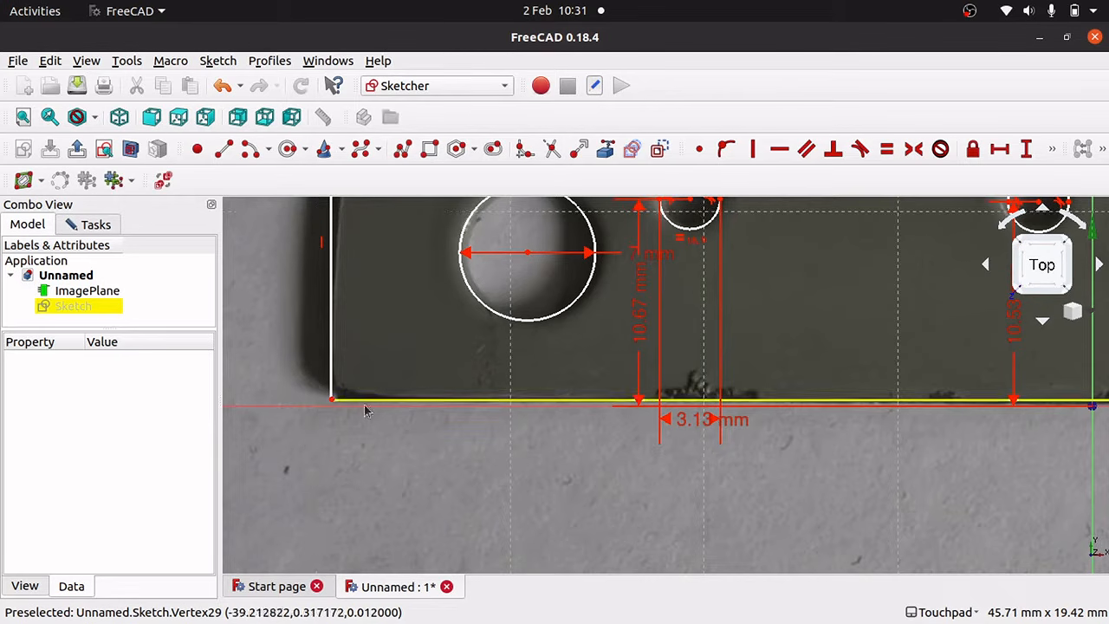
click(489, 406)
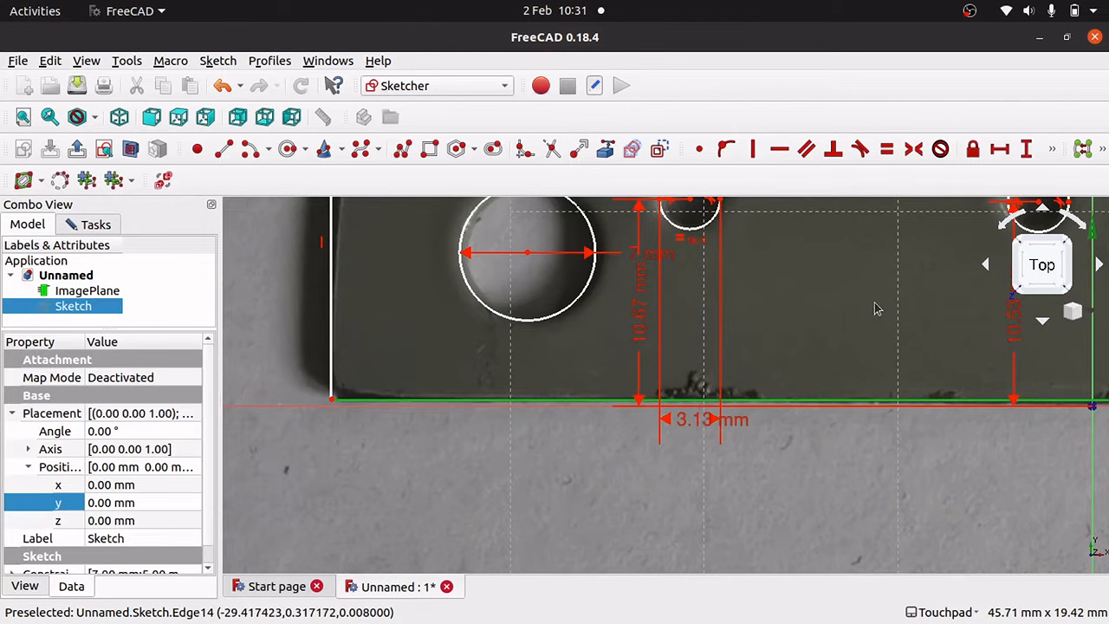
scroll(876, 310, down, 6)
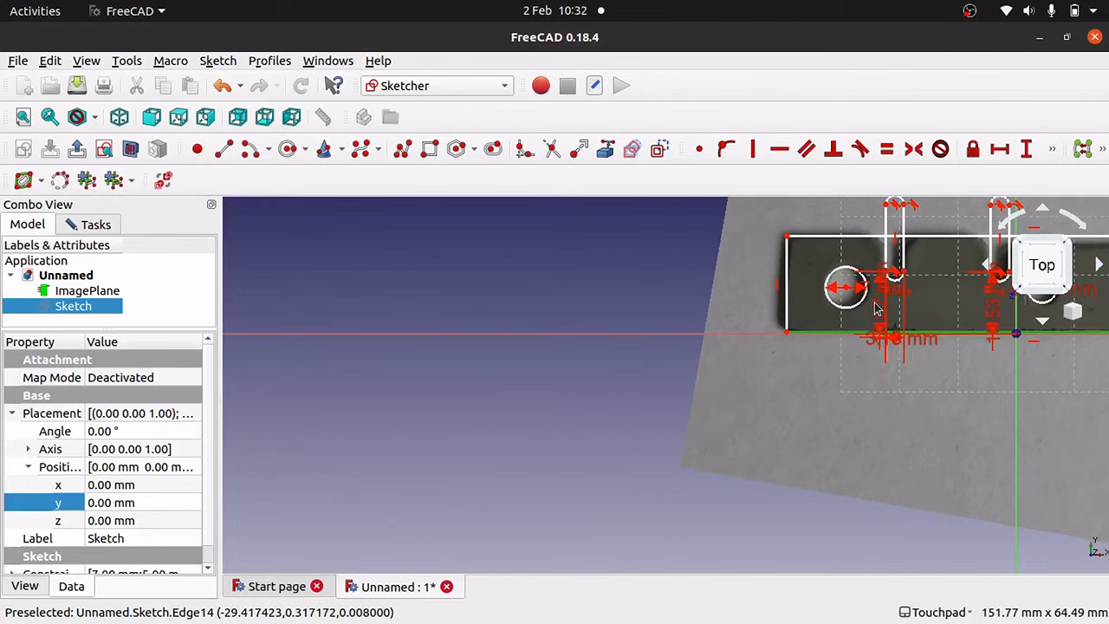
key(Left)
key(Left)
key(Left)
key(Right)
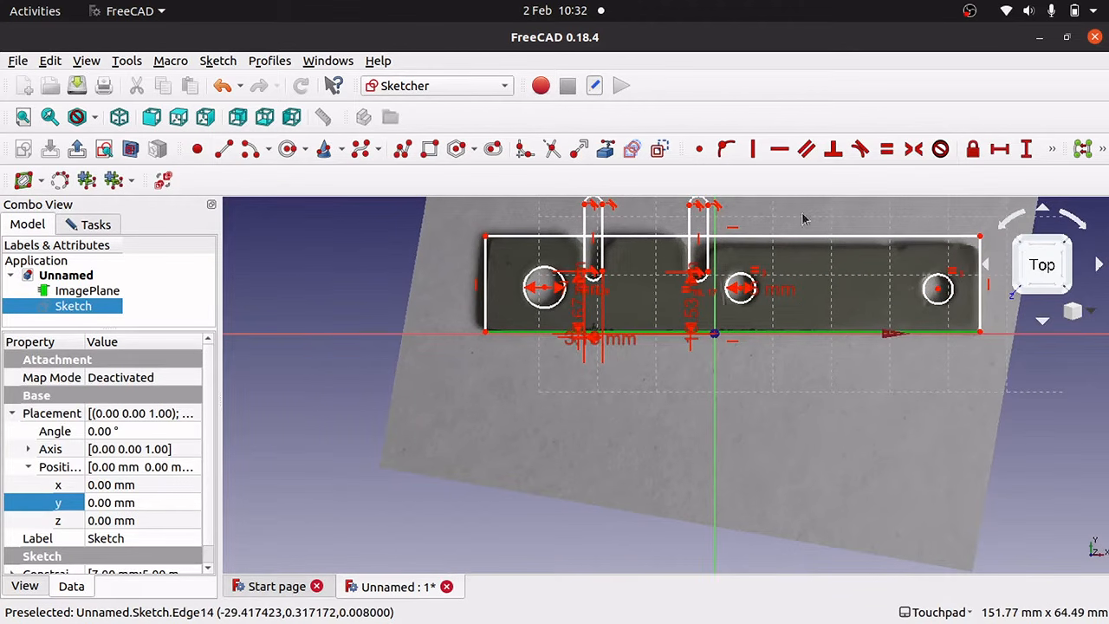
Give the outline's bottom edge an 84.61 mm horizontal length and check it holds.
click(999, 148)
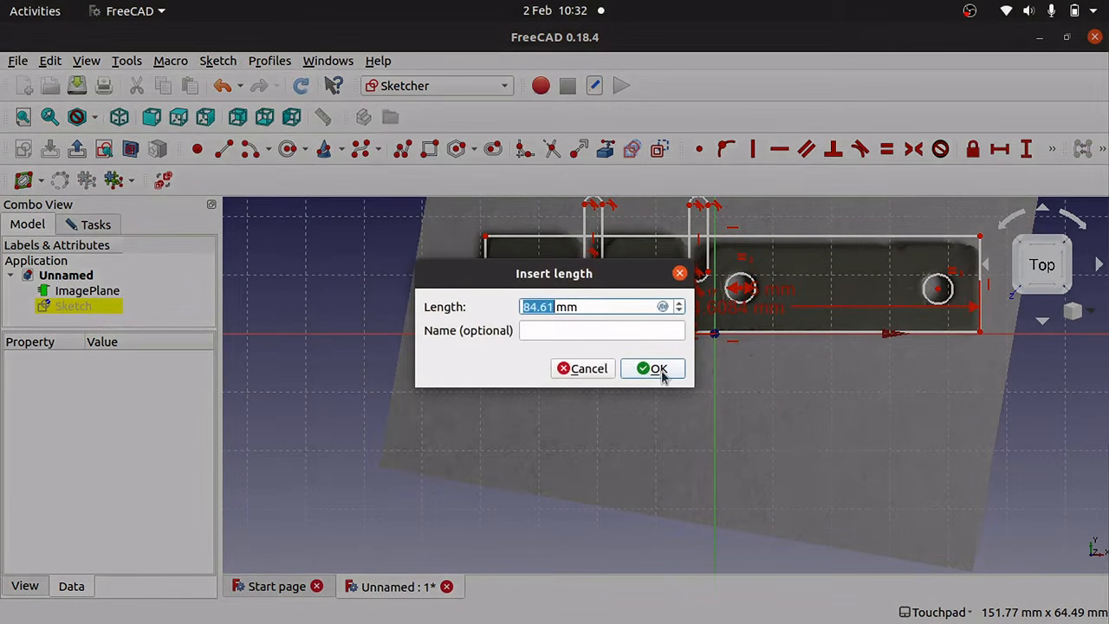
click(658, 370)
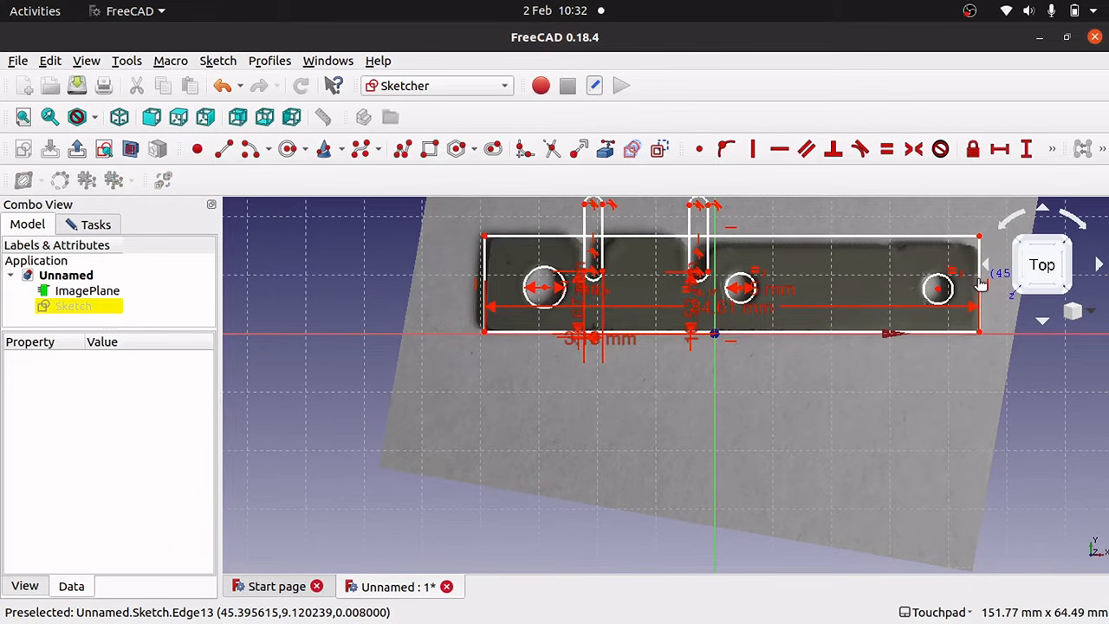
drag(981, 284, 977, 286)
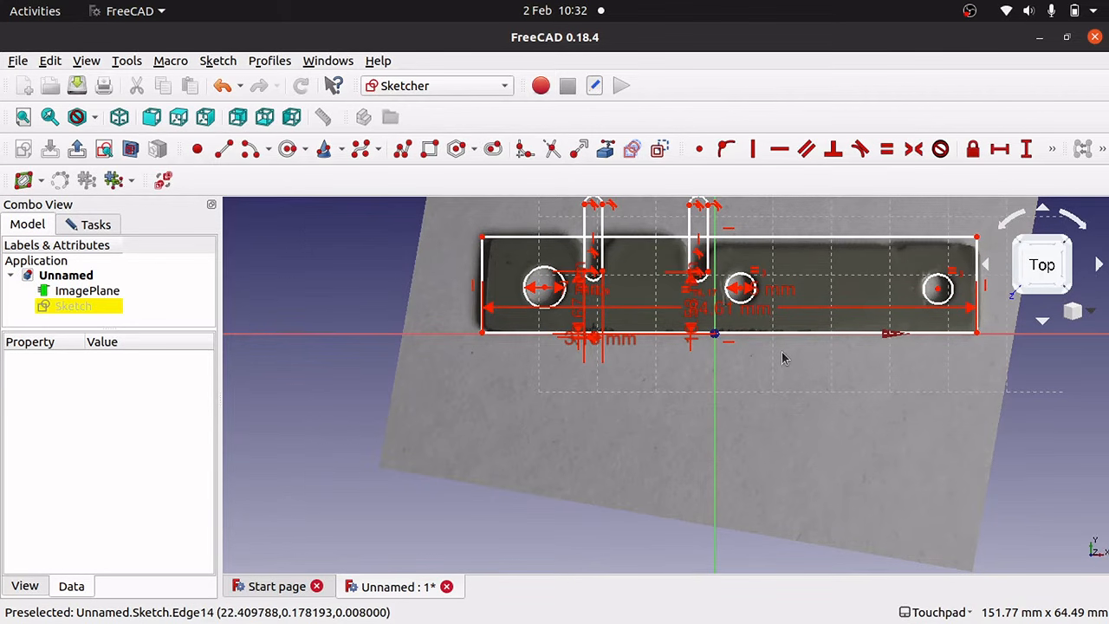
Check whether the outline's bottom edge still moves, trying a selection with the horizontal axis.
scroll(516, 368, down, 2)
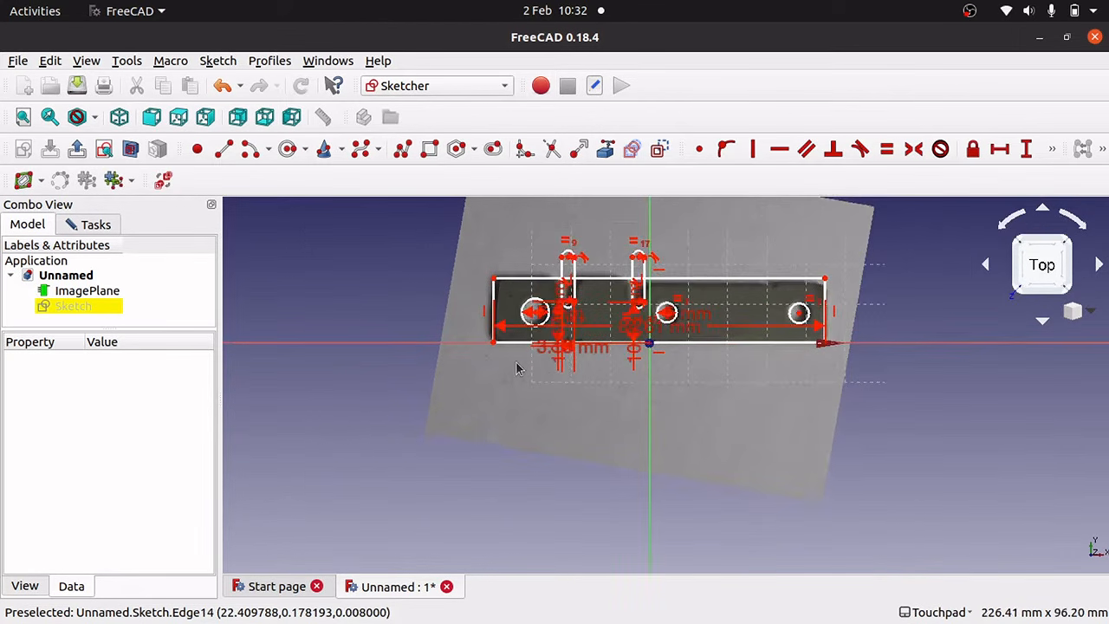
scroll(516, 368, up, 8)
key(Down)
key(Down)
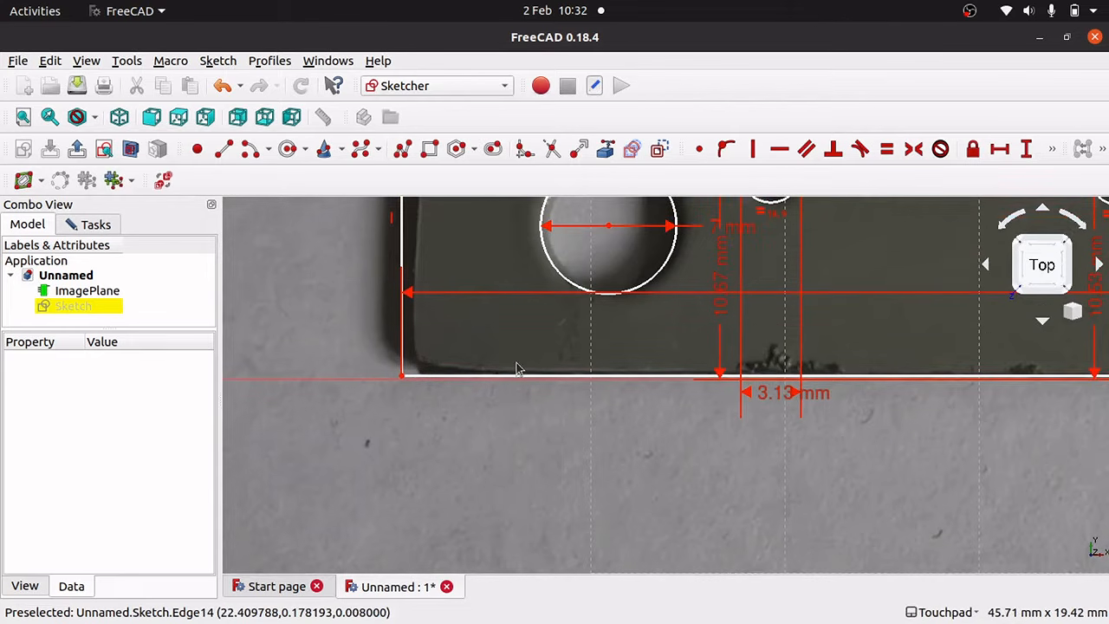
drag(545, 378, 552, 381)
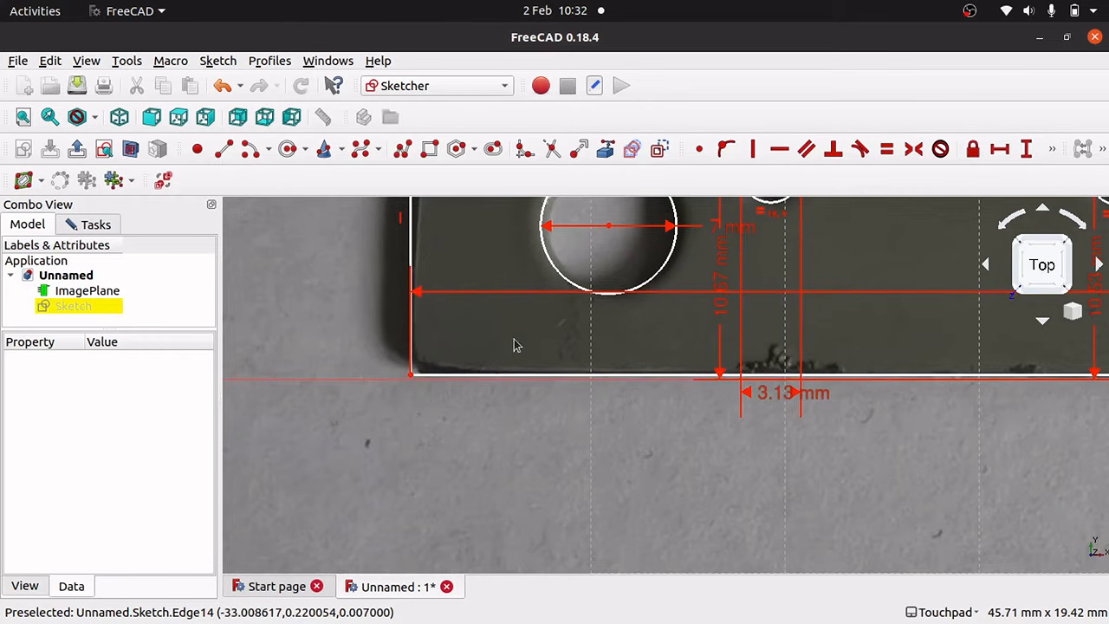
click(355, 379)
click(355, 379)
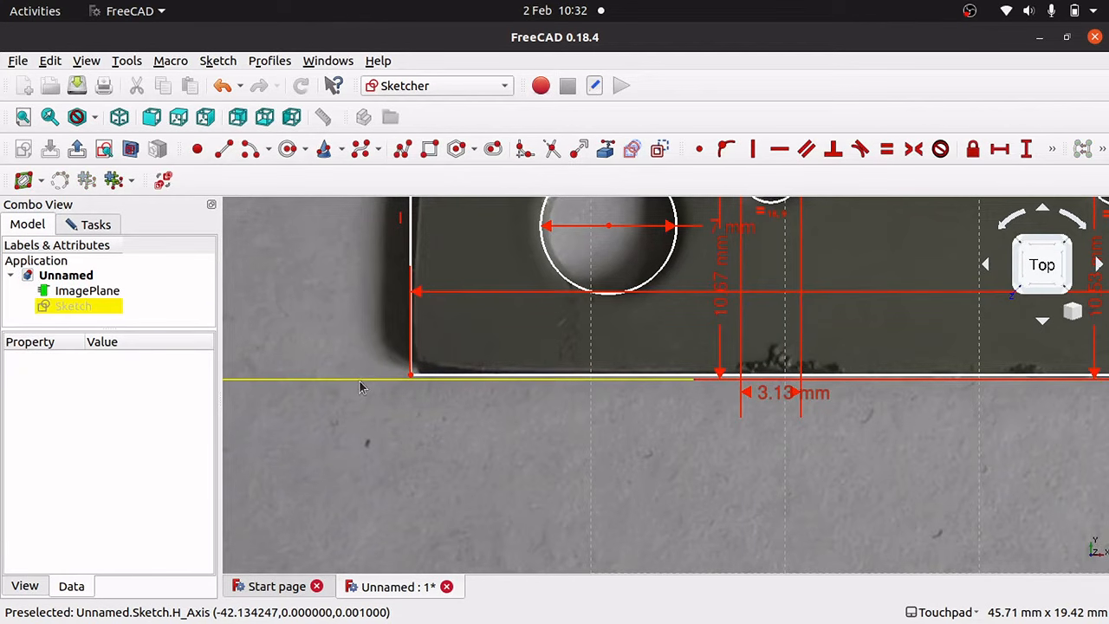
click(507, 375)
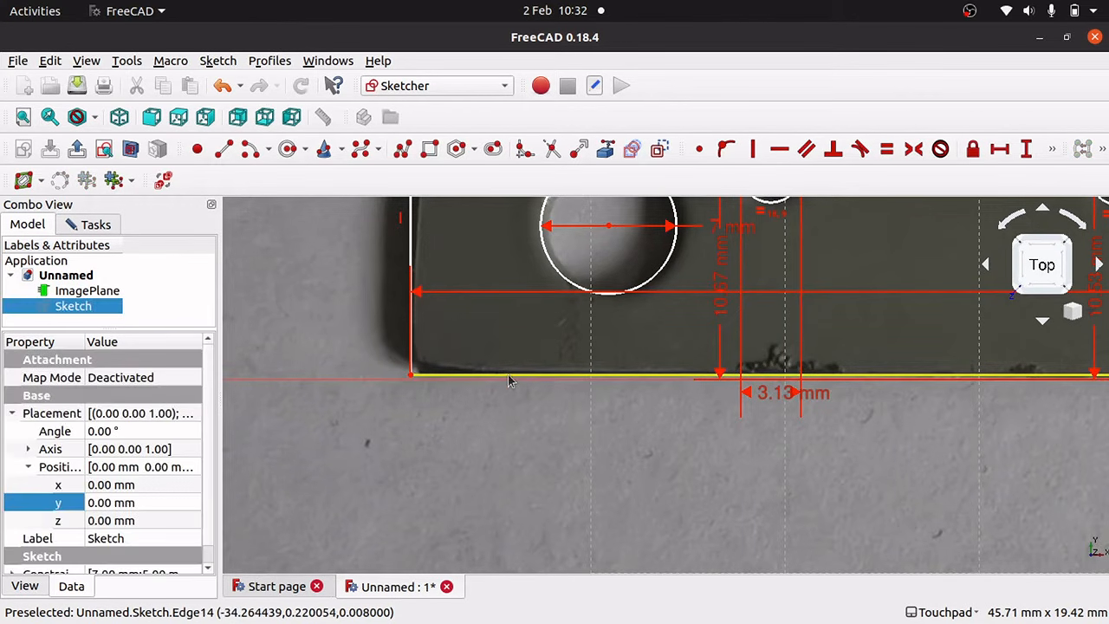
click(396, 382)
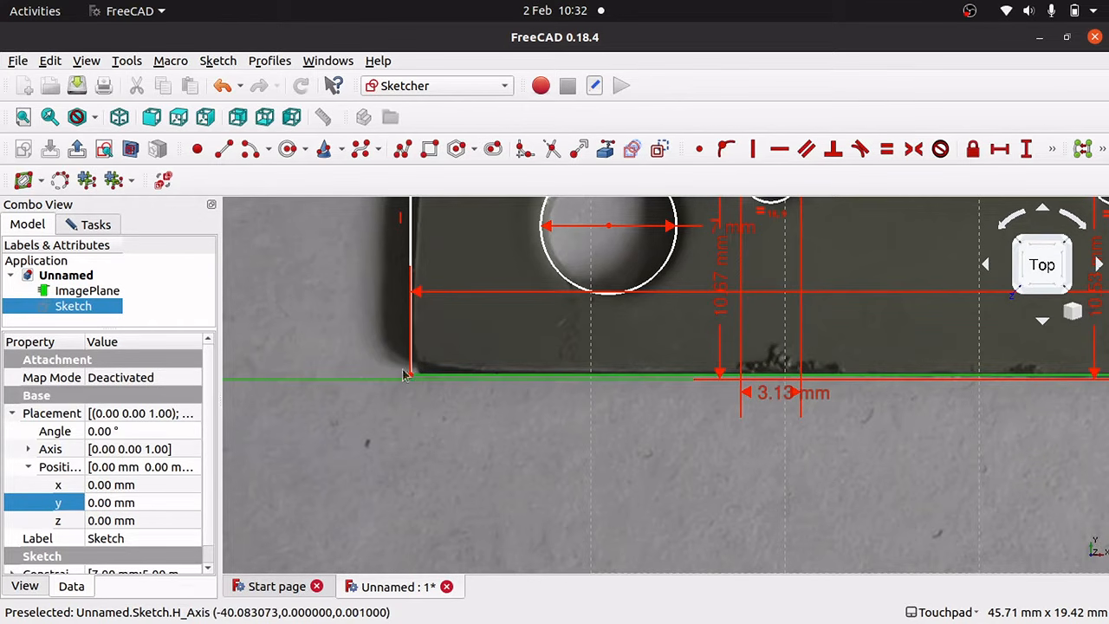
click(421, 393)
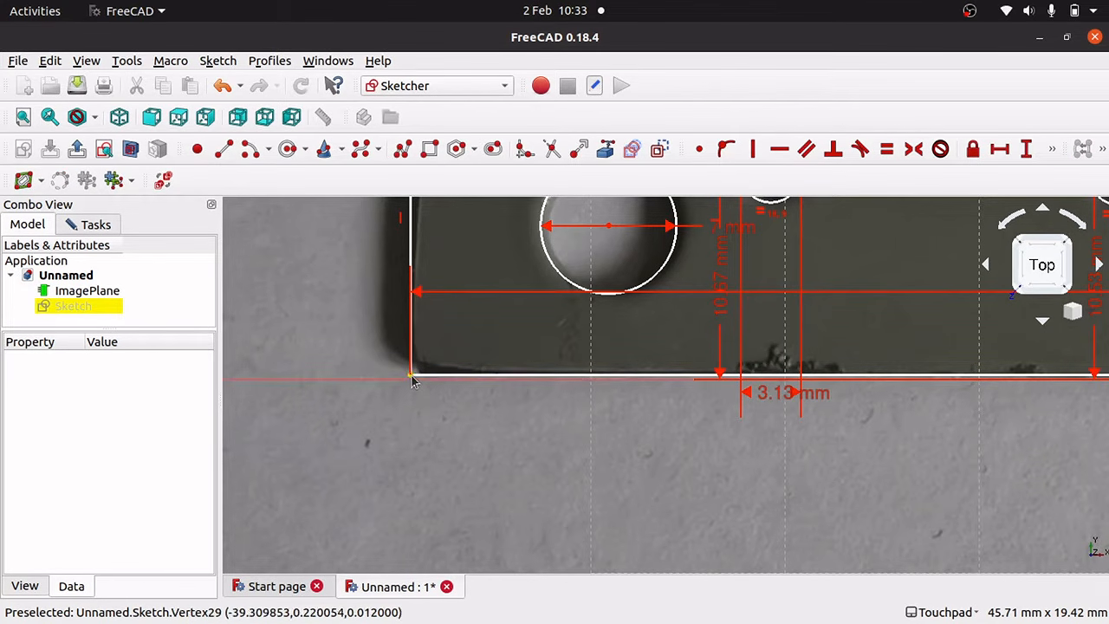
Constrain the outline's bottom-left corner onto the horizontal axis and check the whole outline.
click(413, 379)
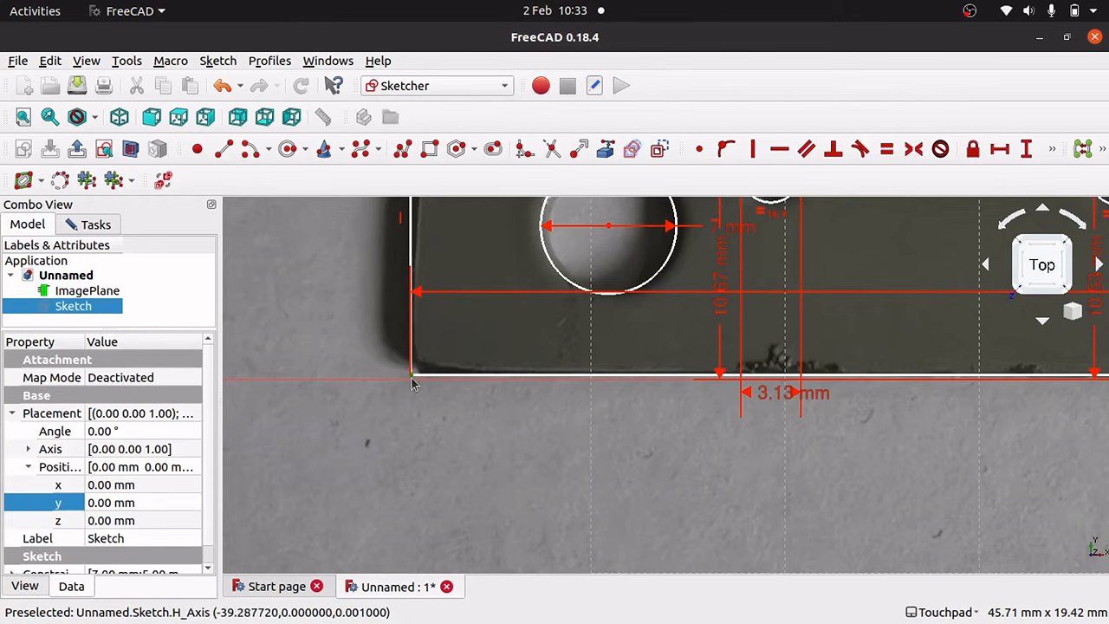
click(384, 386)
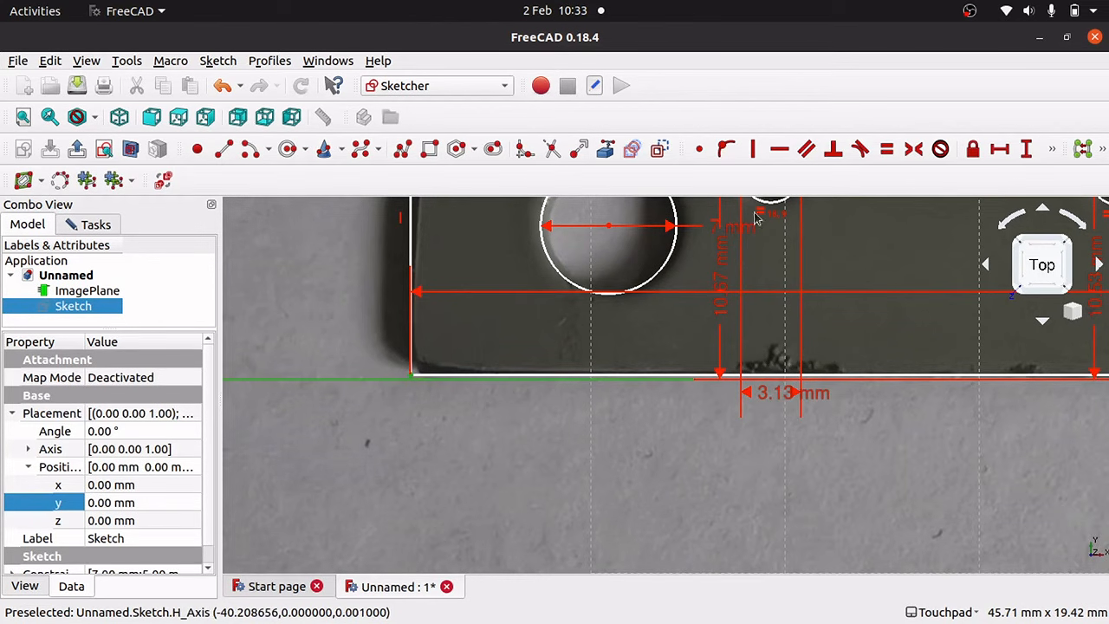
click(728, 150)
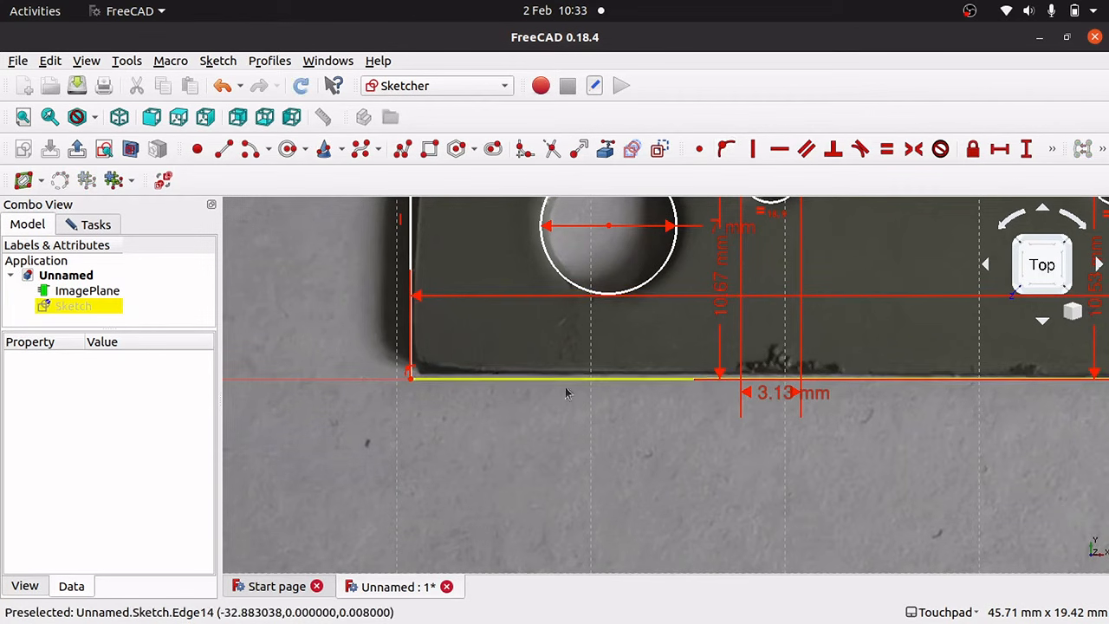
mouse_move(577, 386)
mouse_down()
mouse_move(551, 389)
mouse_move(606, 389)
mouse_move(558, 389)
mouse_move(561, 369)
mouse_move(579, 381)
mouse_up()
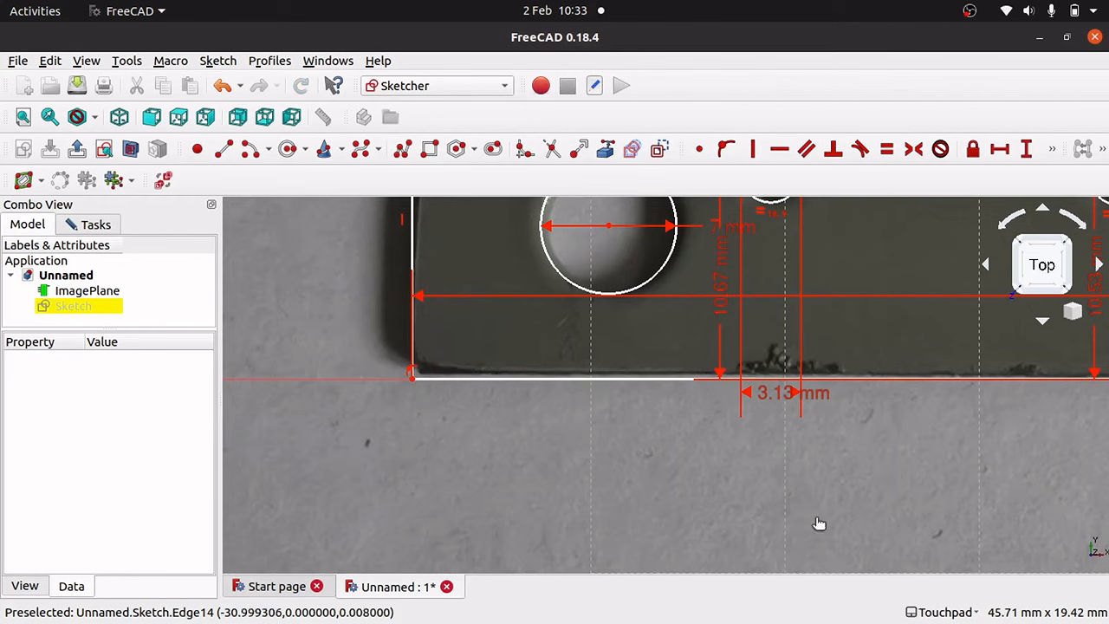
key(Left)
key(Left)
key(Left)
key(Left)
key(Left)
key(Left)
key(Left)
key(Left)
key(Left)
key(Left)
key(Left)
key(Left)
key(Left)
key(Left)
key(Left)
key(Left)
key(Left)
key(Right)
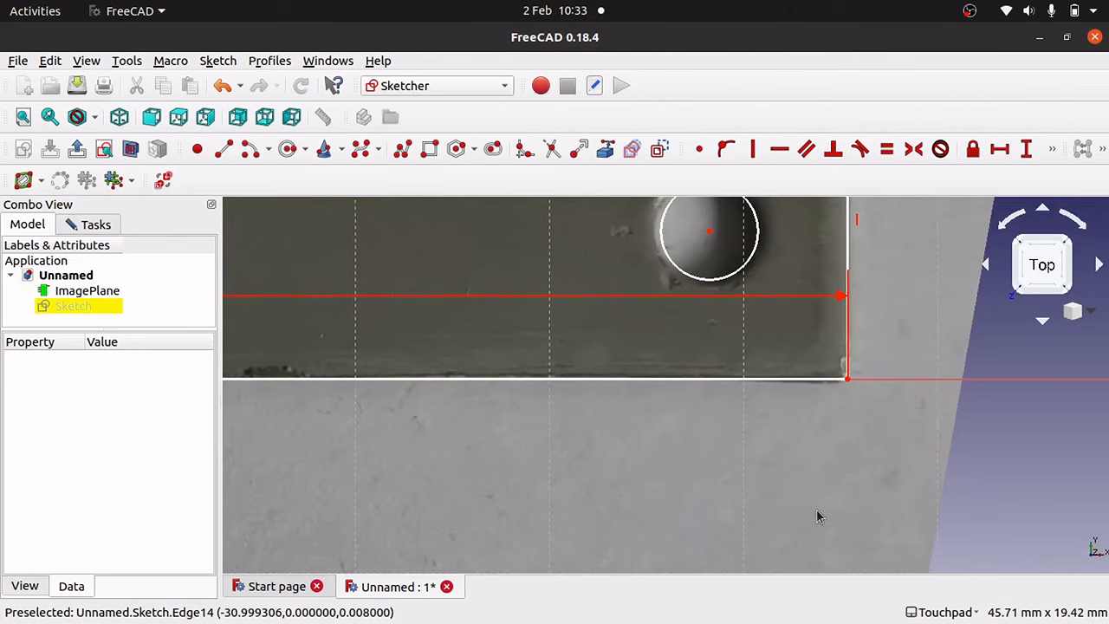
key(Right)
key(Right)
key(Right)
key(Right)
key(Right)
key(Right)
key(Right)
key(Right)
key(Right)
key(Right)
key(Right)
key(Right)
key(Right)
key(Right)
key(Right)
key(Right)
scroll(816, 517, down, 4)
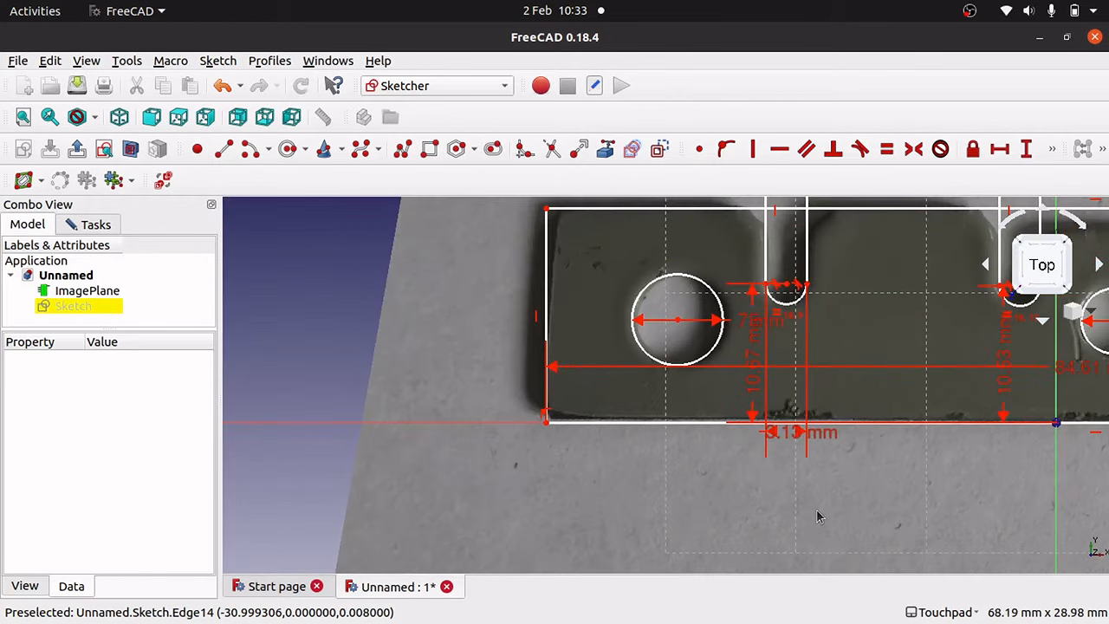
key(Left)
key(Left)
key(Left)
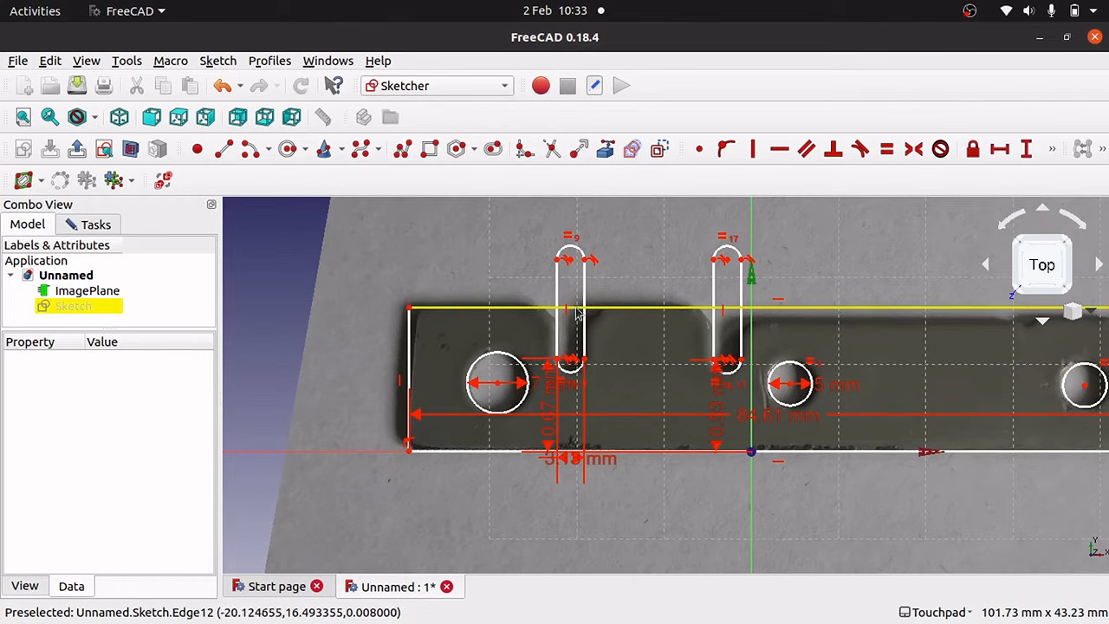
Trim the top edge across the left slot's opening and delete the slot's top arc.
click(558, 152)
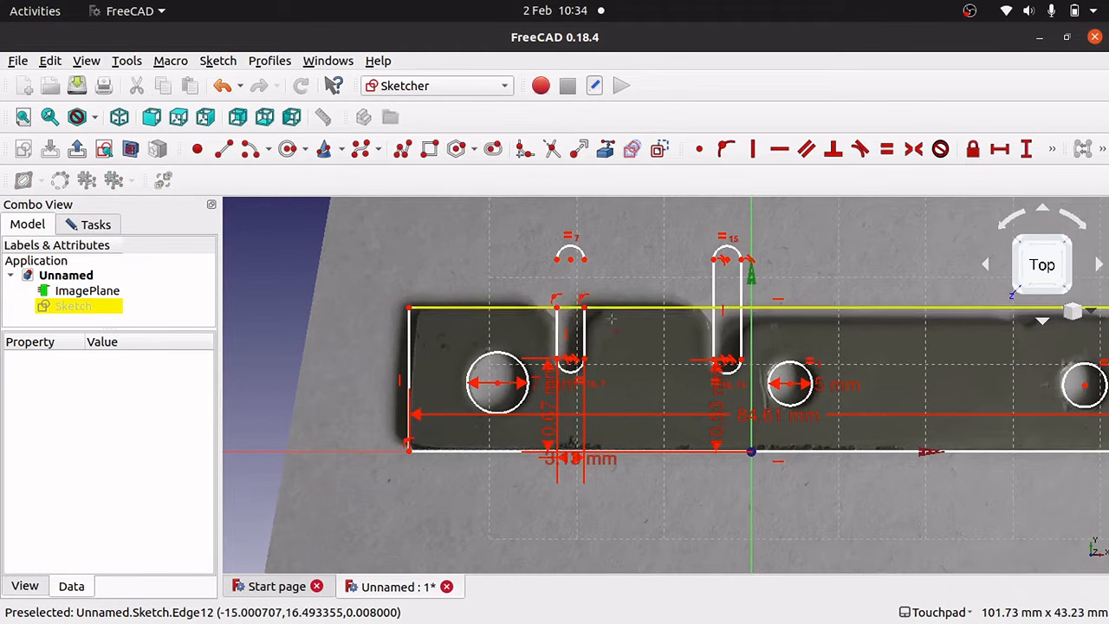
click(570, 308)
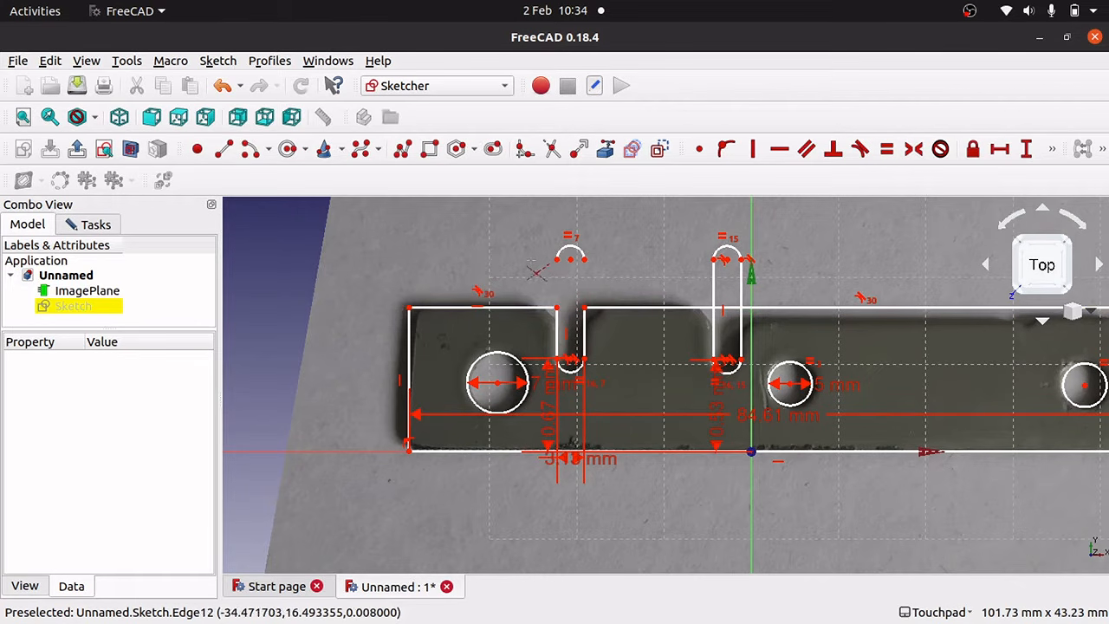
drag(521, 219, 610, 290)
key(Delete)
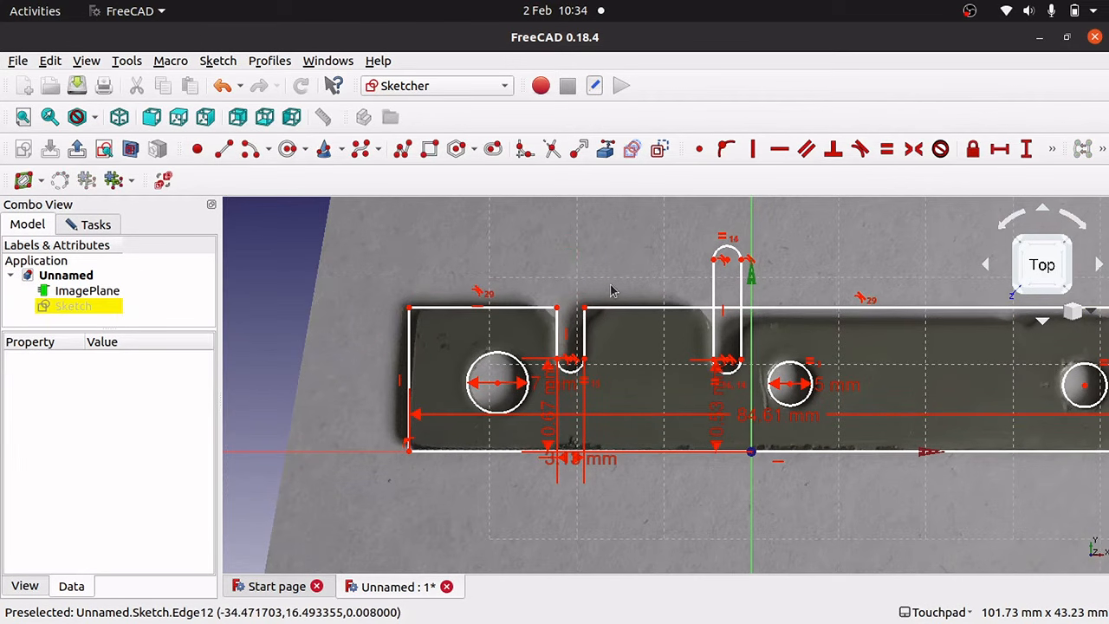
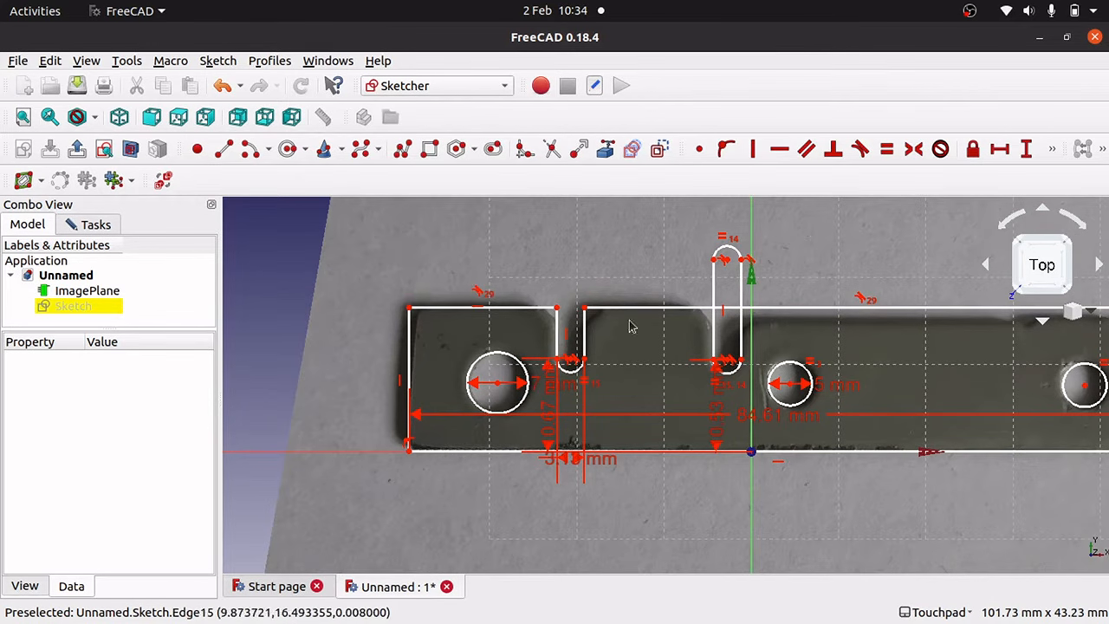
Delete tangent constraint 29 after testing whether the slot's top corner moves.
mouse_move(558, 313)
mouse_down()
mouse_move(514, 318)
mouse_move(646, 318)
mouse_move(490, 322)
mouse_move(543, 329)
mouse_move(538, 308)
mouse_move(525, 317)
mouse_up()
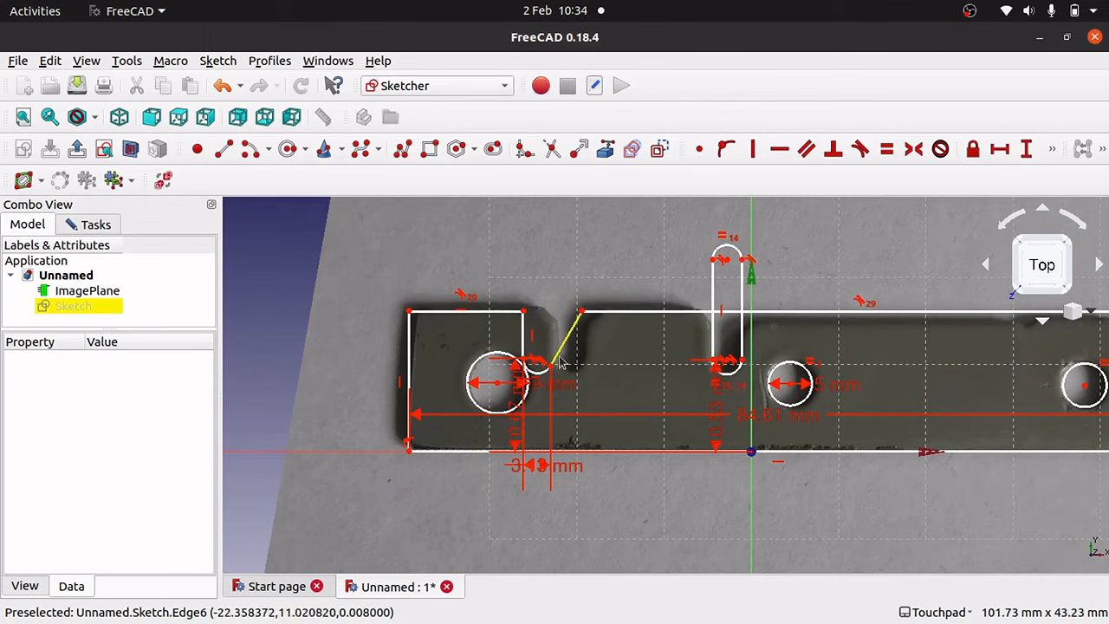
key(ctrl+z)
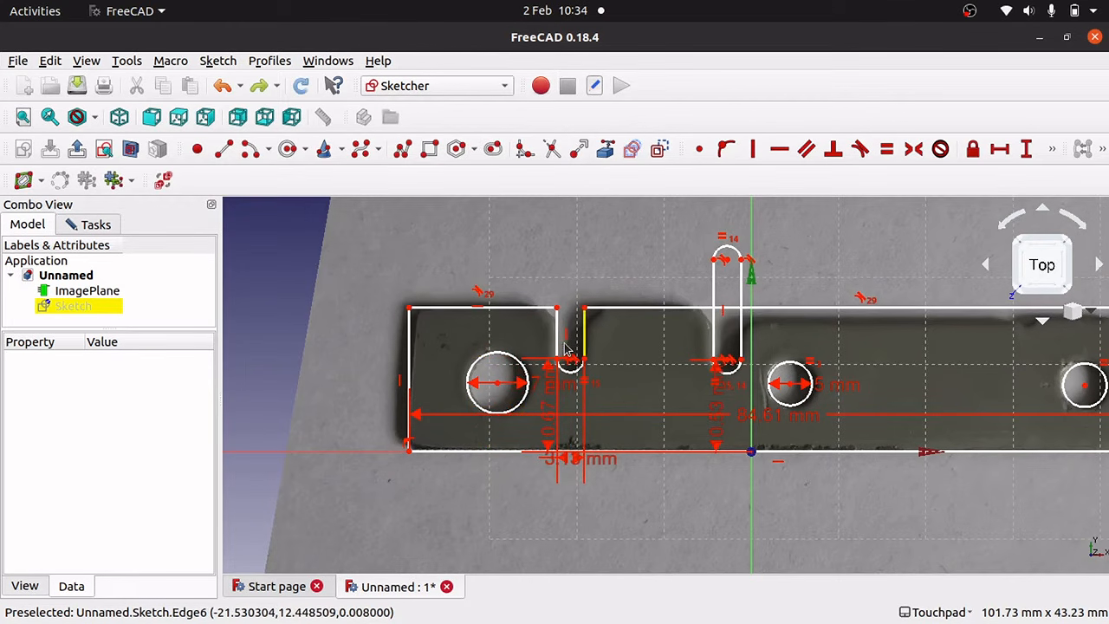
click(483, 295)
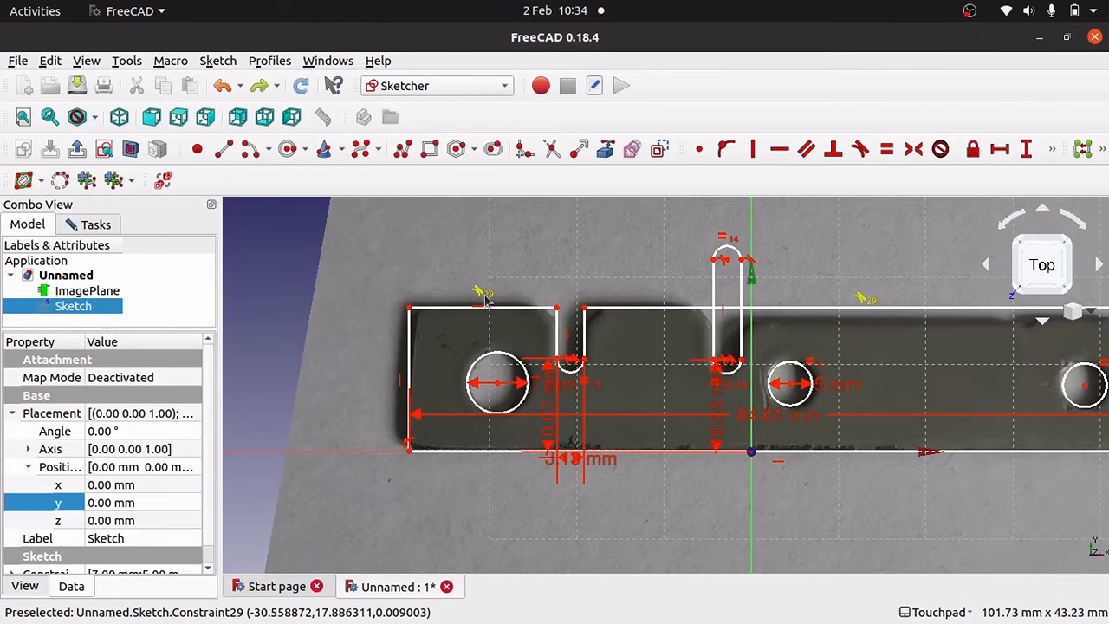
key(Delete)
drag(557, 306, 525, 329)
key(ctrl+z)
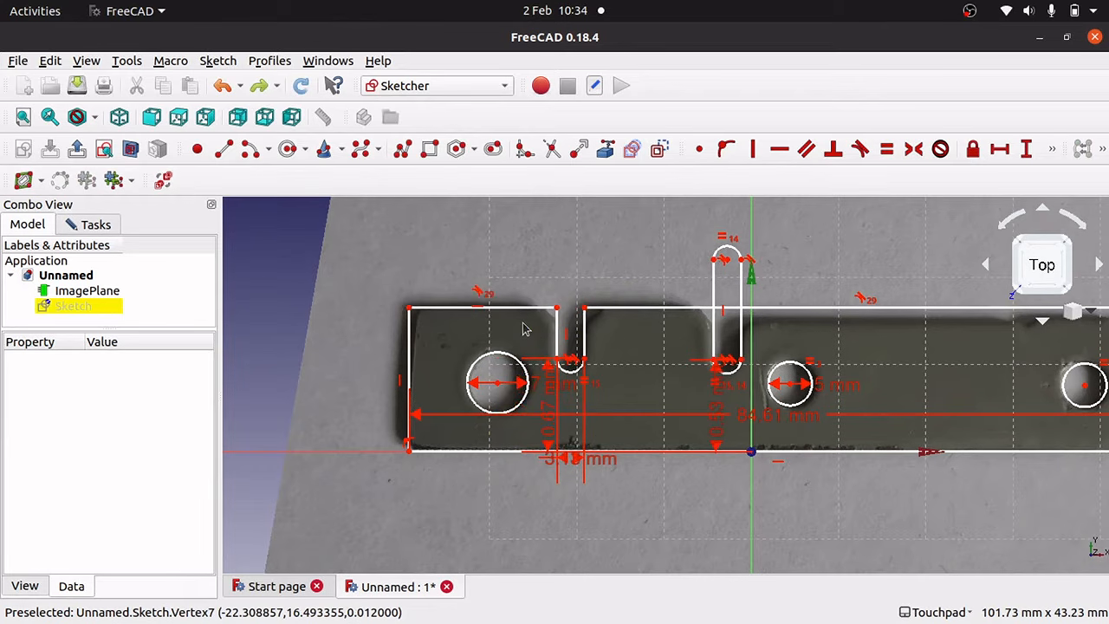
mouse_move(557, 308)
mouse_down()
mouse_move(560, 344)
mouse_move(562, 293)
mouse_move(562, 350)
mouse_move(562, 308)
mouse_up()
key(ctrl+z)
Delete the tangent constraint by the top-left edge and retest the slot corner and top edge.
click(487, 296)
key(Delete)
drag(557, 308, 557, 325)
key(ctrl+z)
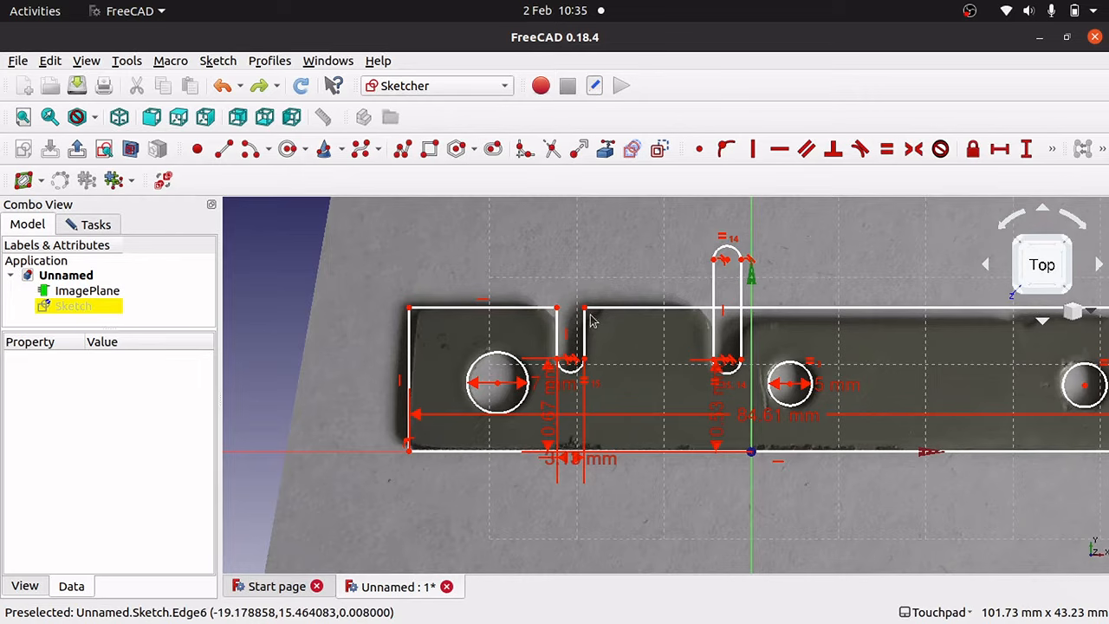
mouse_move(584, 308)
mouse_down()
mouse_move(587, 339)
mouse_move(587, 308)
mouse_up()
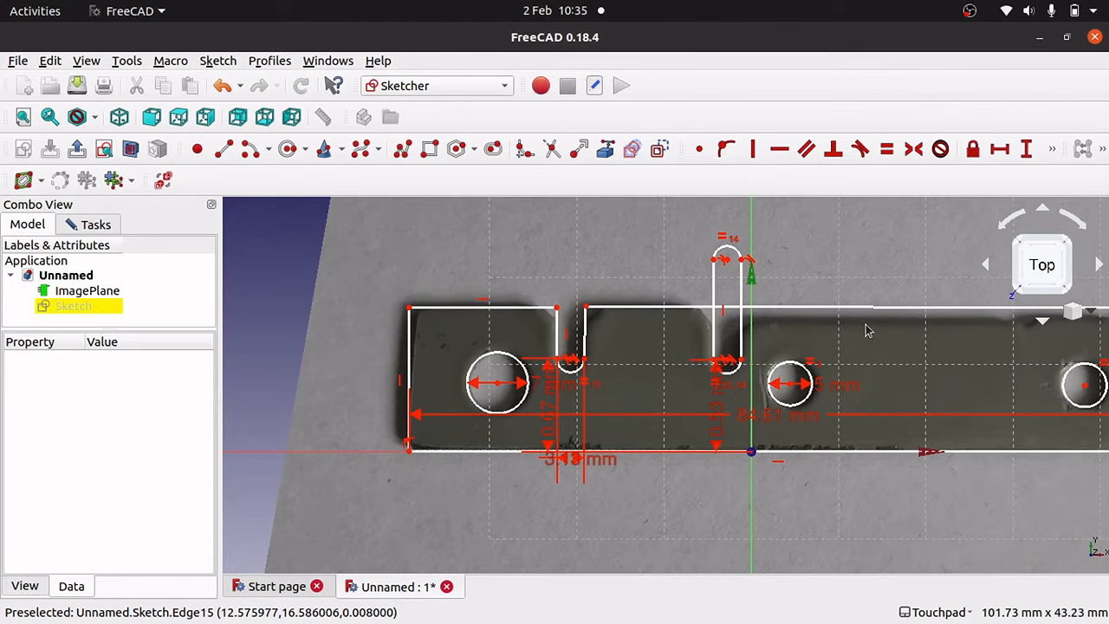
key(ctrl+z)
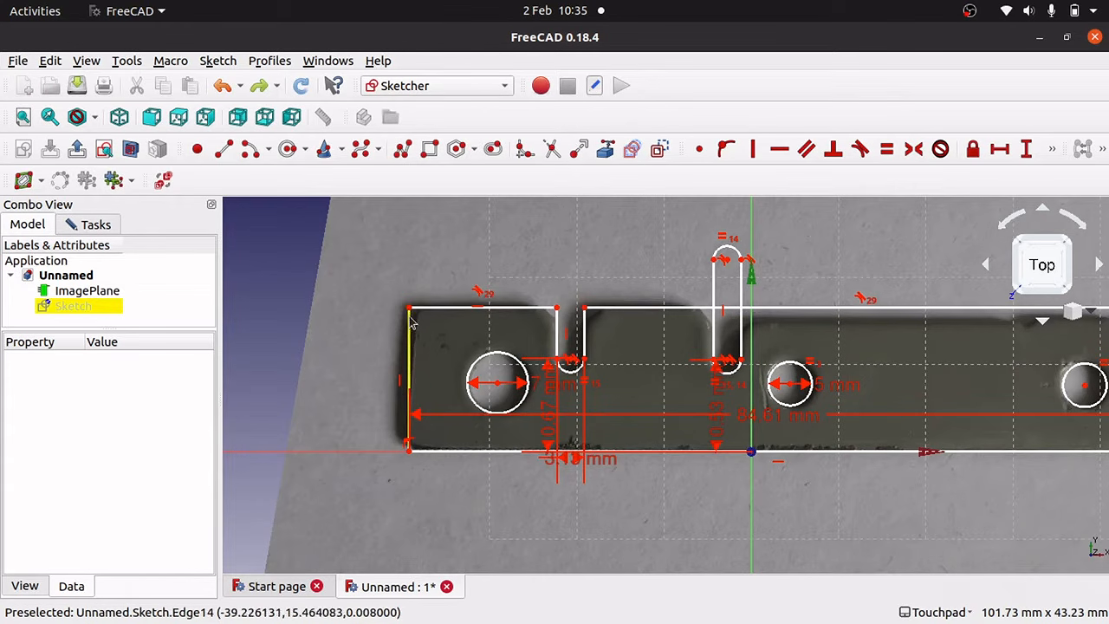
Dimension the part's left edge with a 16.49 mm vertical height.
click(409, 347)
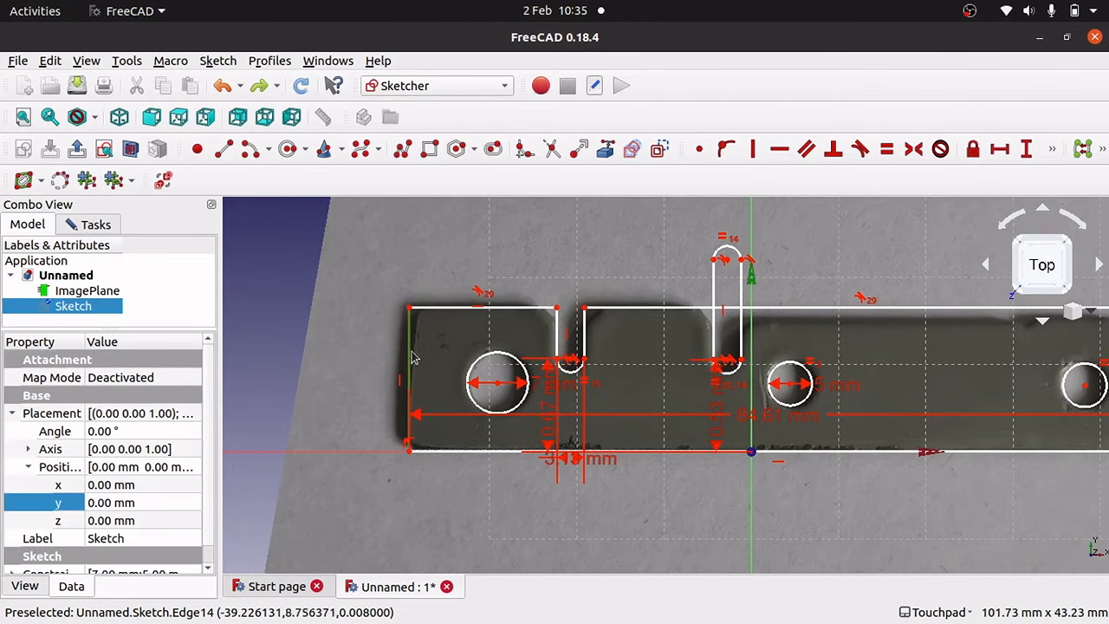
click(1026, 148)
click(670, 372)
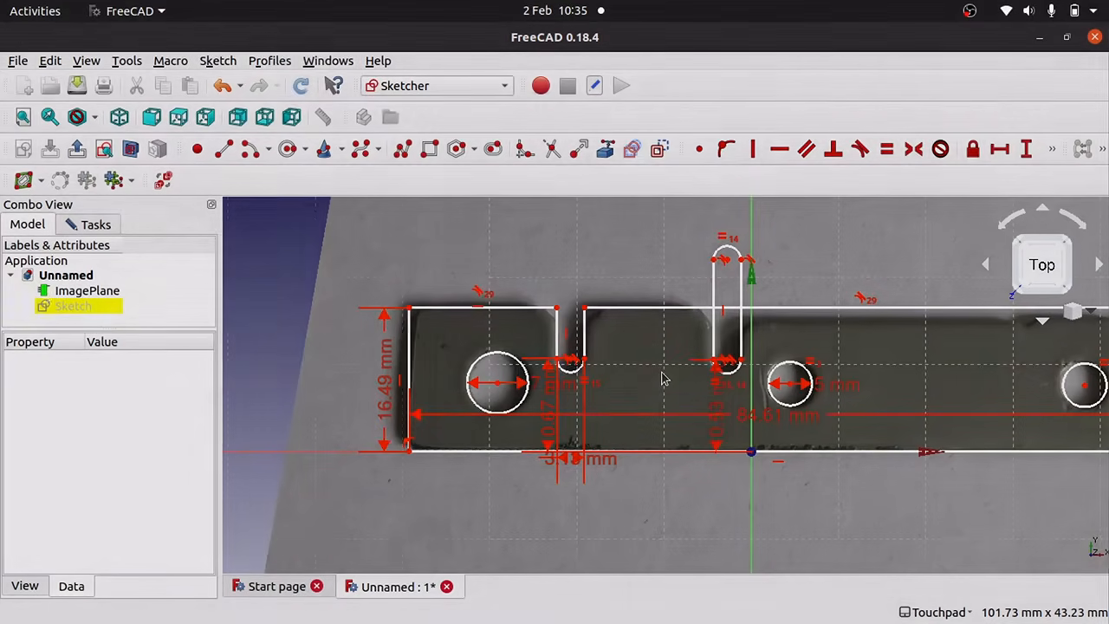
Move the 16.49, 3.13, 0.67, 0.53, 84.61 mm, 7 mm diameter and 5 mm radius labels off the part.
drag(387, 390, 262, 390)
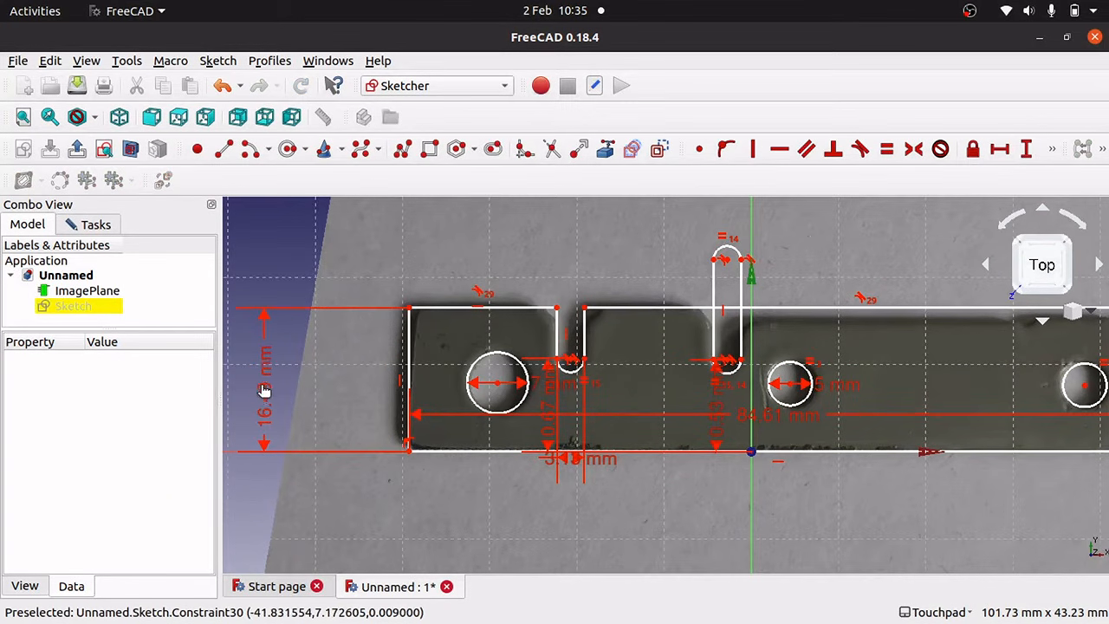
drag(598, 458, 618, 569)
drag(548, 409, 305, 406)
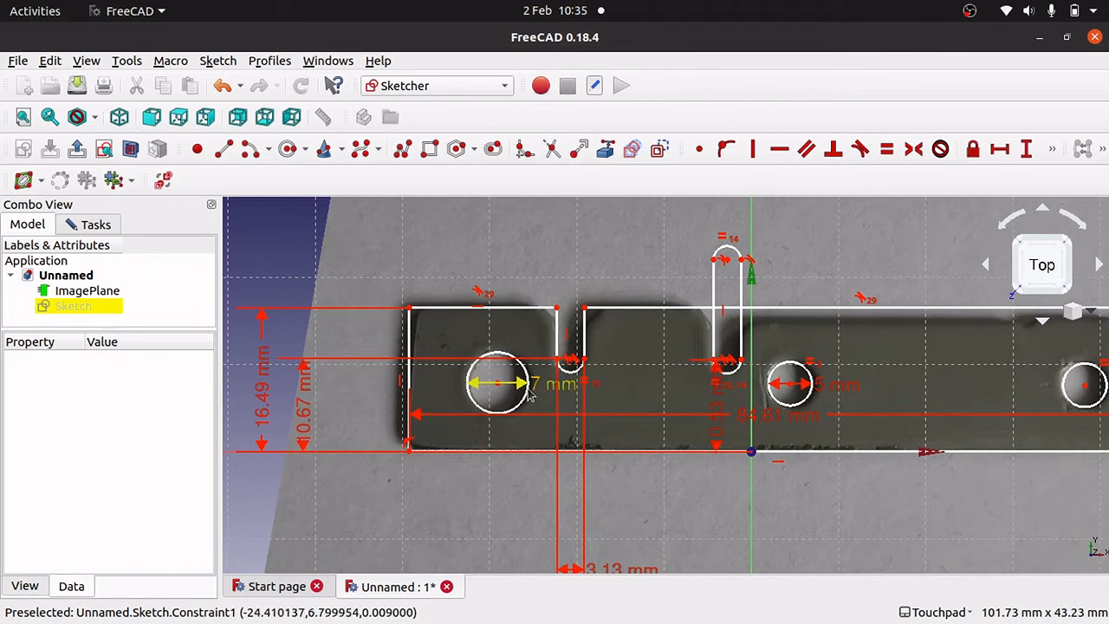
drag(544, 383, 342, 390)
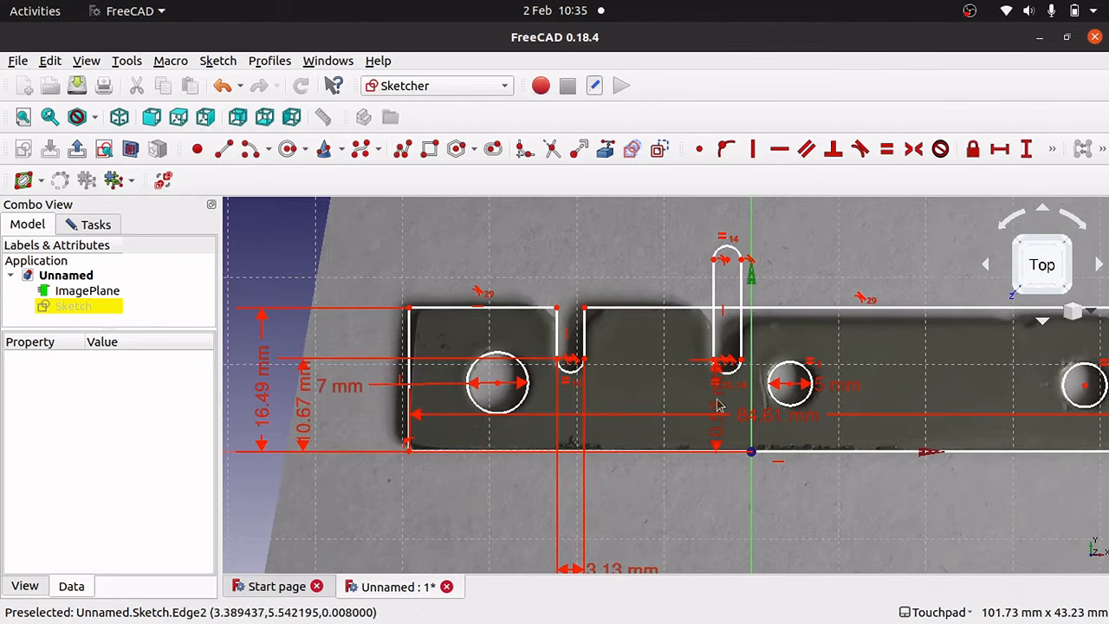
drag(718, 419, 344, 405)
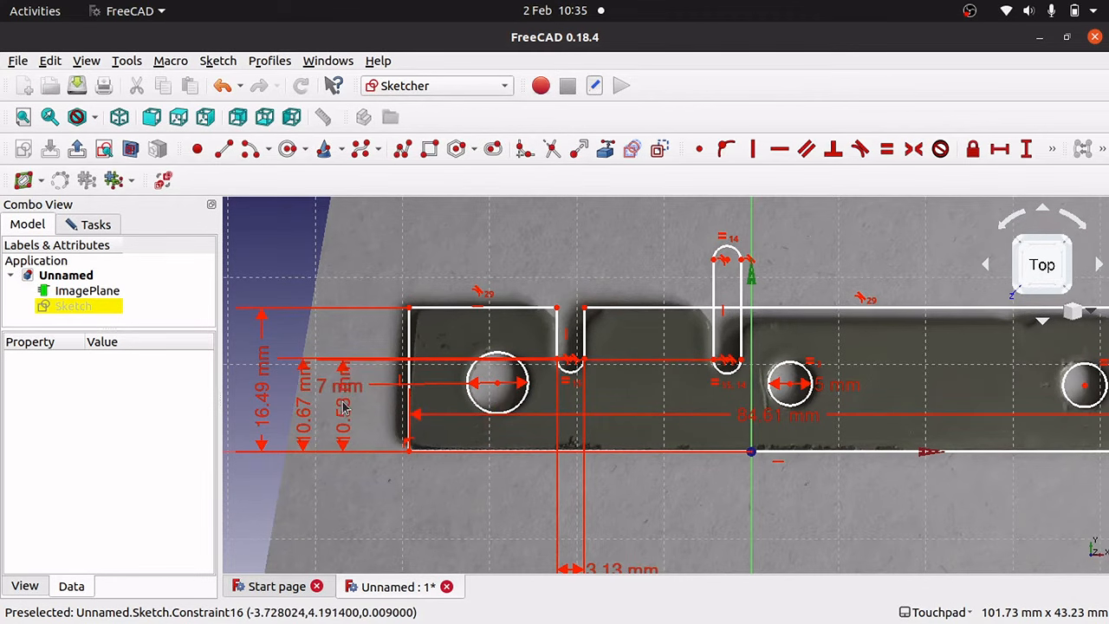
drag(812, 420, 821, 528)
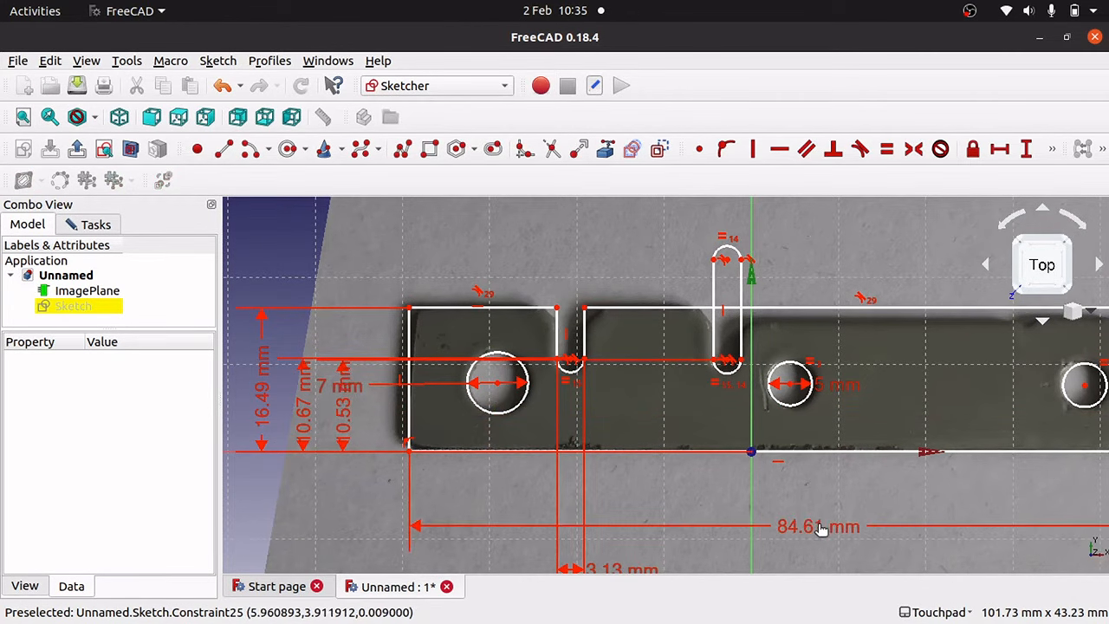
drag(837, 380, 974, 495)
drag(847, 387, 964, 496)
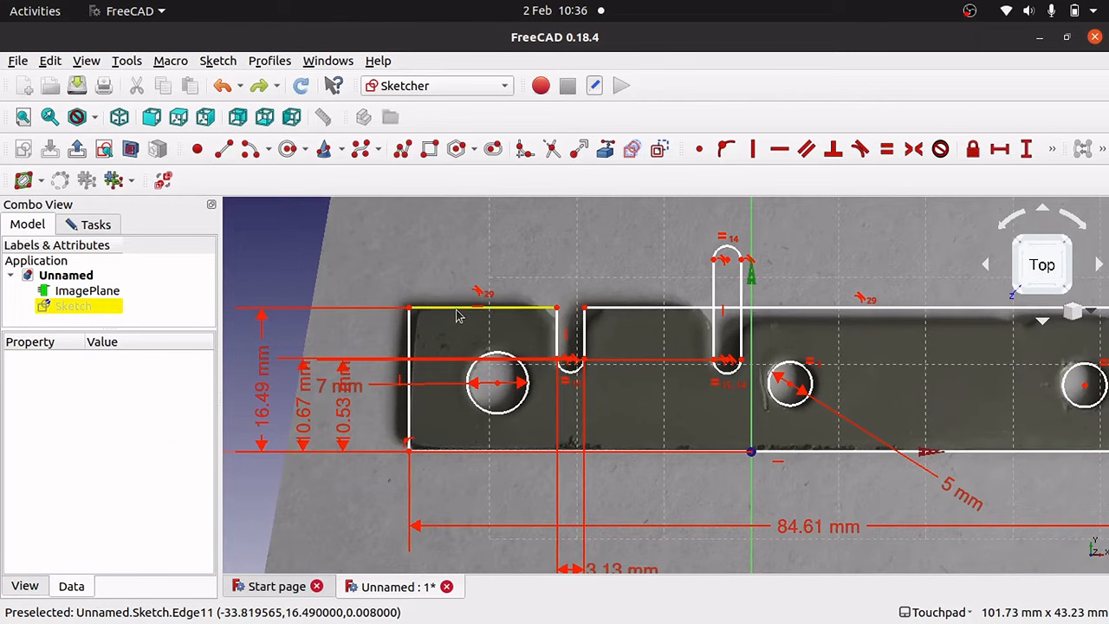
Dimension the top-left edge at 16.92 mm horizontal length, with the label above the part.
click(513, 310)
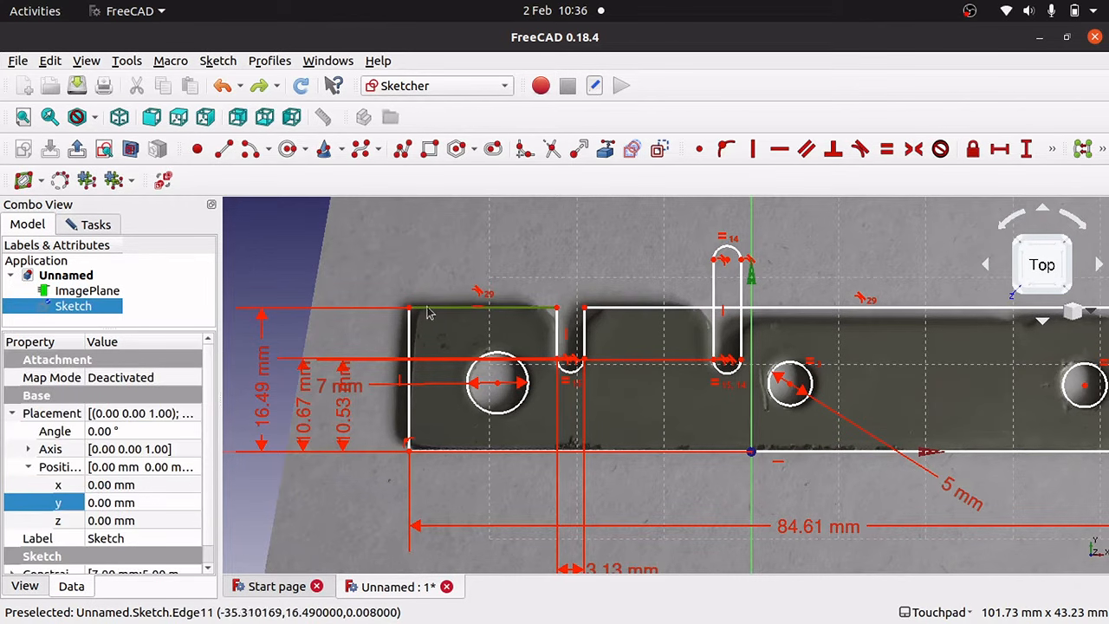
click(999, 149)
click(657, 368)
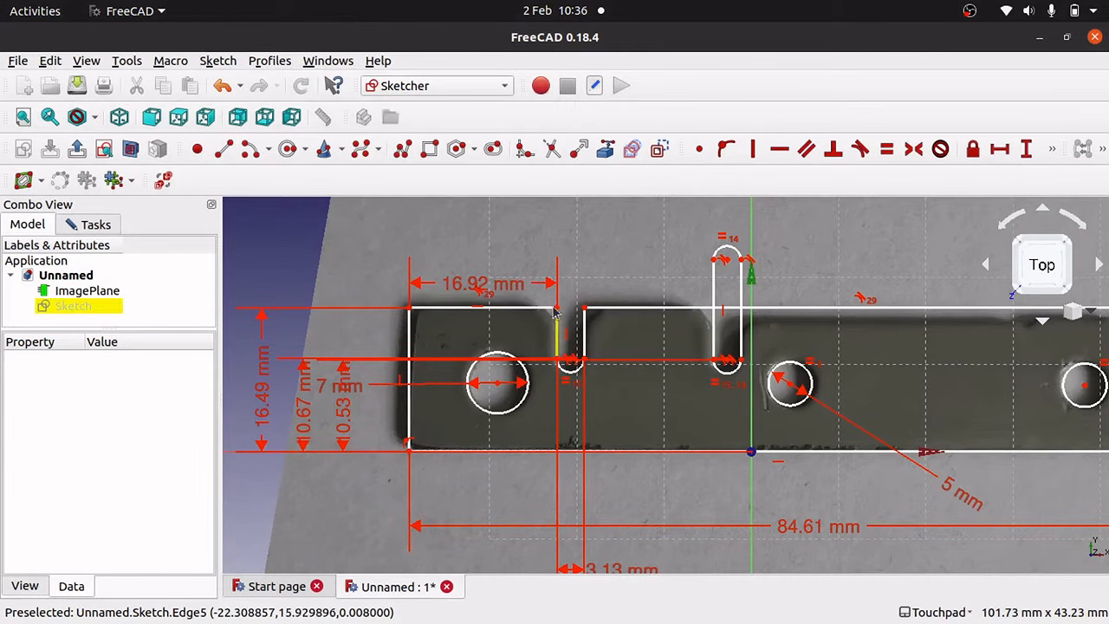
drag(479, 224, 507, 230)
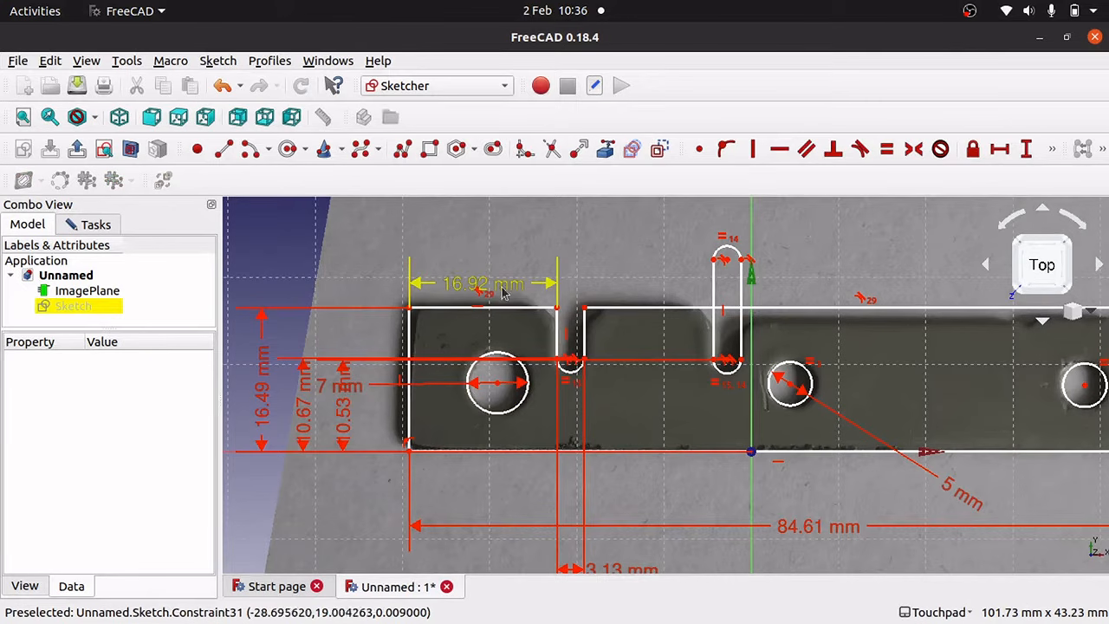
drag(583, 309, 588, 336)
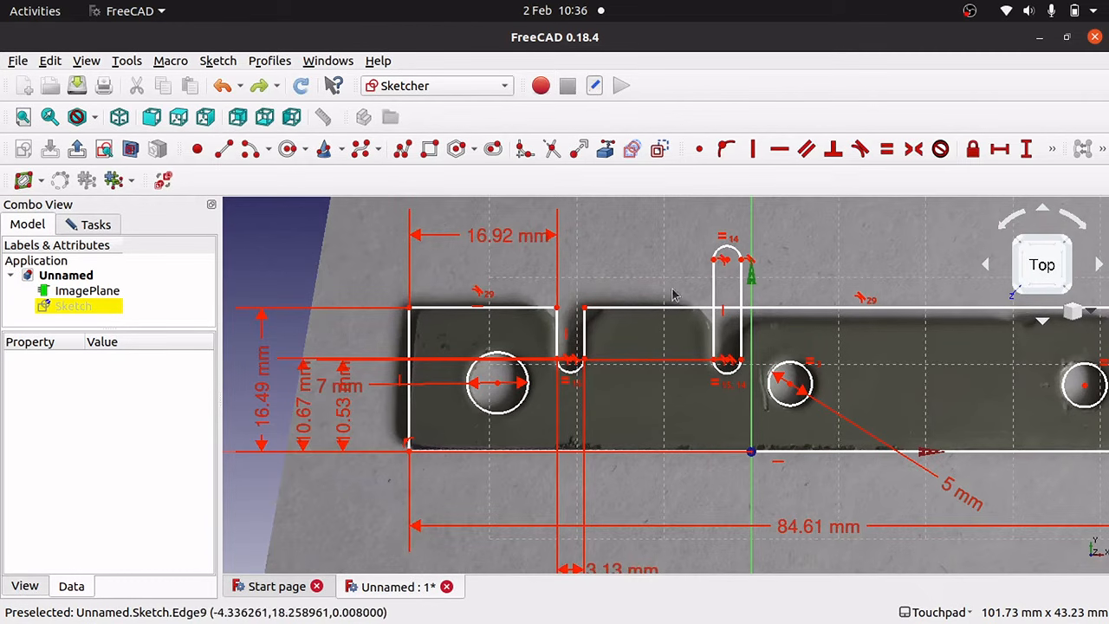
Trim the second slot's left line and the top edge over its opening, then delete its top arc.
click(551, 153)
click(717, 290)
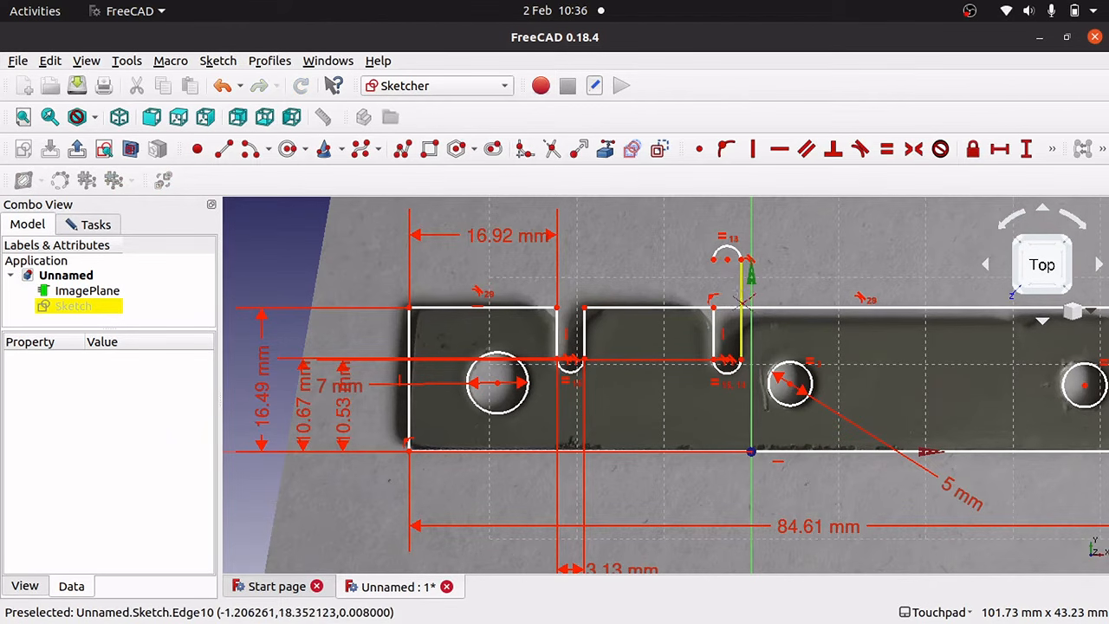
click(728, 307)
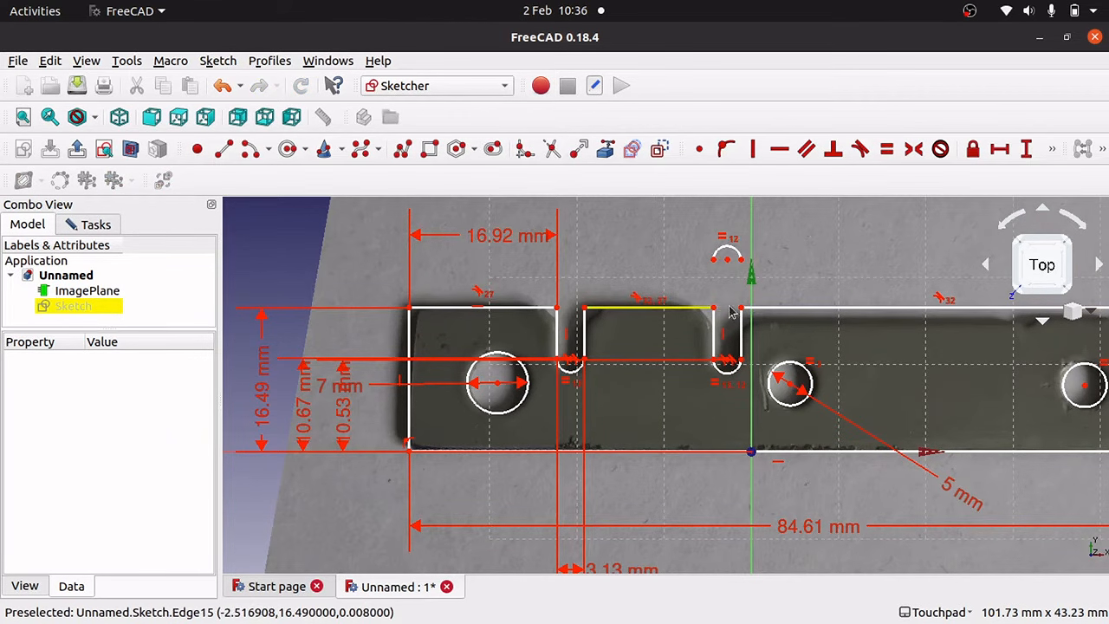
right_click(709, 296)
drag(683, 213, 775, 286)
key(Delete)
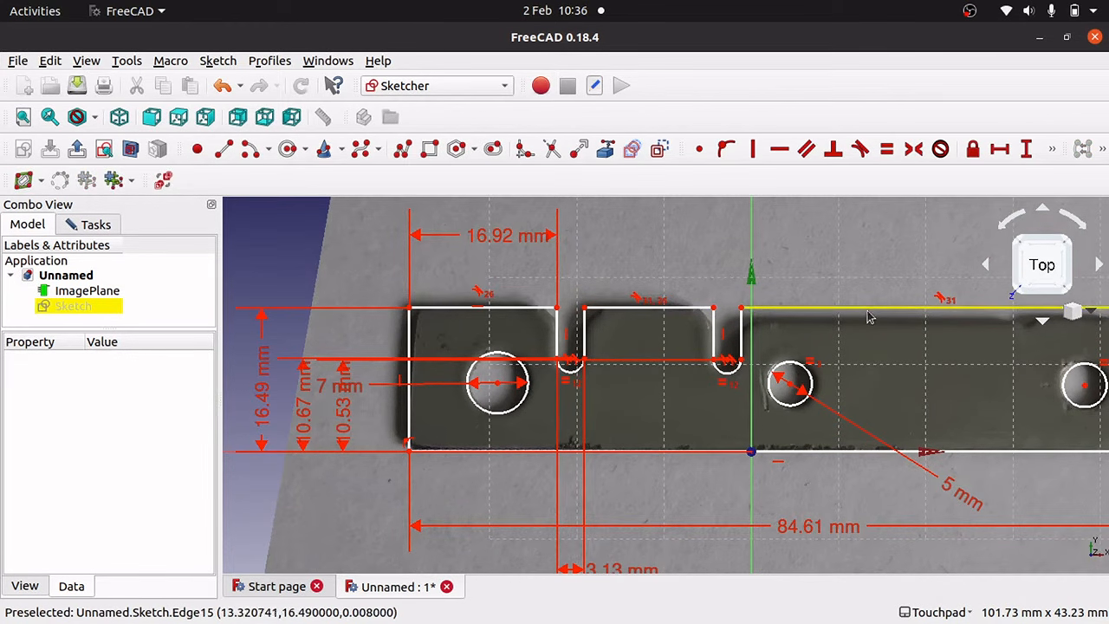
Lower the top edge to the right of the new notch slightly.
drag(869, 332, 870, 326)
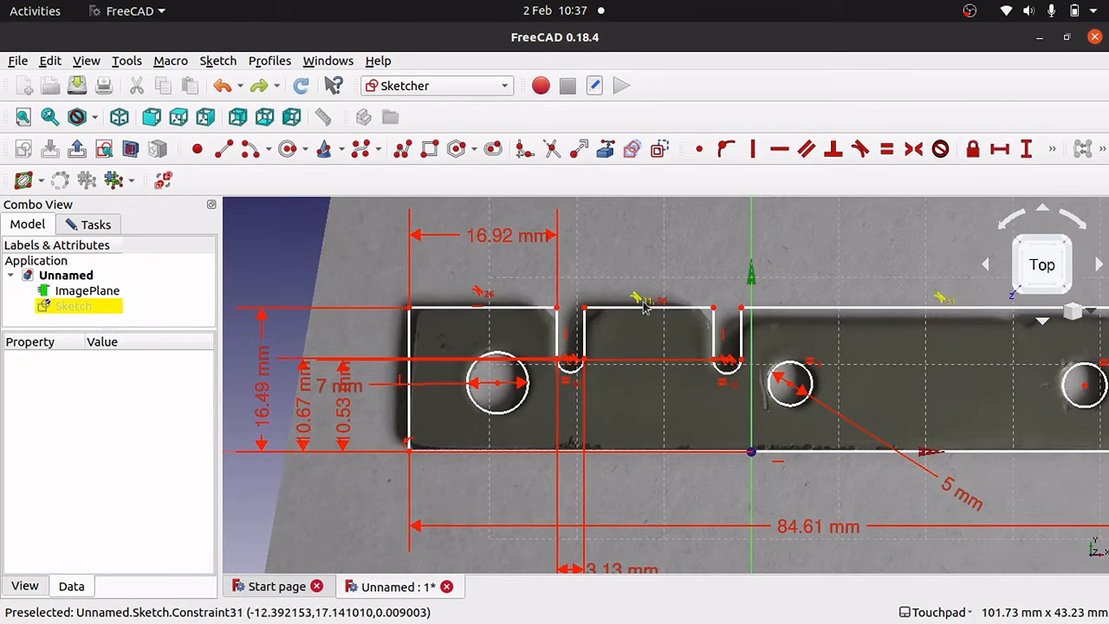
click(943, 301)
click(901, 362)
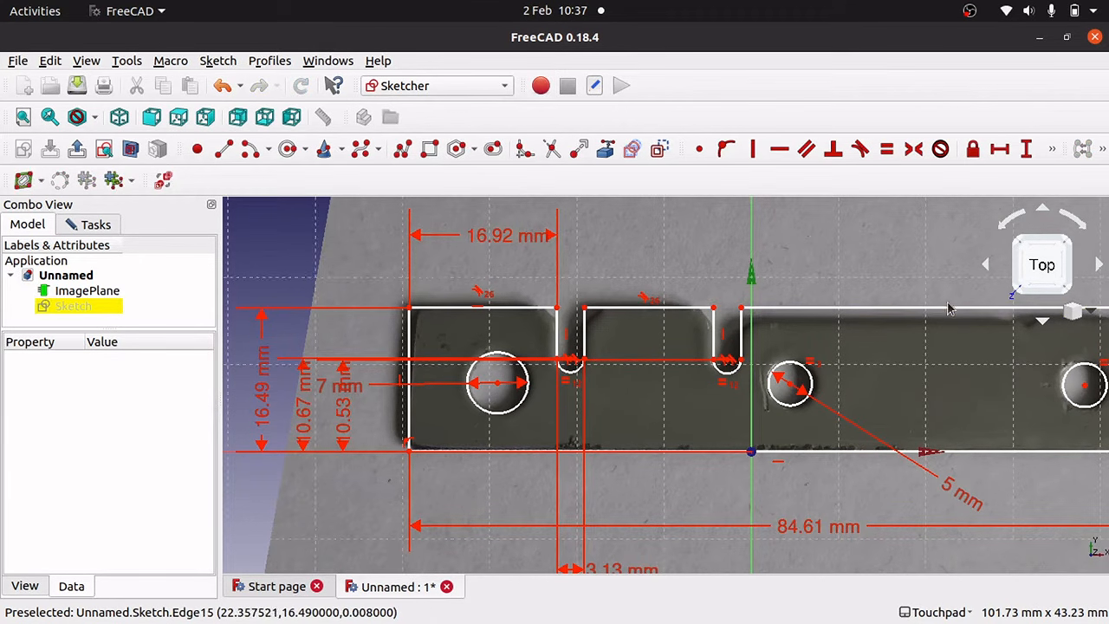
drag(948, 309, 947, 327)
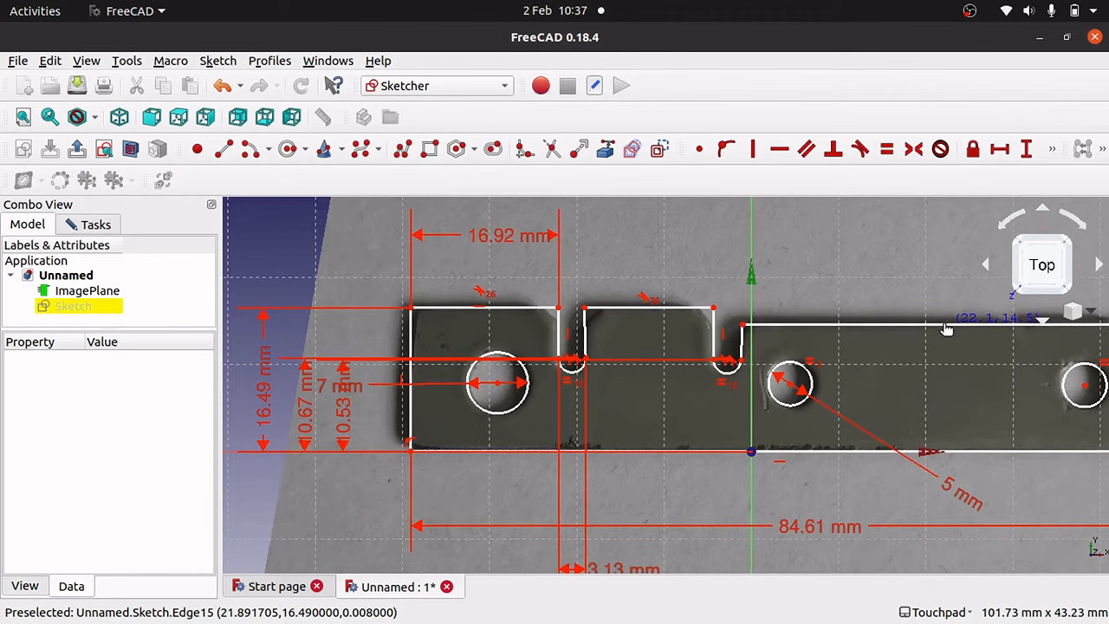
Dimension the plate's right edge at 14.78 mm height.
scroll(947, 321, down, 2)
scroll(947, 321, up, 7)
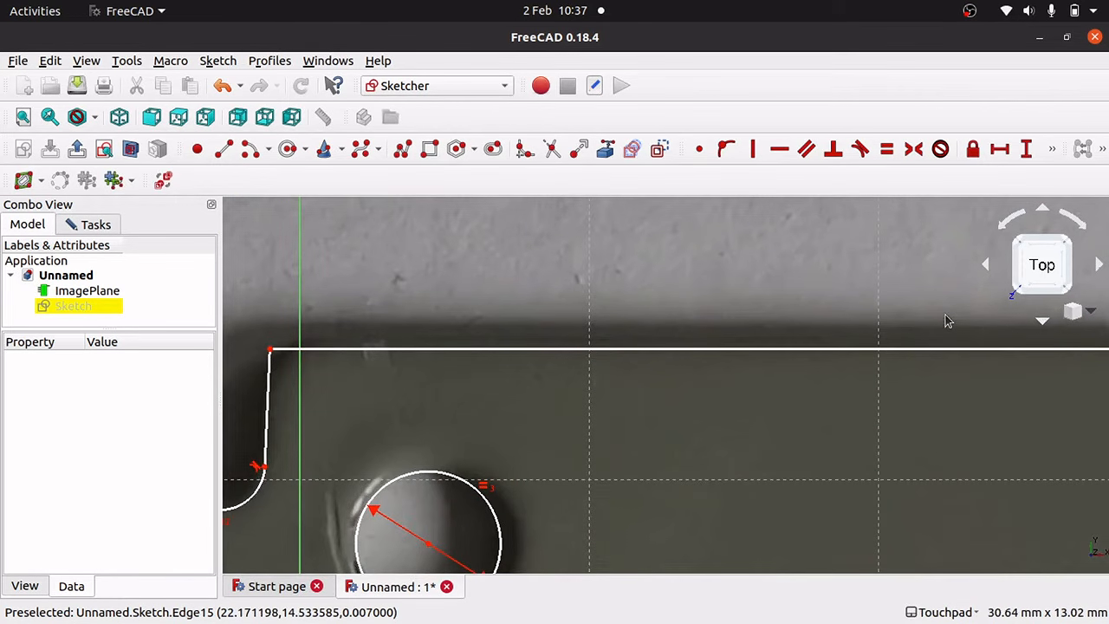
scroll(948, 321, down, 2)
drag(952, 331, 951, 333)
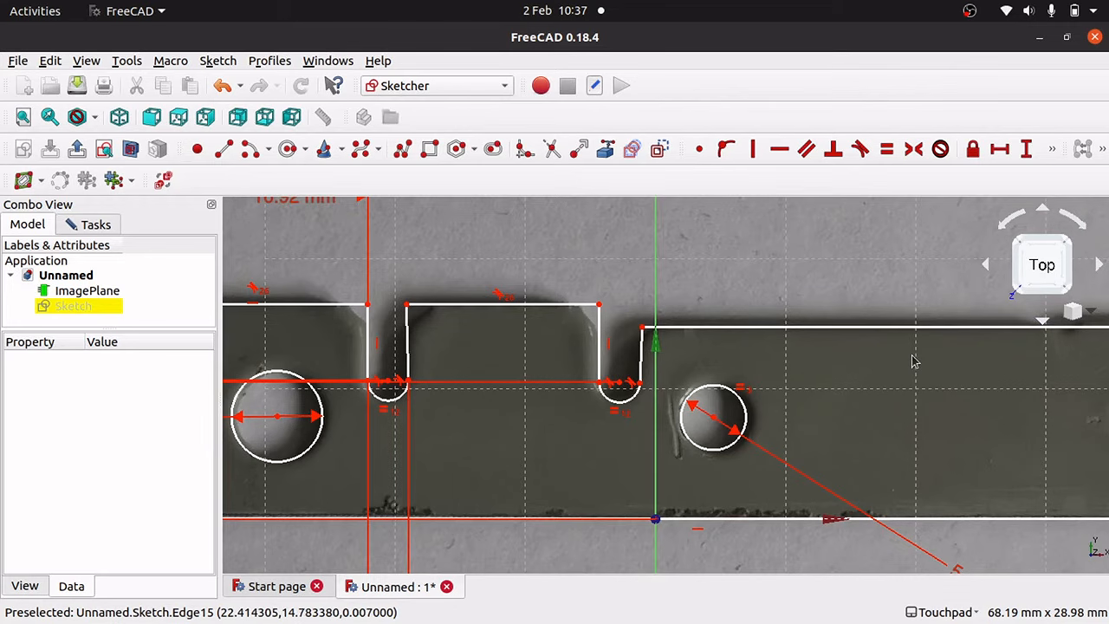
key(Right)
key(Right)
key(Right)
key(Right)
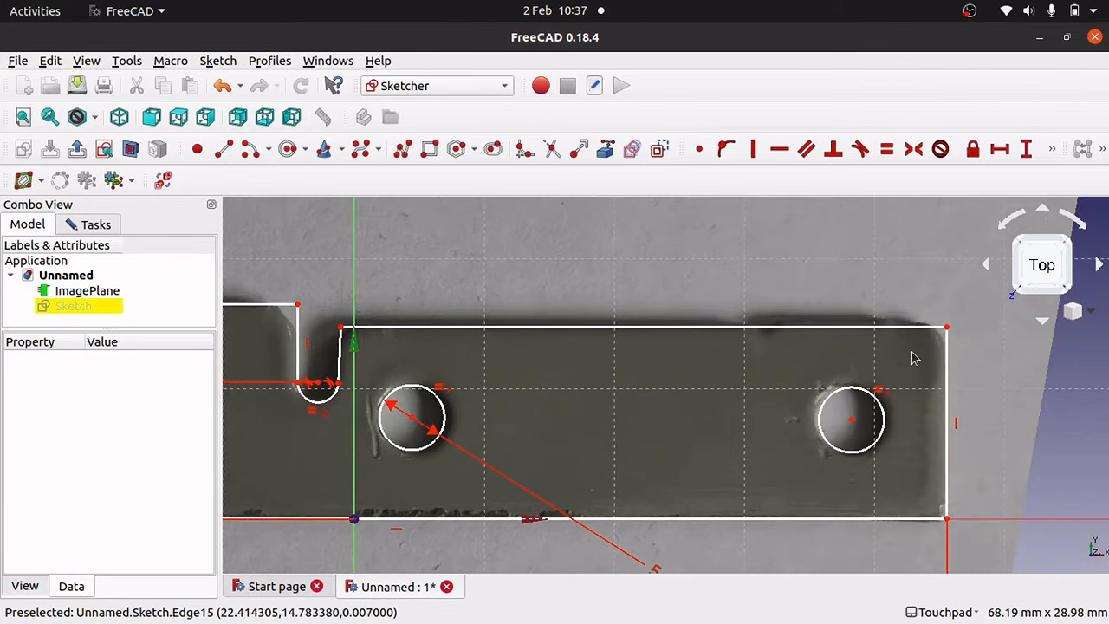
click(948, 387)
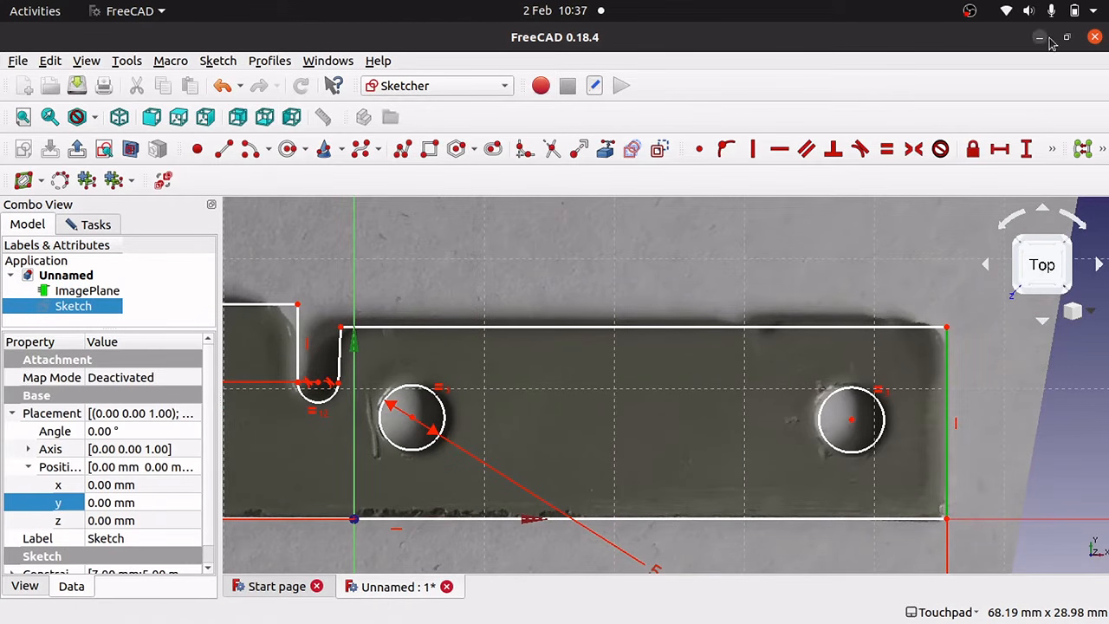
click(1026, 149)
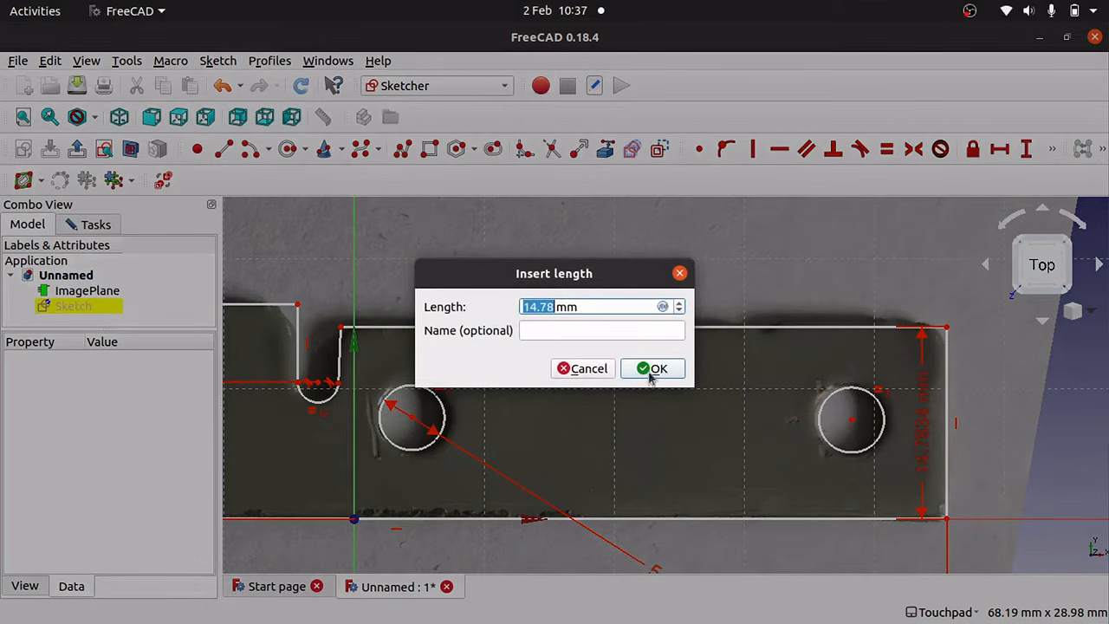
click(650, 378)
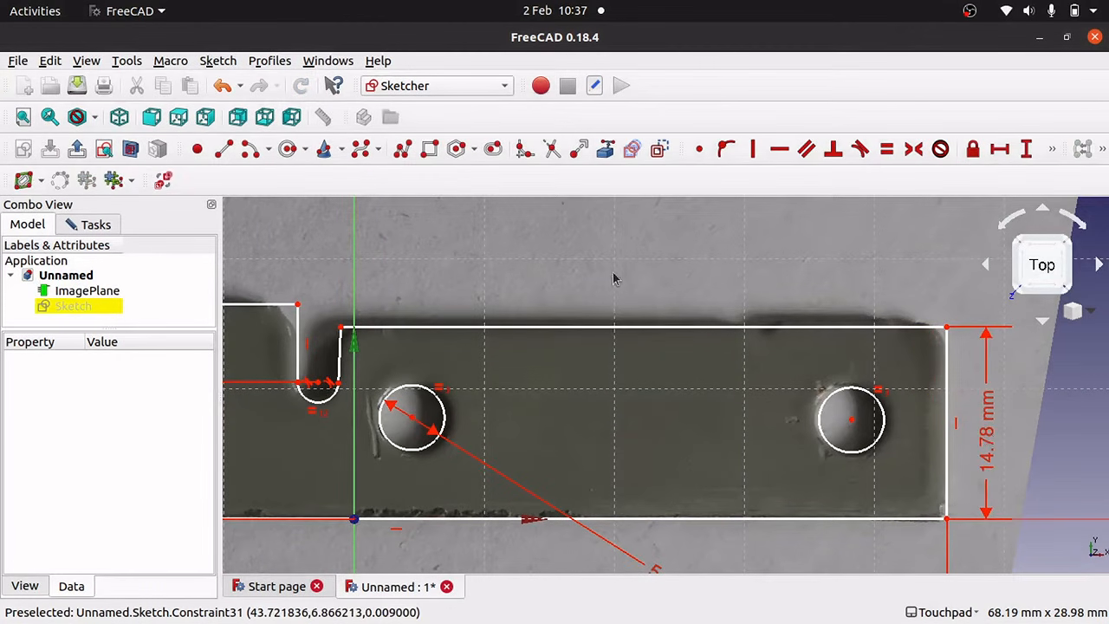
Make the plate's top edge horizontal.
mouse_move(606, 336)
mouse_down()
mouse_move(606, 364)
mouse_move(604, 337)
mouse_up()
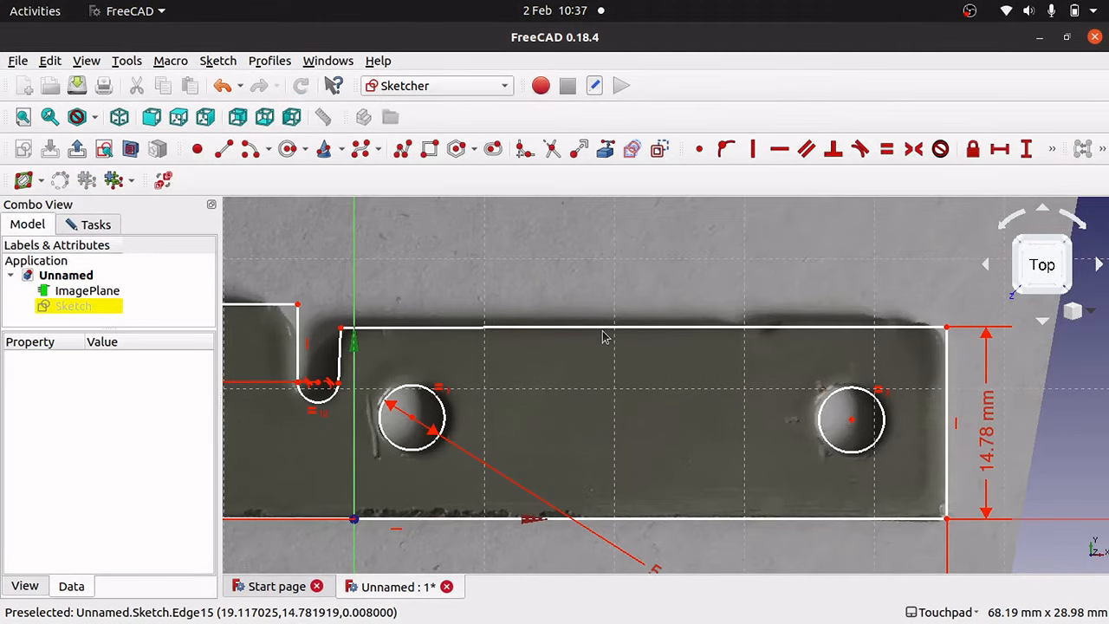
key(ctrl+z)
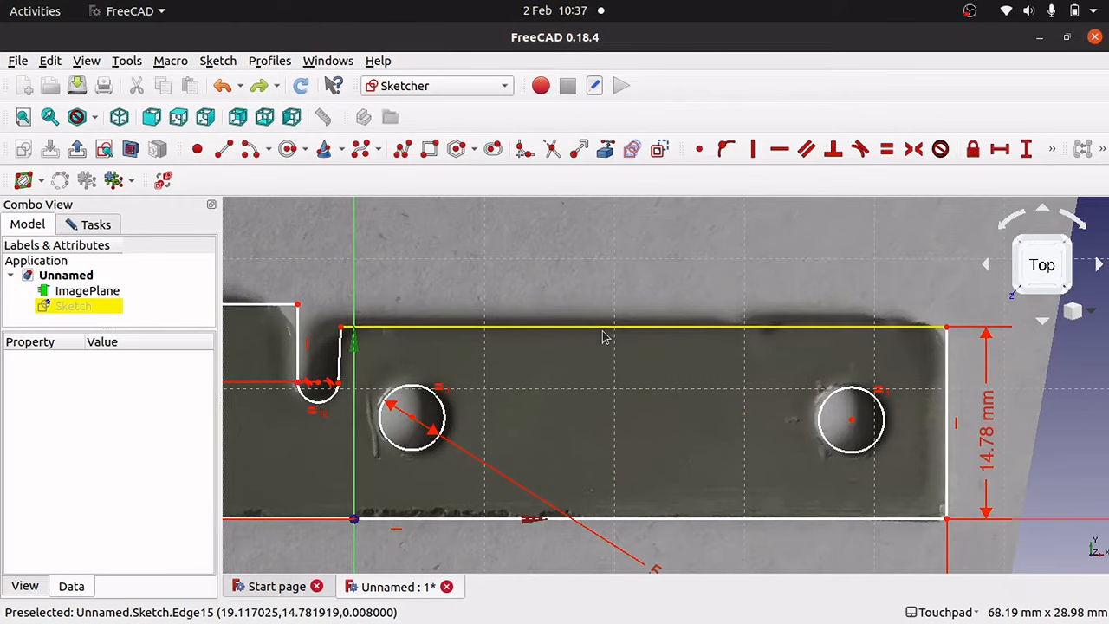
click(651, 336)
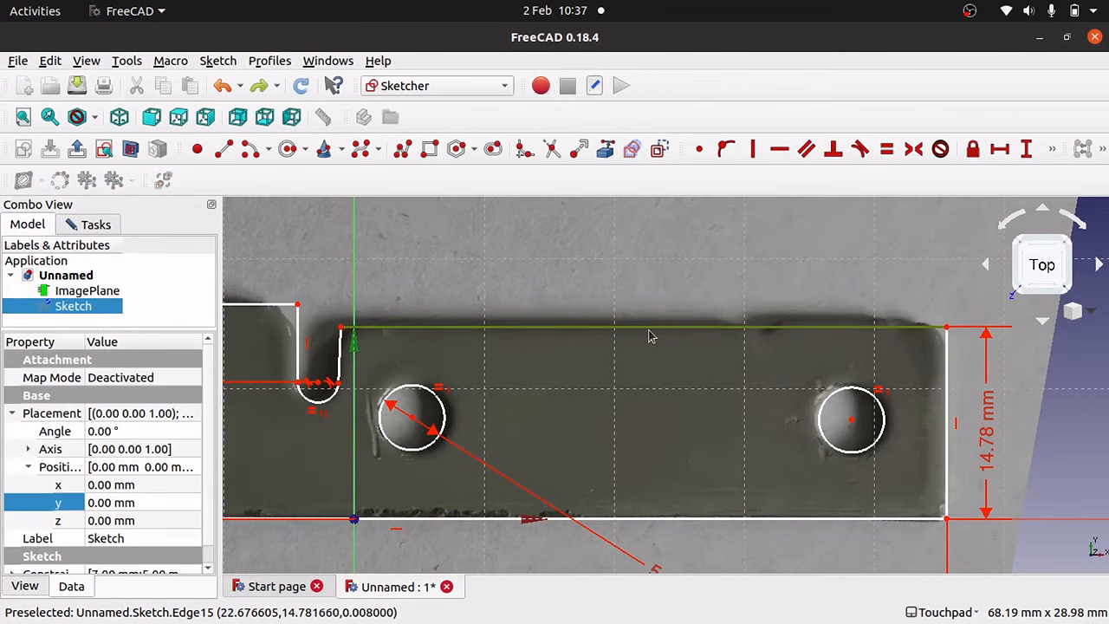
click(780, 150)
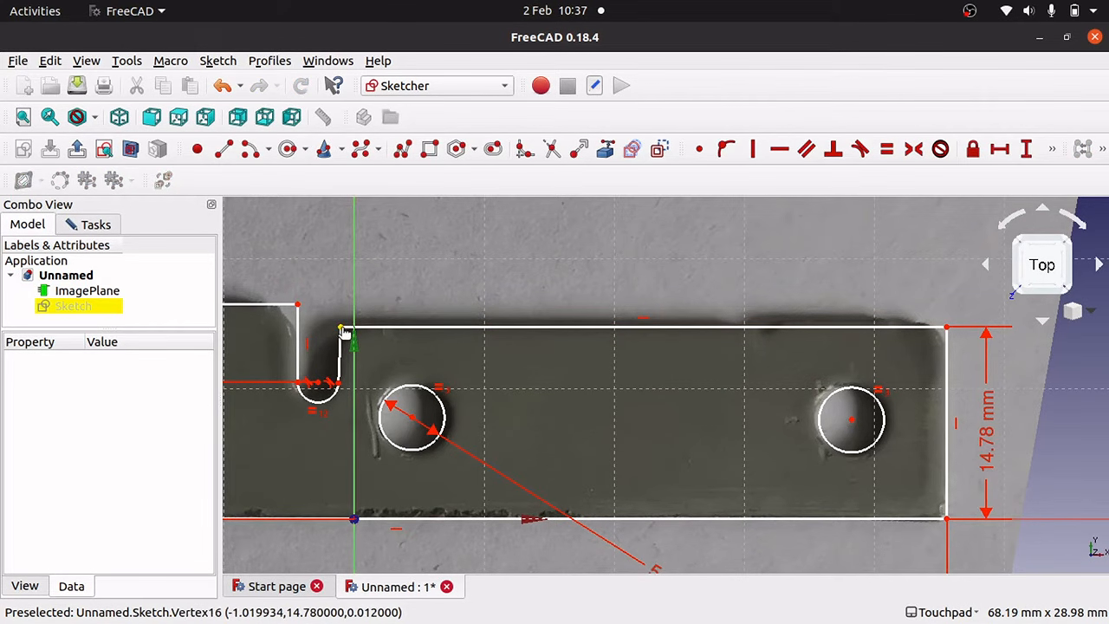
Fit the slot's corner and rounded end to the photo and set its width to 3.13 mm.
drag(341, 328, 339, 329)
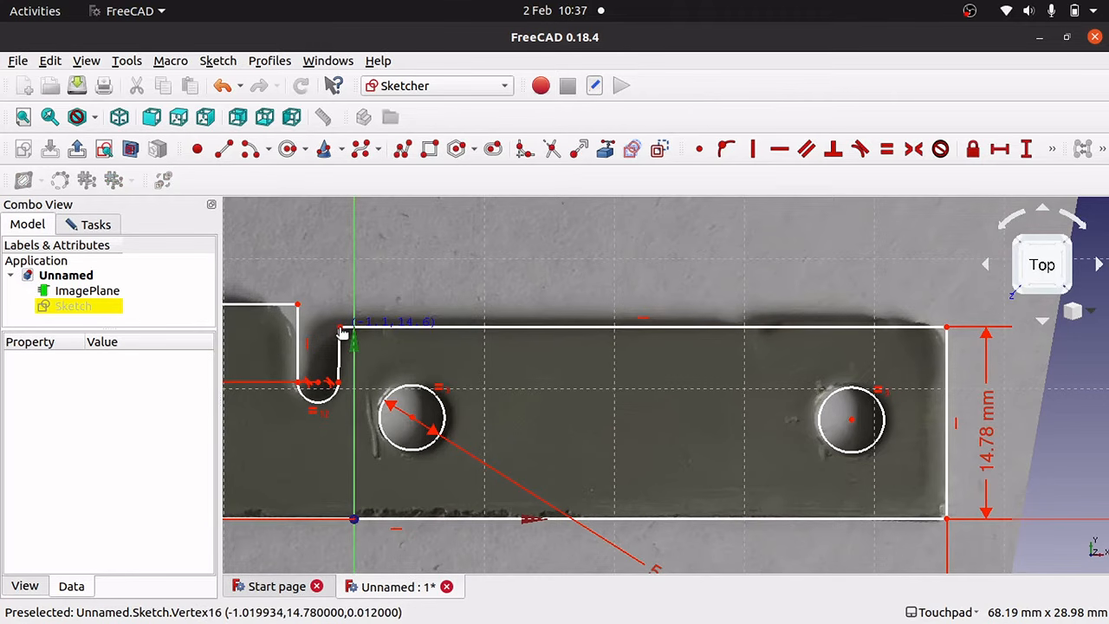
drag(342, 333, 339, 334)
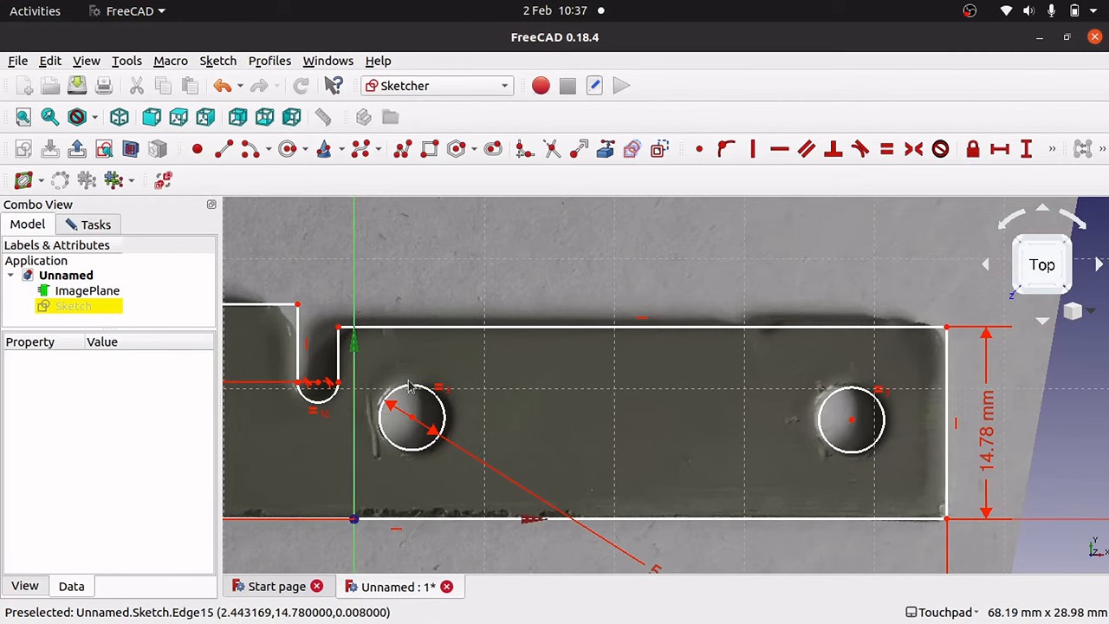
drag(312, 405, 312, 395)
scroll(312, 394, down, 2)
scroll(312, 395, up, 8)
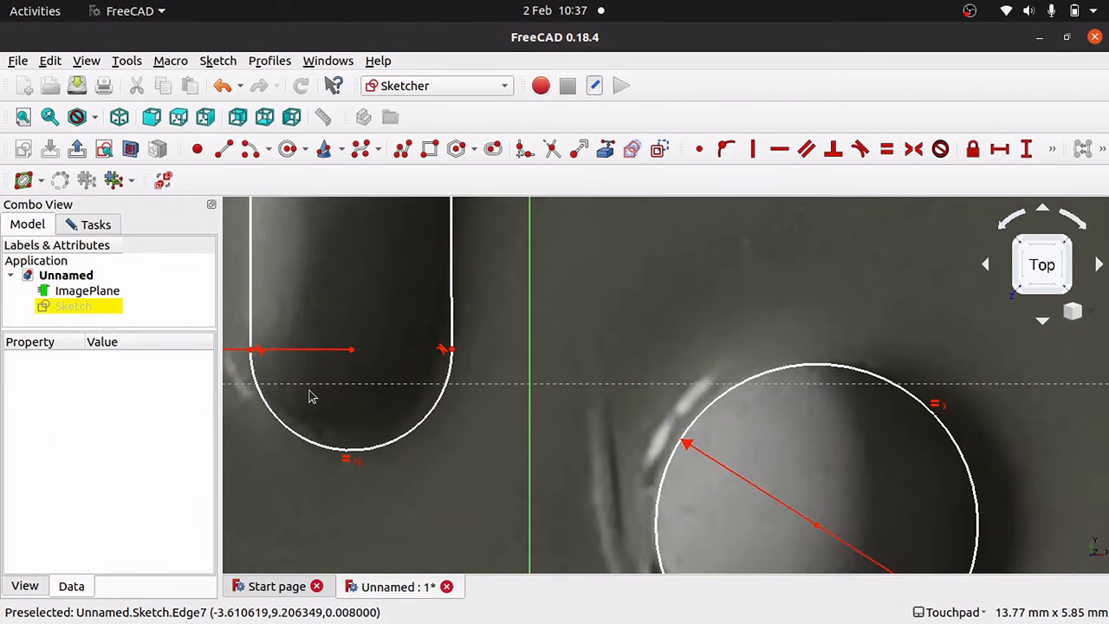
click(251, 350)
click(450, 350)
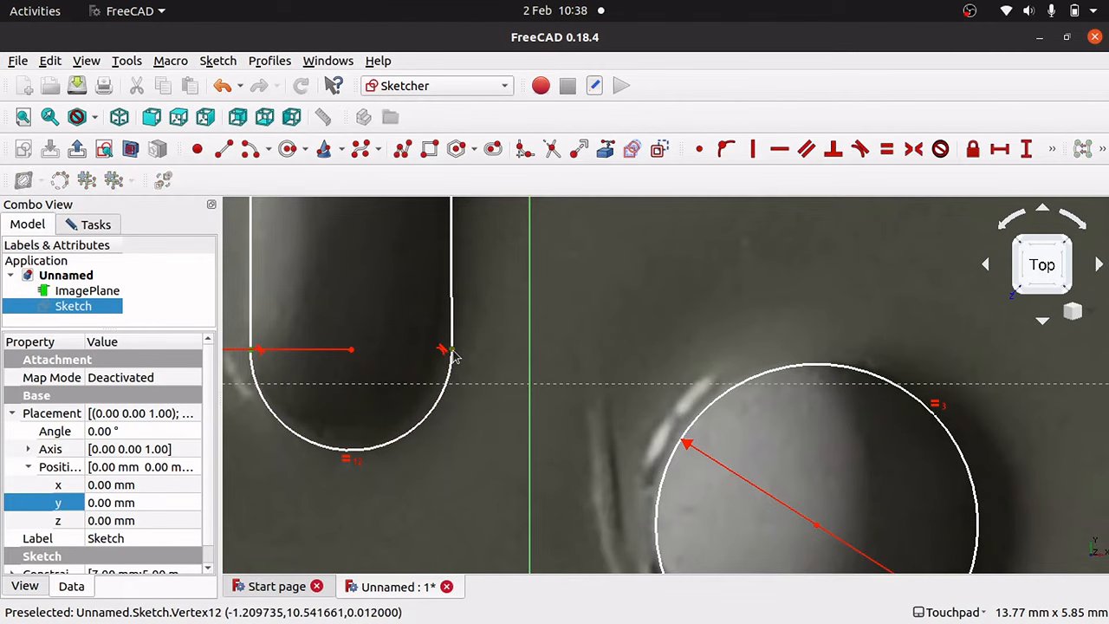
click(999, 149)
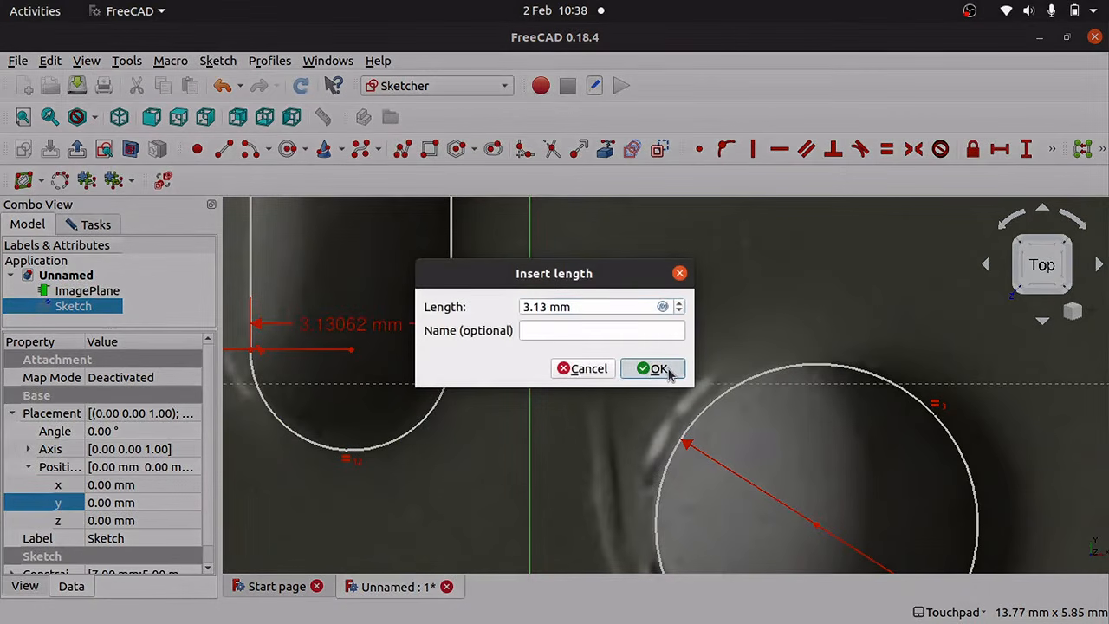
click(648, 368)
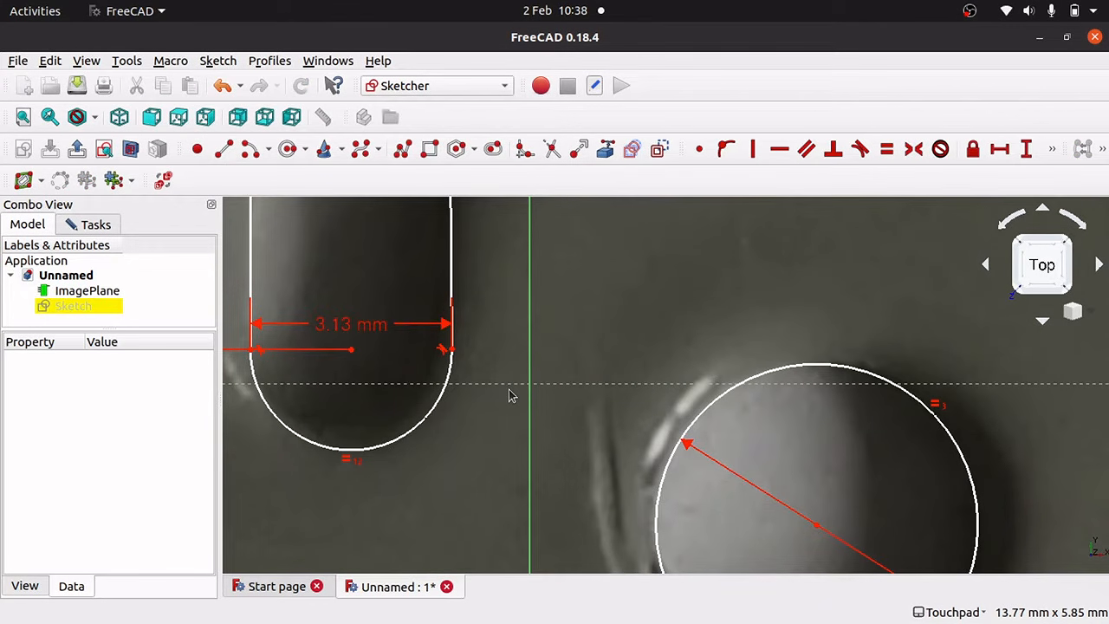
Replace the 3.13 mm slot width with a vertical constraint on the slot's right side.
key(Up)
key(Up)
key(Up)
key(Up)
key(Up)
key(Up)
key(Up)
key(Up)
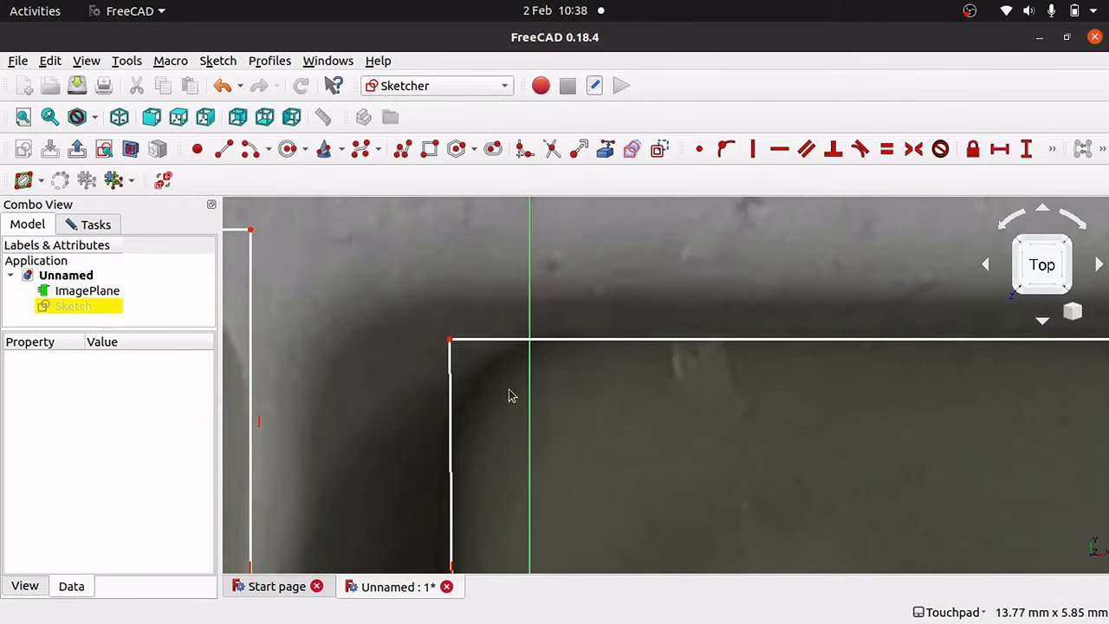
key(Down)
key(Down)
key(Down)
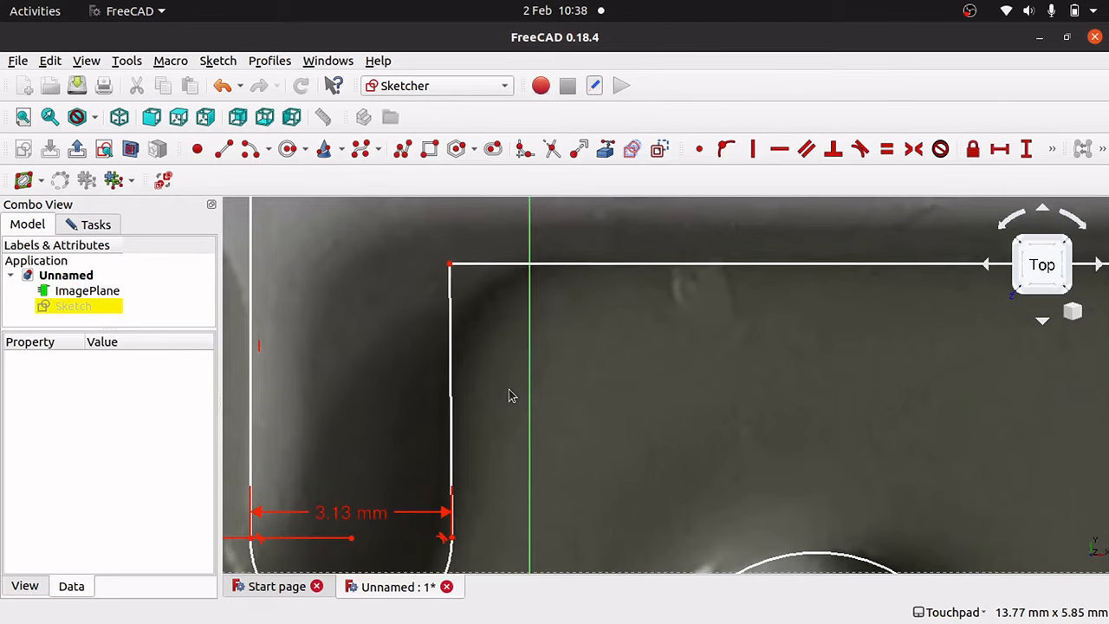
click(374, 509)
key(Delete)
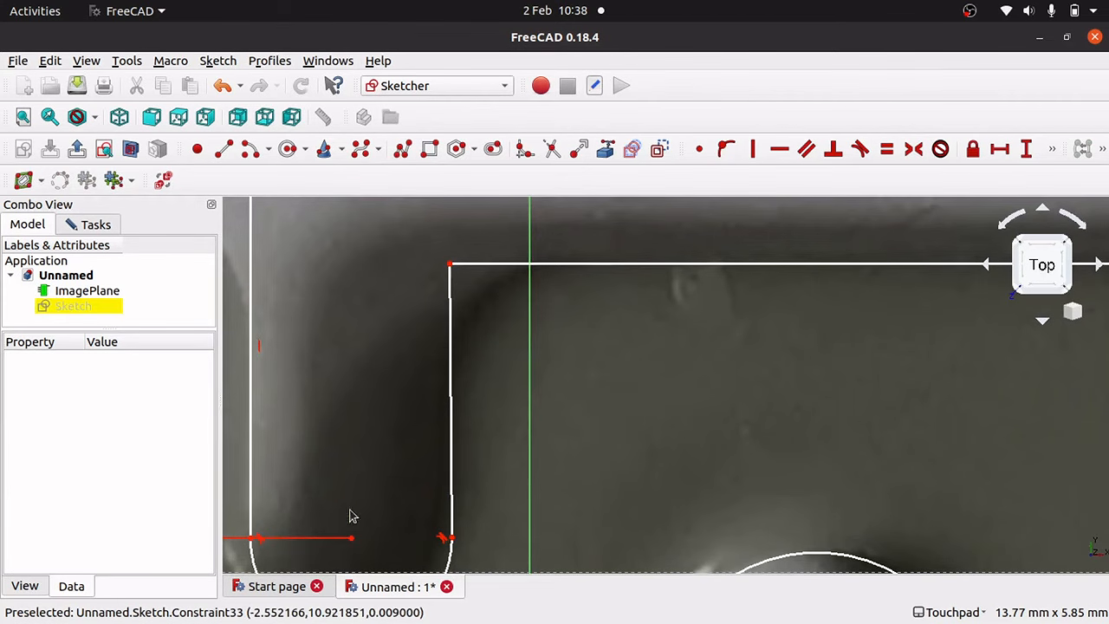
click(452, 383)
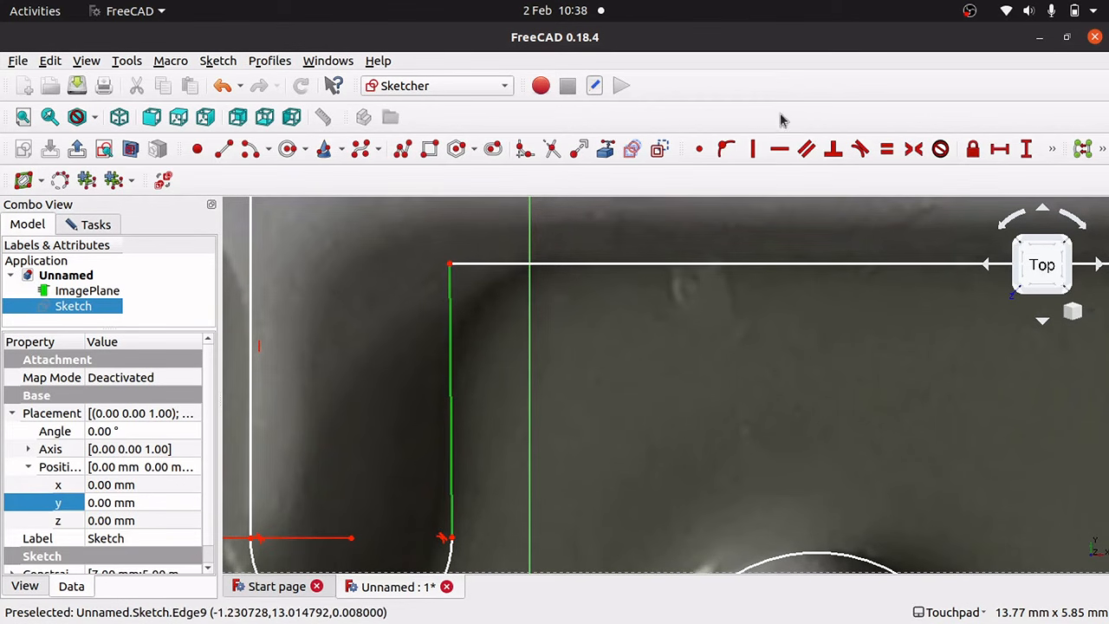
click(754, 149)
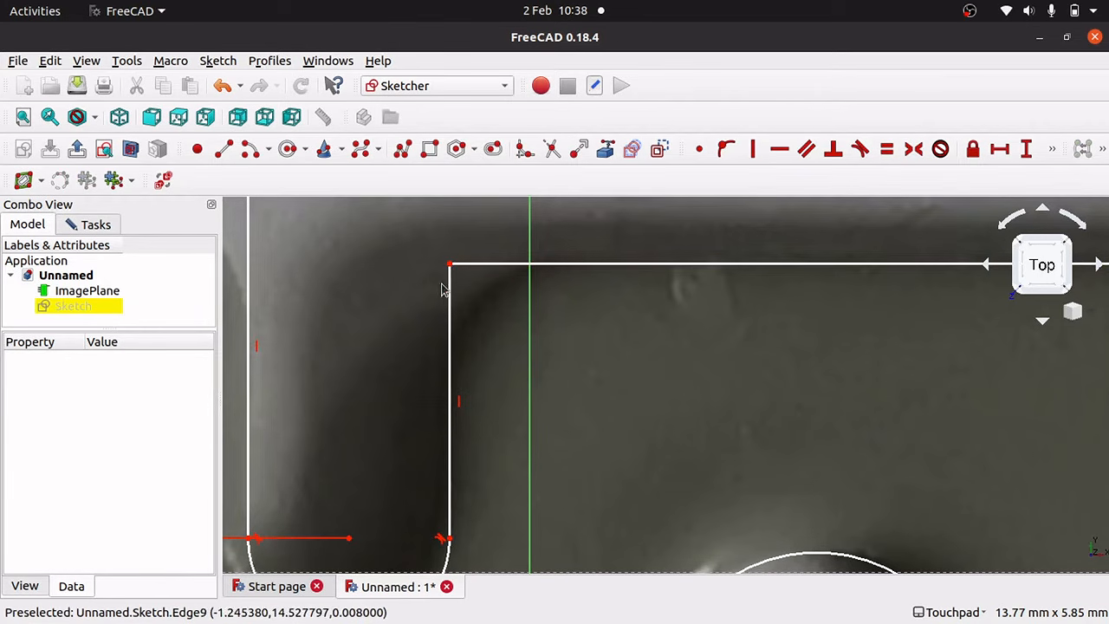
mouse_move(450, 263)
mouse_down()
mouse_move(441, 271)
mouse_move(470, 273)
mouse_up()
key(ctrl+z)
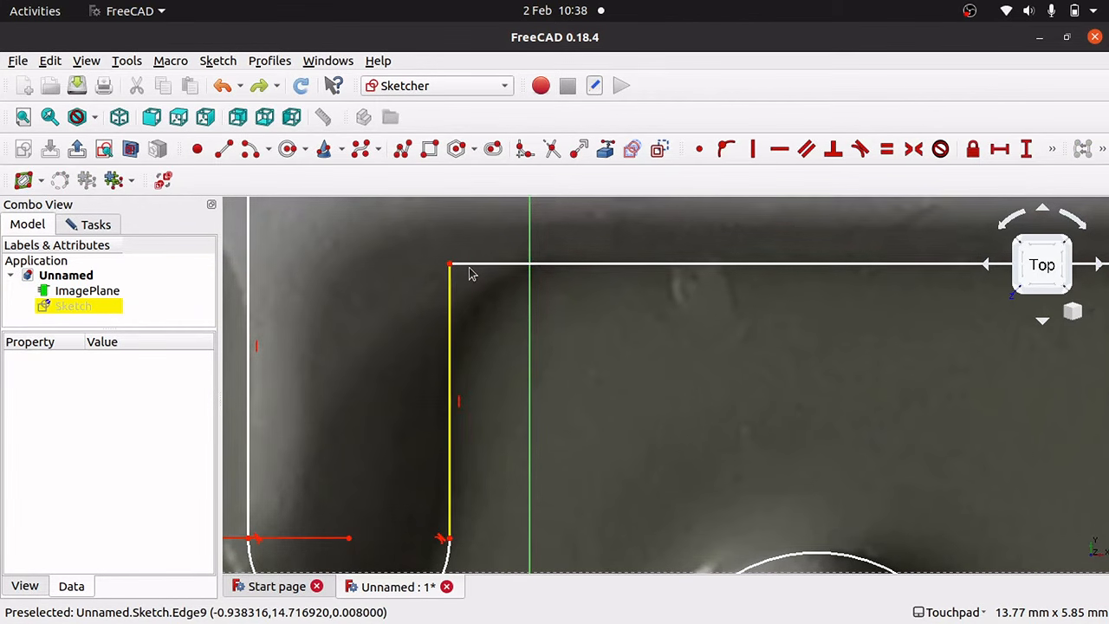
scroll(470, 273, down, 5)
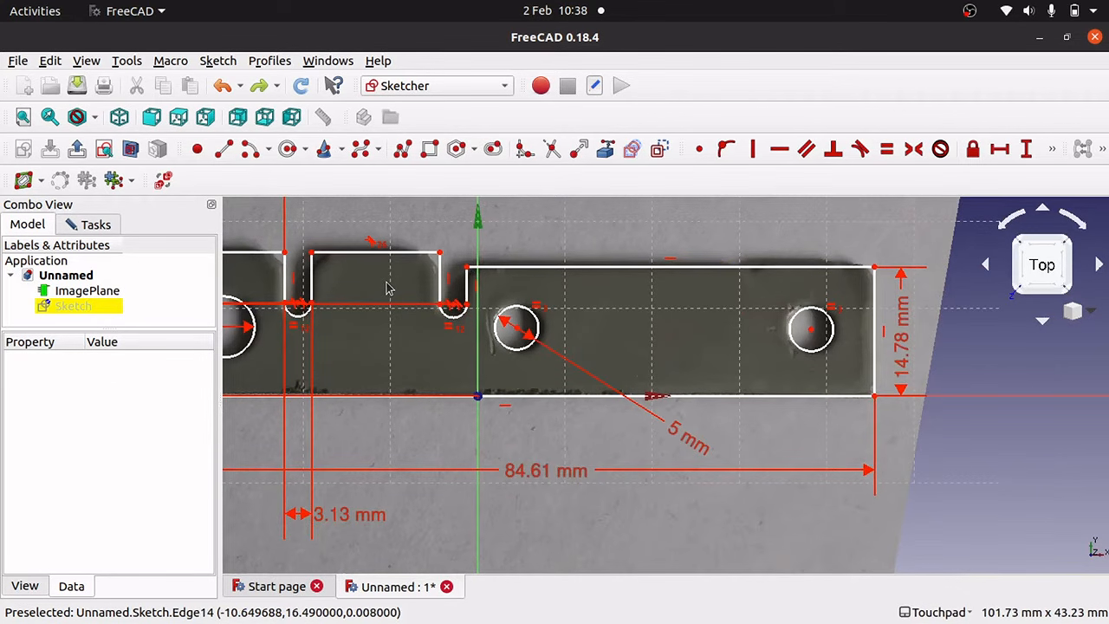
Move the right hole so it matches the photo.
key(Left)
key(Right)
key(Right)
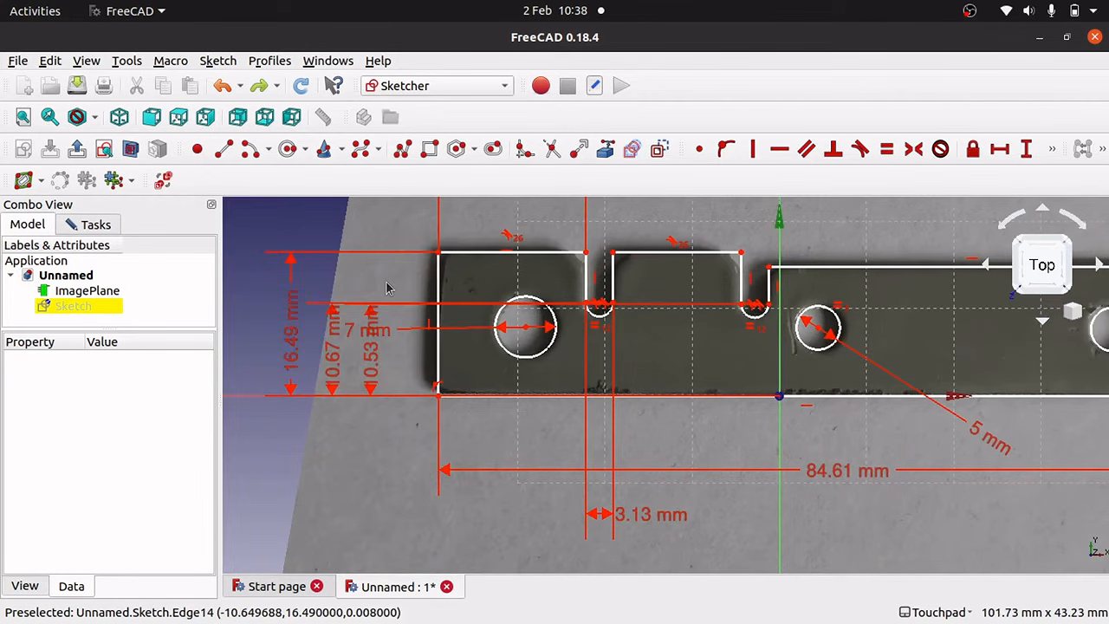
key(Left)
key(Left)
key(Left)
key(Left)
key(Right)
key(Left)
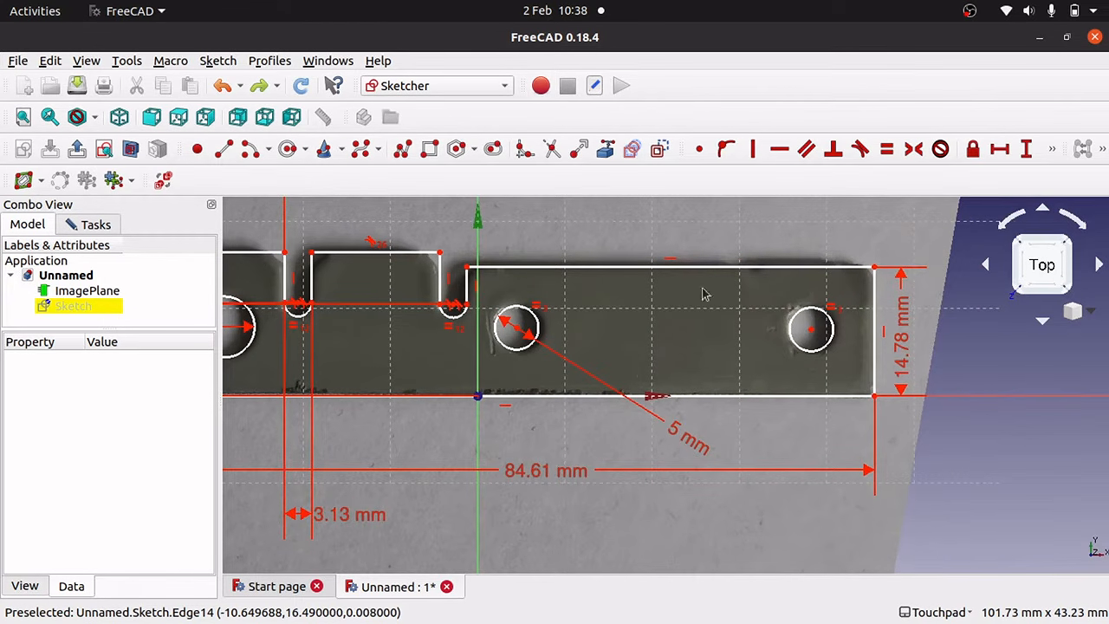
click(811, 331)
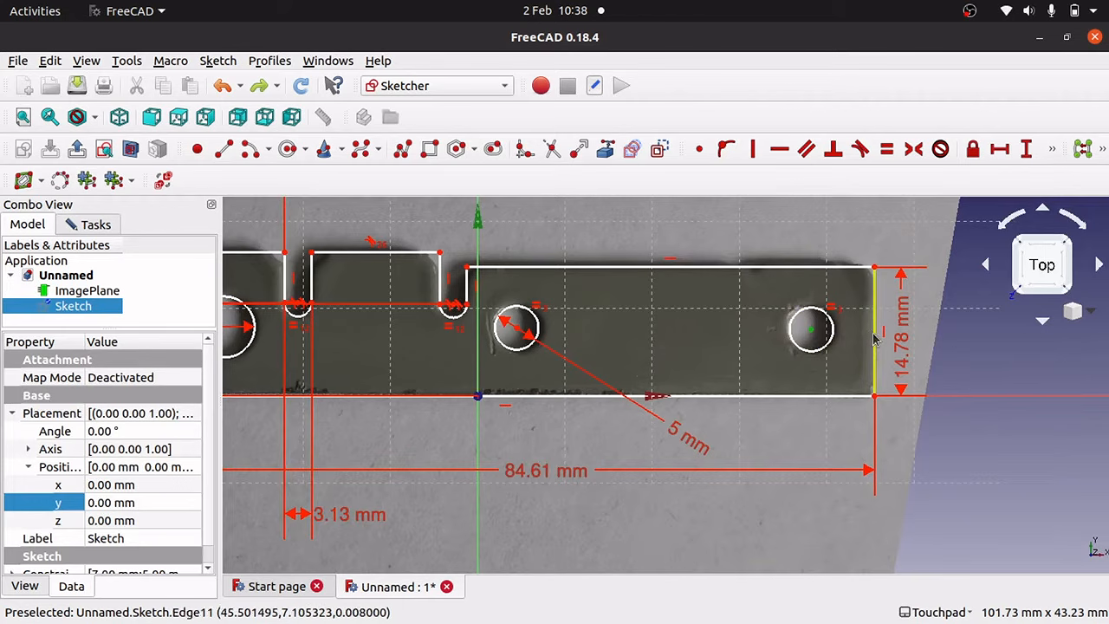
click(813, 341)
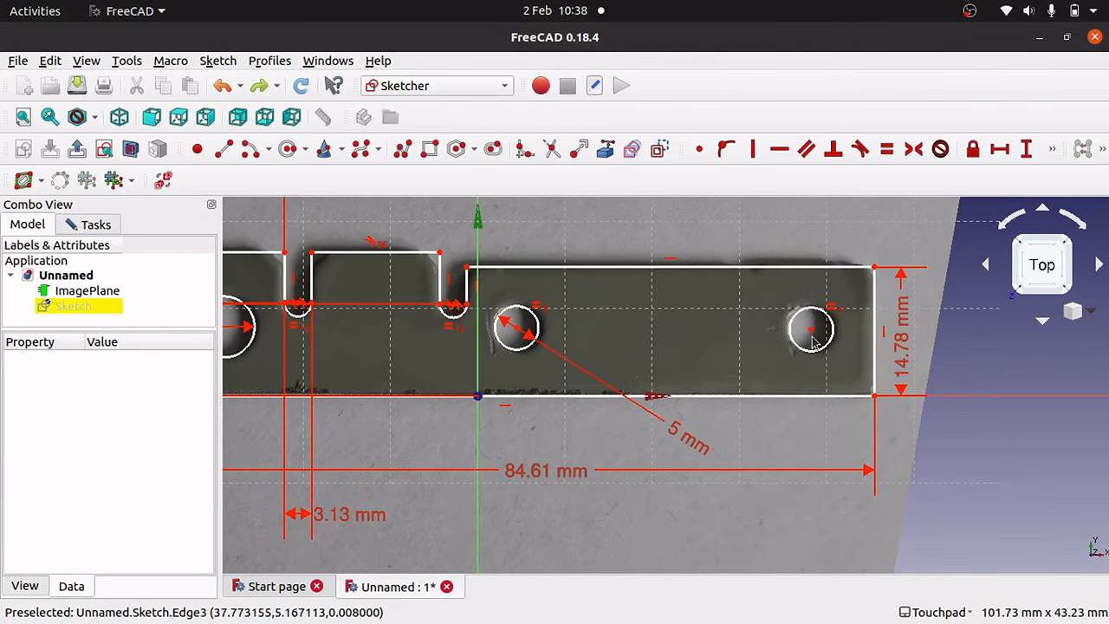
scroll(813, 341, down, 2)
scroll(814, 342, up, 8)
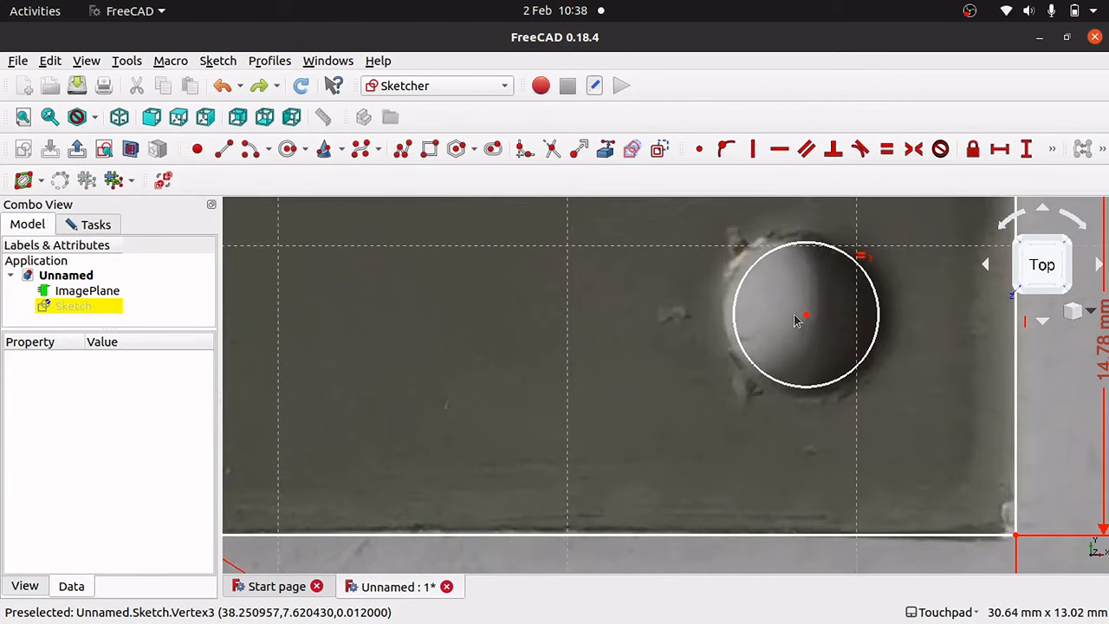
drag(807, 322, 798, 317)
scroll(799, 317, down, 6)
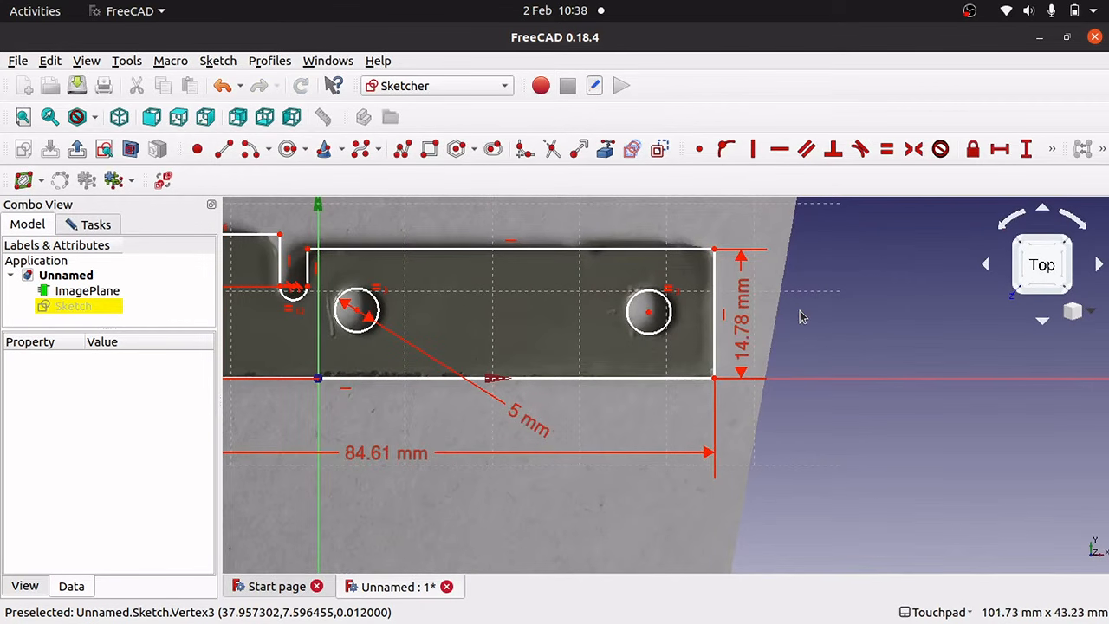
Dimension the right hole's centre 7.54 mm horizontally from the bottom-right corner.
click(649, 313)
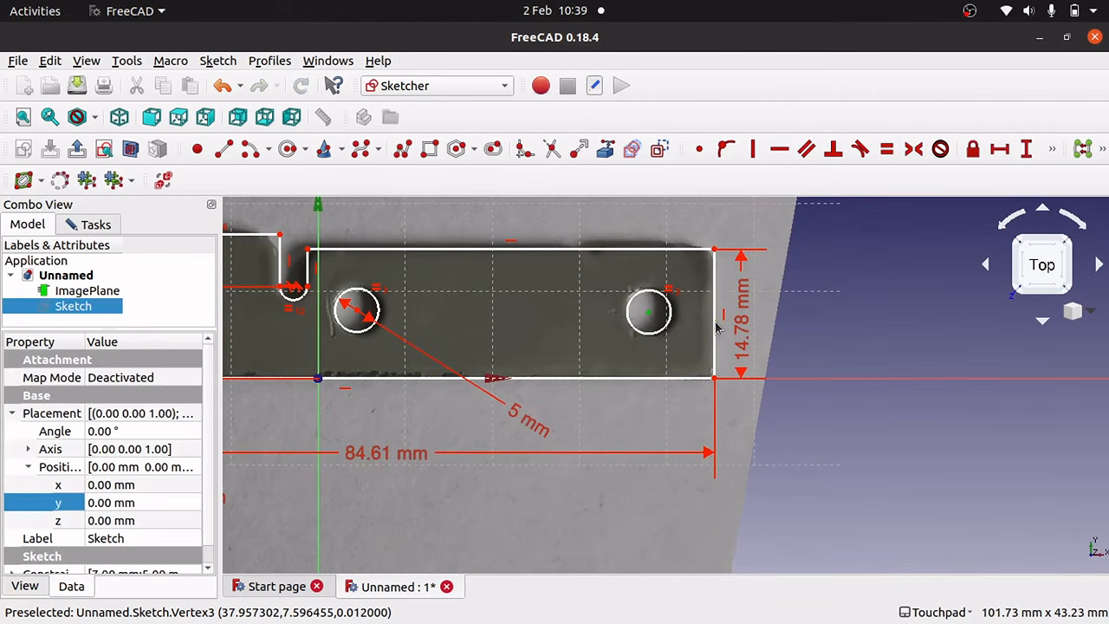
click(1004, 154)
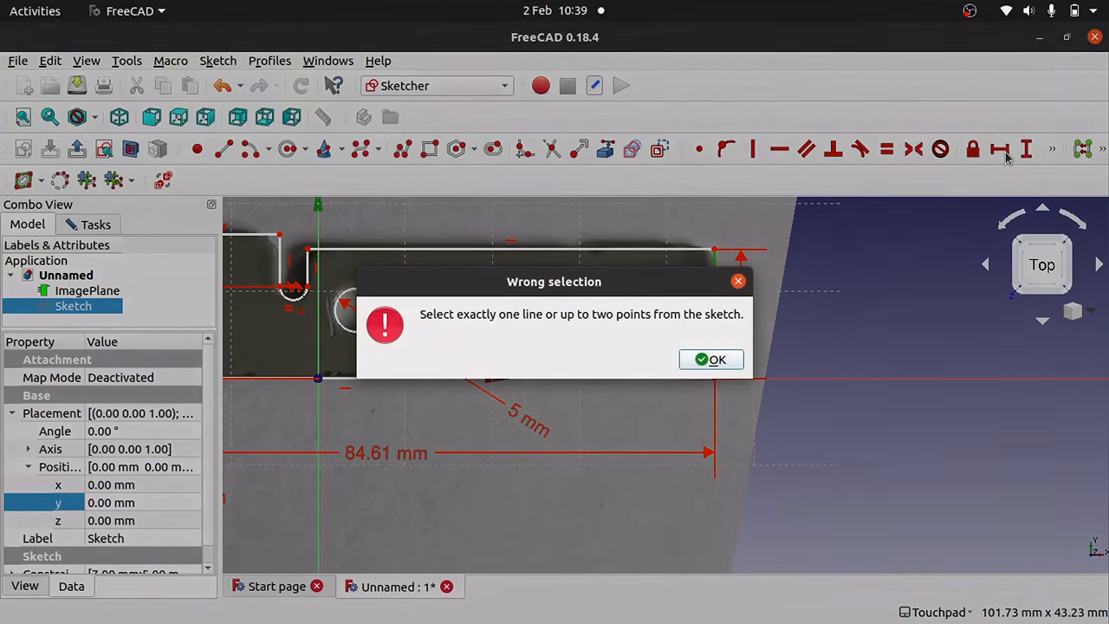
click(708, 359)
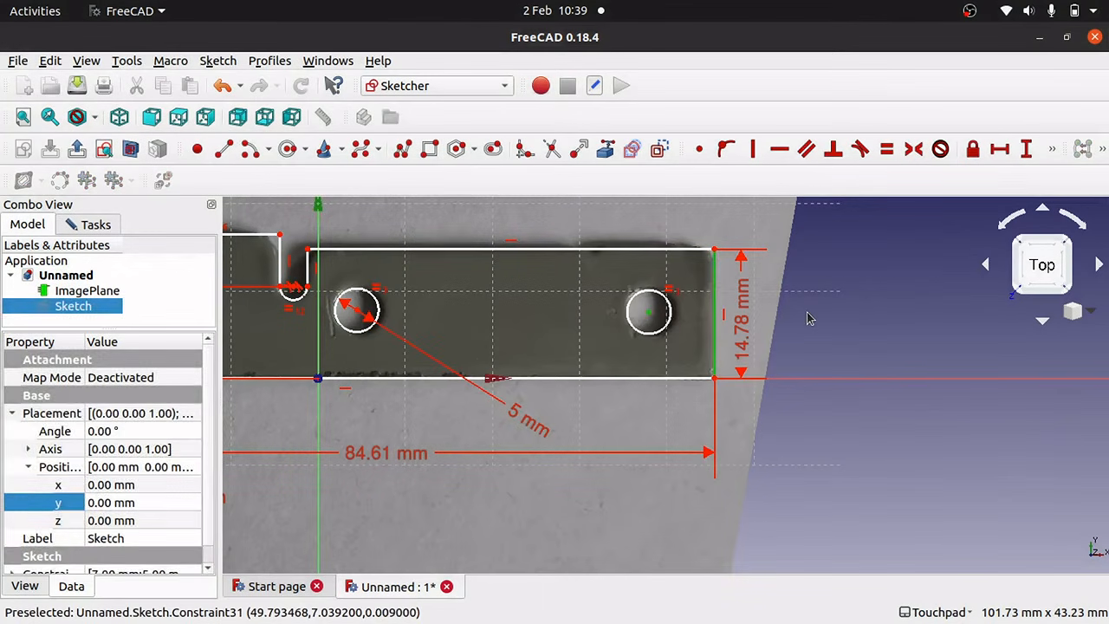
click(809, 317)
click(648, 313)
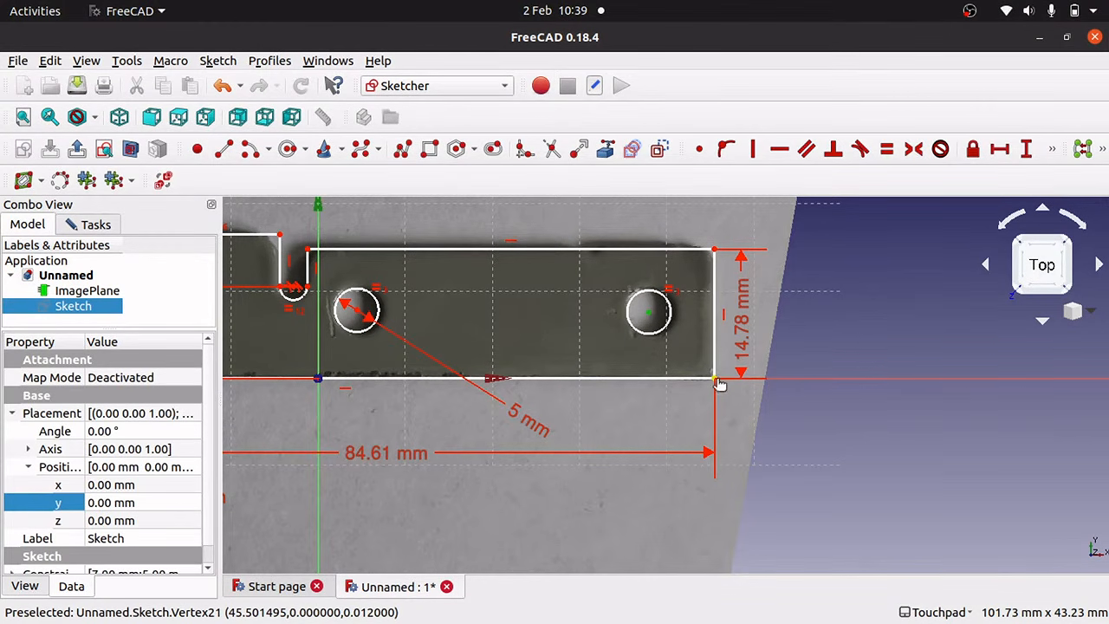
click(999, 149)
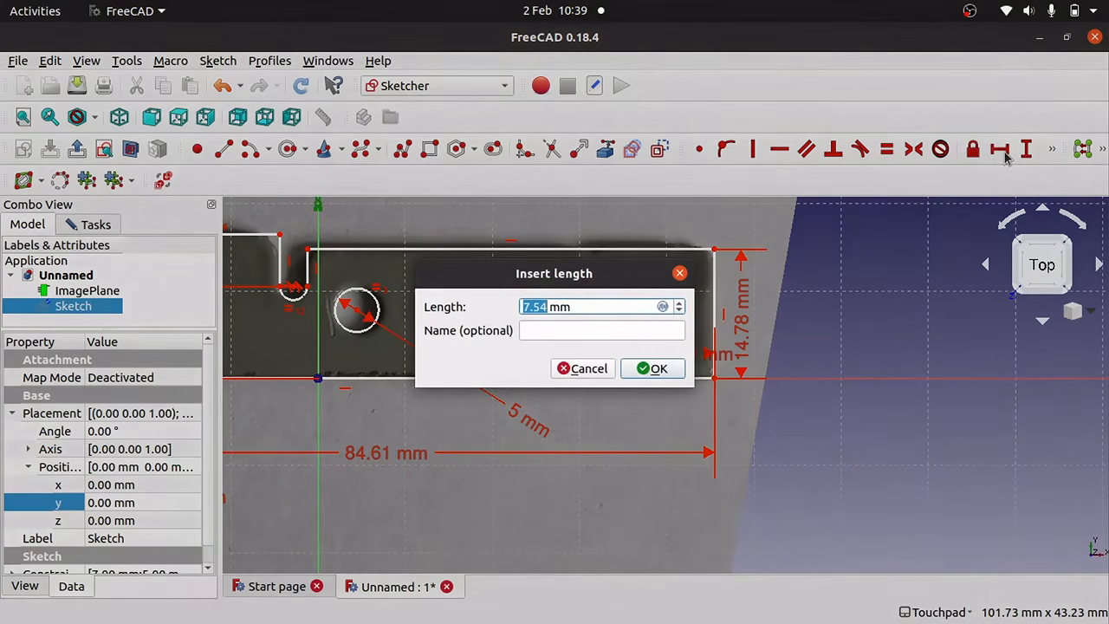
click(650, 367)
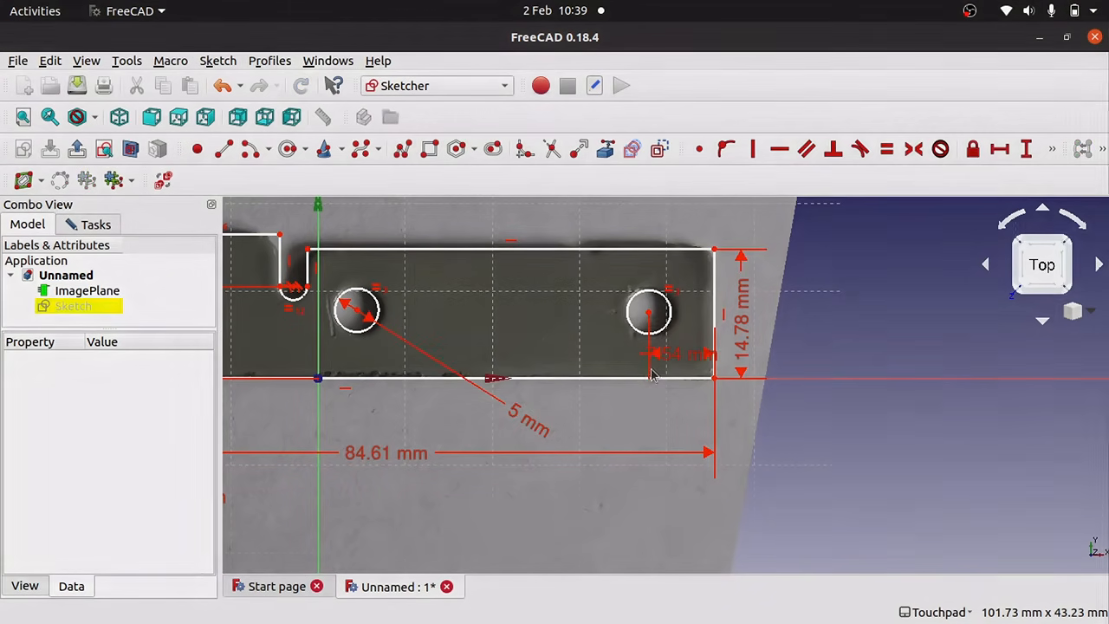
Fix the right hole's centre 7.6 mm above the bottom edge.
click(650, 317)
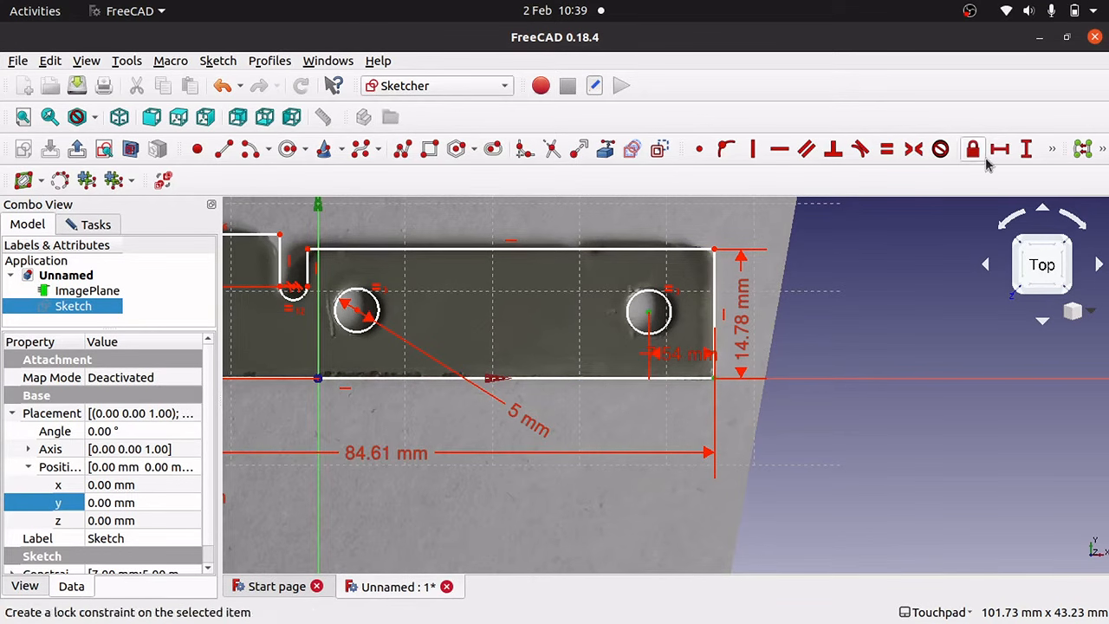
click(1026, 149)
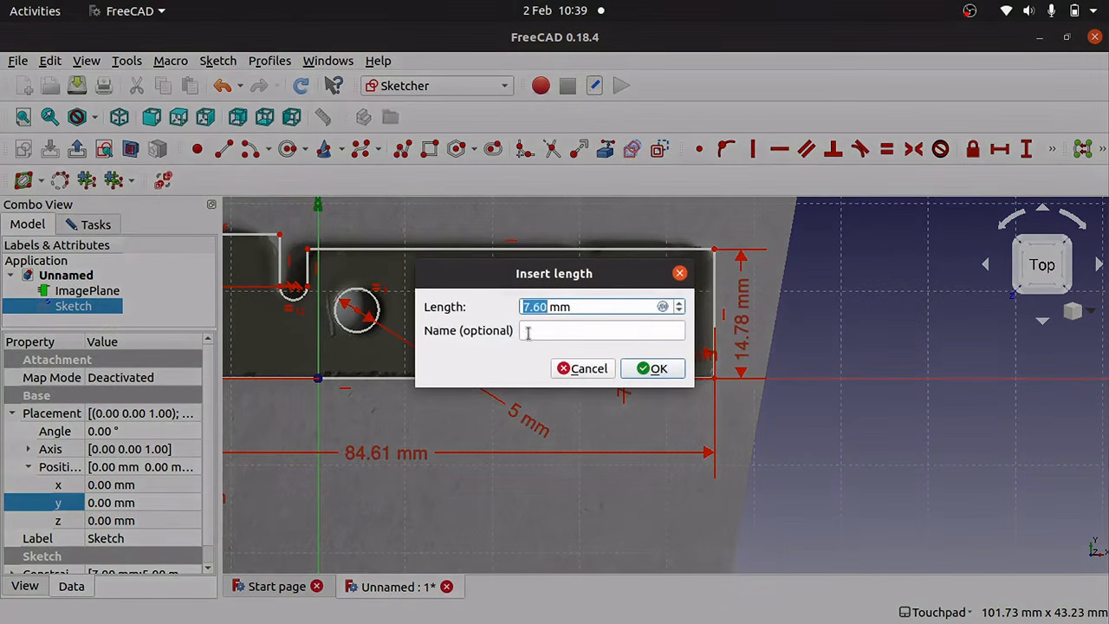
click(655, 367)
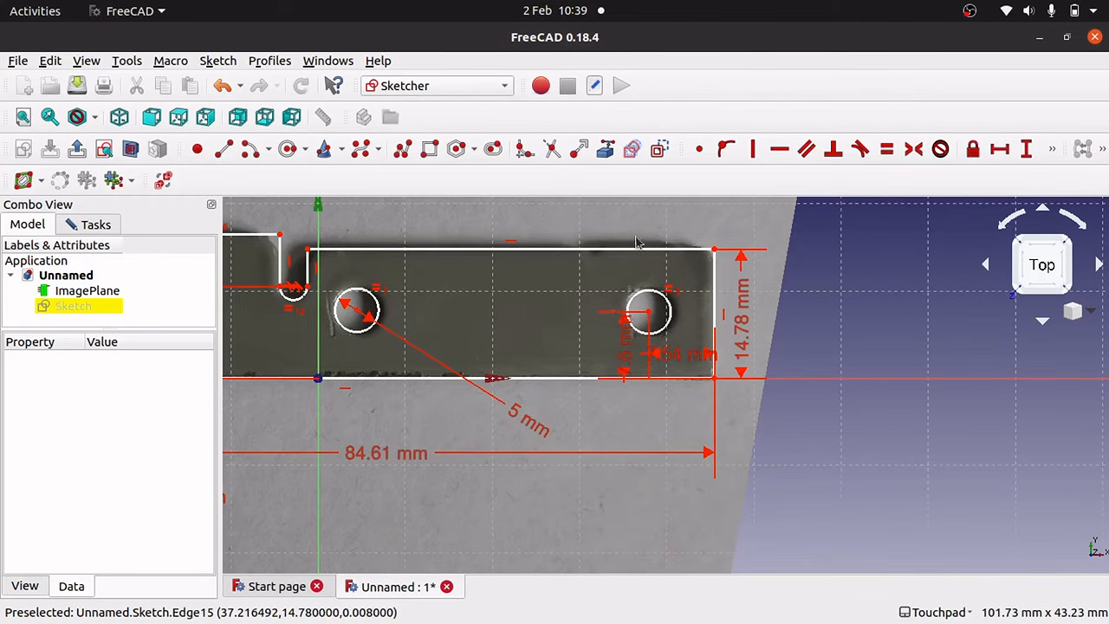
mouse_move(631, 257)
mouse_down()
mouse_move(654, 257)
mouse_move(640, 258)
mouse_up()
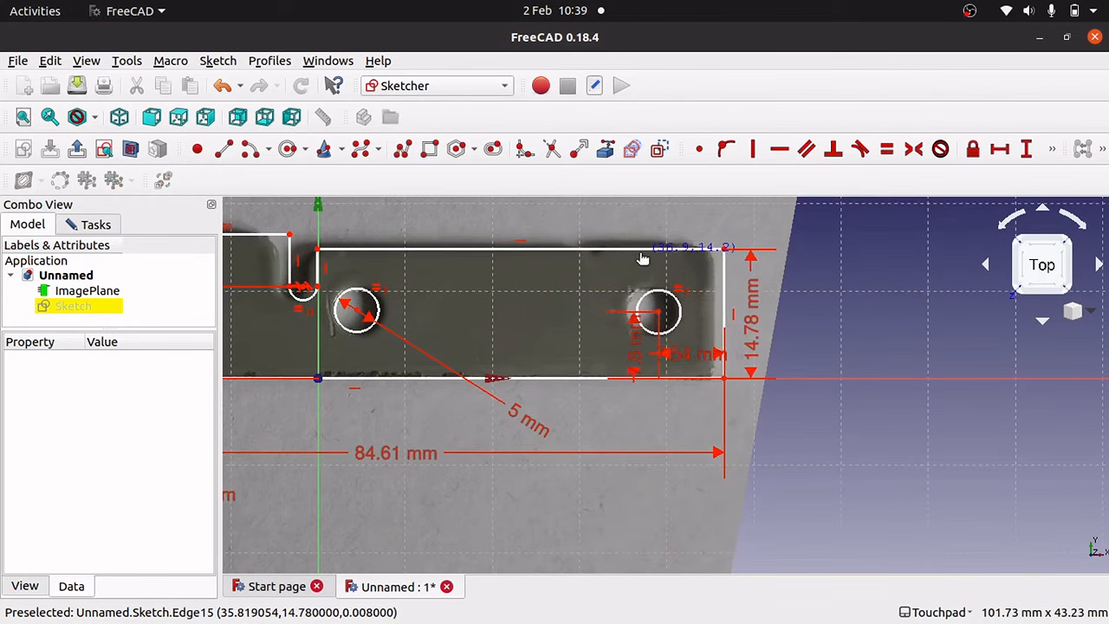
Undo the outline shift and place the left hole's centre 7.6 mm above the bottom edge.
key(ctrl+z)
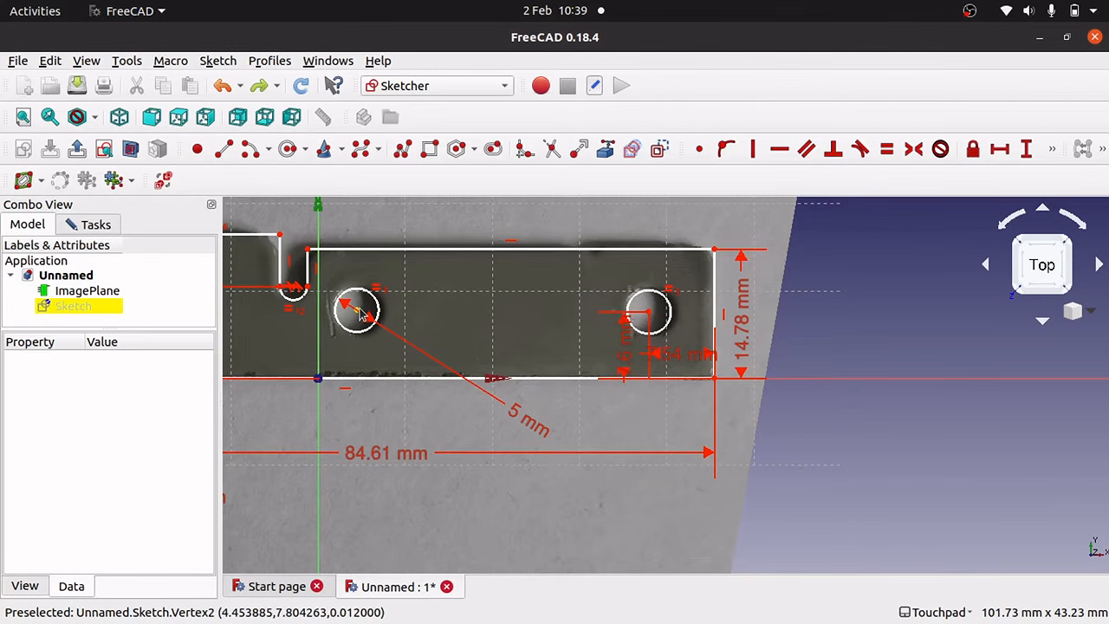
scroll(361, 317, up, 5)
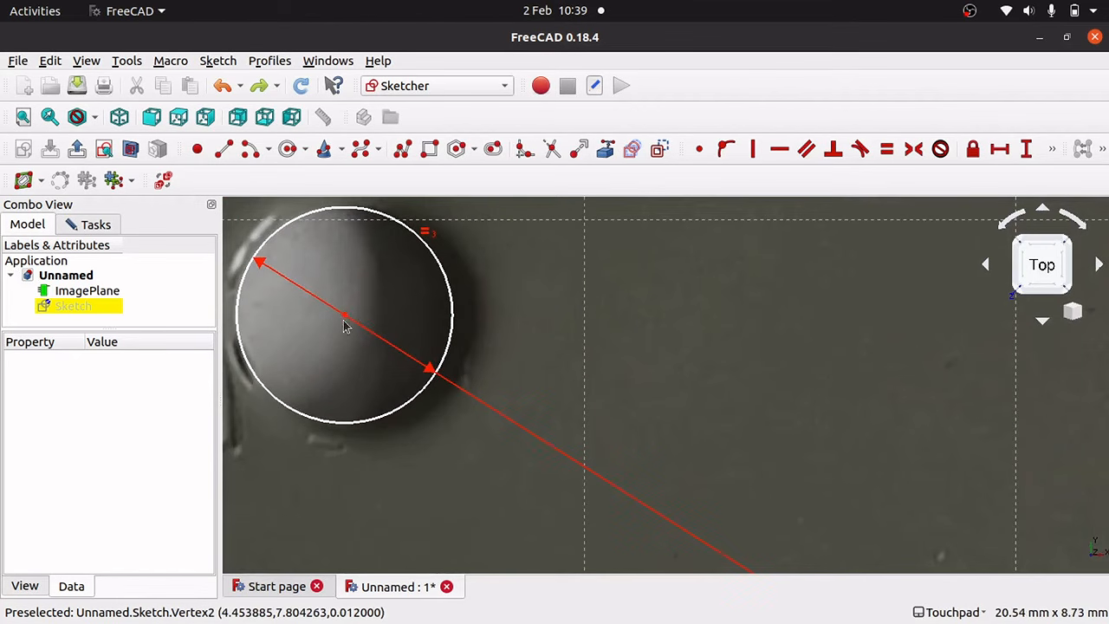
mouse_move(344, 322)
mouse_down()
mouse_move(360, 319)
mouse_move(343, 318)
mouse_up()
scroll(401, 350, down, 6)
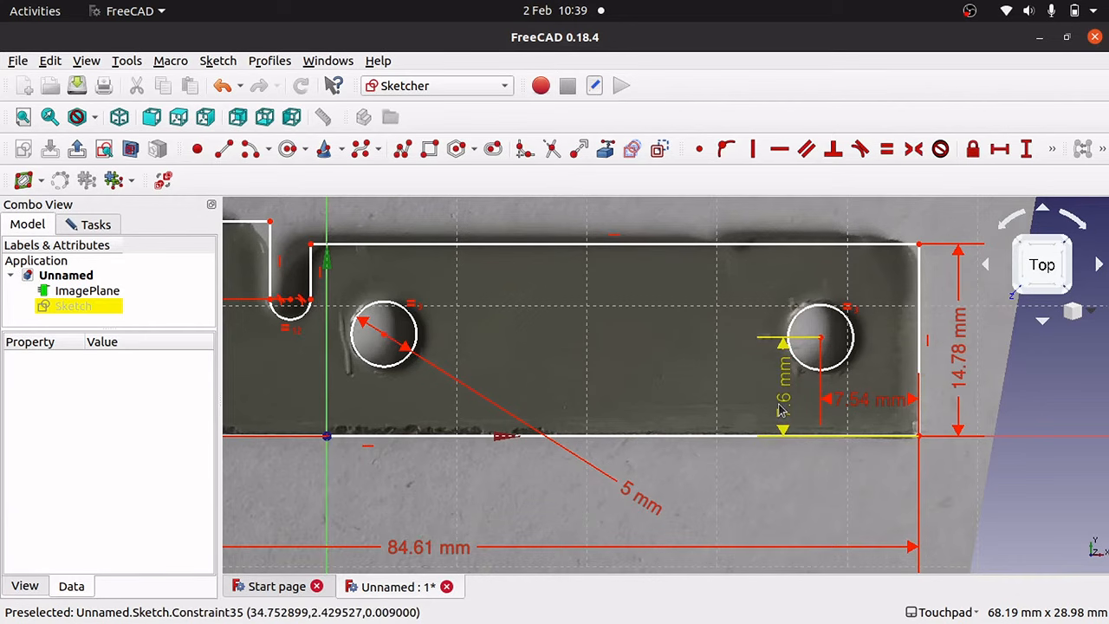
click(385, 339)
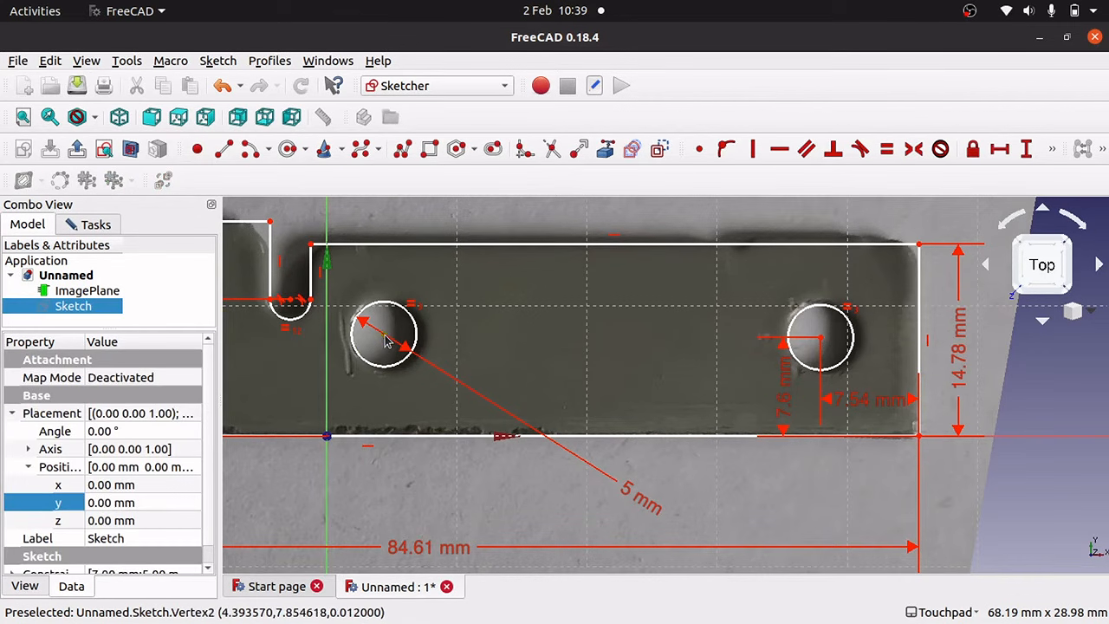
click(393, 441)
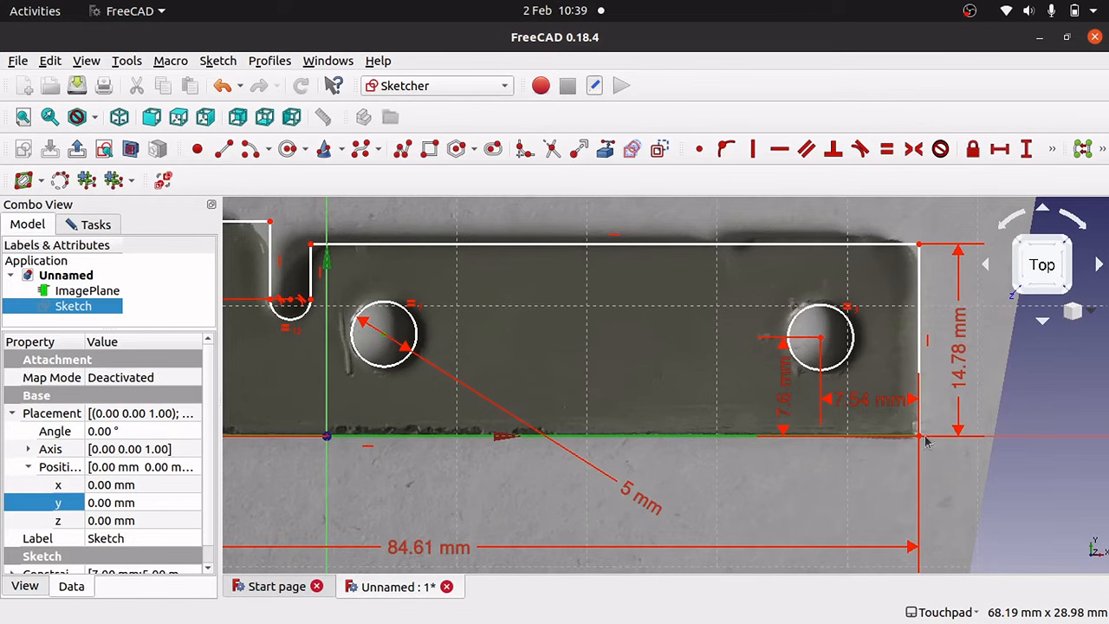
click(427, 487)
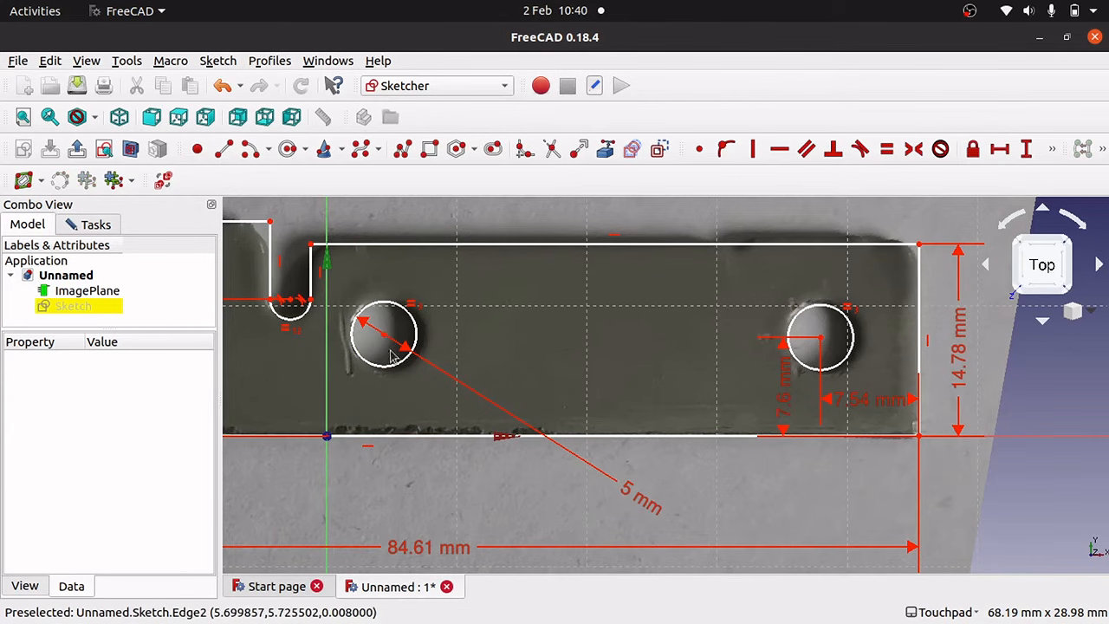
click(386, 338)
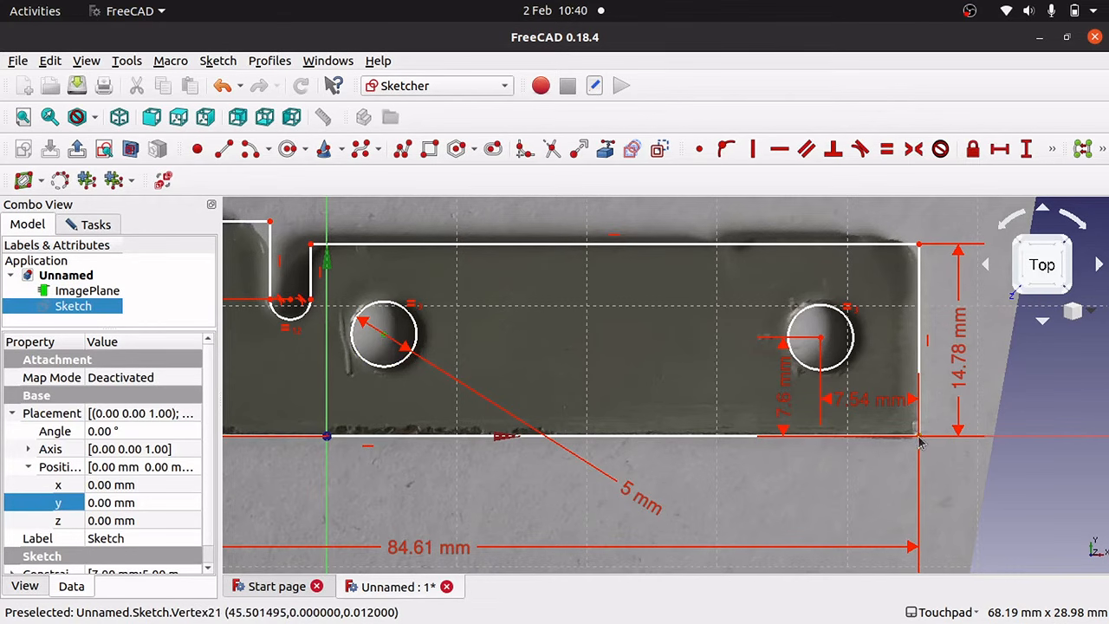
click(1026, 149)
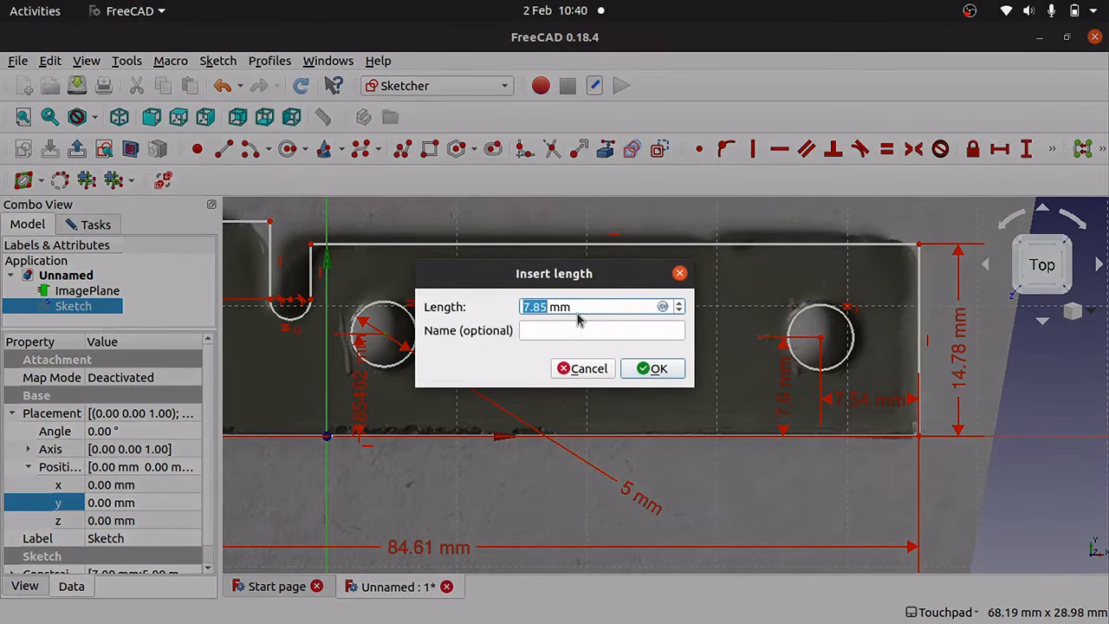
text(7.6)
key(Return)
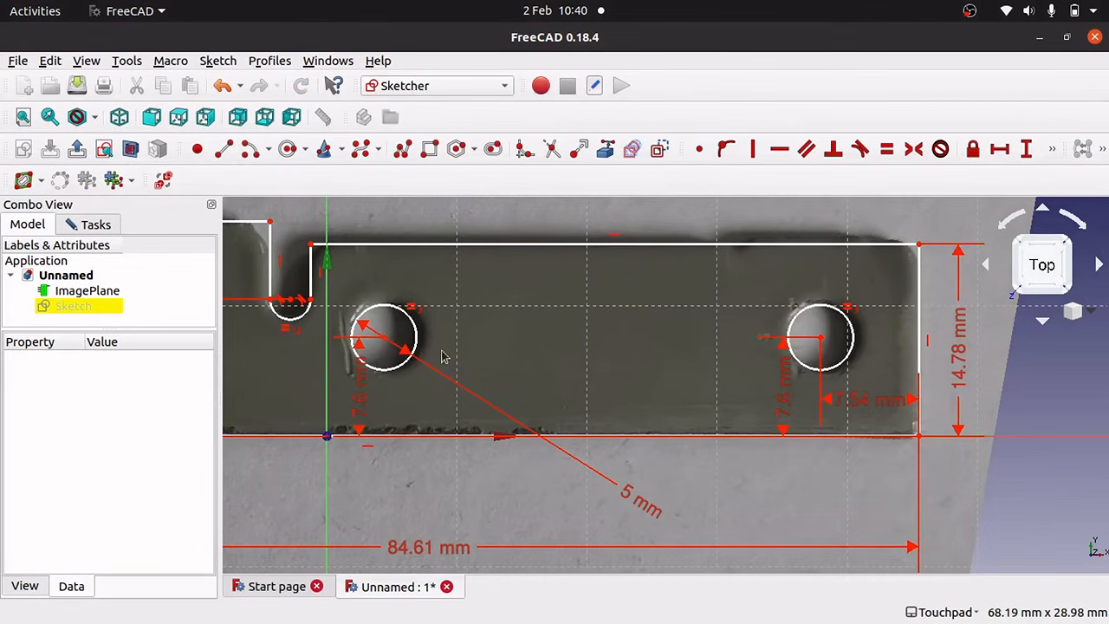
Dimension the left hole's centre 41.11 mm horizontally from the bottom-right corner.
click(386, 345)
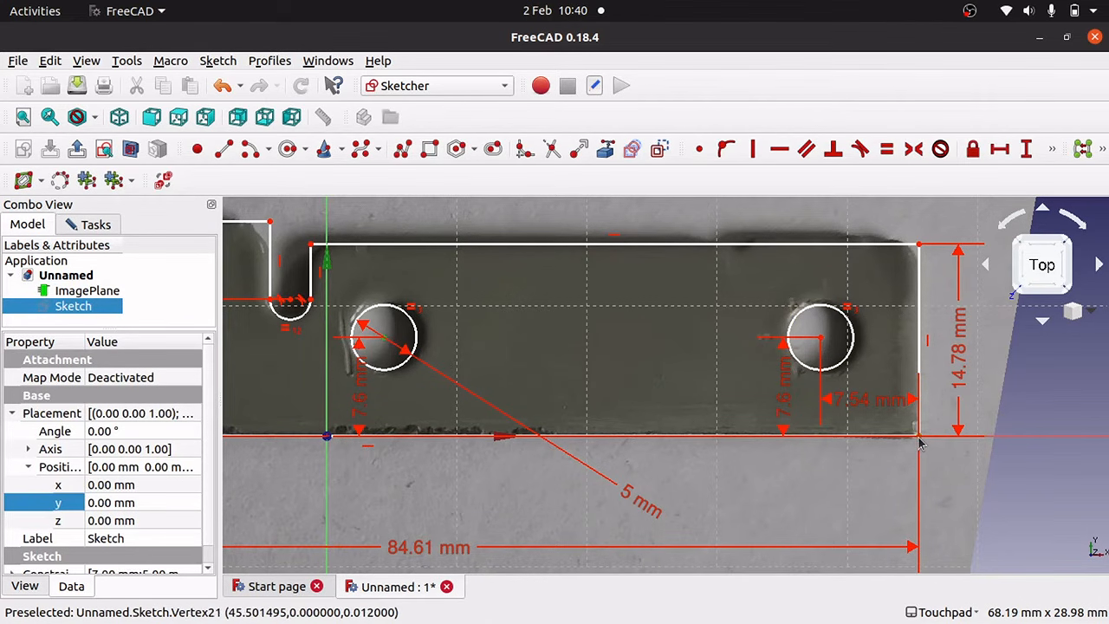
click(1000, 151)
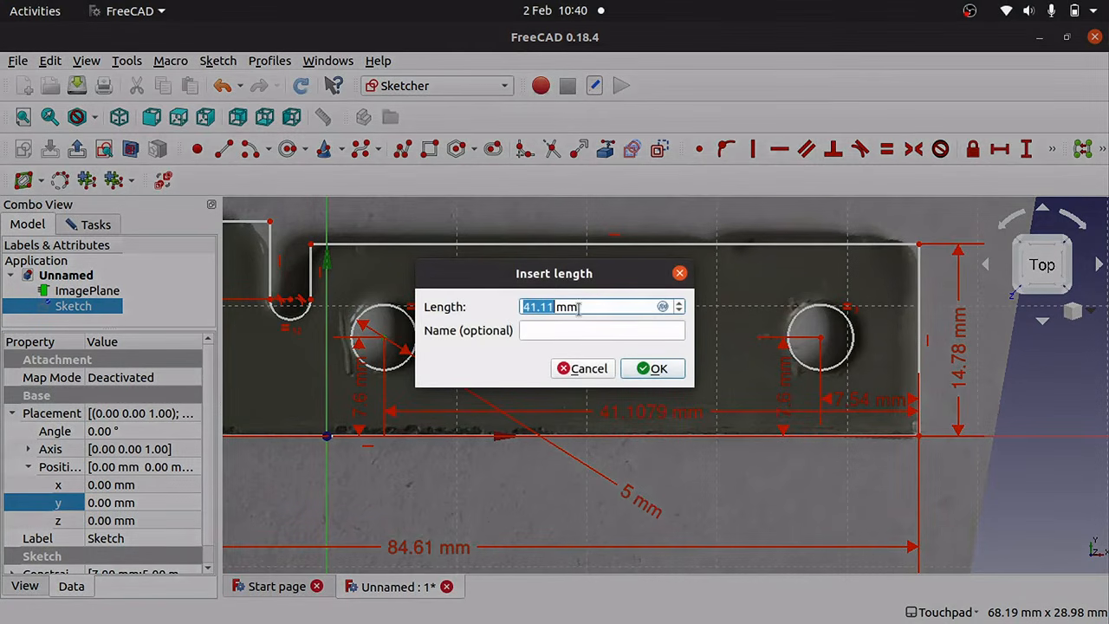
click(657, 370)
Move the 41.11 and 7.54 mm dimensions below the part and both 7.6 mm dimensions right.
drag(682, 412, 695, 541)
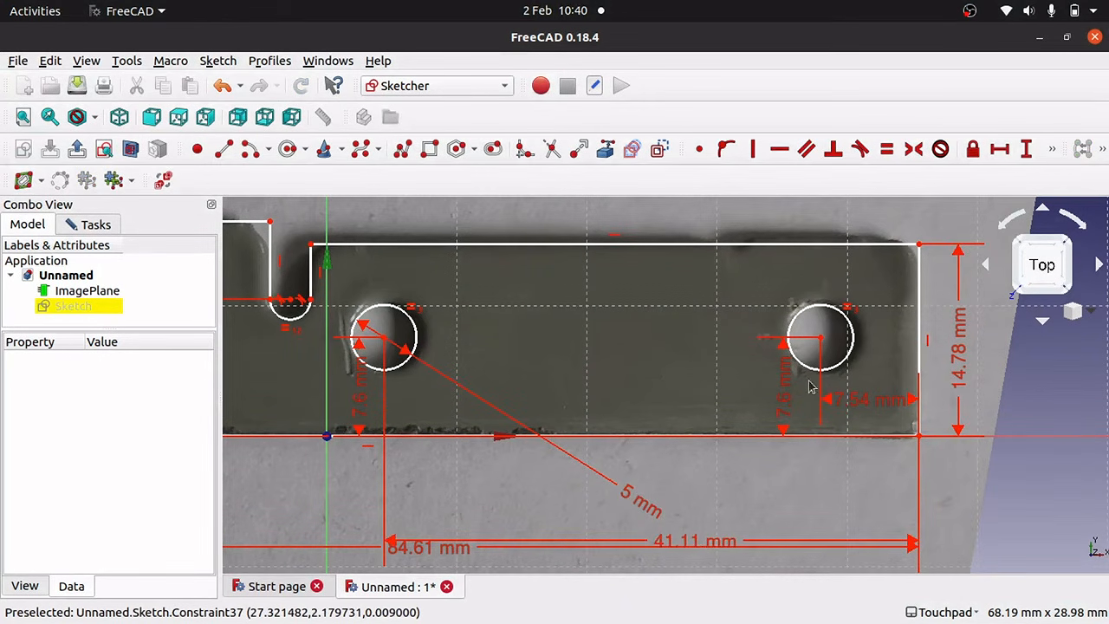
drag(884, 401, 883, 526)
drag(365, 394, 1050, 424)
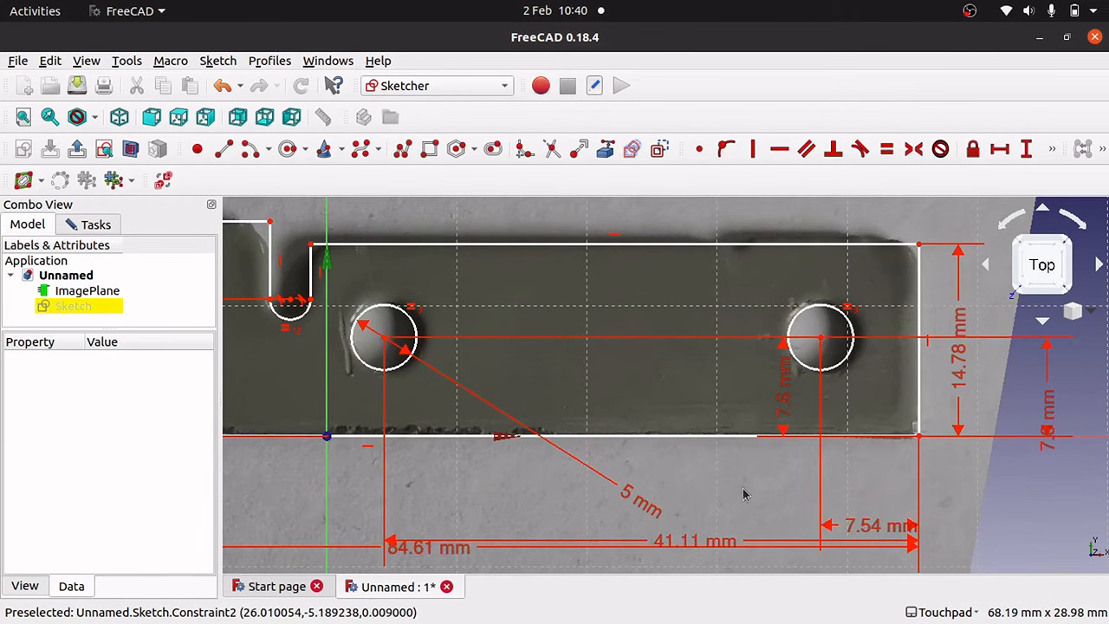
drag(782, 408, 1024, 408)
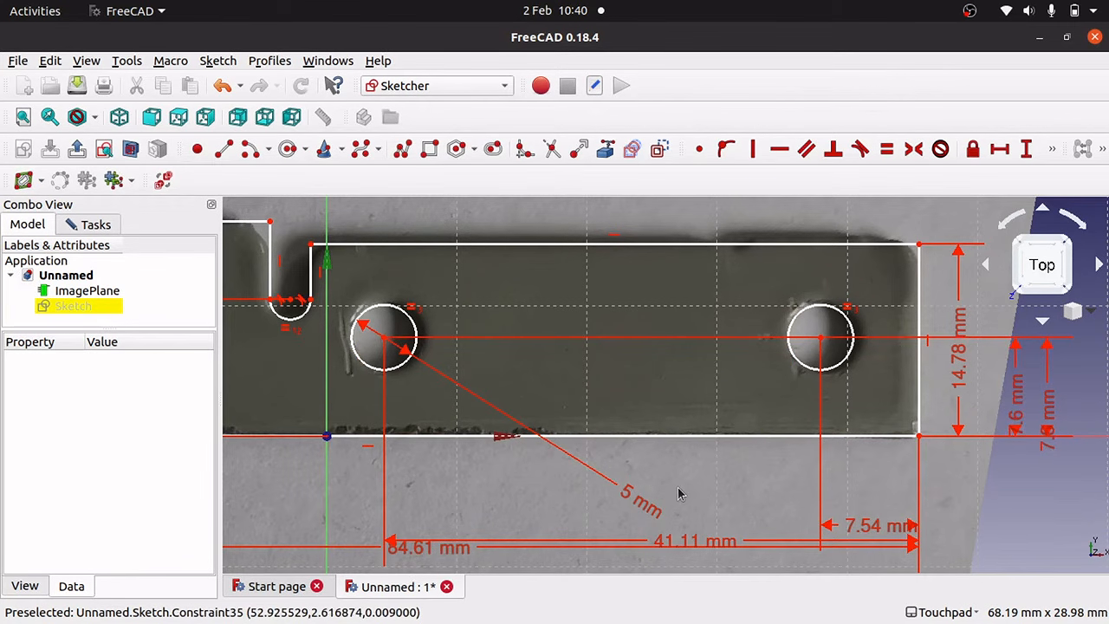
key(Left)
key(Left)
key(Left)
key(Left)
key(Left)
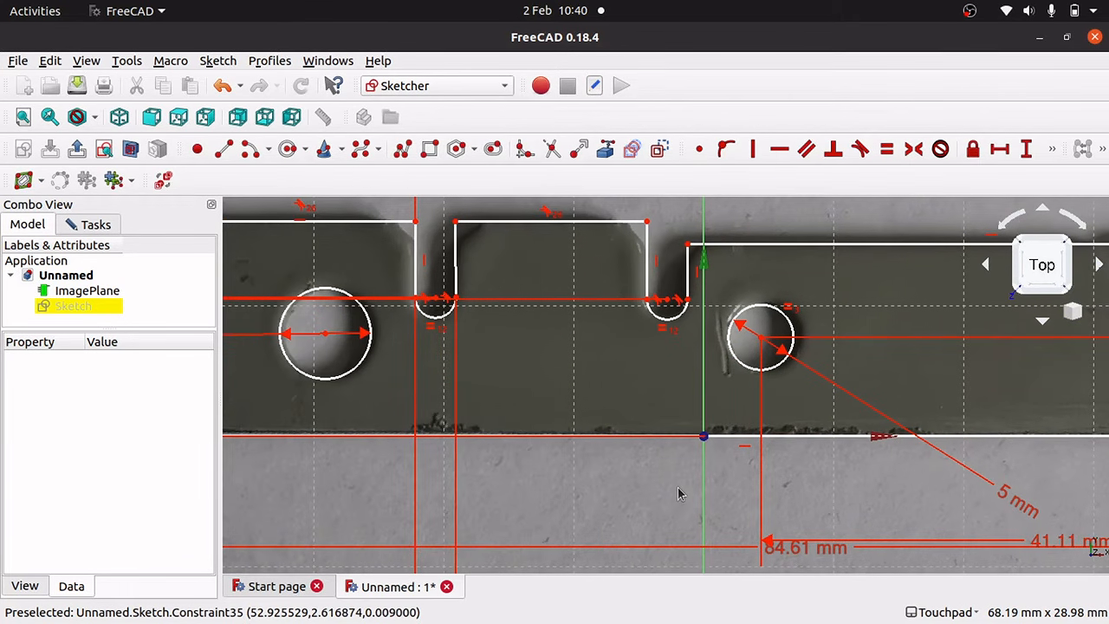
Check whether the far-left hole can still move.
key(Right)
key(Left)
key(Left)
key(Left)
key(Left)
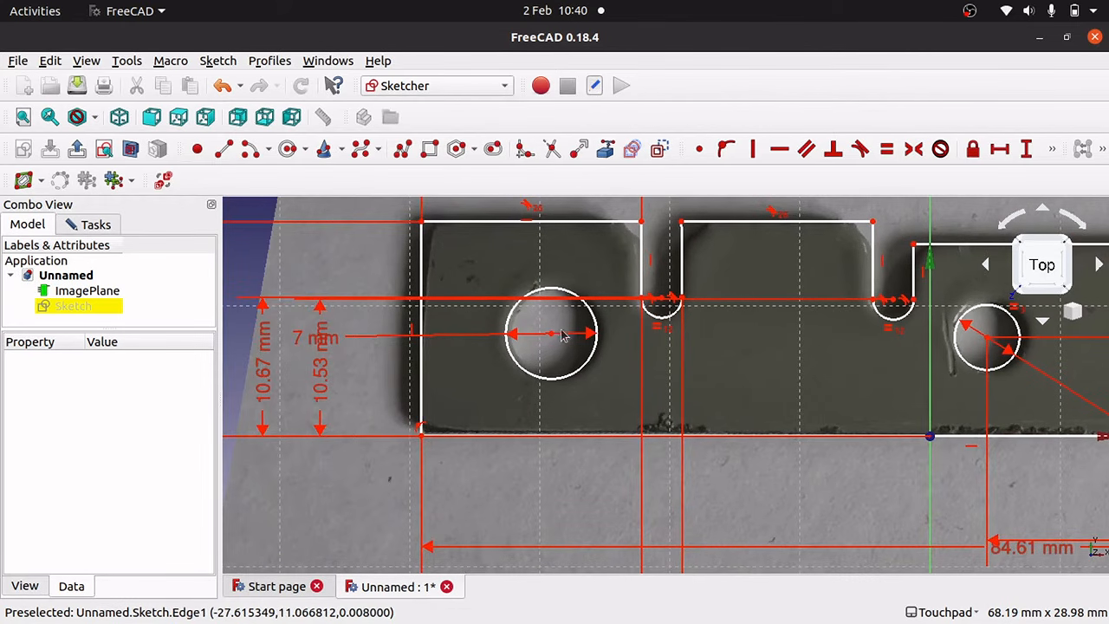
drag(555, 339, 557, 339)
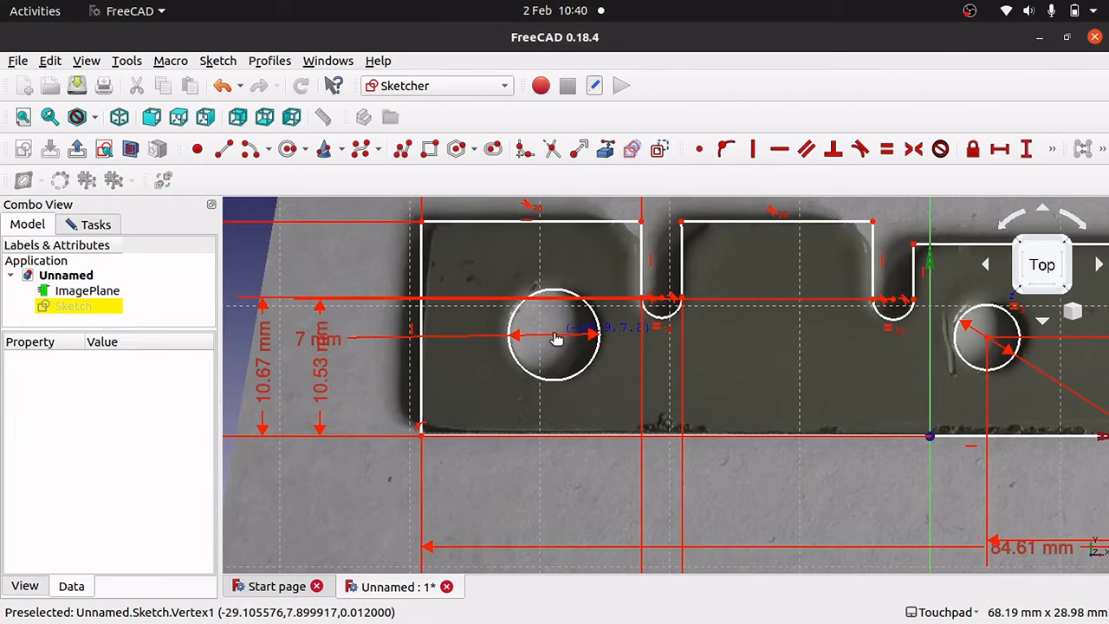
drag(557, 339, 557, 340)
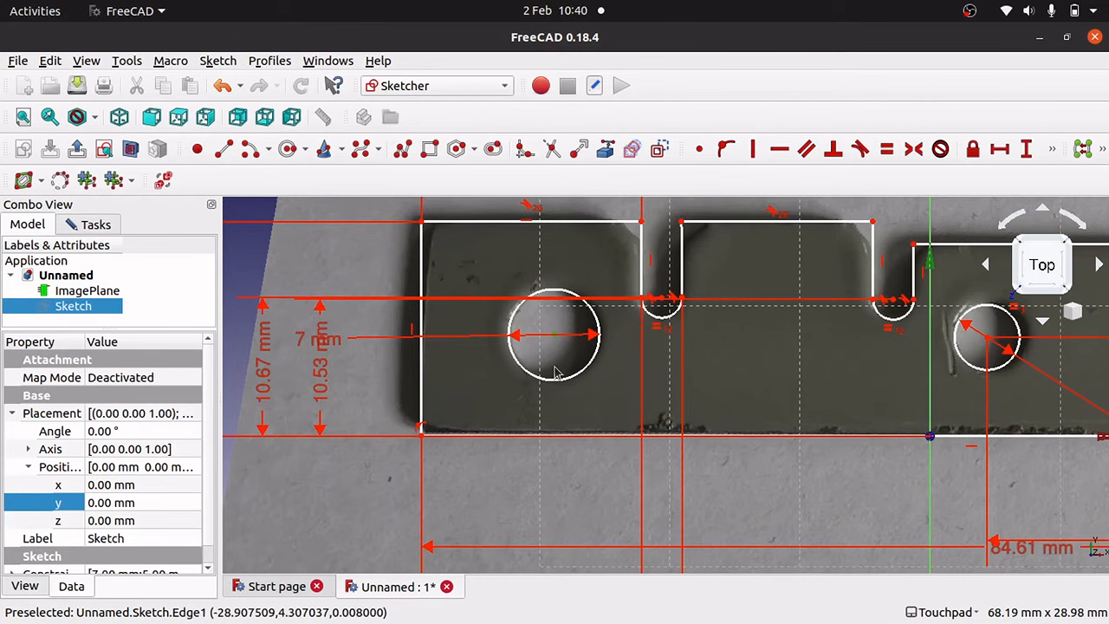
scroll(557, 372, down, 1)
scroll(557, 373, up, 5)
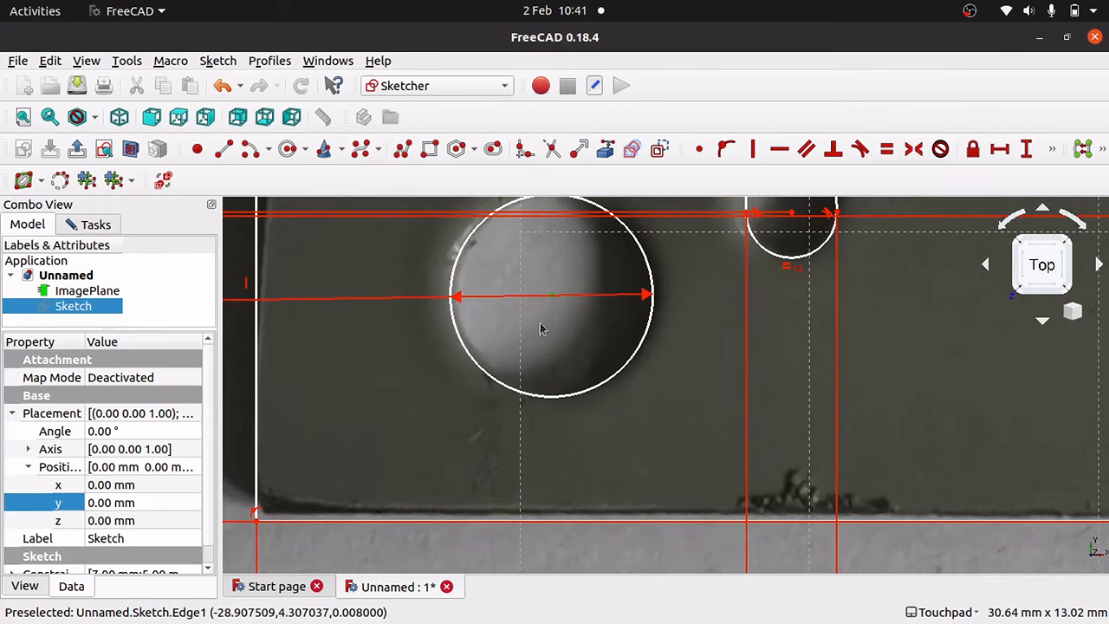
mouse_move(555, 300)
mouse_down()
mouse_move(572, 300)
mouse_move(558, 298)
mouse_up()
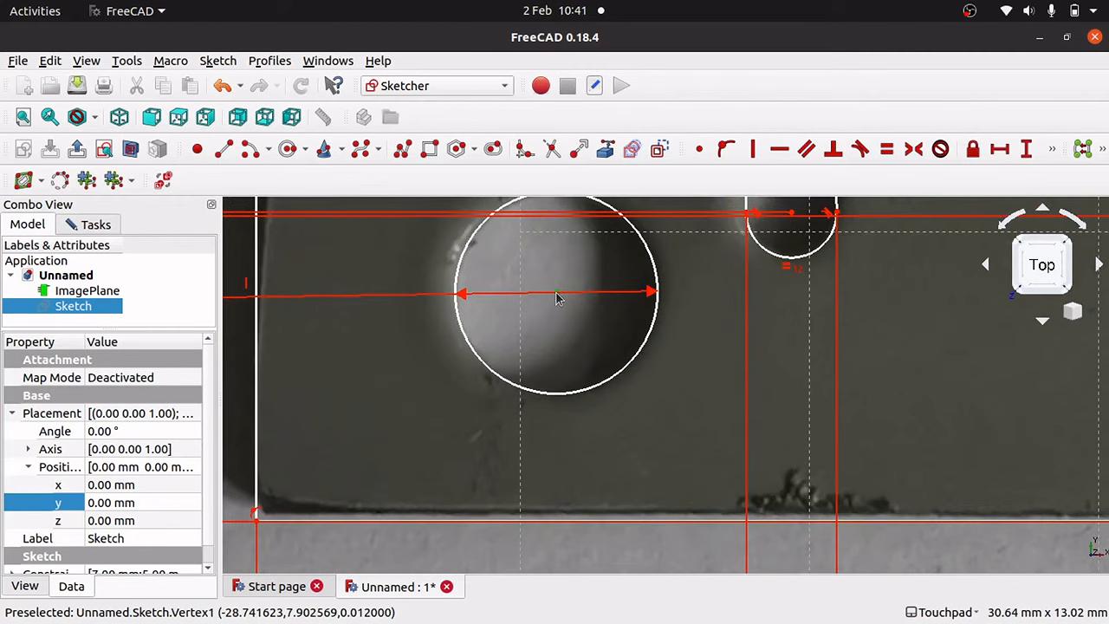
click(557, 298)
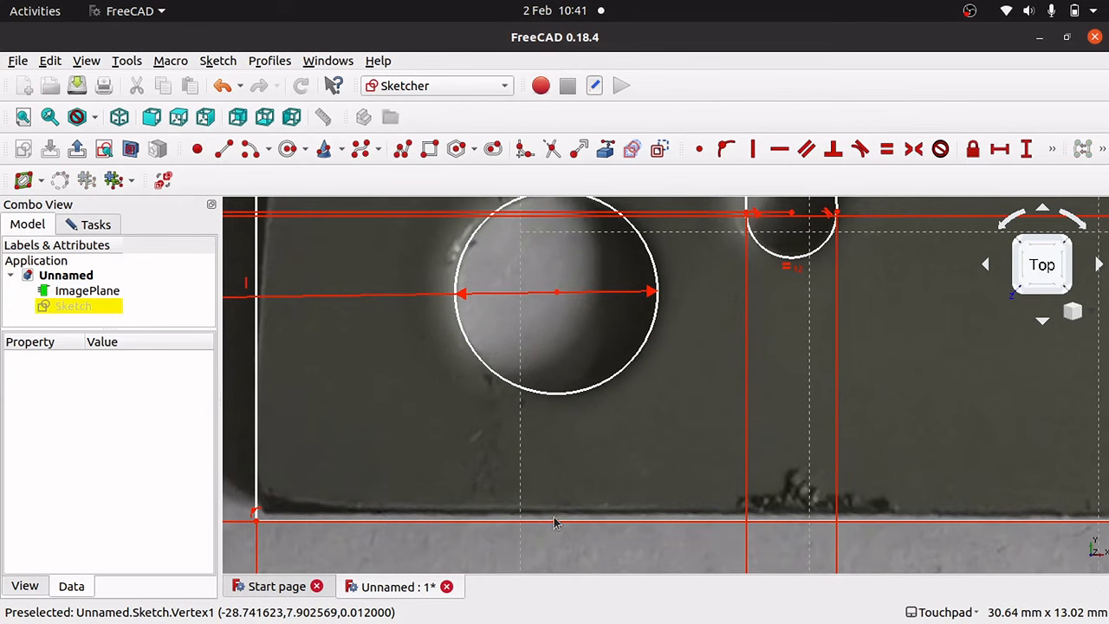
Set the far-left hole's centre 7.90 mm above the bottom-left corner.
click(255, 513)
click(1025, 149)
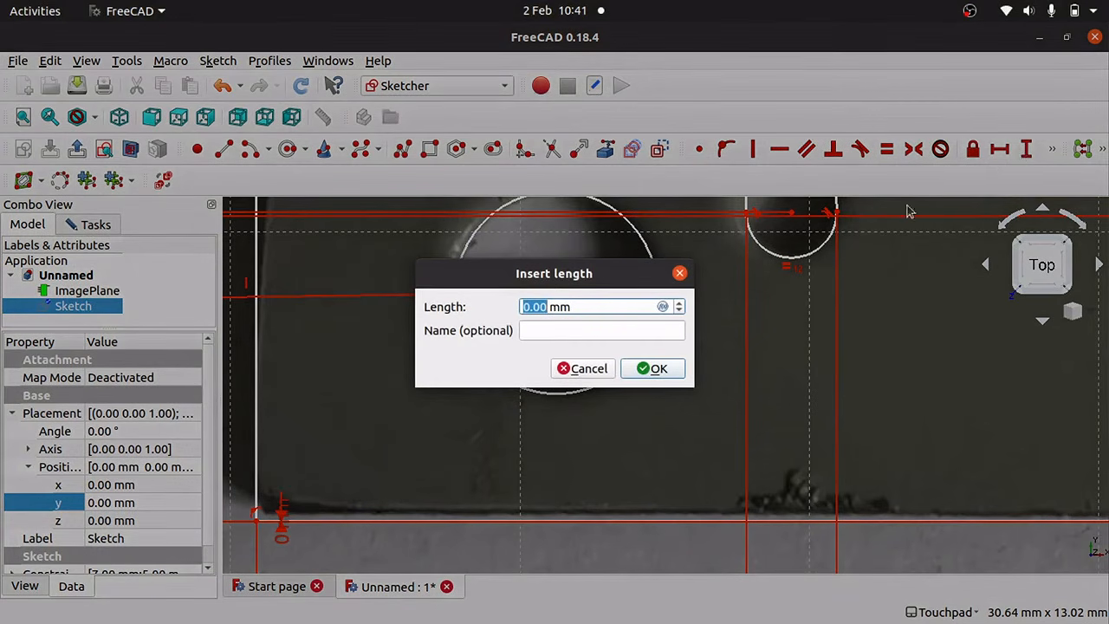
click(595, 370)
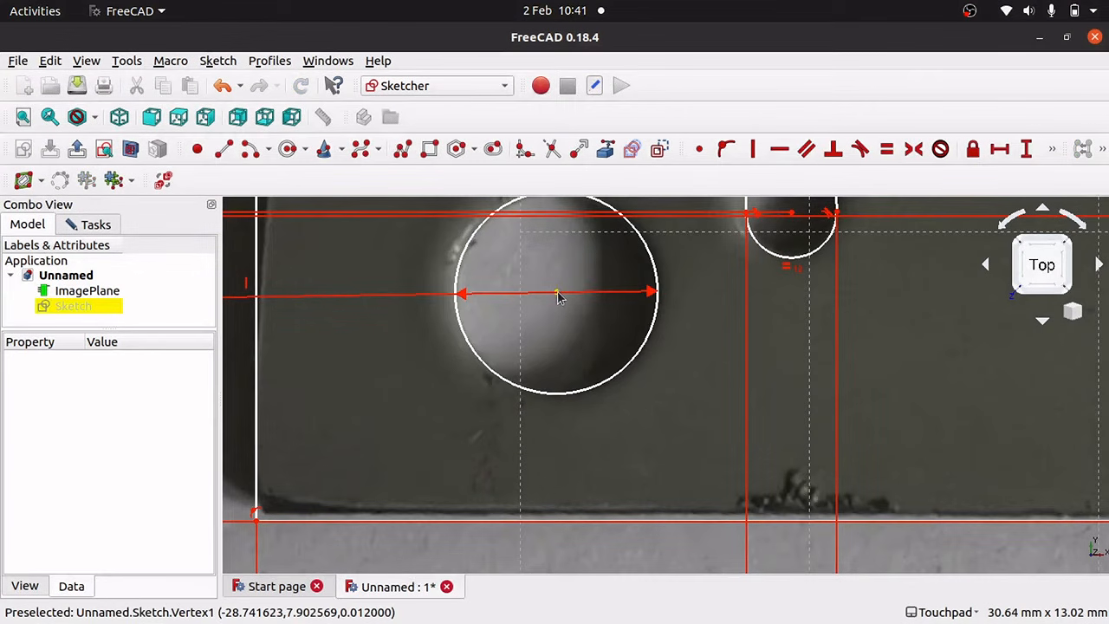
click(557, 293)
click(255, 523)
click(1026, 149)
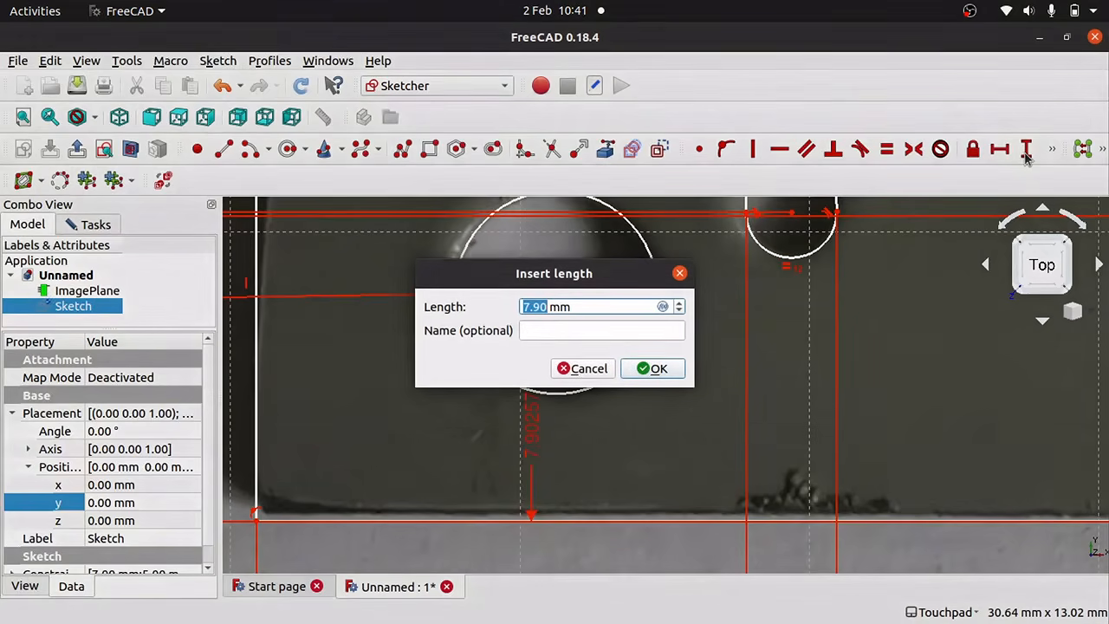
click(657, 372)
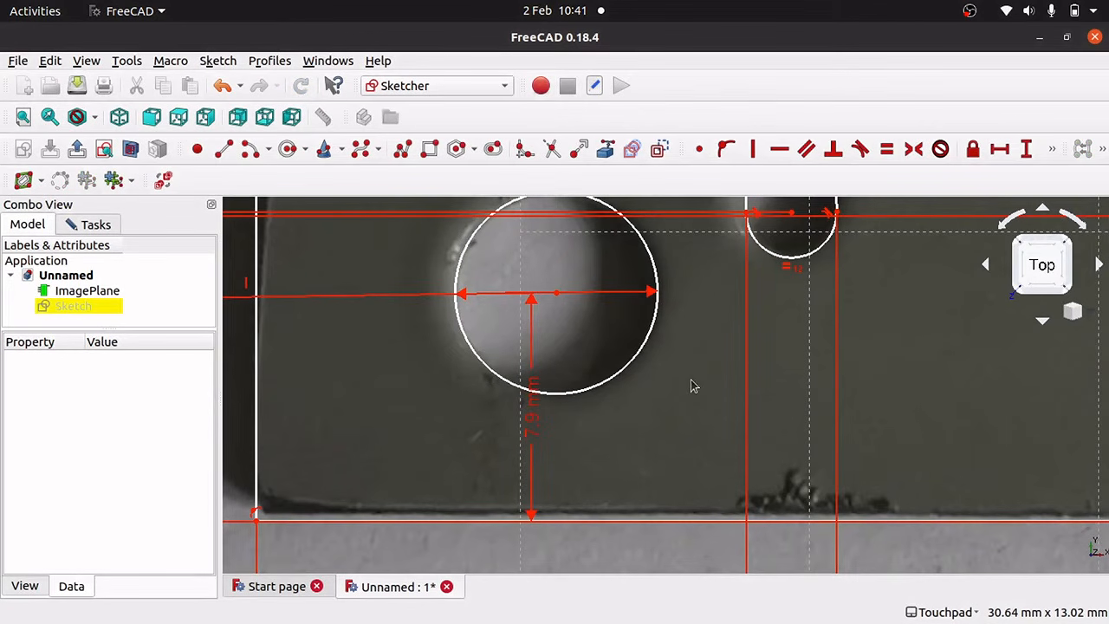
Dimension the hole's centre 10.37 mm from the bottom-left corner and move both labels outside.
scroll(692, 386, down, 4)
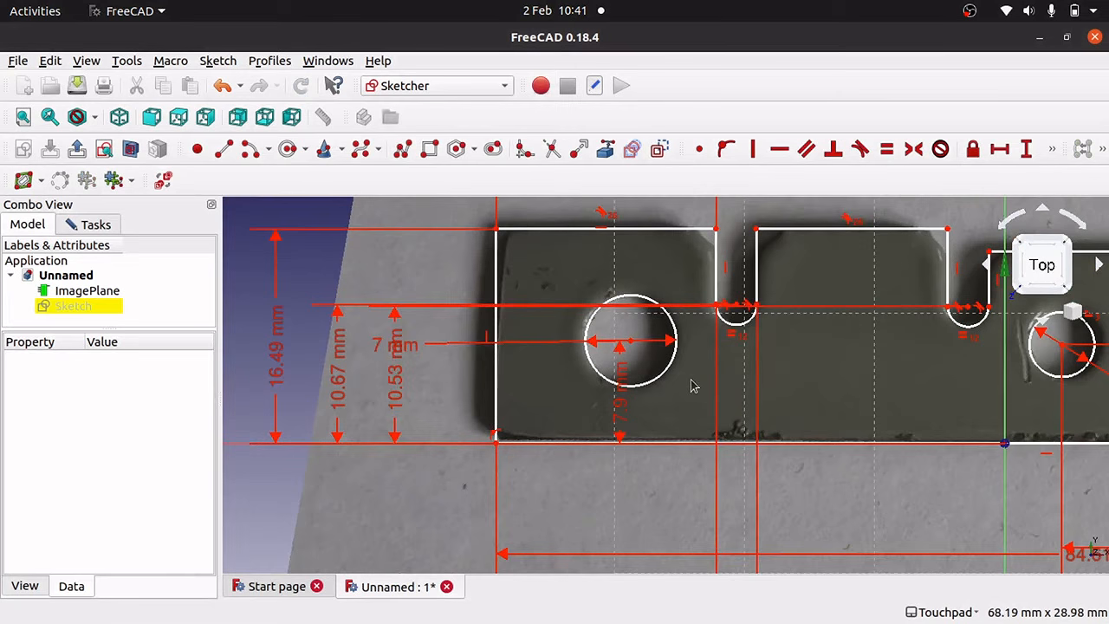
click(621, 346)
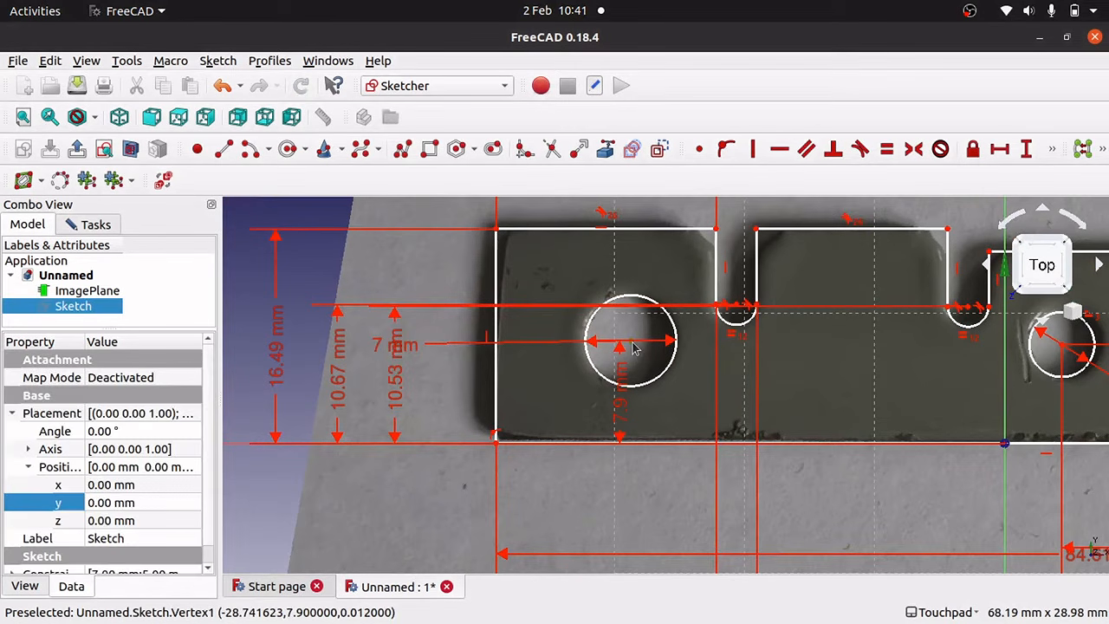
click(499, 449)
click(999, 149)
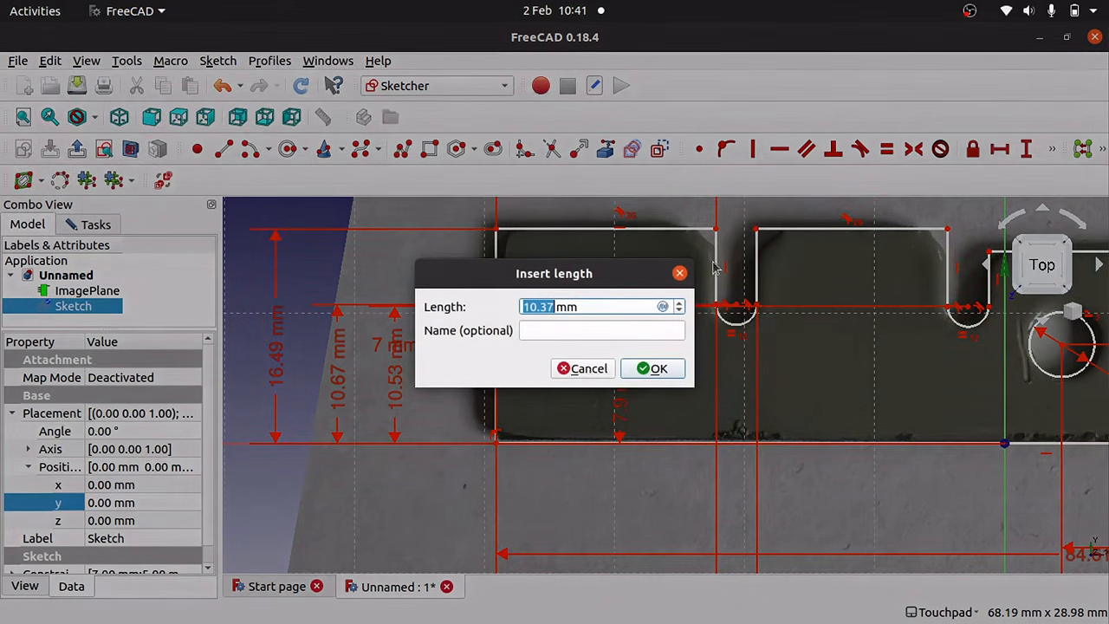
click(649, 370)
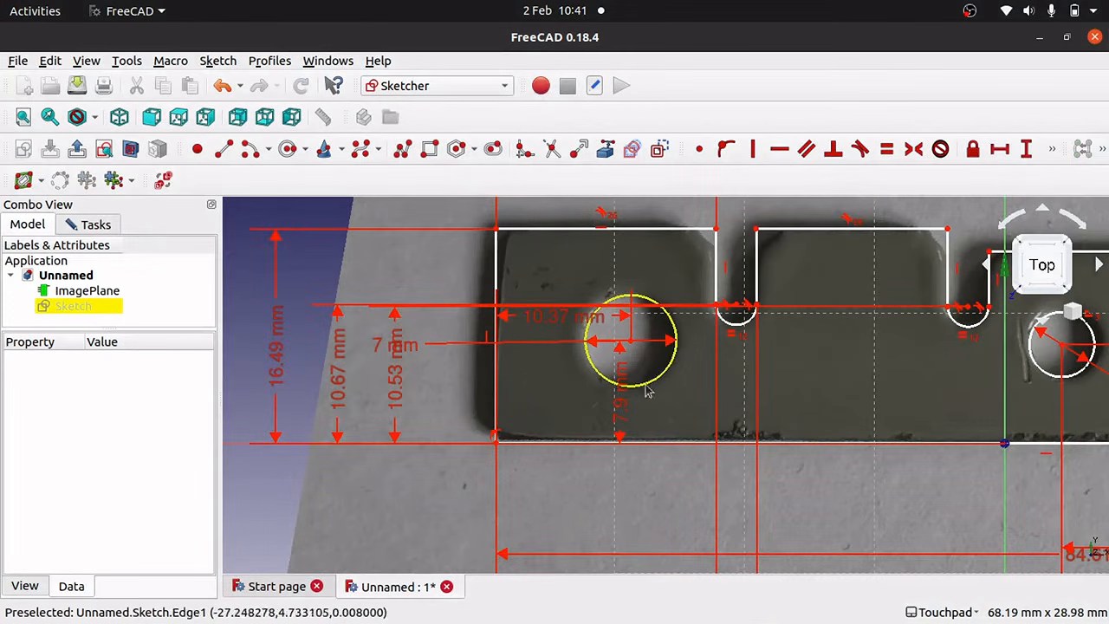
drag(620, 390, 444, 394)
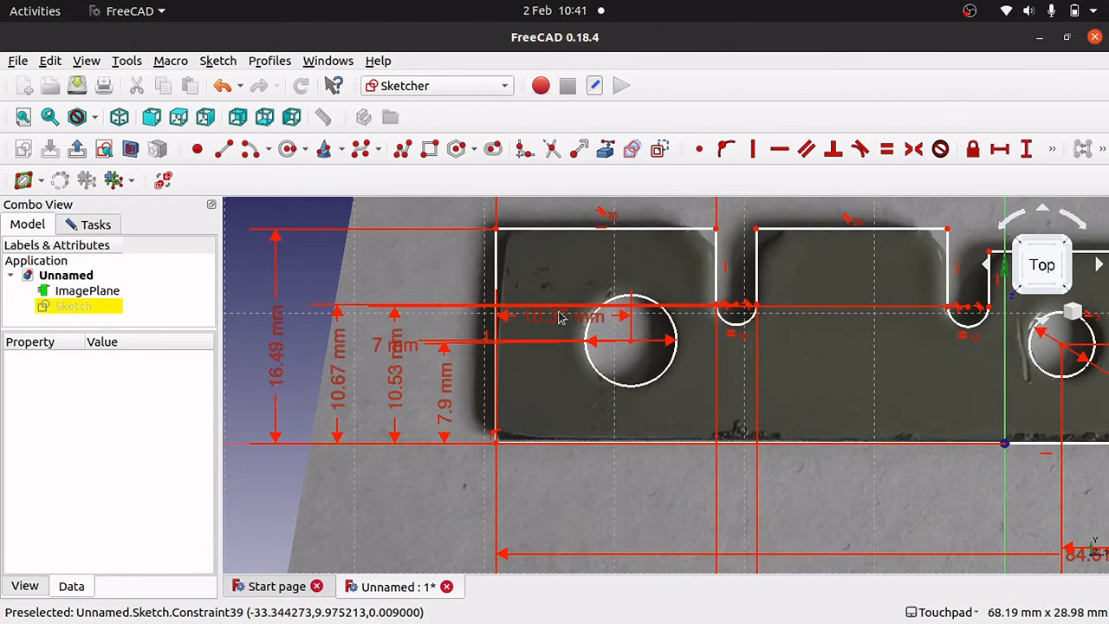
drag(559, 318, 556, 491)
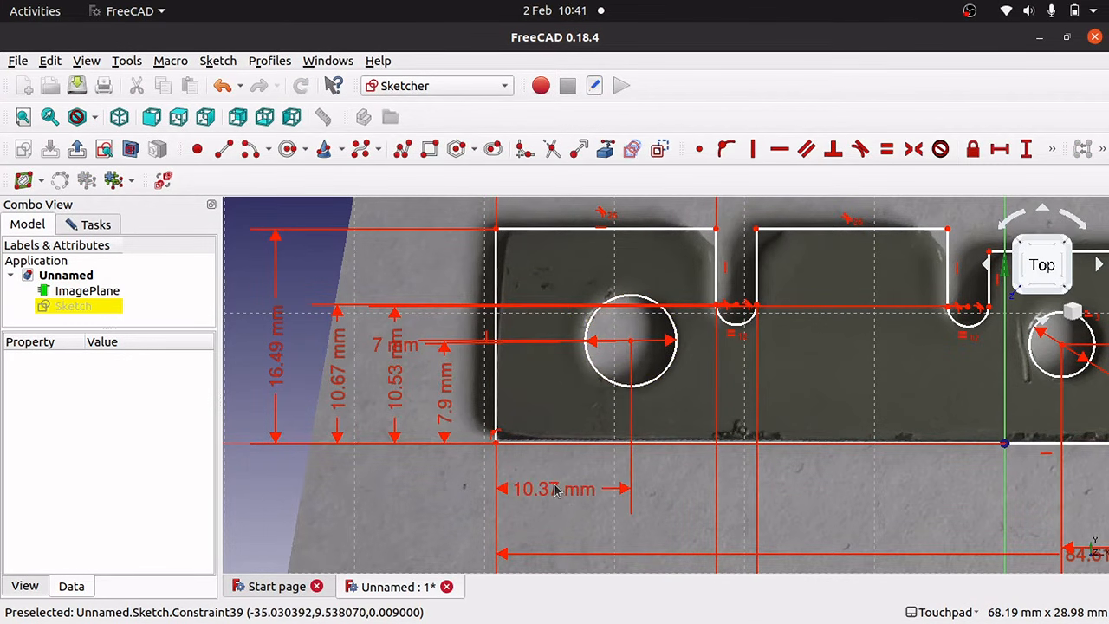
key(Right)
key(Right)
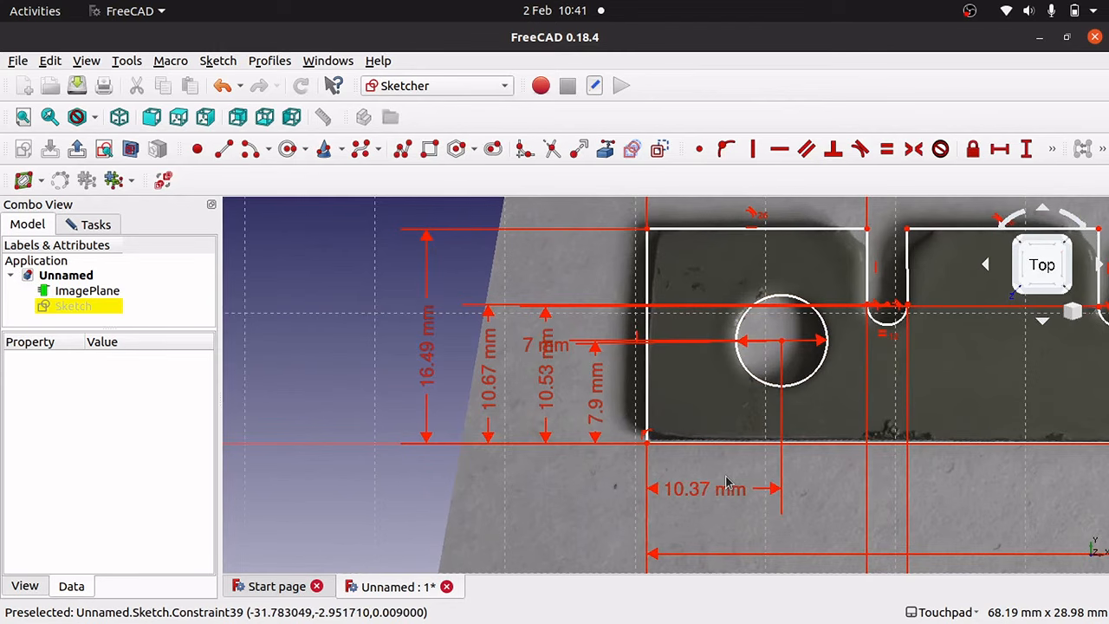
key(Left)
key(Left)
key(Left)
key(Left)
key(Left)
key(Left)
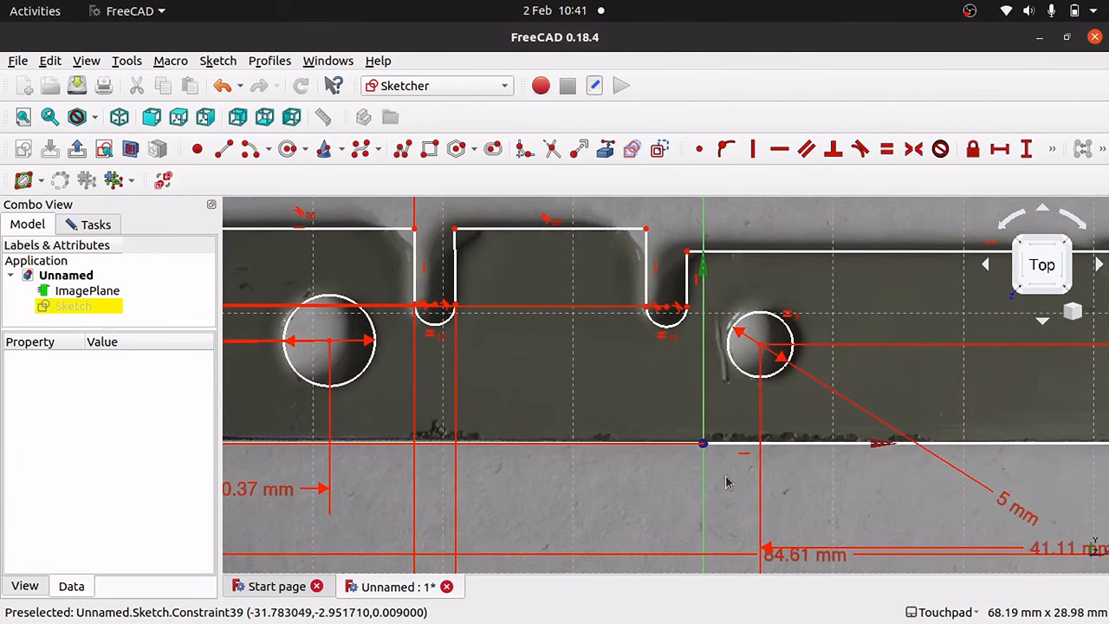
key(Up)
key(Right)
key(Left)
key(Right)
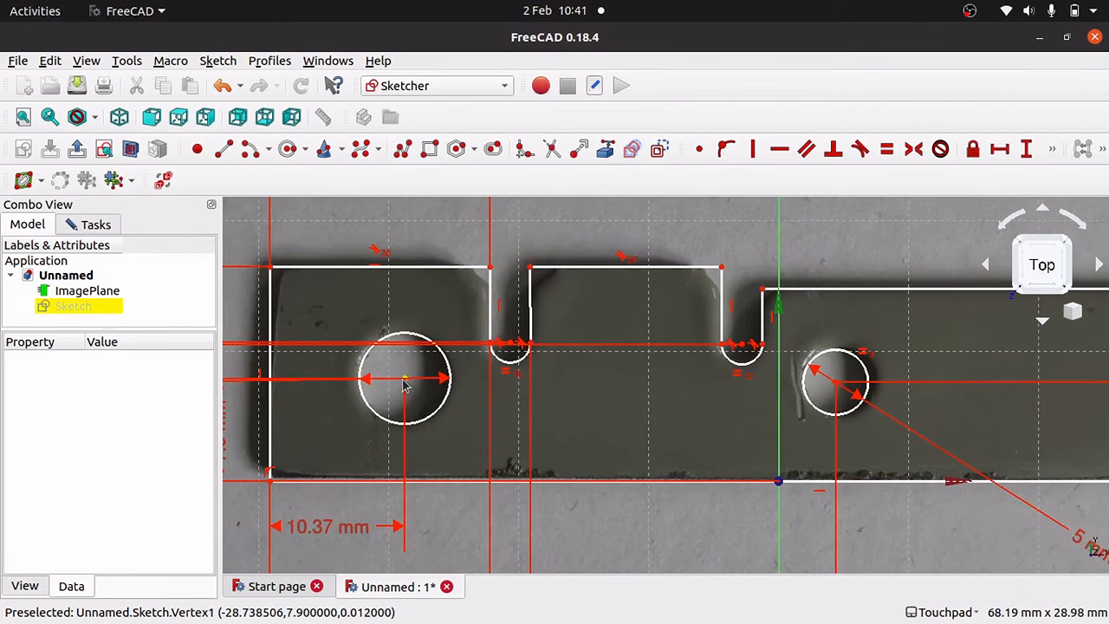
mouse_move(404, 381)
mouse_down()
mouse_move(441, 384)
mouse_move(354, 383)
mouse_move(459, 390)
mouse_move(329, 375)
mouse_up()
mouse_move(457, 385)
mouse_down()
mouse_move(324, 390)
mouse_move(484, 390)
mouse_move(321, 389)
mouse_move(425, 387)
mouse_up()
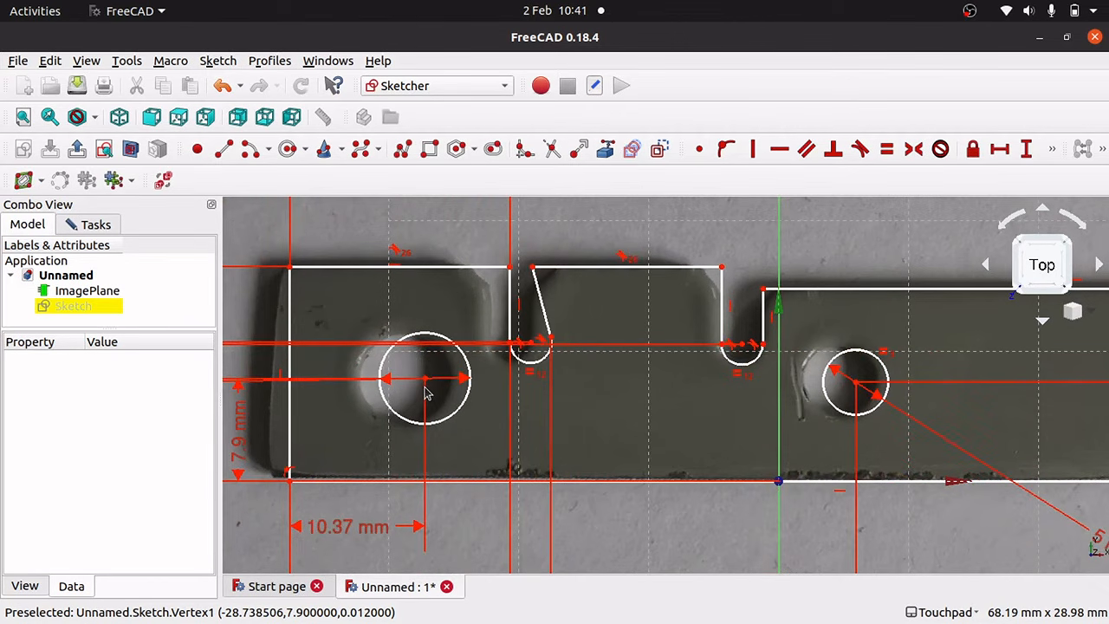
key(ctrl+z)
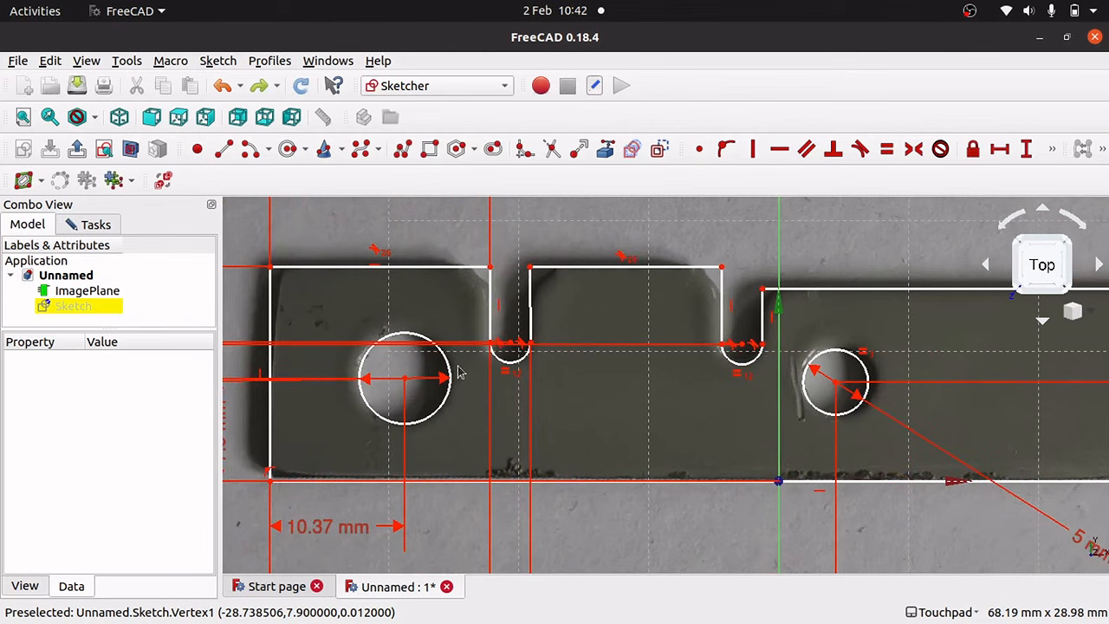
click(530, 319)
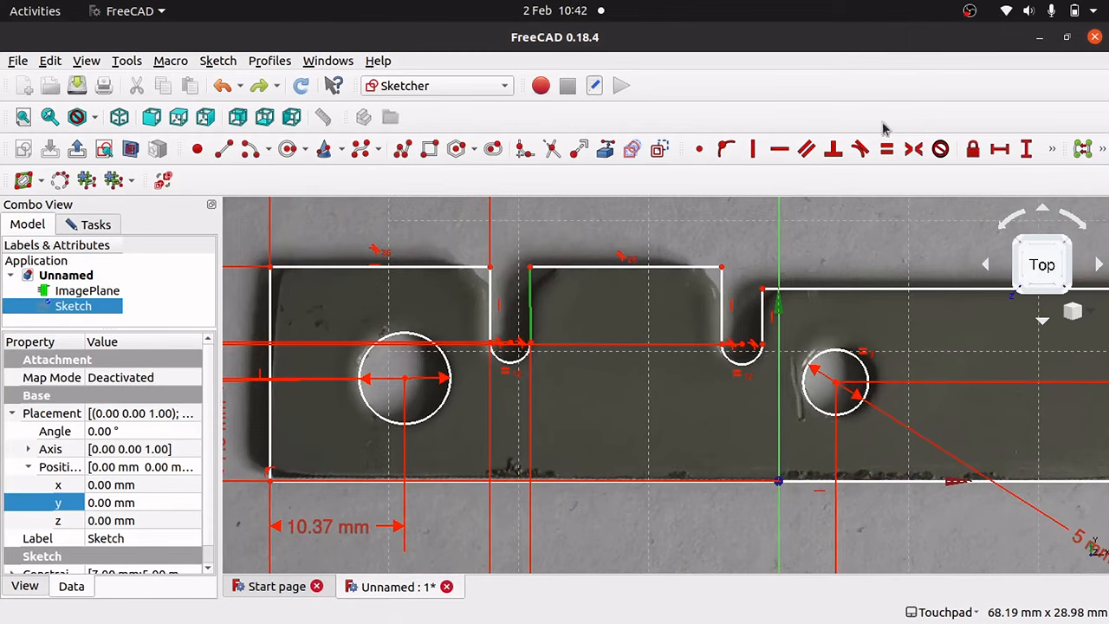
Make the middle tab's left side vertical and set its top edge to 14.68 mm.
click(751, 151)
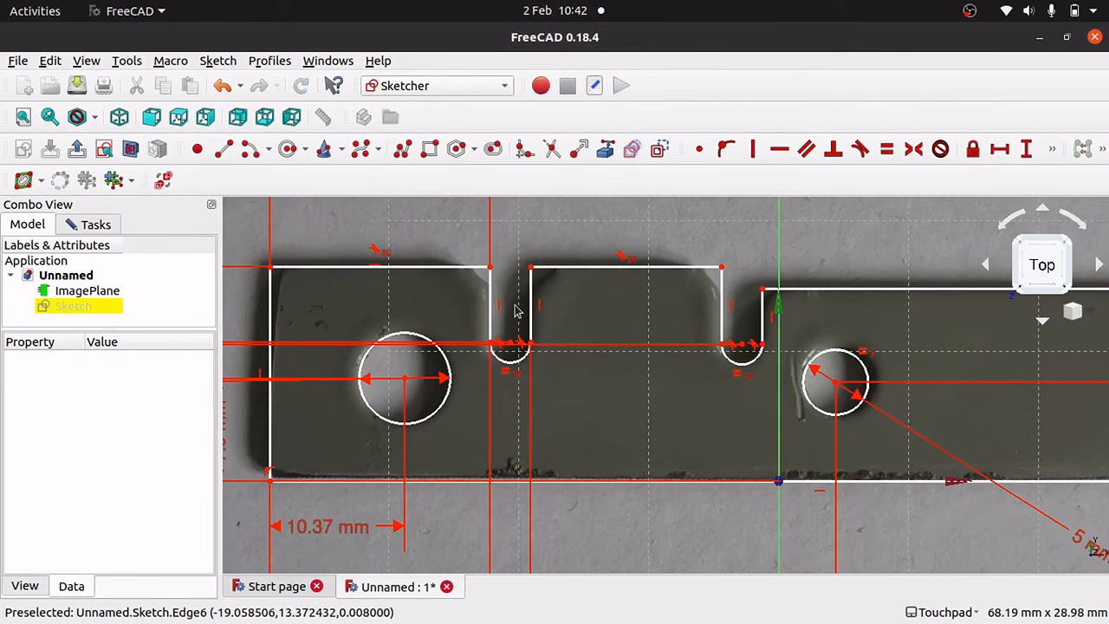
mouse_move(404, 385)
mouse_down()
mouse_move(508, 387)
mouse_move(344, 395)
mouse_up()
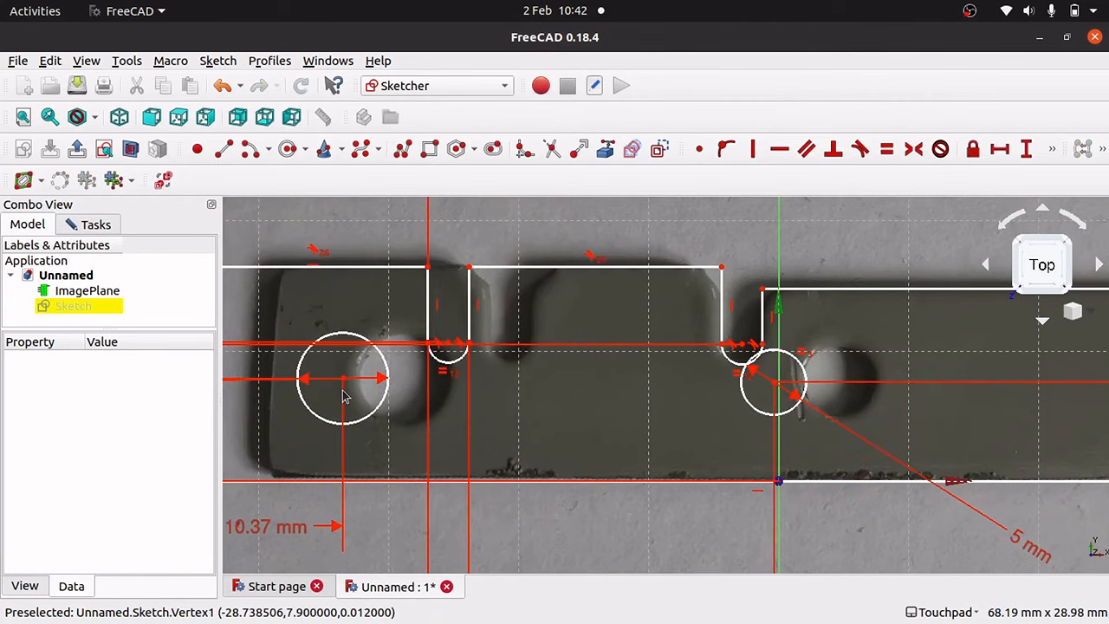
key(ctrl+z)
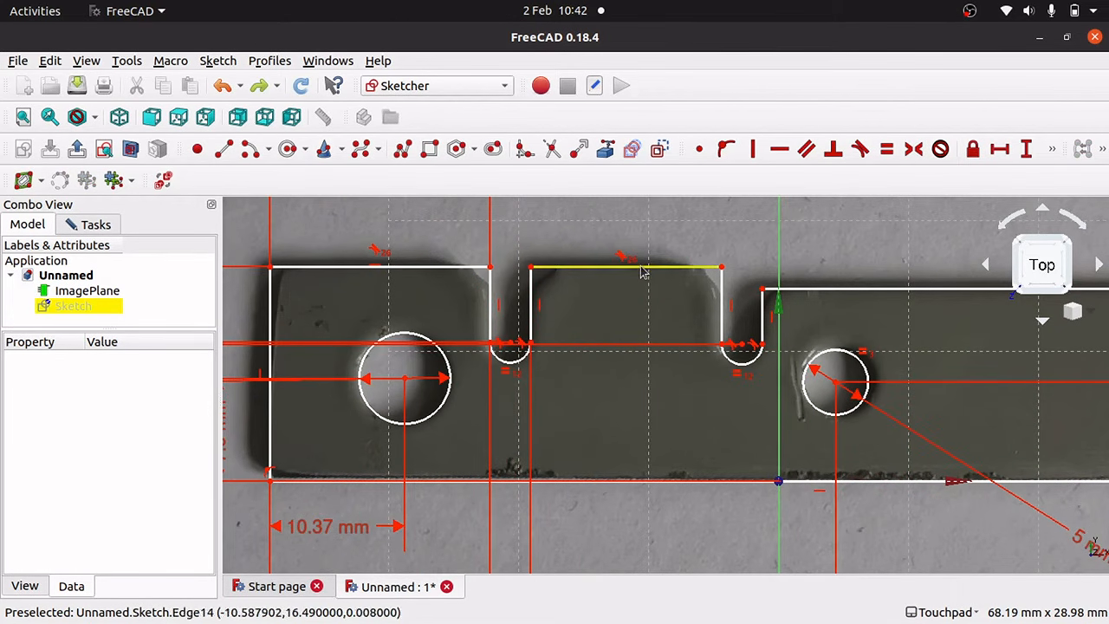
click(642, 266)
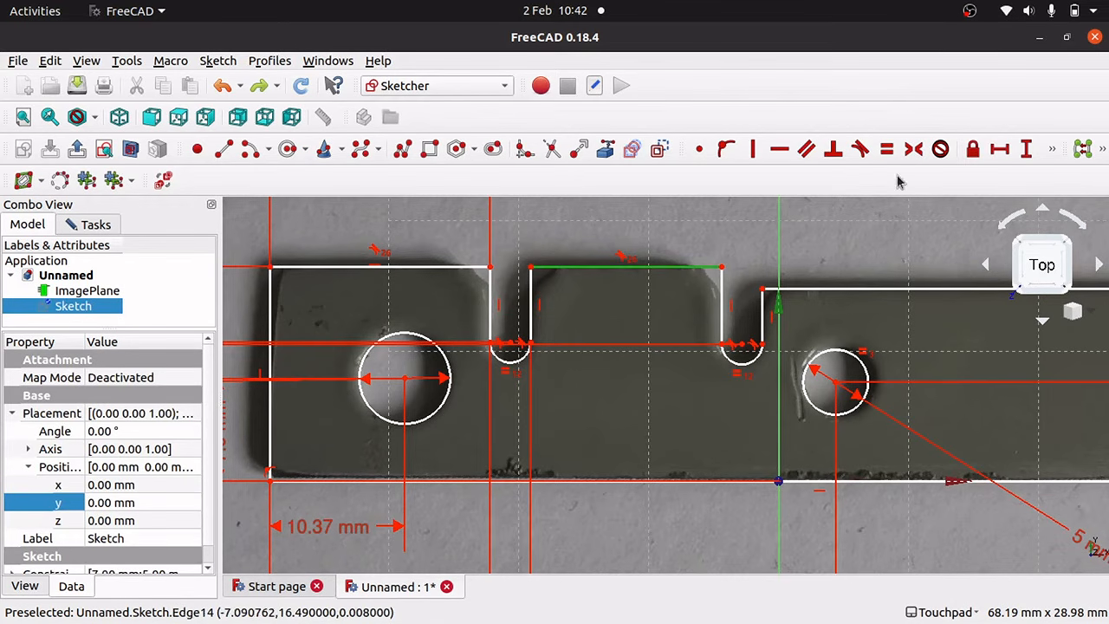
click(1002, 152)
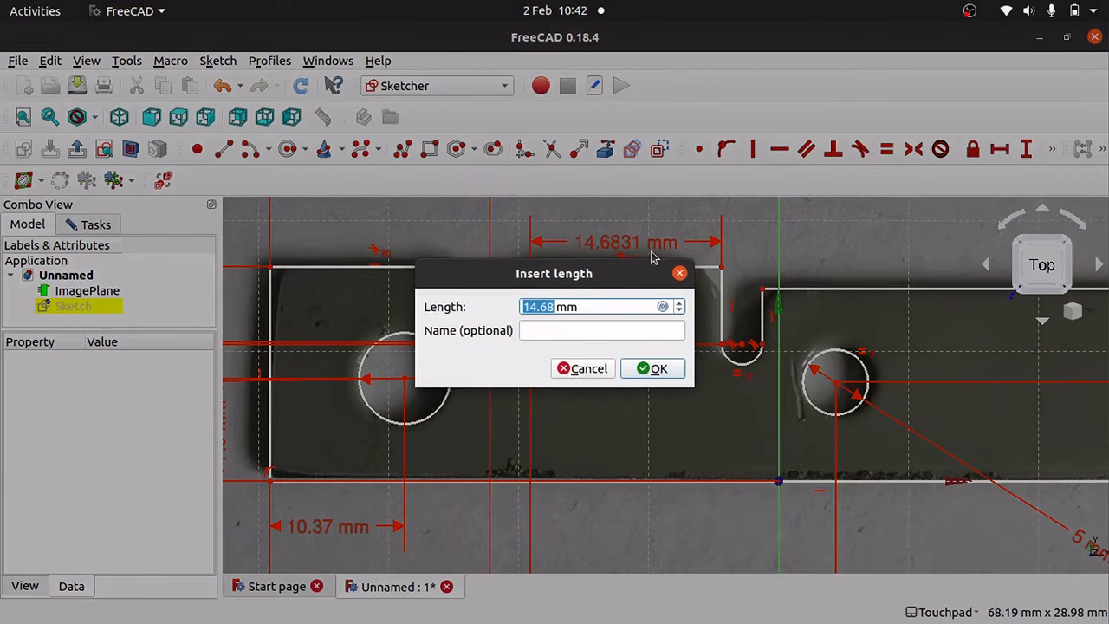
click(653, 370)
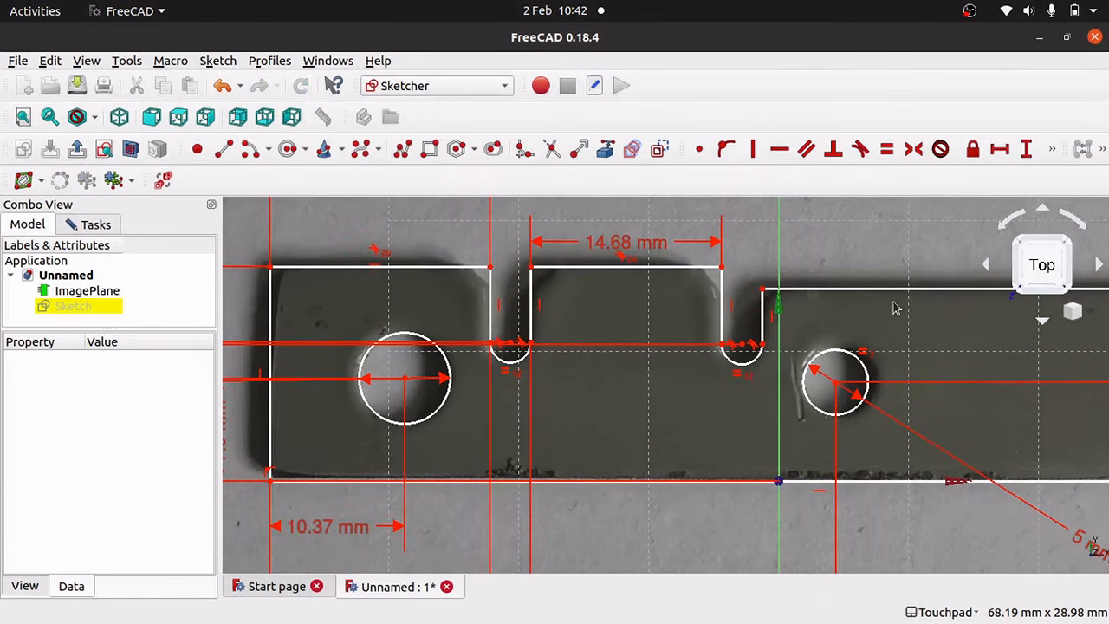
Try a 46.75 mm length on the right section's top edge and dismiss the invalid-datum error.
click(906, 290)
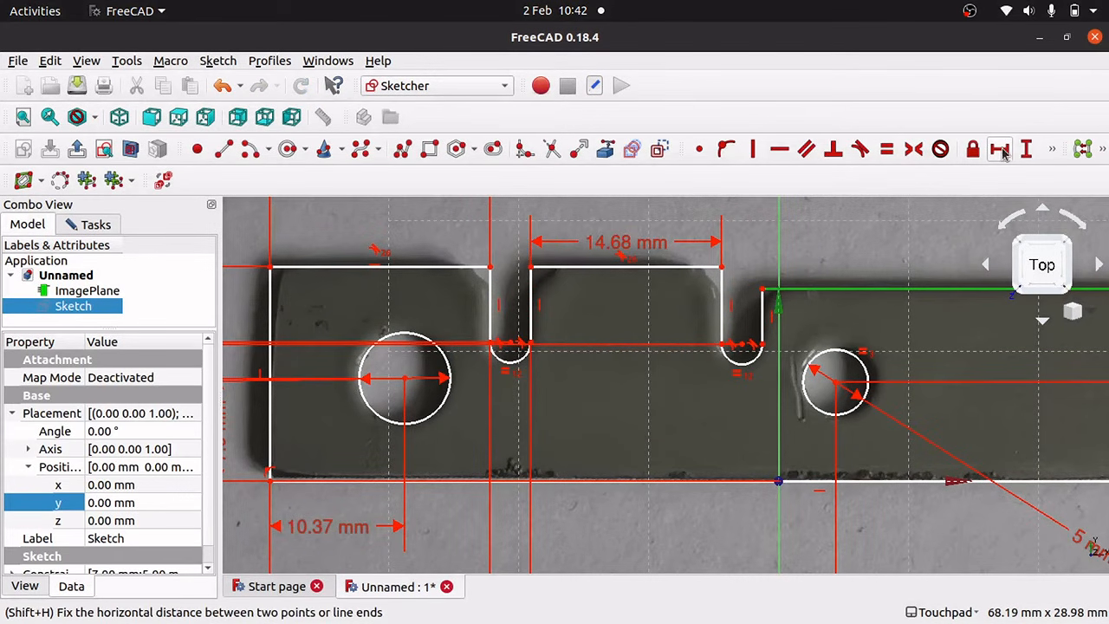
click(1002, 152)
click(664, 369)
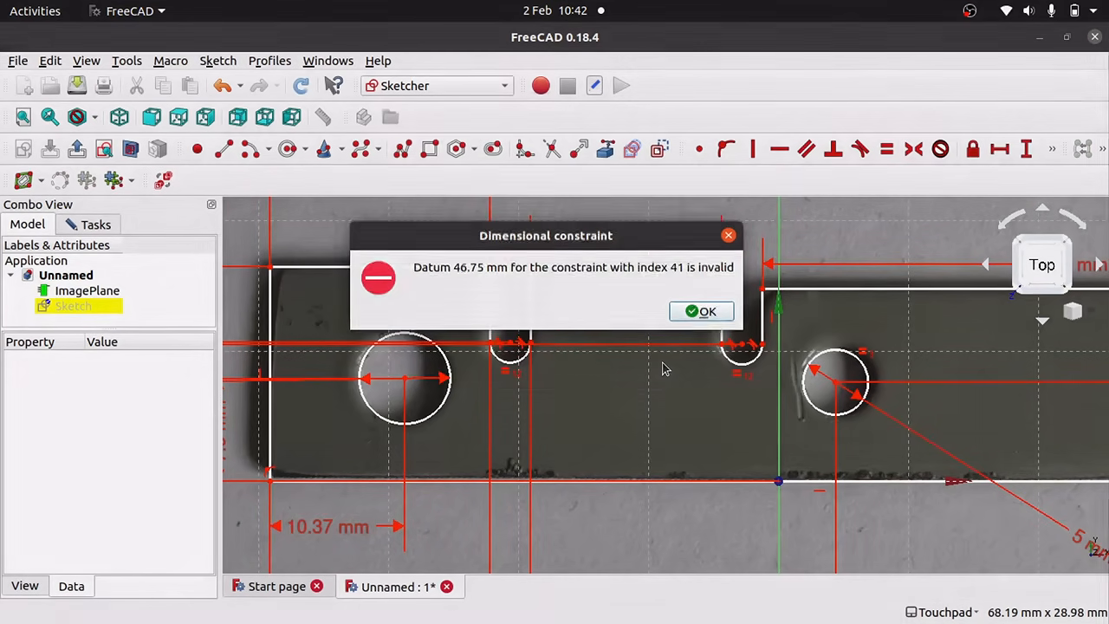
click(698, 313)
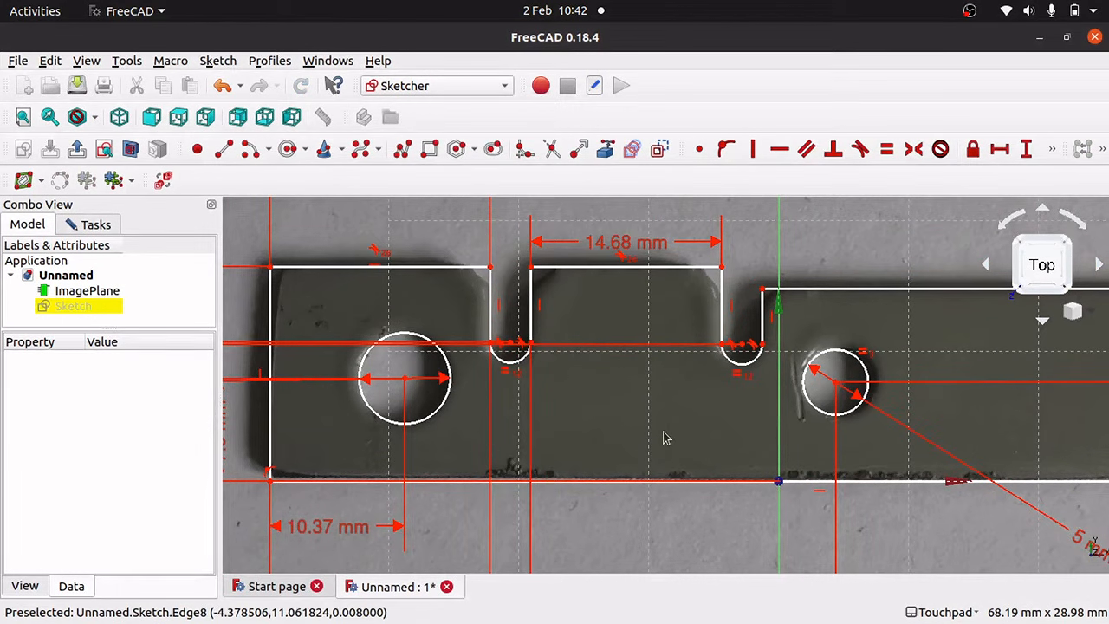
Zoom in on the left block's top corner beside the first slot, undoing a trial outline slide.
scroll(728, 436, down, 4)
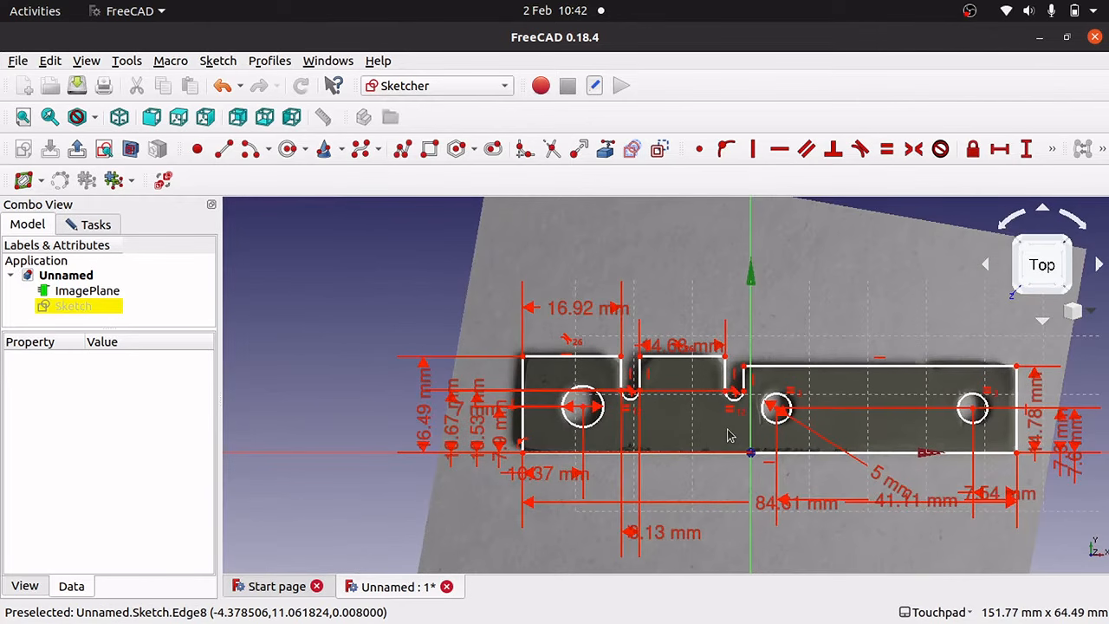
mouse_move(523, 409)
mouse_down()
mouse_move(599, 410)
mouse_move(428, 334)
mouse_move(428, 317)
mouse_move(611, 338)
mouse_move(443, 358)
mouse_move(527, 379)
mouse_move(513, 375)
mouse_move(568, 376)
mouse_move(560, 370)
mouse_up()
key(ctrl+z)
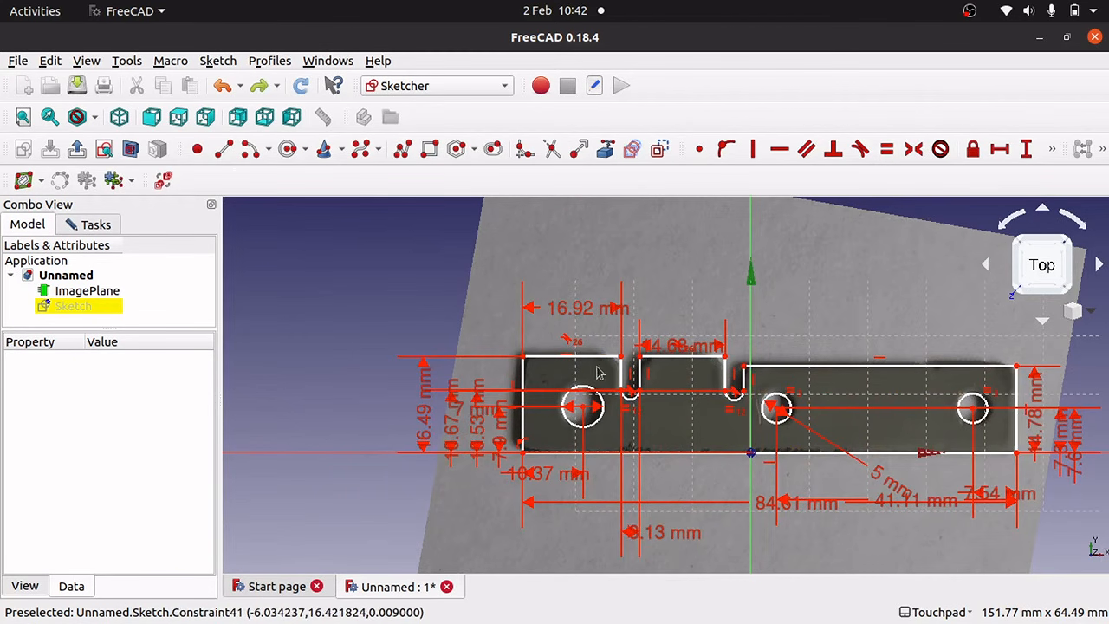
scroll(576, 376, up, 8)
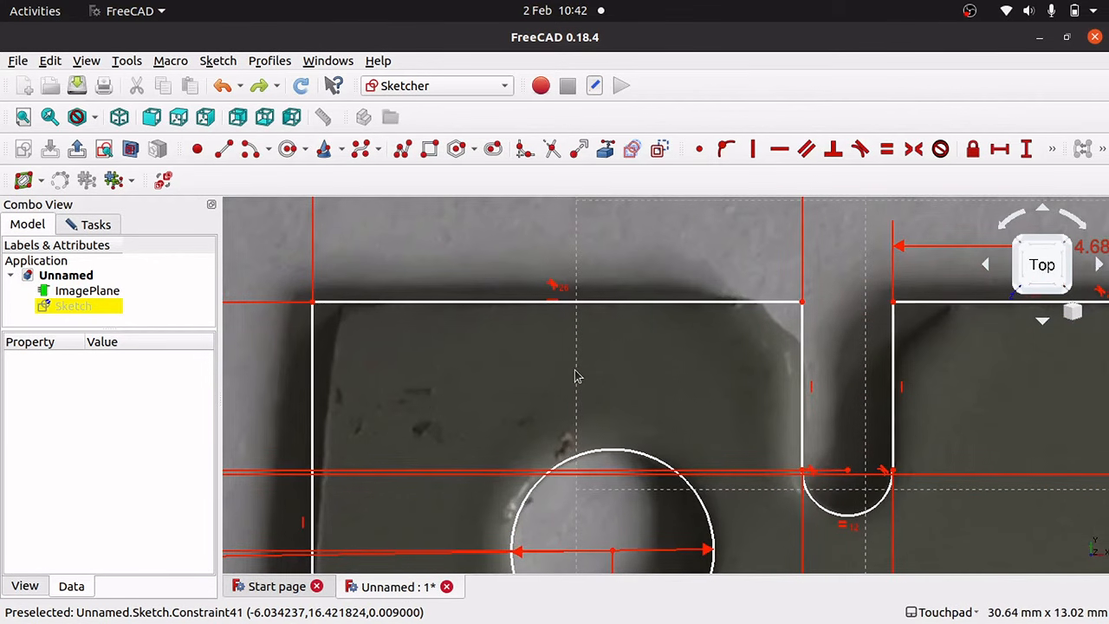
Fillet the left block's corner beside the first slot and adjust the arc to match the photo.
click(522, 150)
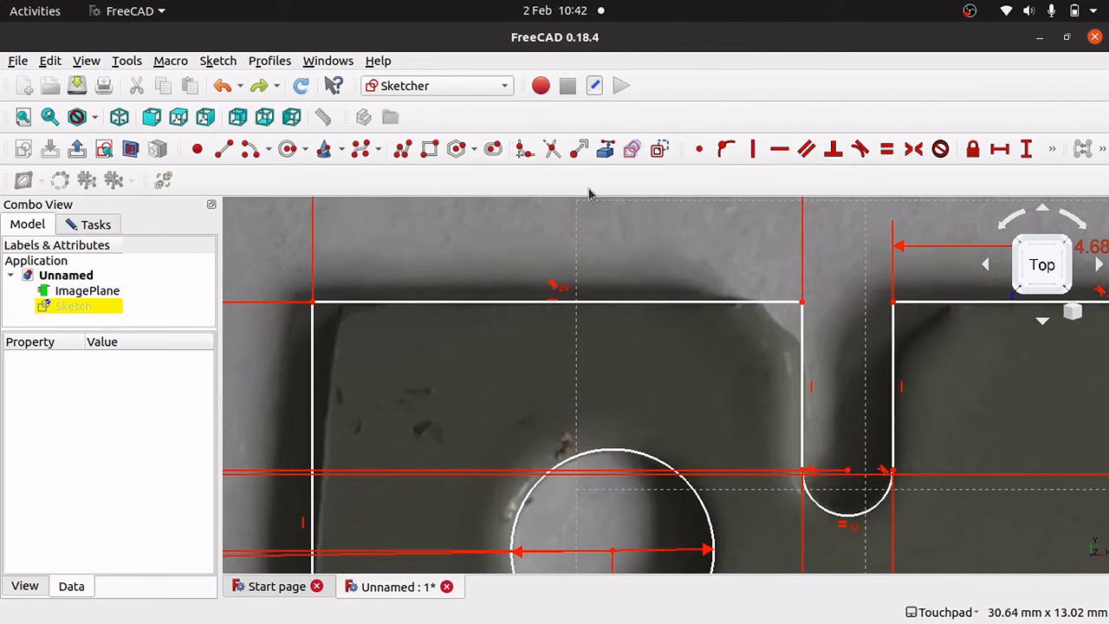
click(760, 304)
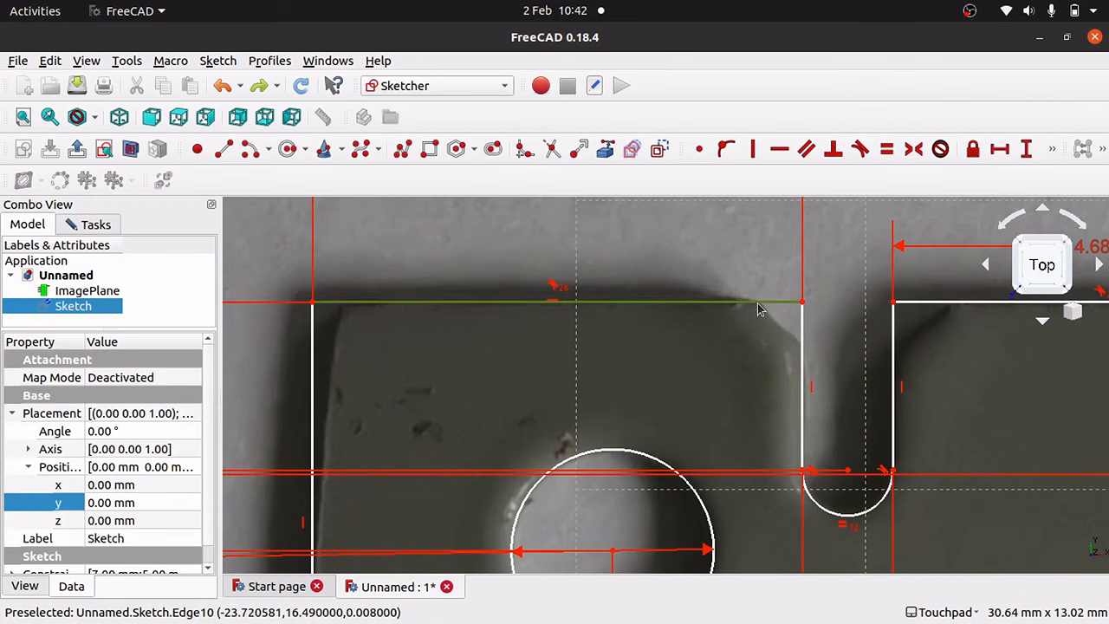
click(803, 348)
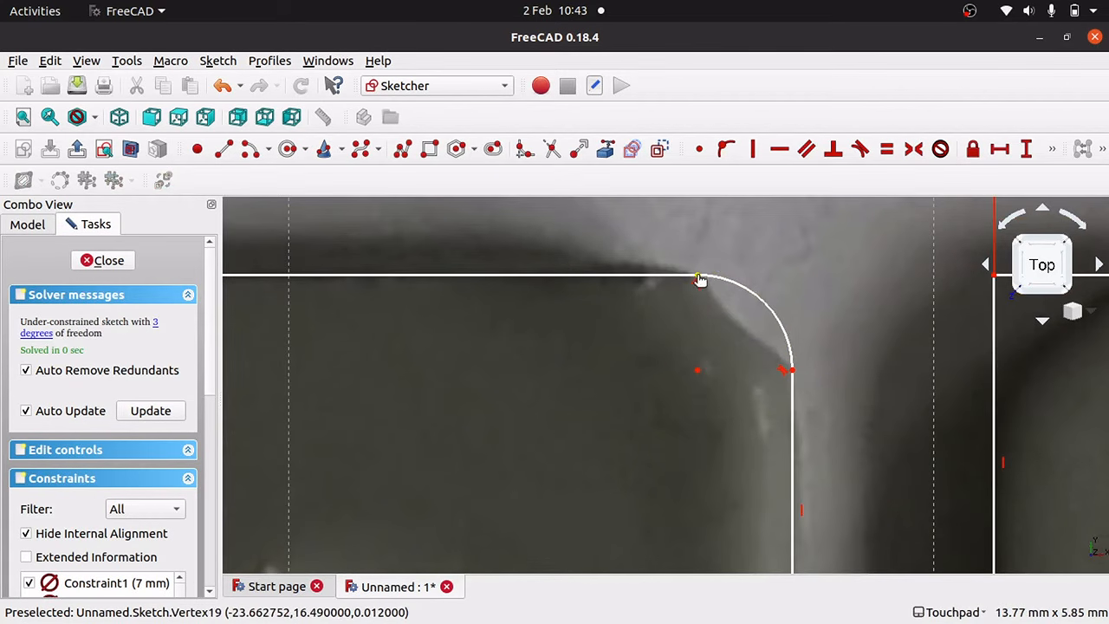
drag(692, 279, 698, 276)
mouse_move(774, 317)
mouse_down()
mouse_move(764, 319)
mouse_move(790, 329)
mouse_up()
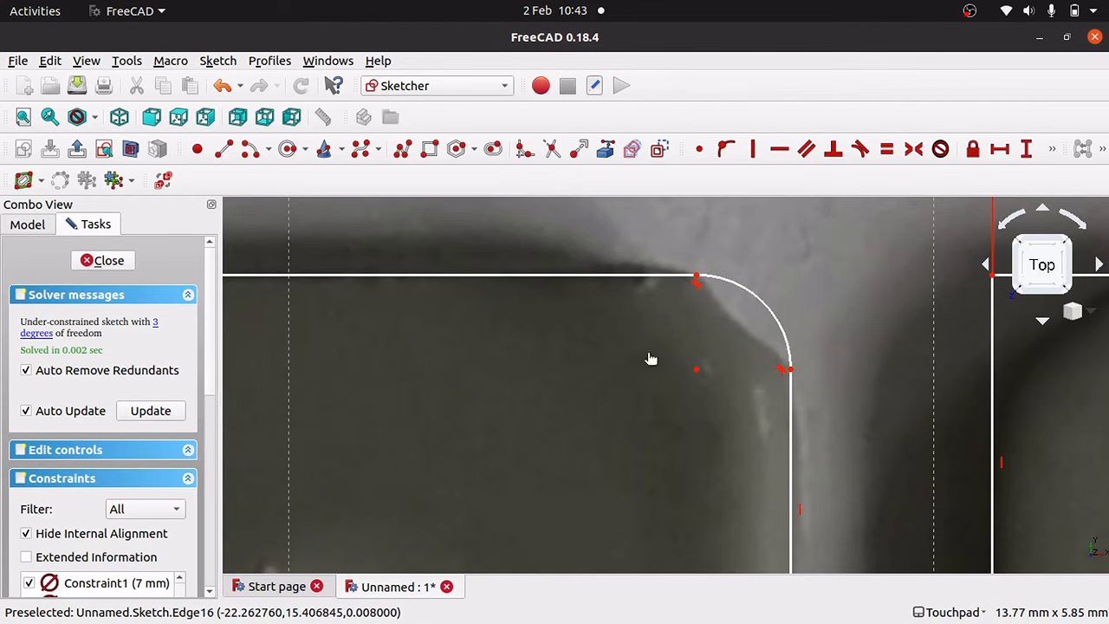
Fillet the middle block's top-left and top-right corners.
scroll(650, 359, down, 5)
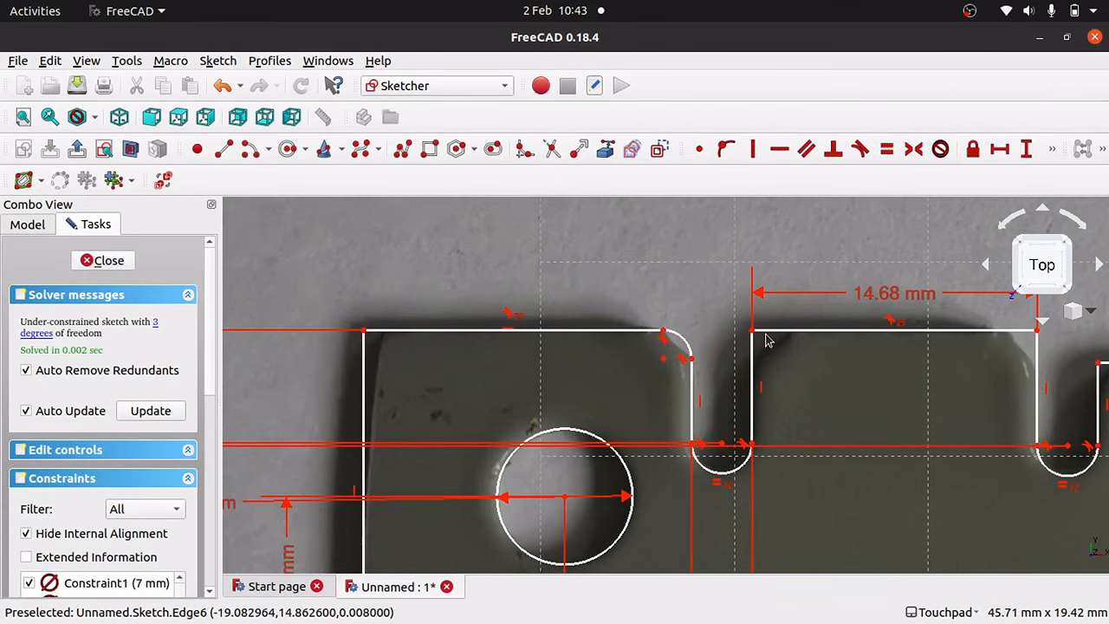
click(524, 150)
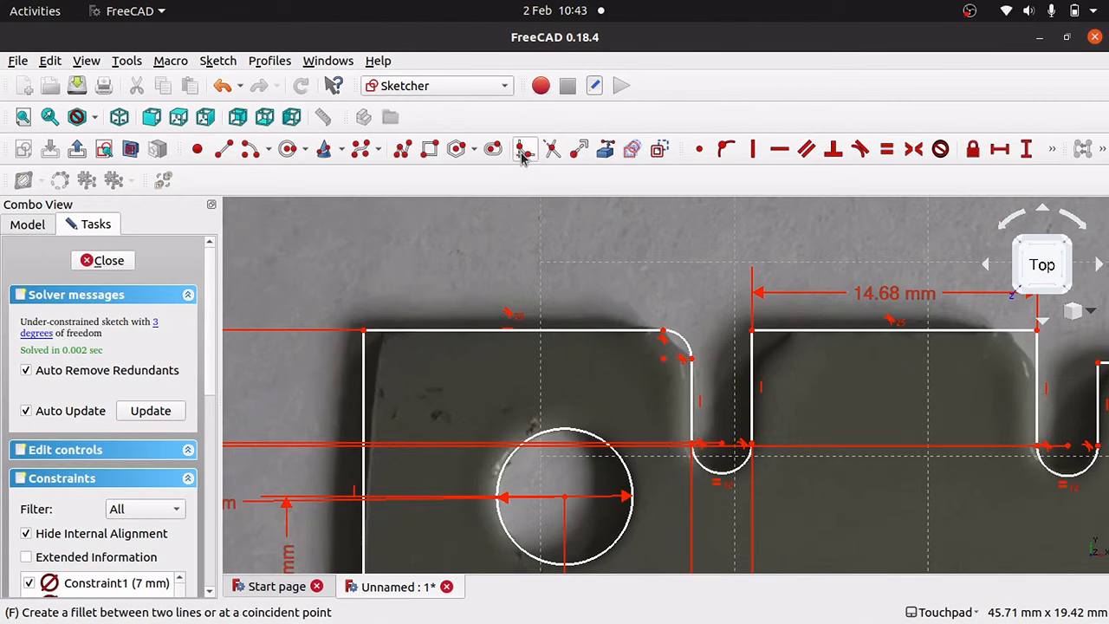
click(795, 331)
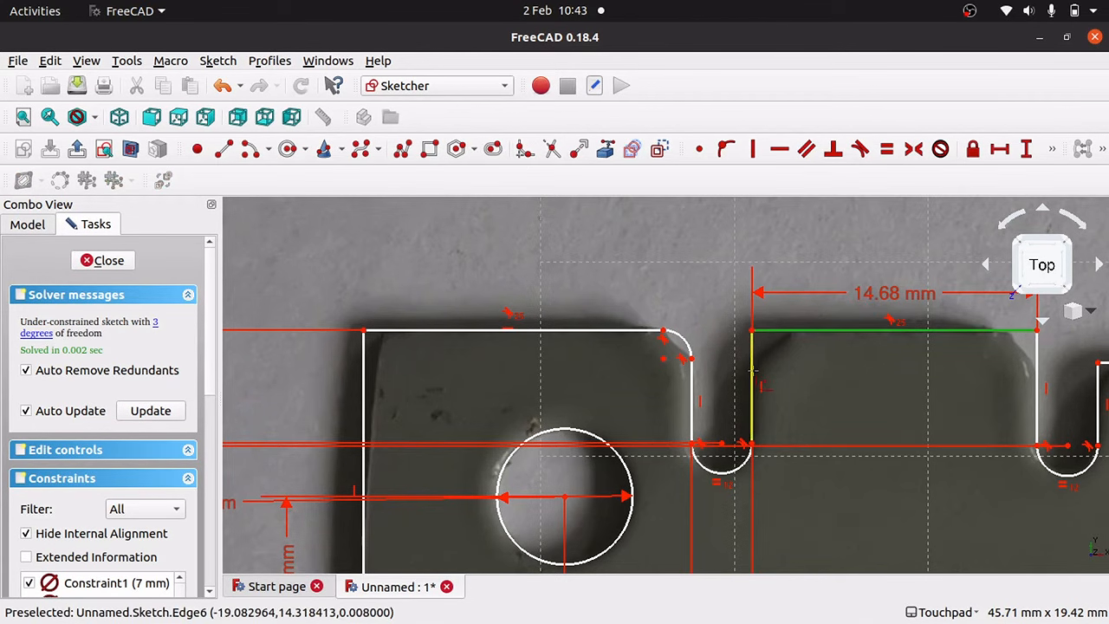
click(753, 375)
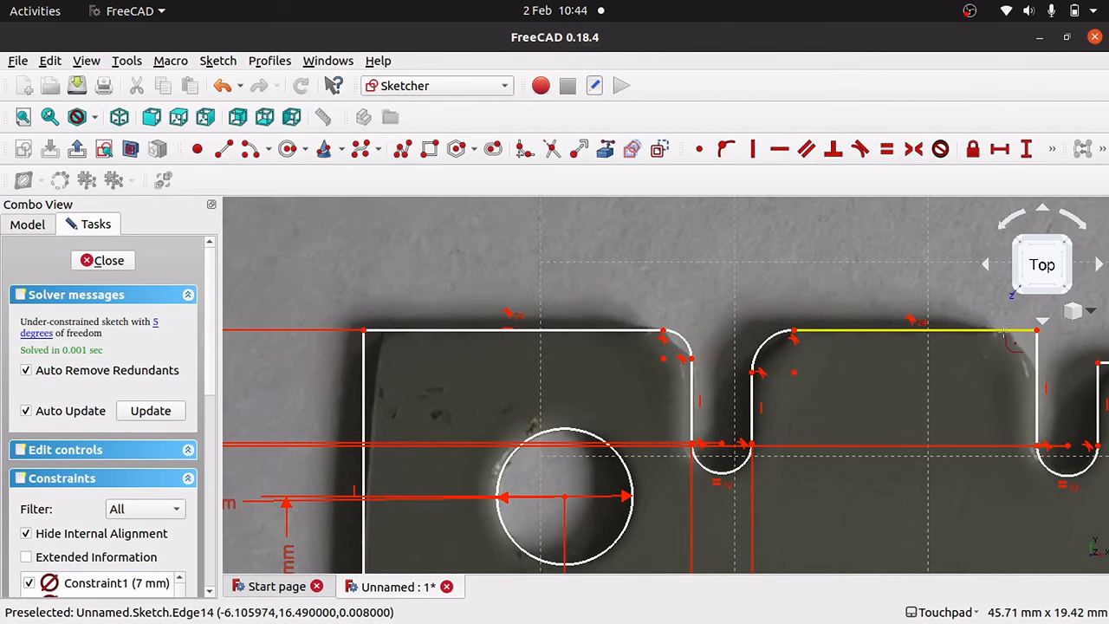
click(999, 332)
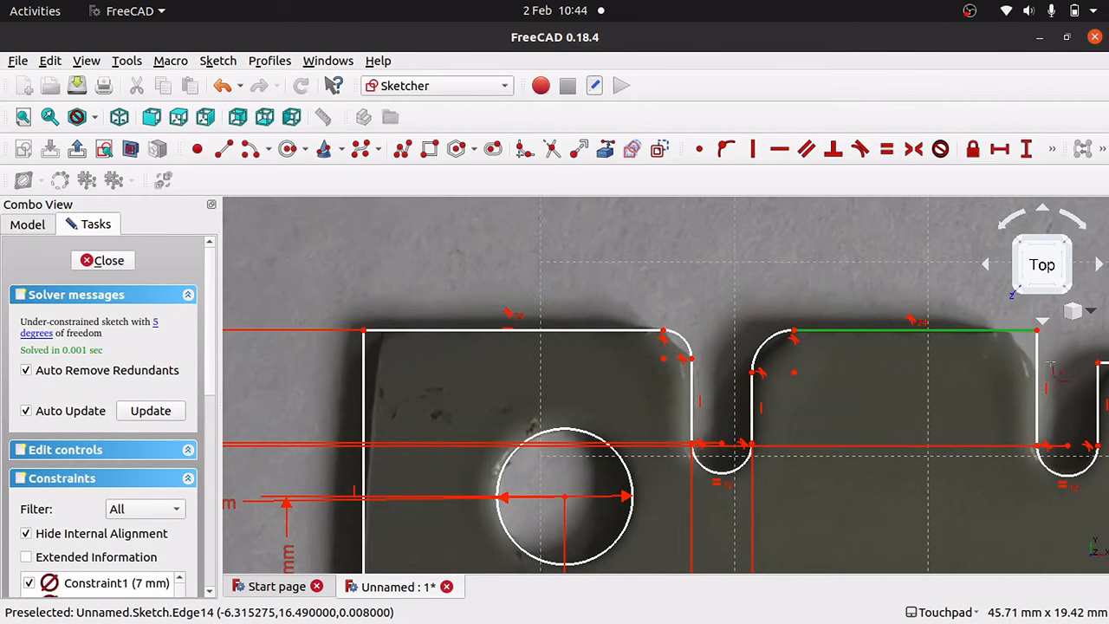
click(1038, 382)
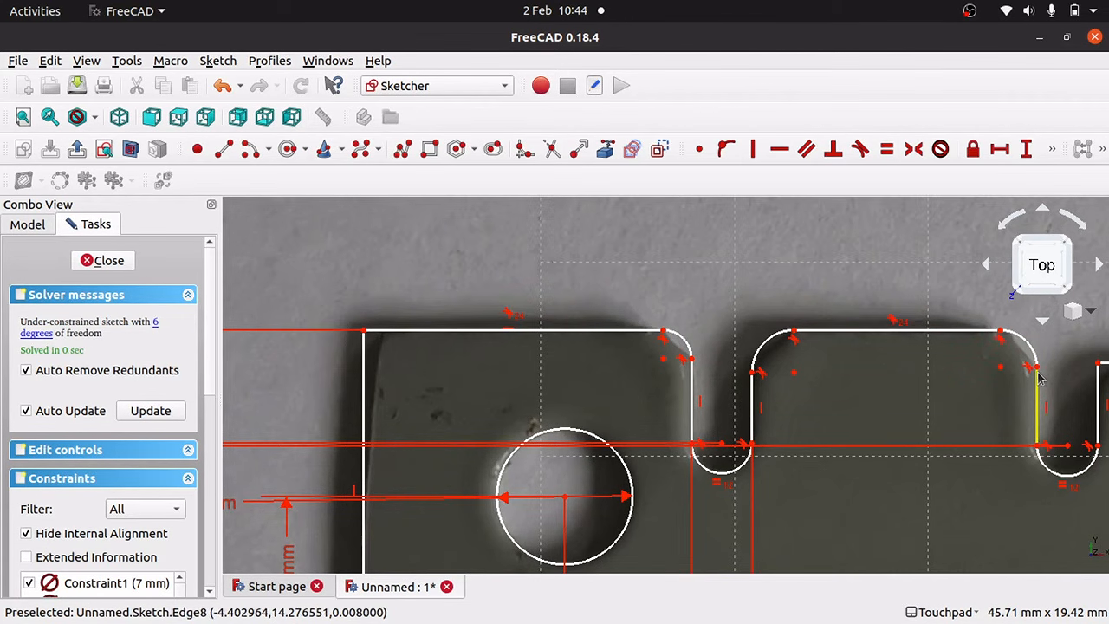
key(Escape)
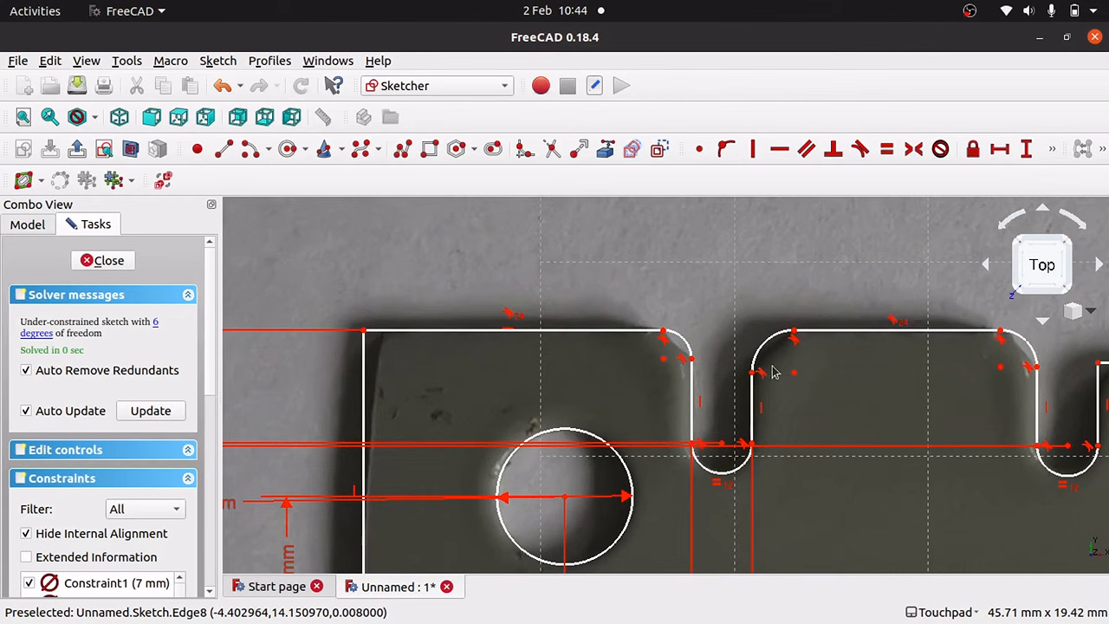
Select the first fillet's start point and the left block's top edge after undoing a trial drag.
click(663, 337)
mouse_move(365, 390)
mouse_down()
mouse_move(457, 384)
mouse_move(301, 396)
mouse_move(485, 389)
mouse_move(287, 404)
mouse_move(434, 403)
mouse_up()
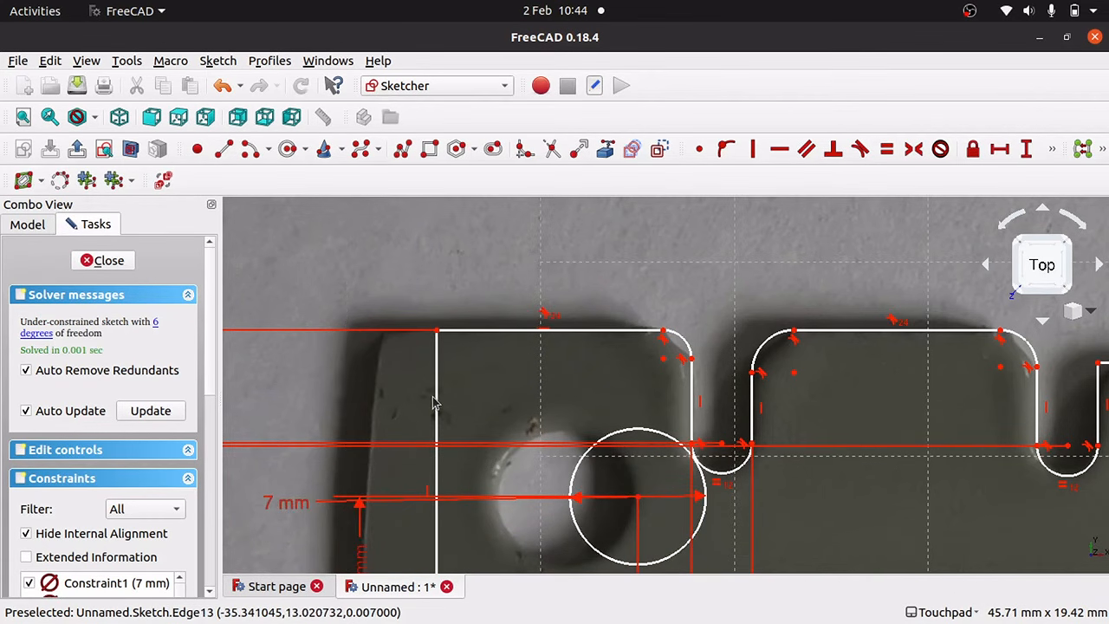
key(ctrl+z)
click(472, 331)
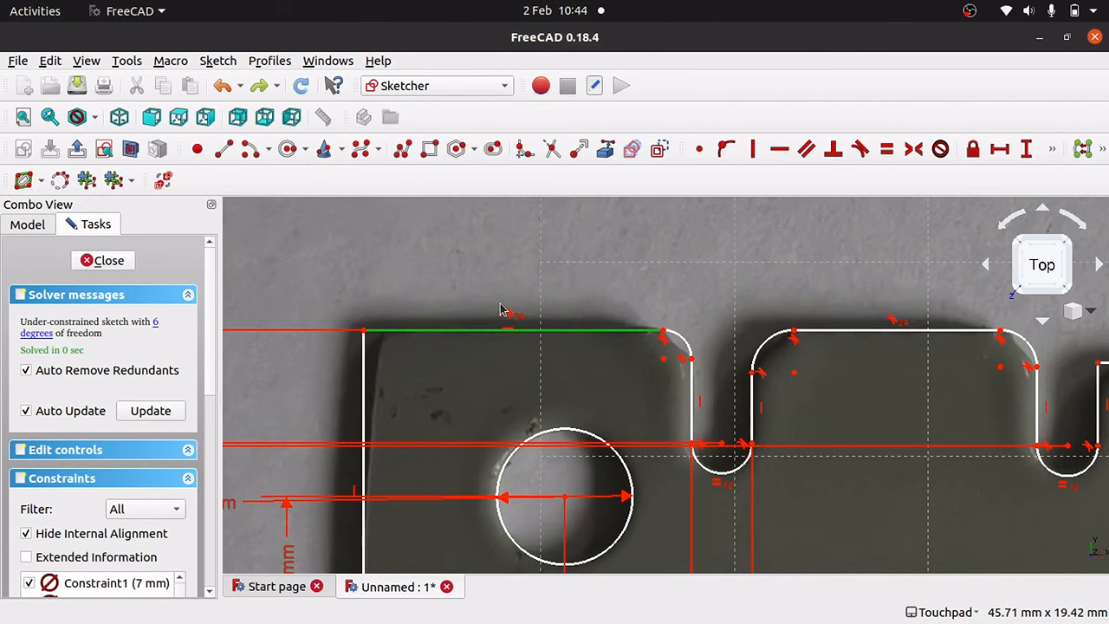
Set a 15.43 mm horizontal distance from the left block's corner to the fillet centre.
click(500, 364)
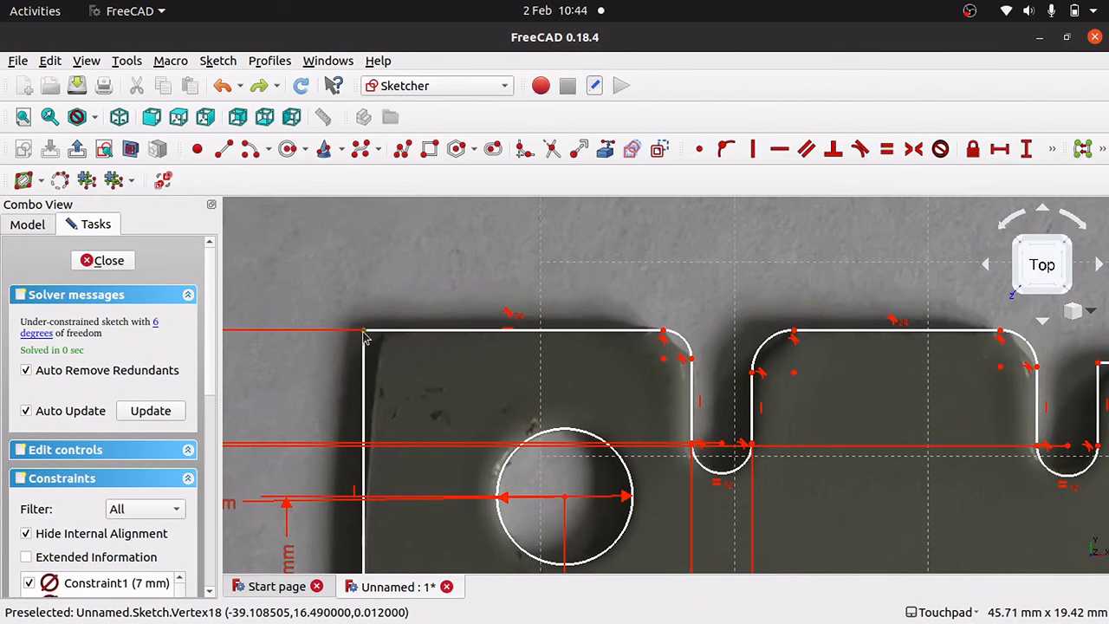
click(663, 359)
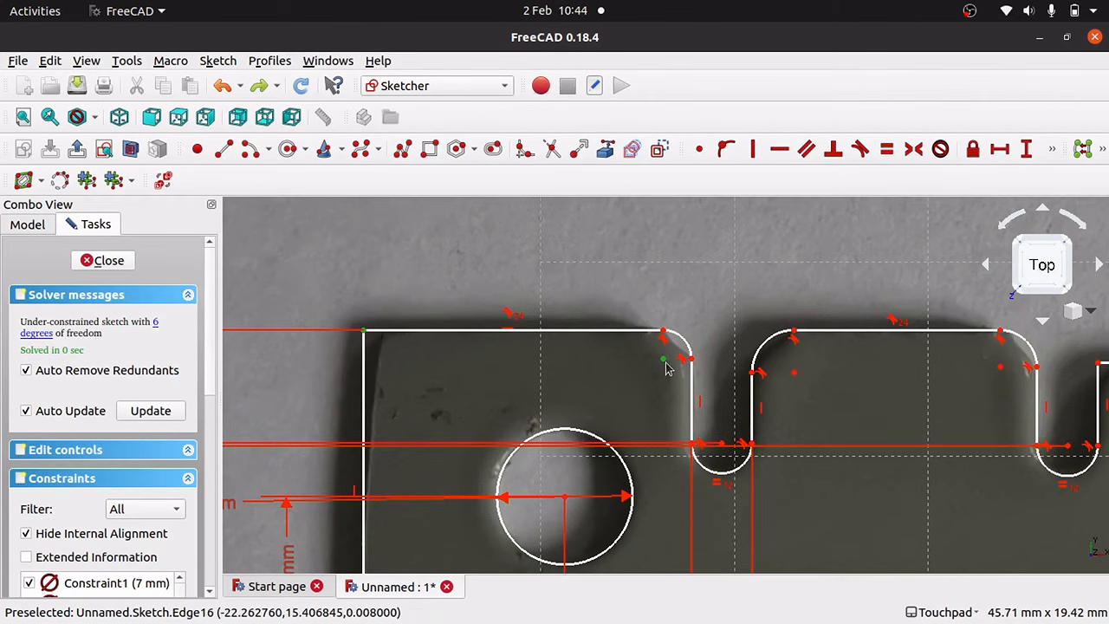
click(999, 149)
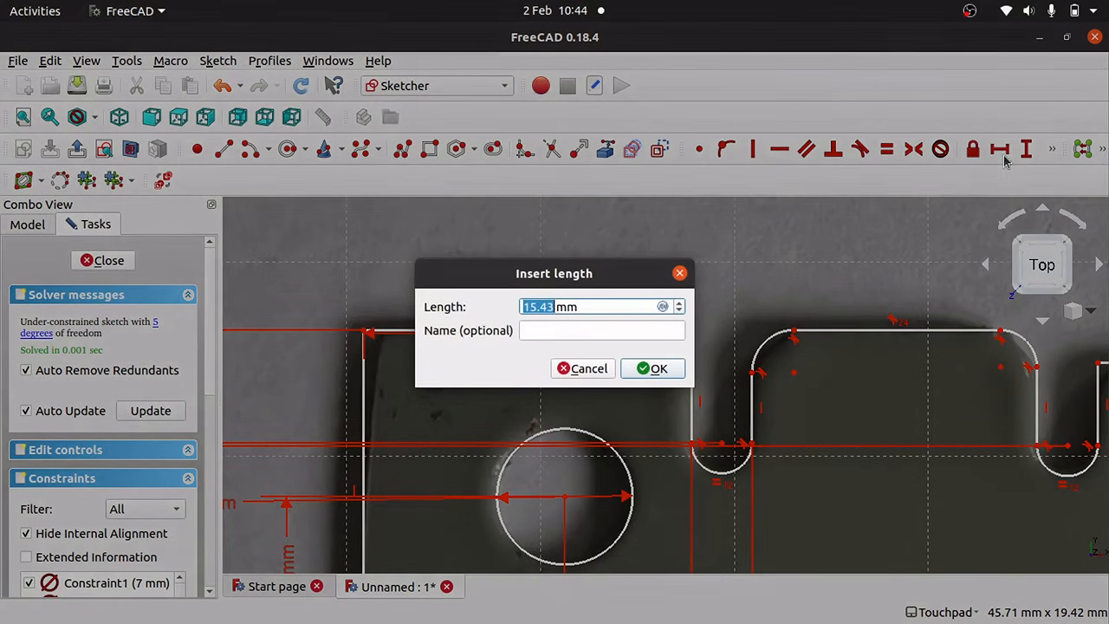
click(651, 368)
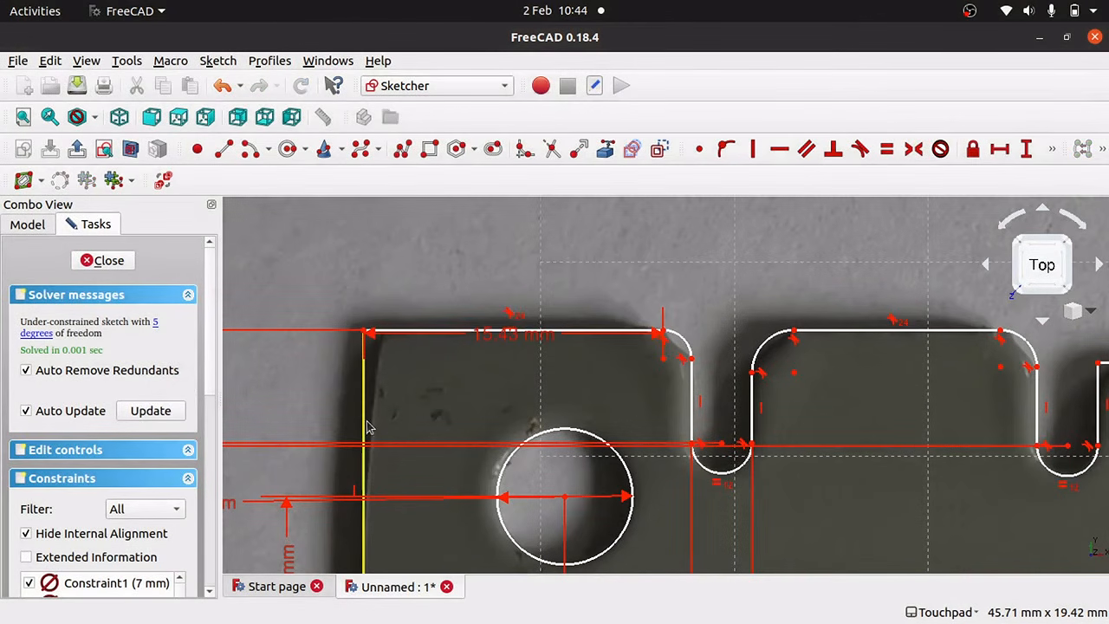
mouse_move(364, 425)
mouse_down()
mouse_move(426, 426)
mouse_move(357, 434)
mouse_up()
key(ctrl+z)
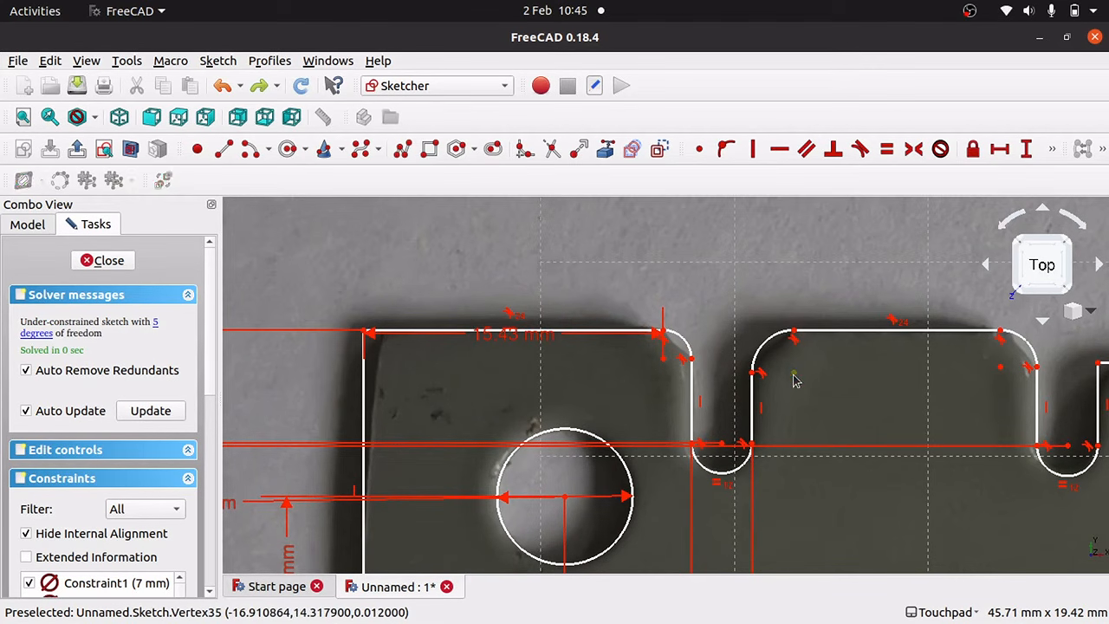
Set 10.6 mm between the middle block's fillet centres and place the label above the block.
click(795, 376)
click(1004, 368)
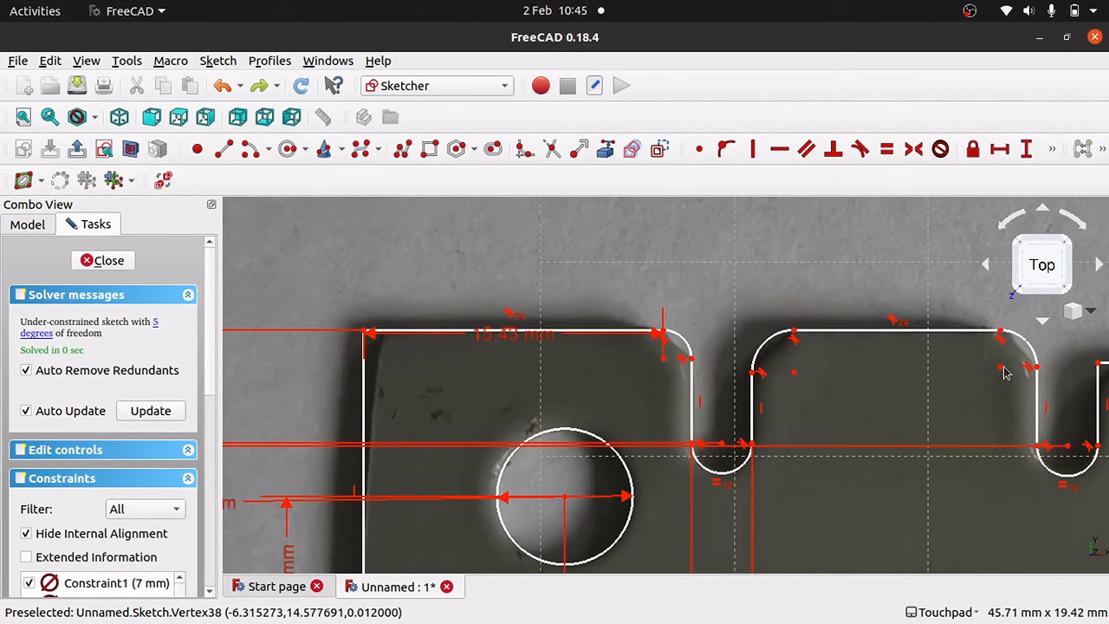
click(1001, 370)
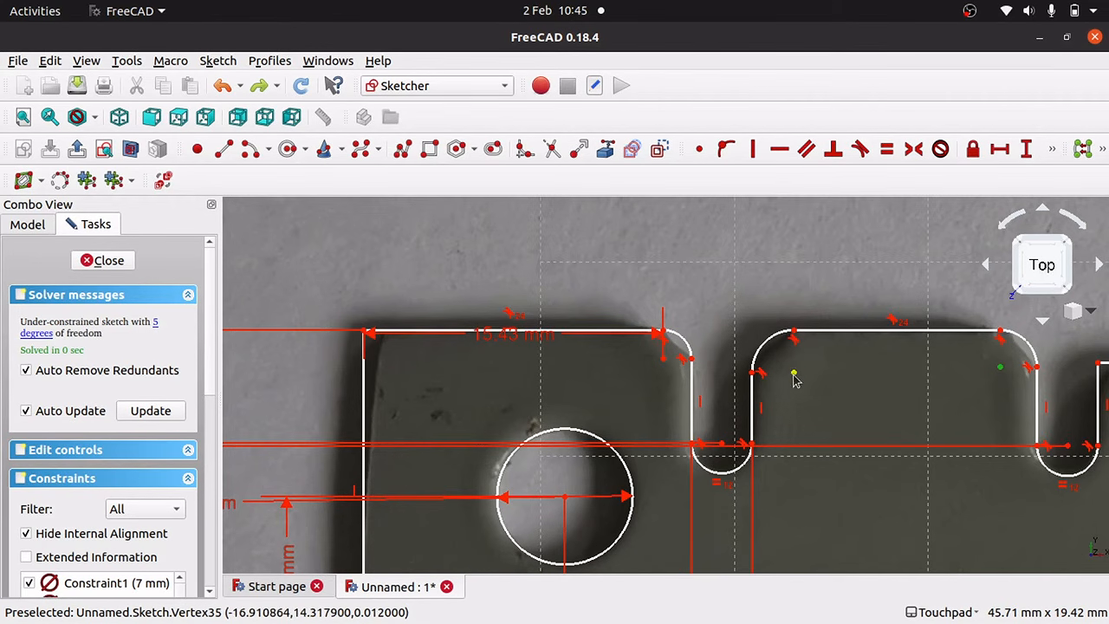
click(1000, 149)
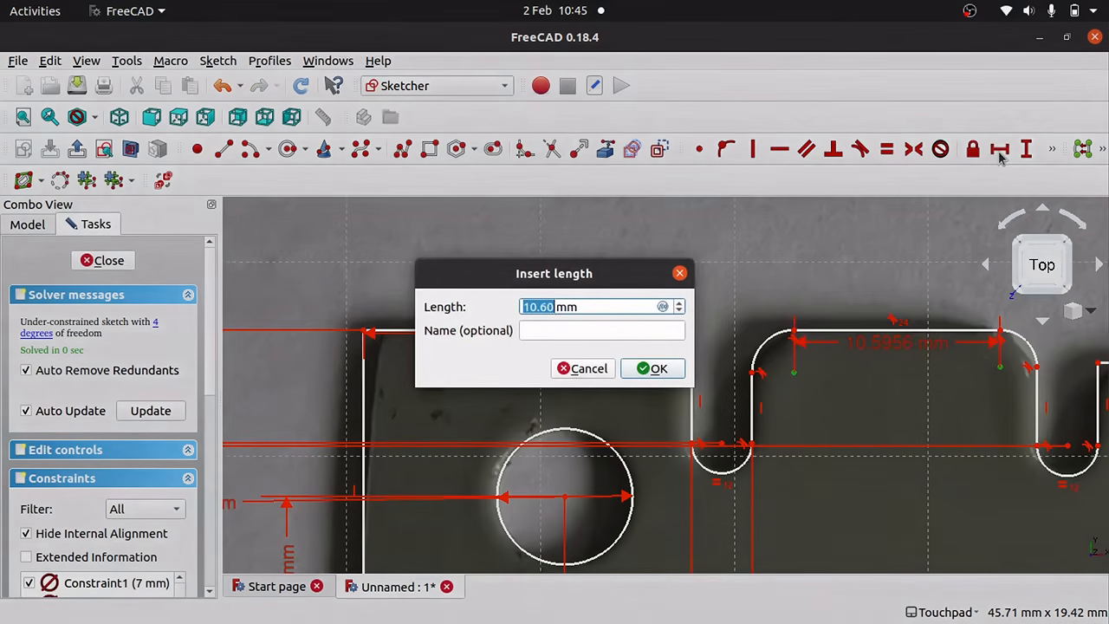
click(652, 369)
drag(916, 342, 905, 279)
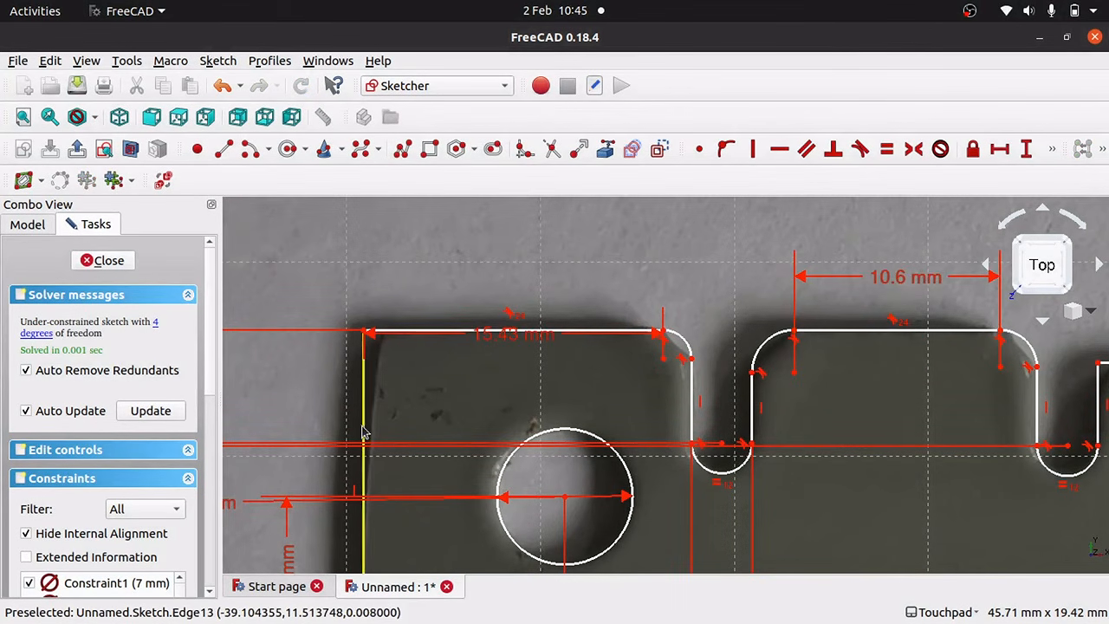
Test-drag the left edge and the slot's top corner to check remaining freedom.
mouse_move(368, 432)
mouse_down()
mouse_move(425, 436)
mouse_move(323, 446)
mouse_move(431, 455)
mouse_move(322, 450)
mouse_move(393, 453)
mouse_move(340, 448)
mouse_up()
key(ctrl+z)
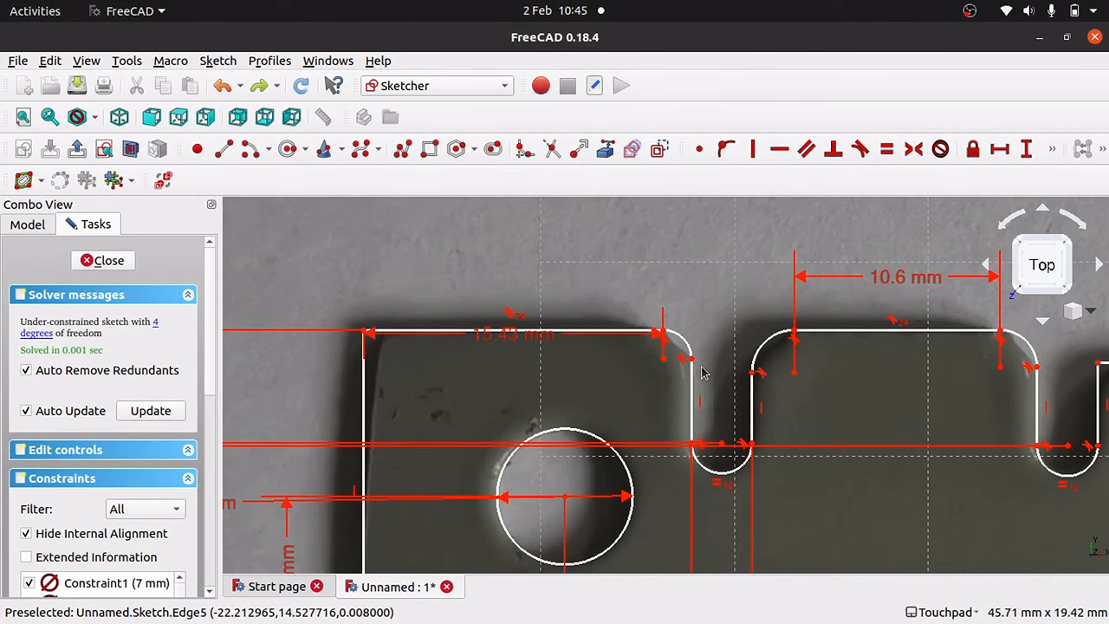
mouse_move(366, 408)
mouse_down()
mouse_move(415, 405)
mouse_move(364, 402)
mouse_up()
mouse_move(691, 366)
mouse_down()
mouse_move(696, 382)
mouse_move(699, 373)
mouse_up()
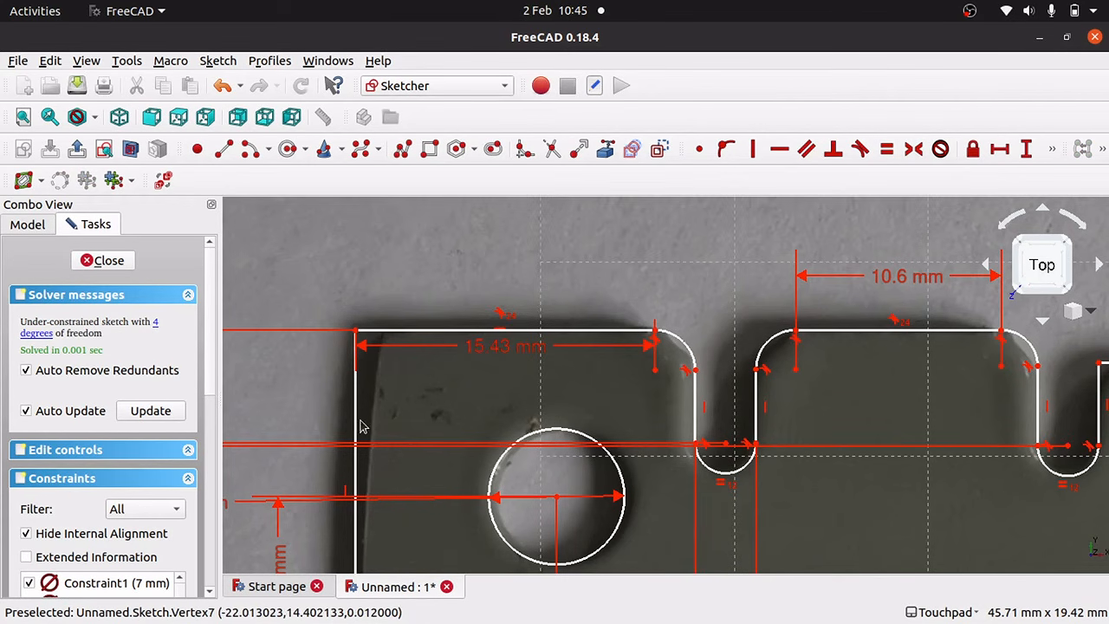
Give the first slot's side a 3.73 mm vertical length.
mouse_move(359, 425)
mouse_down()
mouse_move(425, 422)
mouse_move(339, 421)
mouse_move(378, 423)
mouse_up()
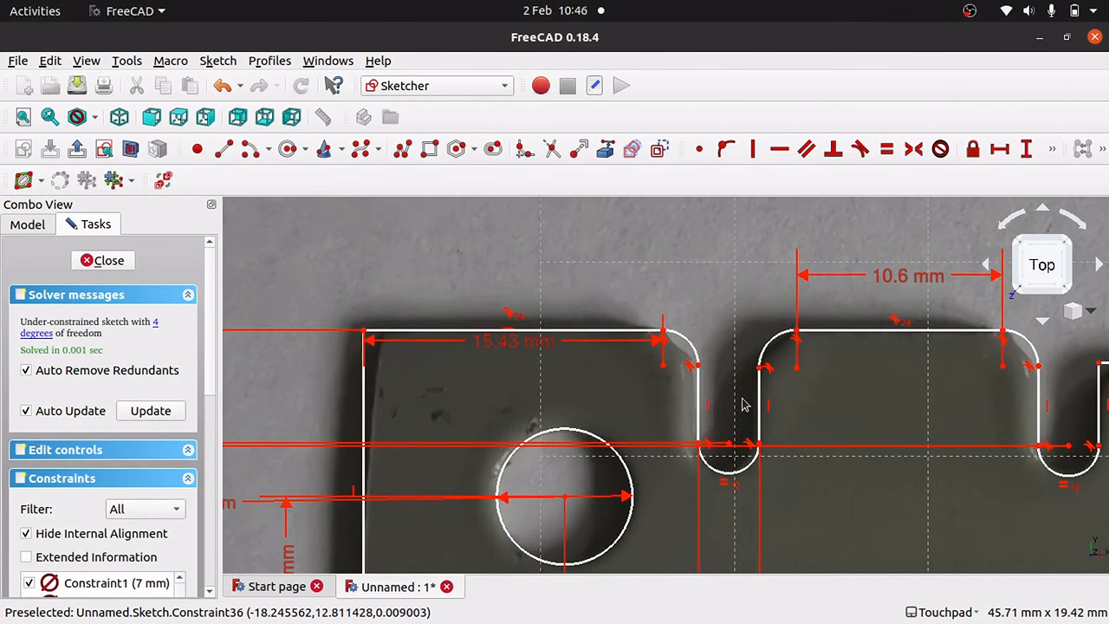
key(ctrl+z)
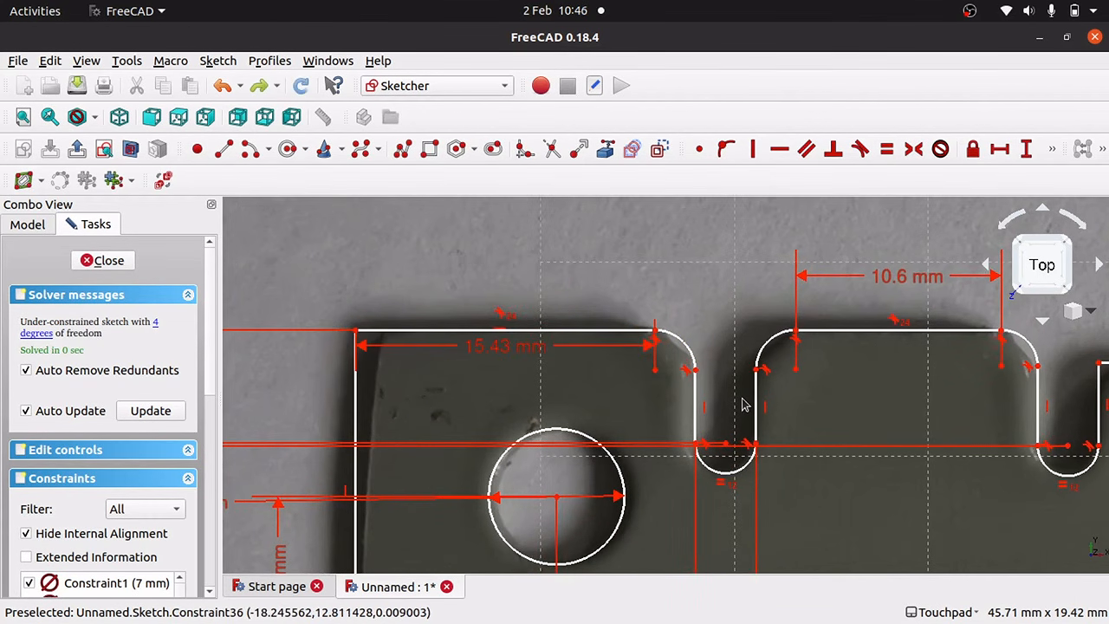
click(695, 372)
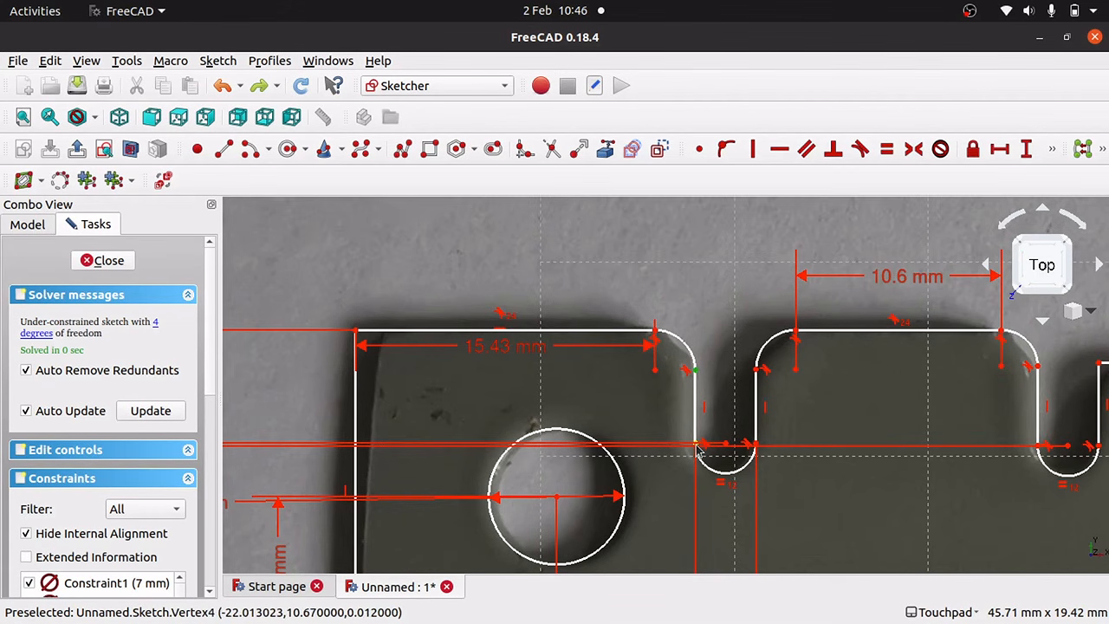
click(1026, 150)
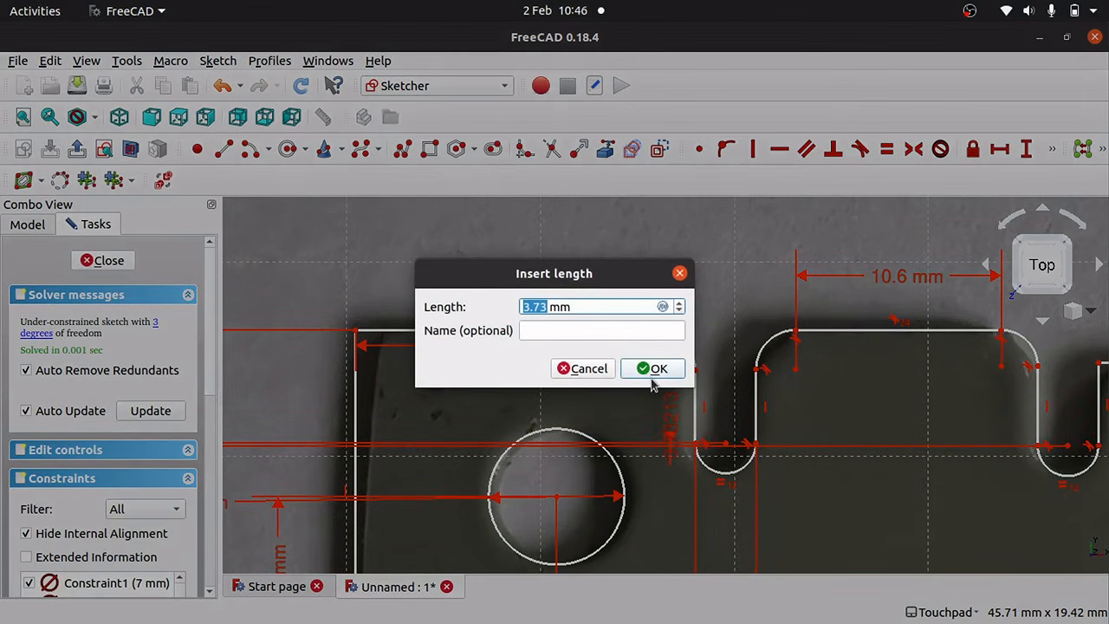
click(653, 375)
Make the first slot's two vertical sides equal, then undo a trial outline move.
click(699, 405)
click(755, 400)
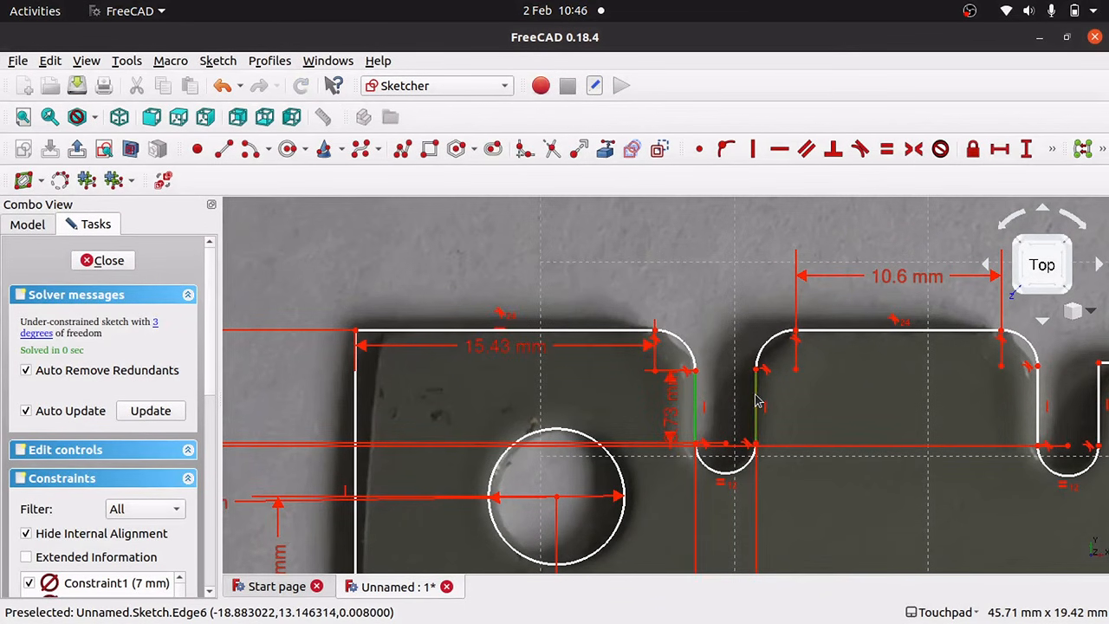
click(885, 150)
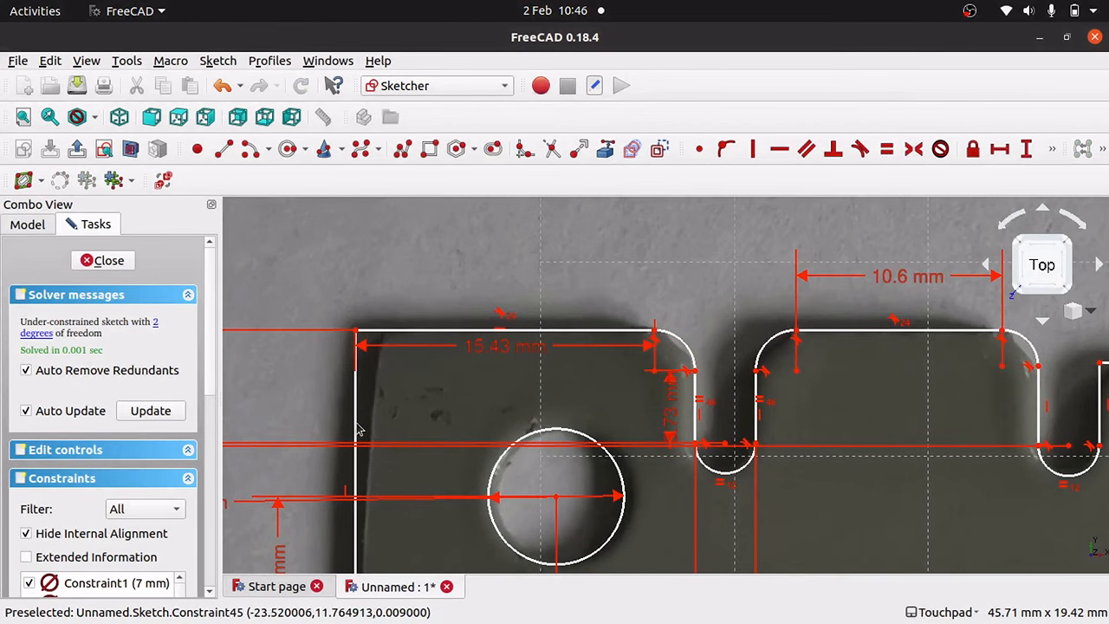
mouse_move(356, 413)
mouse_down()
mouse_move(414, 420)
mouse_move(268, 424)
mouse_move(379, 413)
mouse_move(279, 411)
mouse_move(358, 410)
mouse_move(322, 411)
mouse_move(344, 411)
mouse_up()
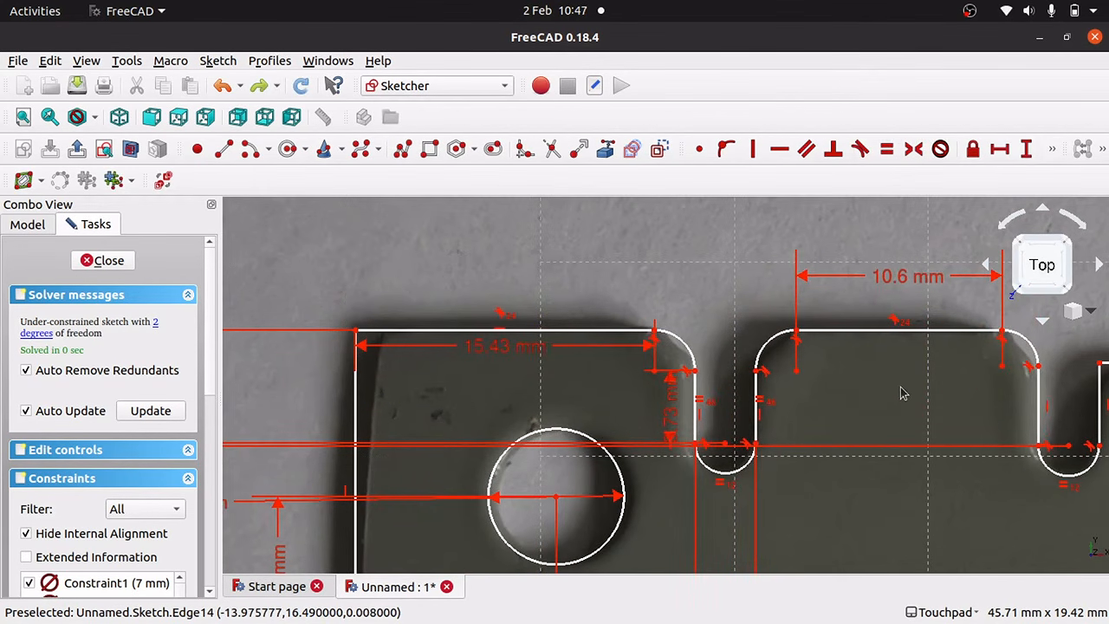
key(Left)
key(Left)
key(Left)
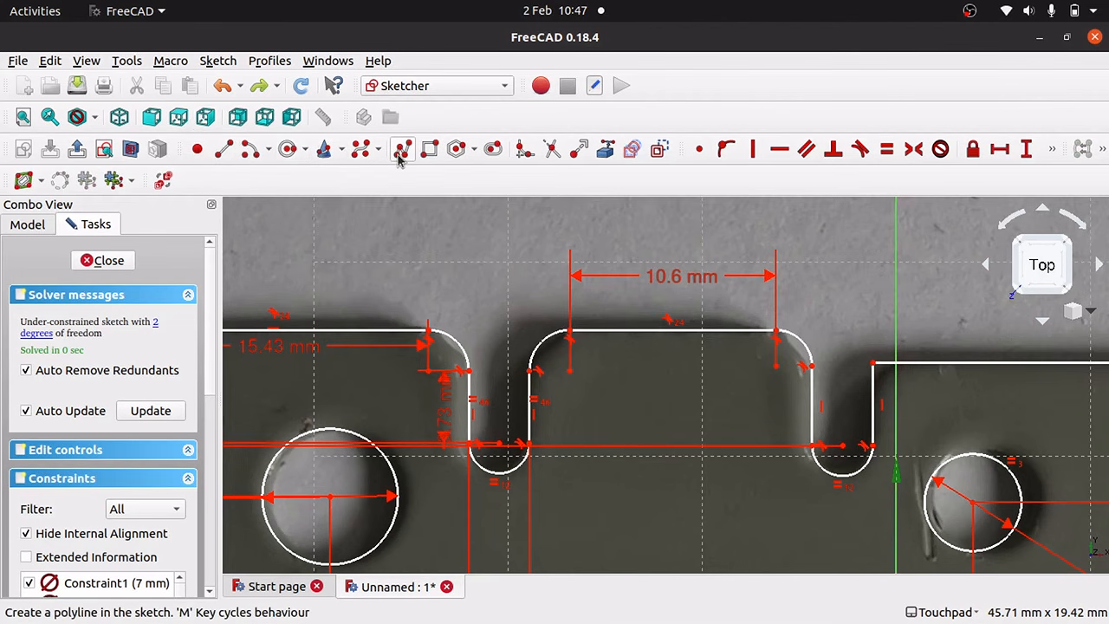
Fillet the inner step corner, undoing the trial drags of the new arc.
click(524, 149)
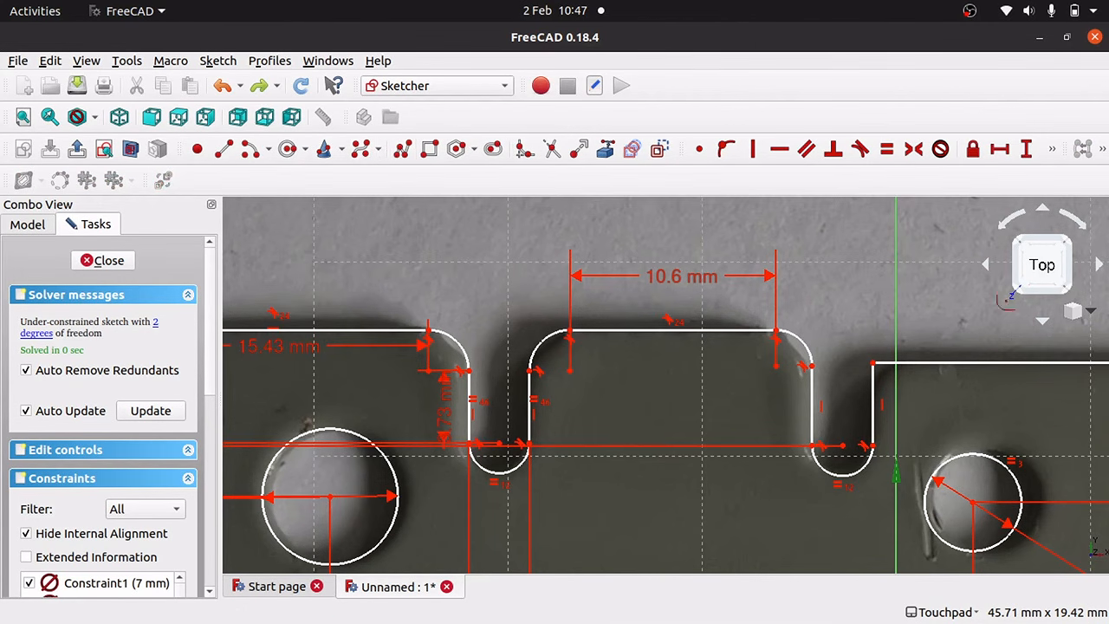
click(872, 402)
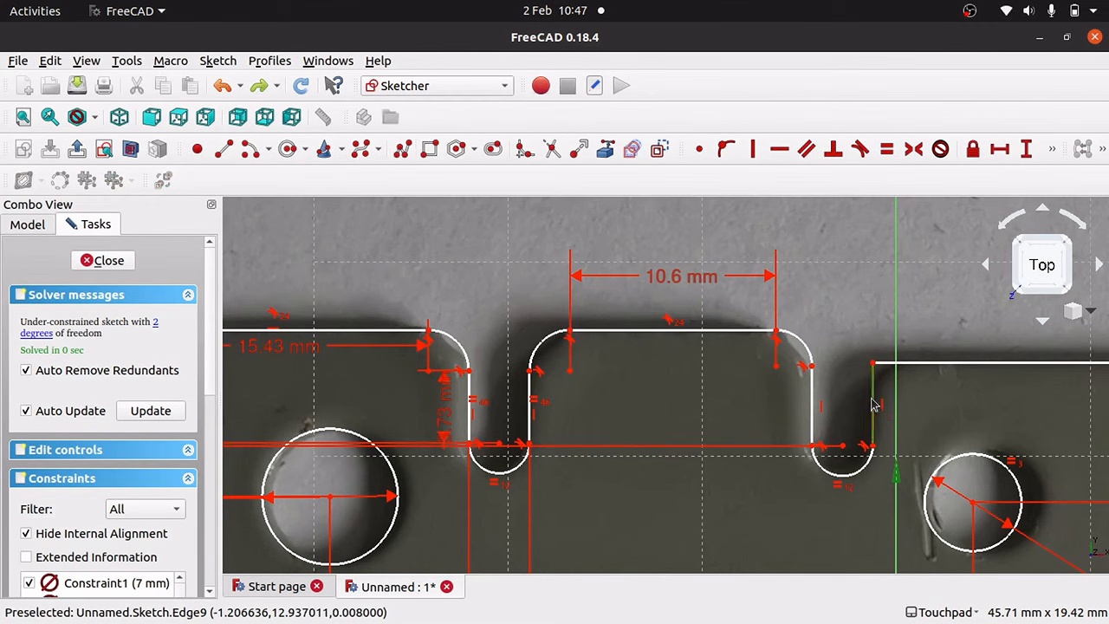
click(902, 364)
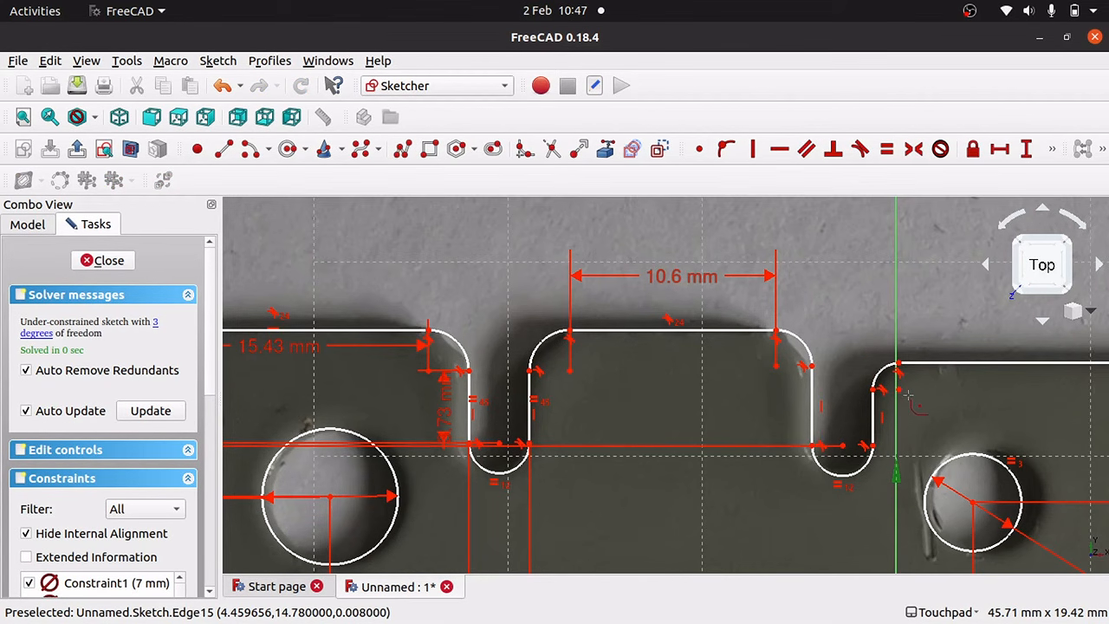
key(Escape)
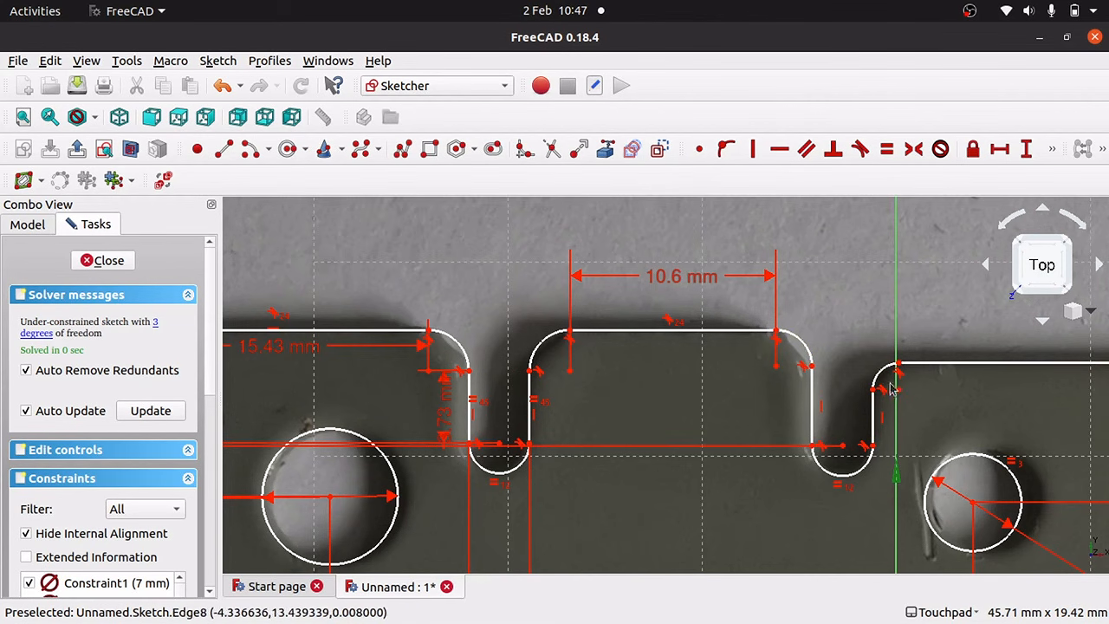
mouse_move(874, 390)
mouse_down()
mouse_move(903, 396)
mouse_move(815, 398)
mouse_move(862, 397)
mouse_move(854, 405)
mouse_move(884, 393)
mouse_move(842, 397)
mouse_move(871, 407)
mouse_up()
key(ctrl+z)
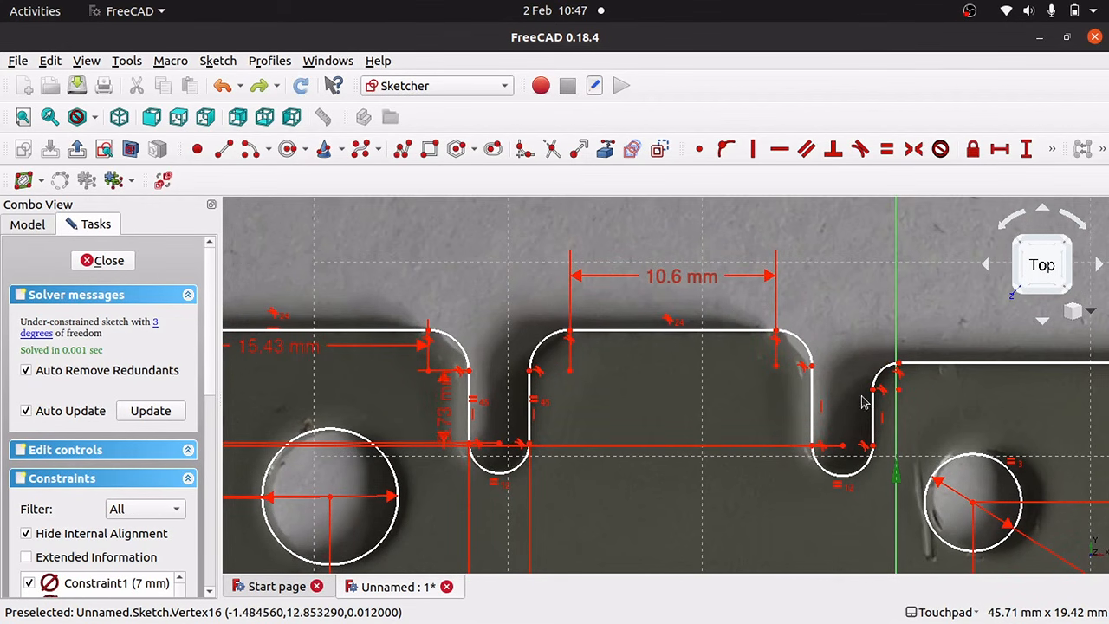
mouse_move(872, 397)
mouse_down()
mouse_move(832, 402)
mouse_move(879, 394)
mouse_move(858, 401)
mouse_up()
key(ctrl+z)
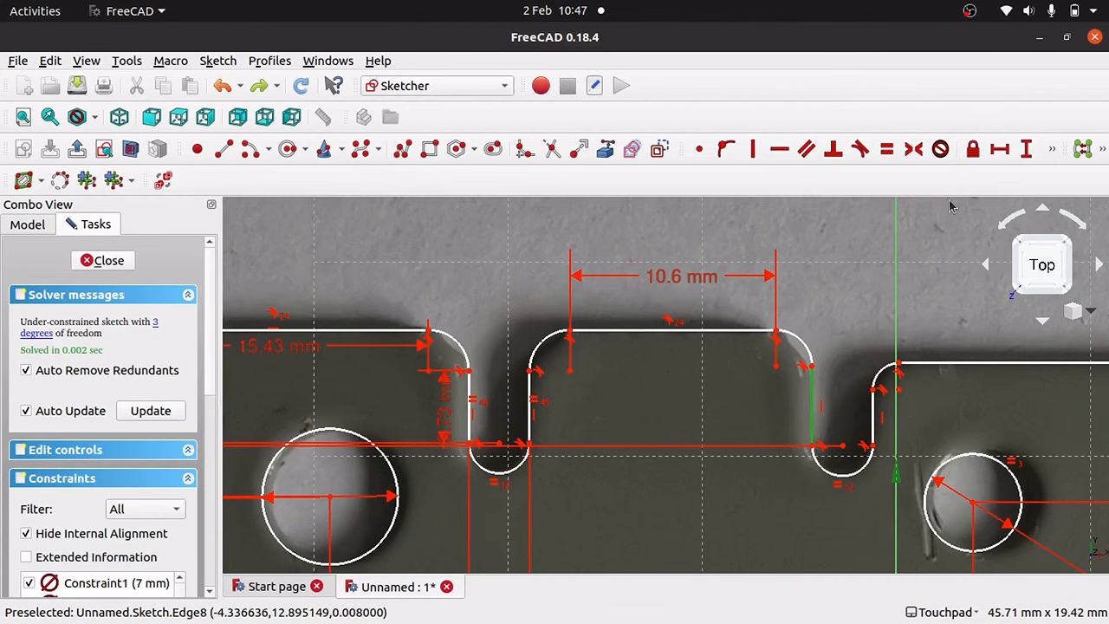
Fix the second slot's vertical sides at 4.09 mm and 2.91 mm.
click(1026, 149)
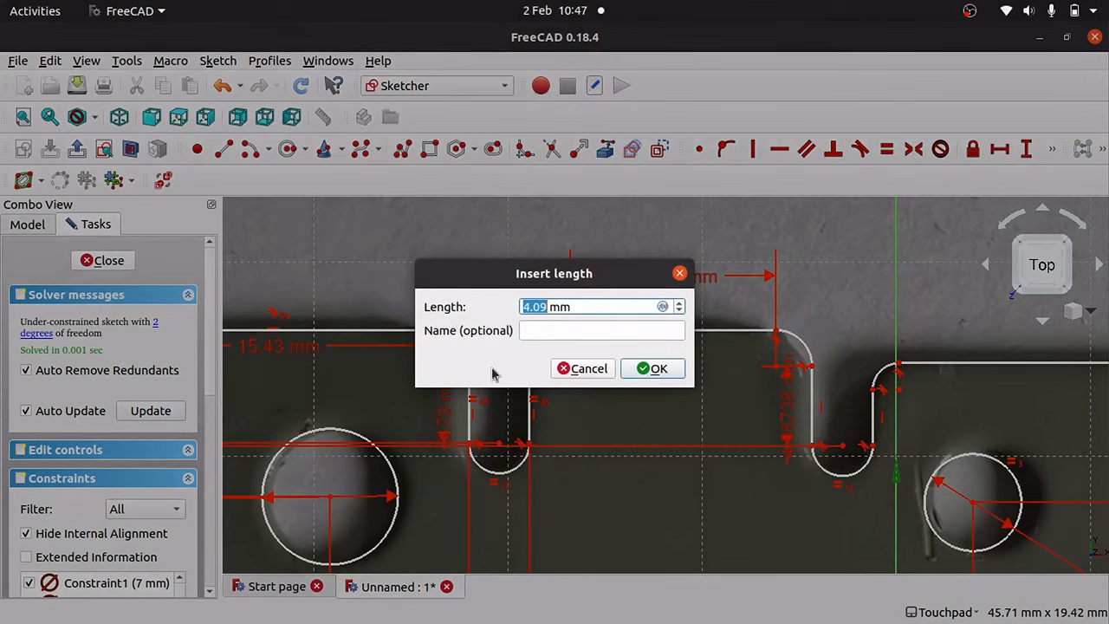
click(653, 368)
mouse_move(811, 413)
mouse_down()
mouse_move(823, 414)
mouse_move(798, 417)
mouse_up()
key(ctrl+z)
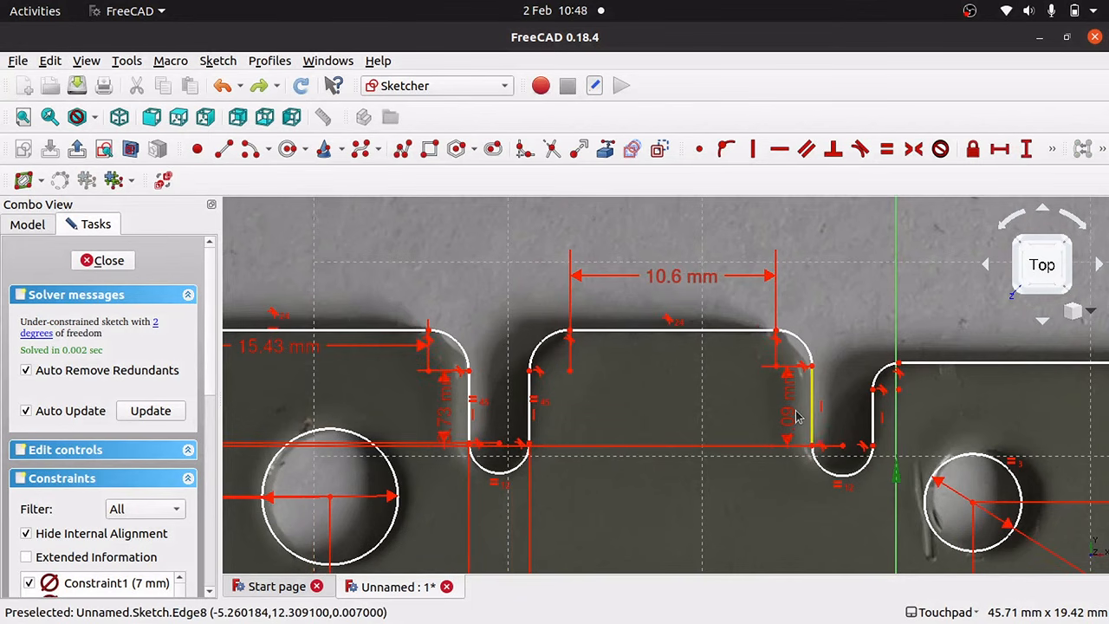
click(875, 424)
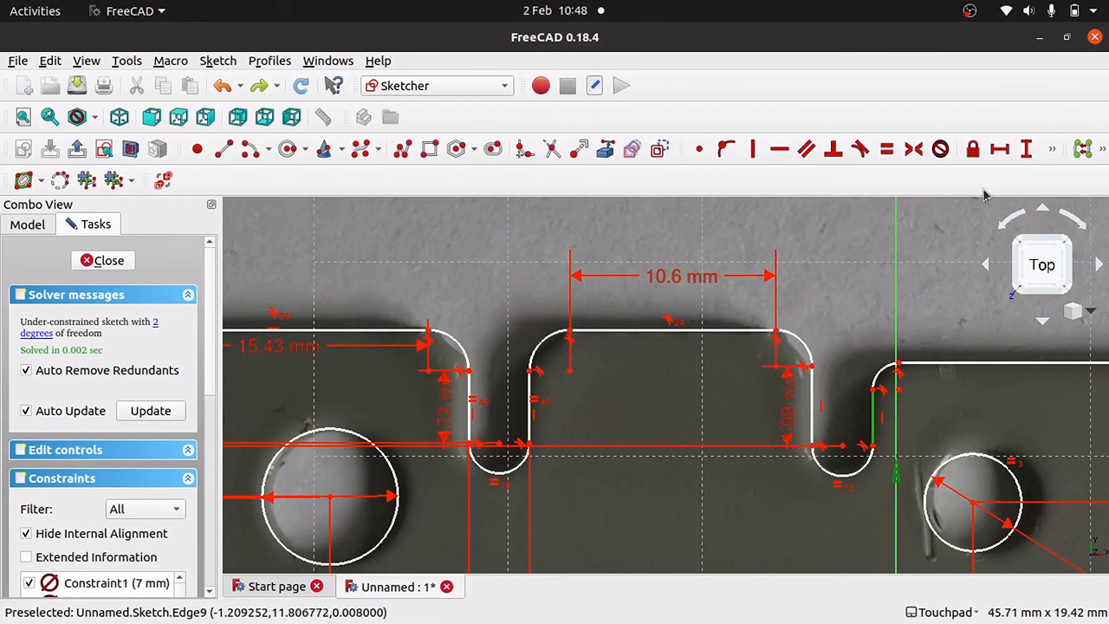
click(1027, 149)
click(646, 368)
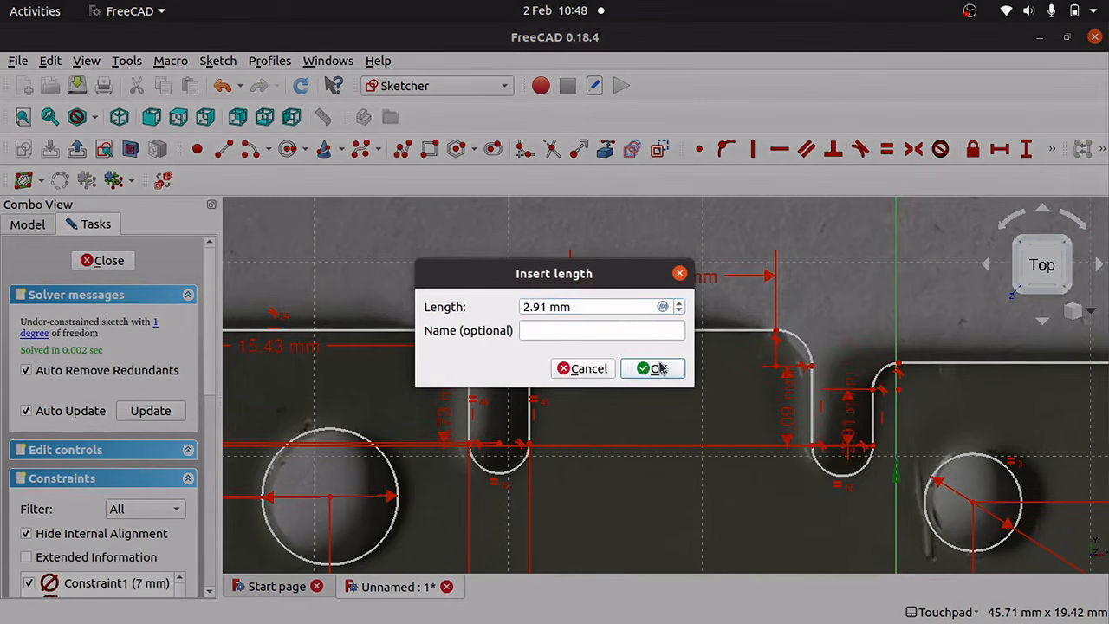
Zoom out to show the whole plate, undoing a trial move of its right end.
scroll(773, 509, down, 5)
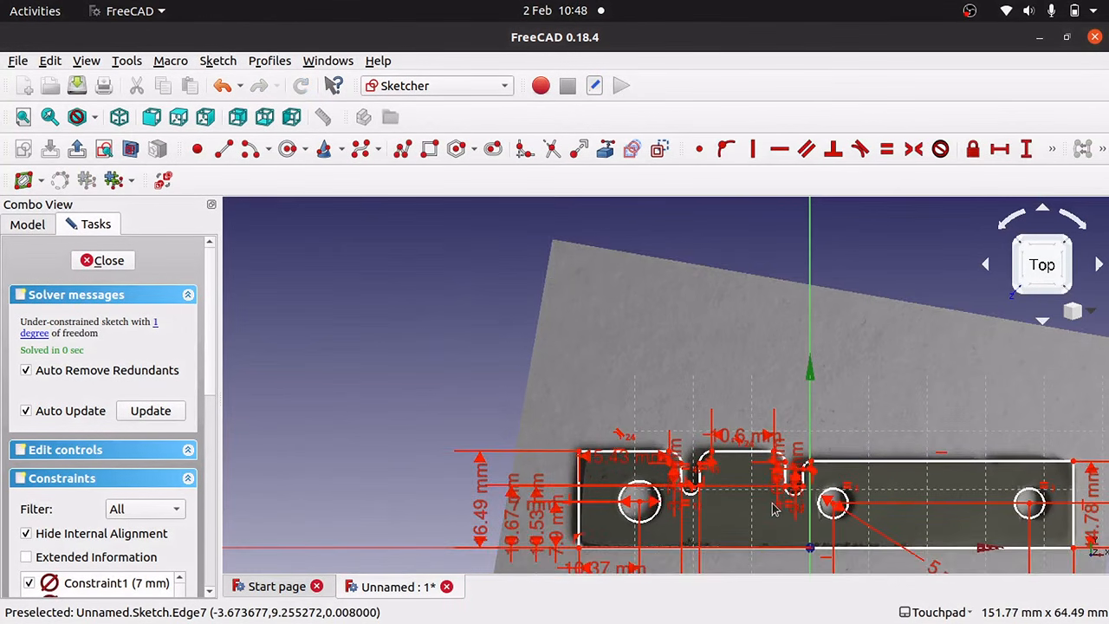
key(Right)
key(Right)
key(Right)
key(Right)
key(Right)
key(Right)
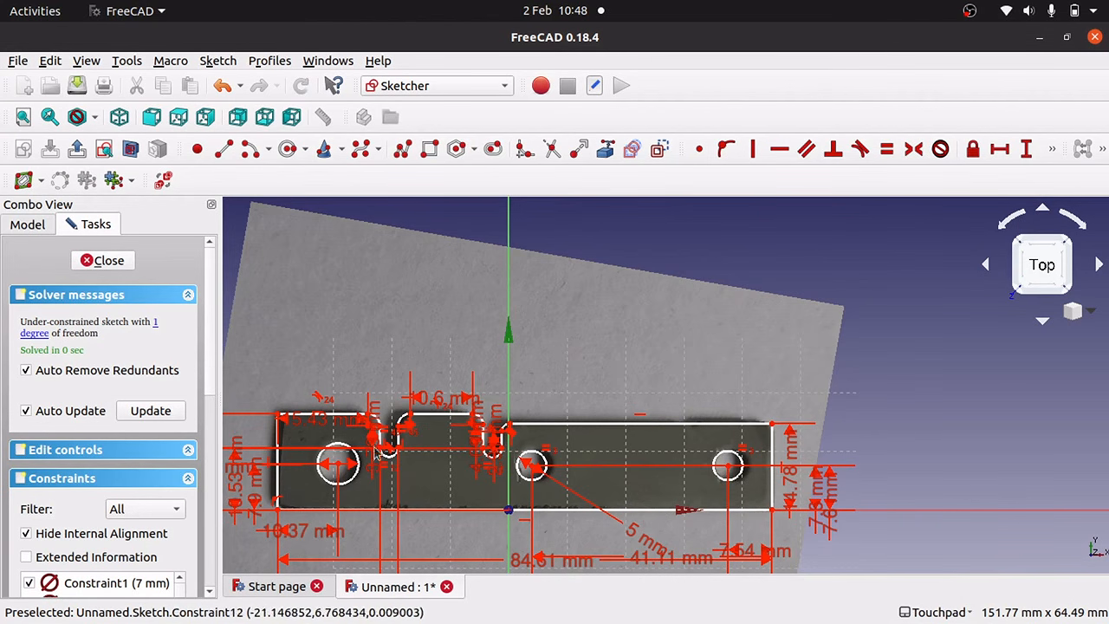
mouse_move(773, 468)
mouse_down()
mouse_move(697, 467)
mouse_move(901, 466)
mouse_move(910, 434)
mouse_move(786, 451)
mouse_move(901, 466)
mouse_move(726, 462)
mouse_move(853, 476)
mouse_move(733, 473)
mouse_move(805, 481)
mouse_move(769, 483)
mouse_move(779, 482)
mouse_up()
key(ctrl+z)
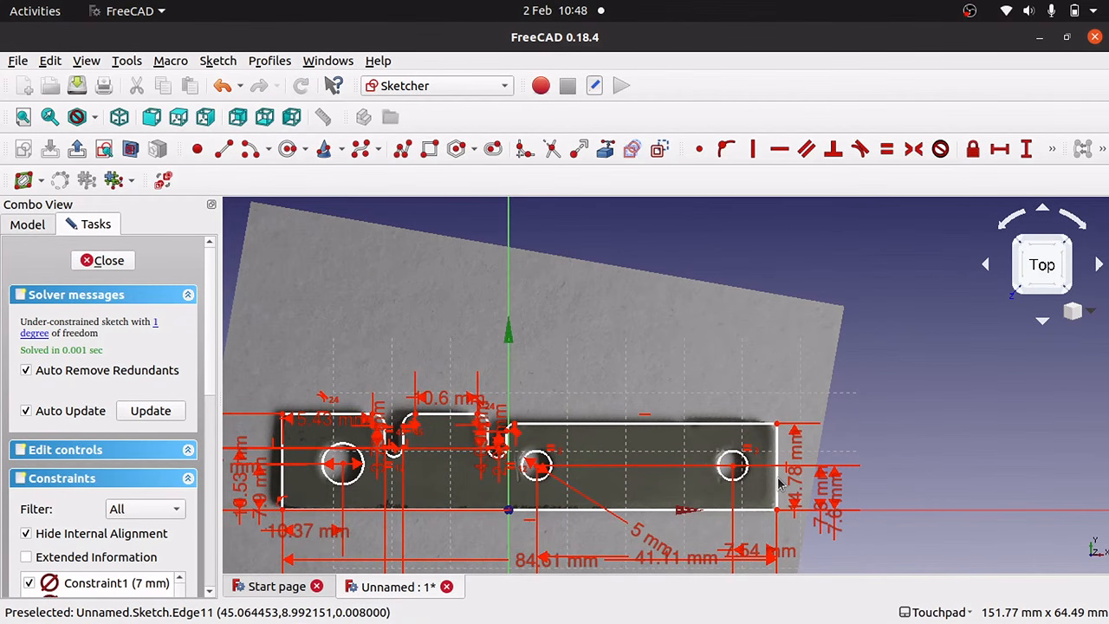
key(ctrl+z)
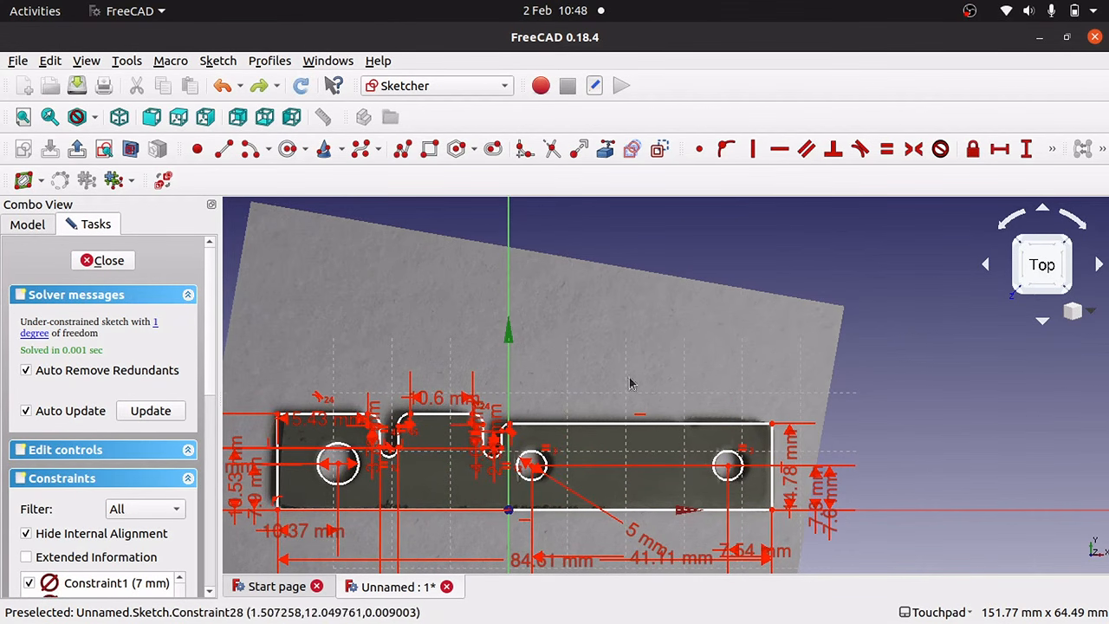
key(Up)
key(Up)
key(Up)
key(Left)
key(Left)
key(Left)
key(Left)
key(Right)
key(Right)
key(Right)
key(Right)
key(Right)
key(Right)
key(Right)
key(Right)
key(Up)
key(Down)
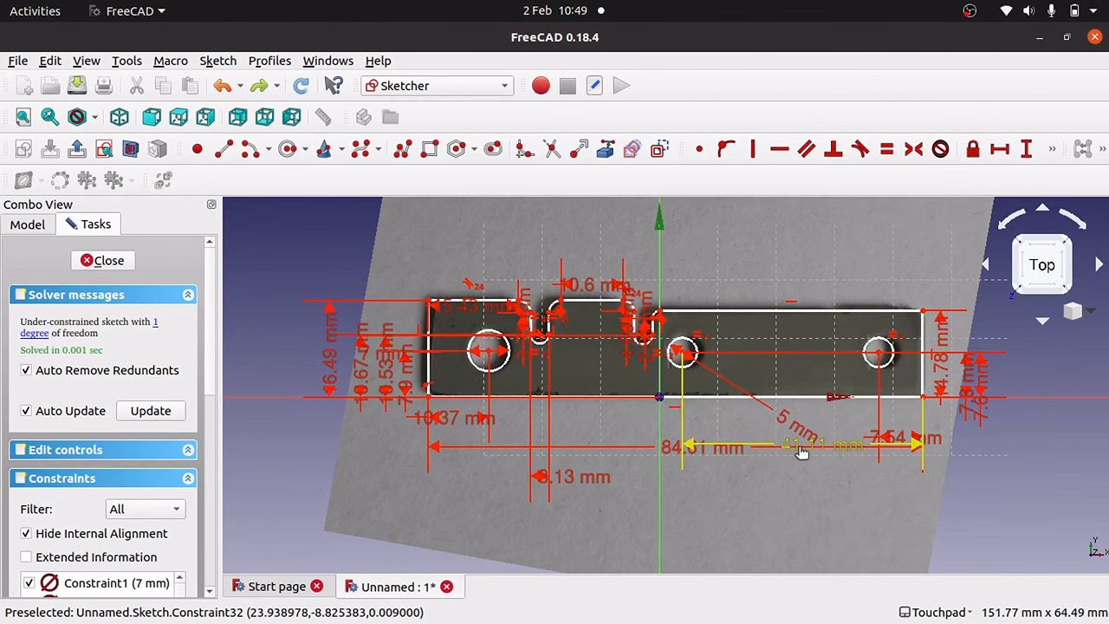
Move the 41.11, 84.61, 4.09, 2.91 mm and top-left width labels outside the plate.
drag(802, 453, 813, 511)
drag(725, 453, 741, 543)
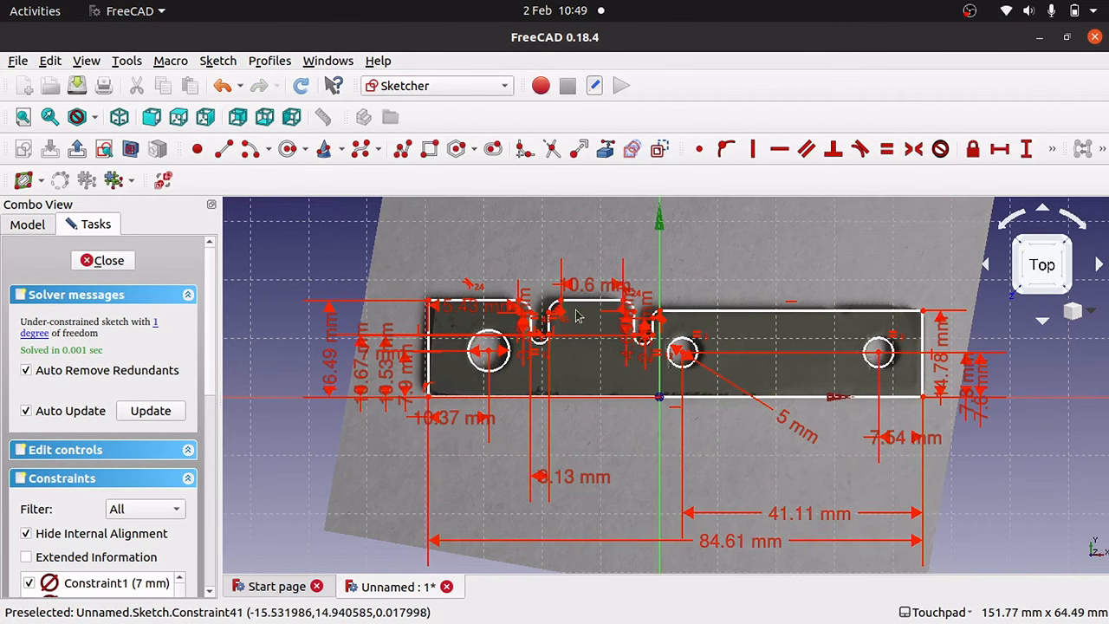
drag(631, 335, 1040, 357)
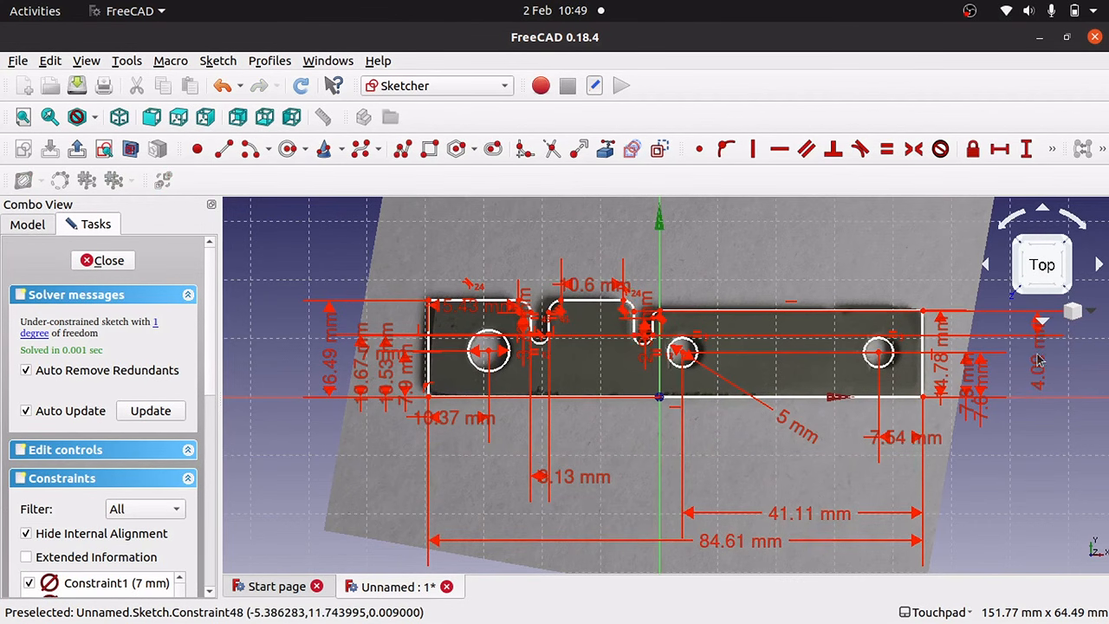
drag(470, 314, 472, 245)
drag(645, 322, 1009, 359)
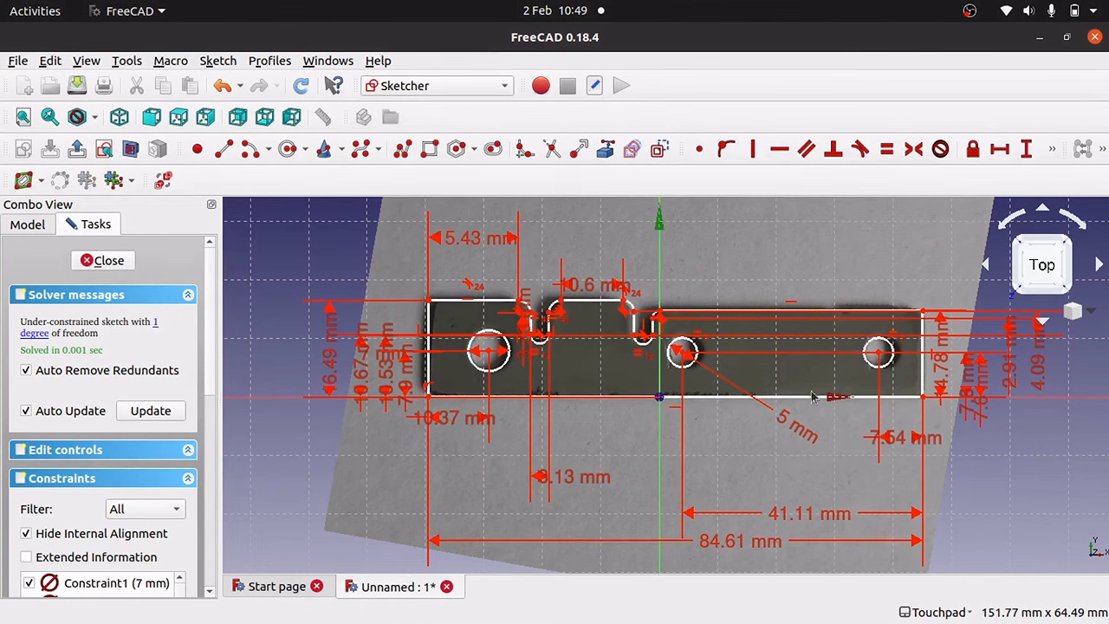
Apply a Block constraint to the plate's bottom edge.
click(726, 398)
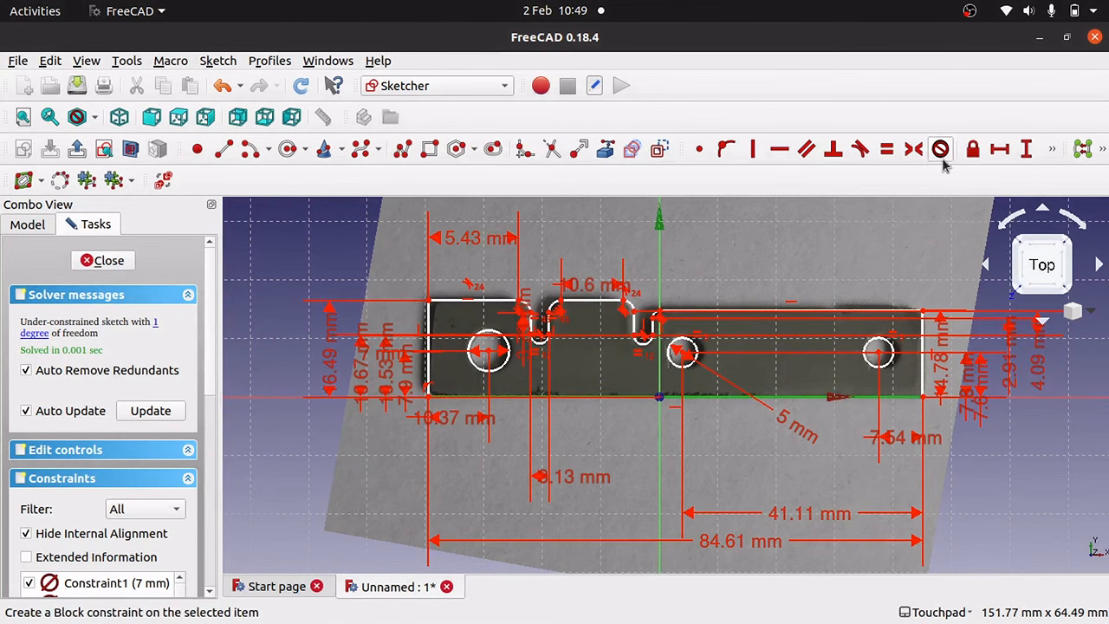
click(940, 149)
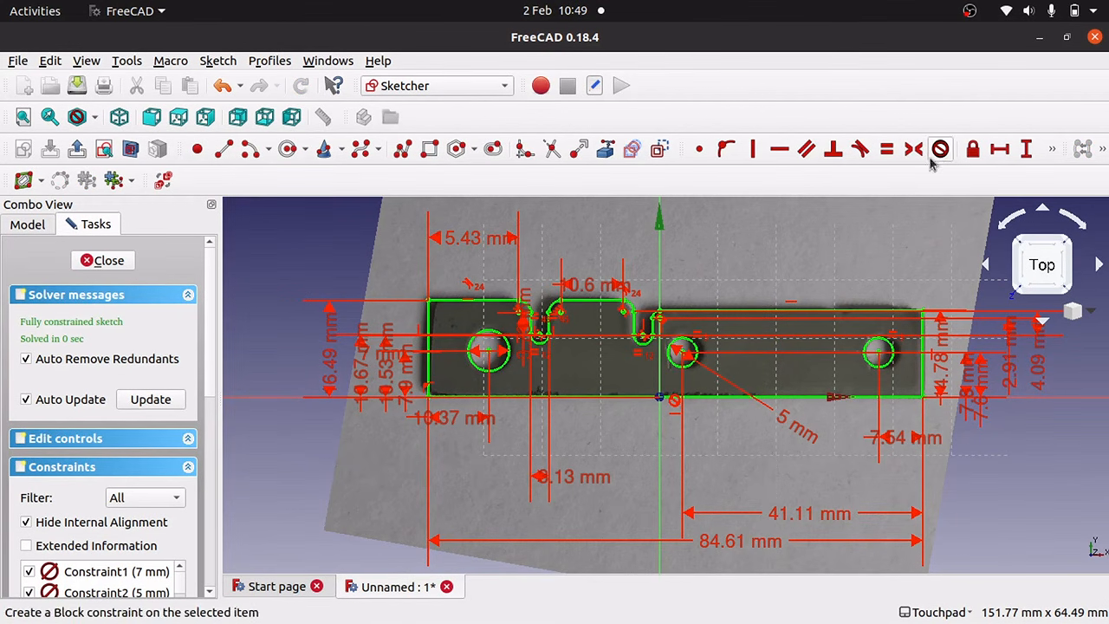